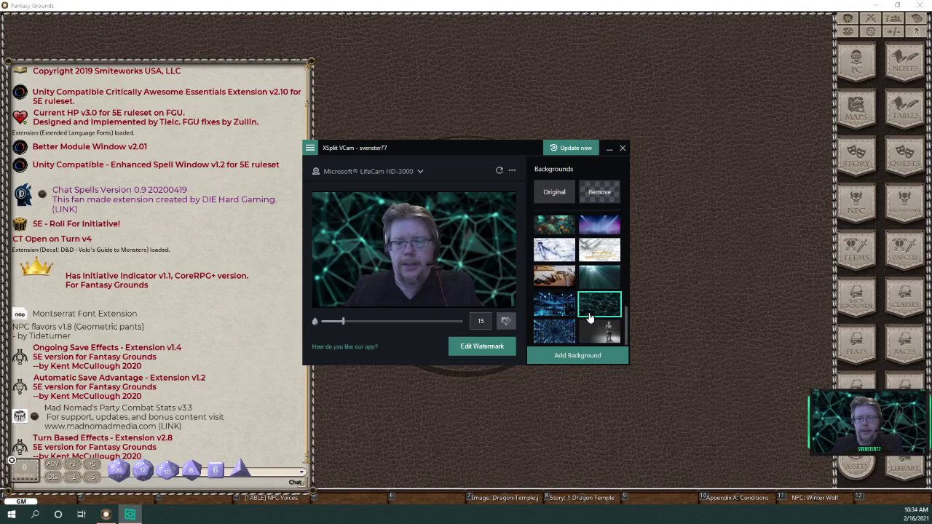
- Switch the webcam background to the rolled blueprint image, lower the background blur to 4 and close the webcam window
{"action": "mouse_move", "coordinate": [551, 251]}
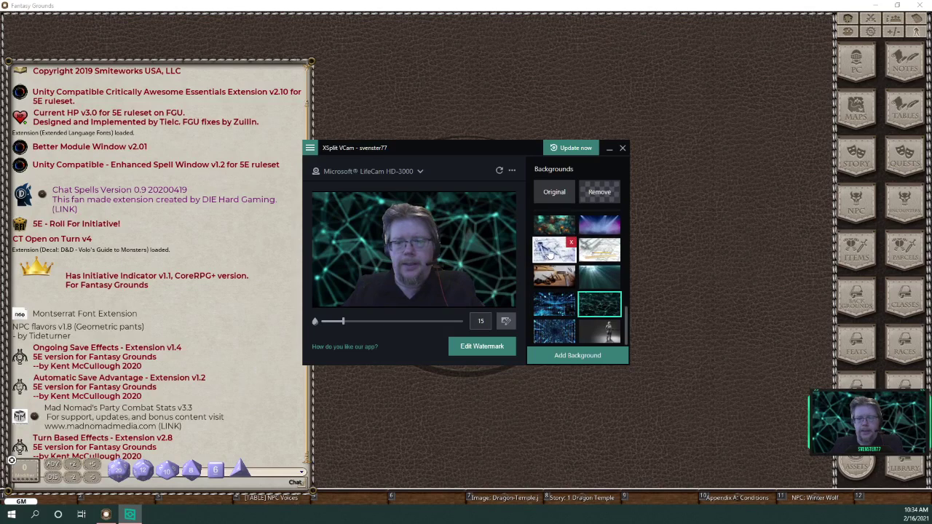
{"action": "left_click", "coordinate": [598, 250]}
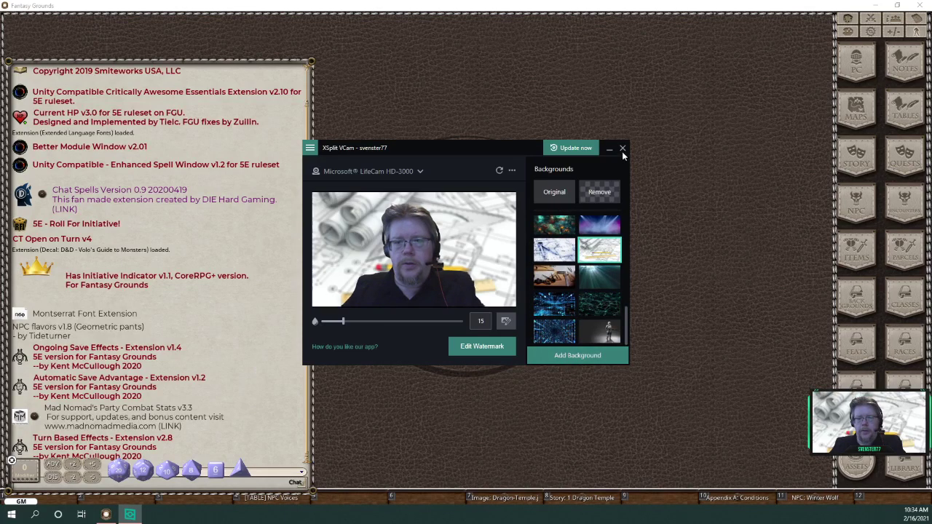
{"action": "left_click_drag", "start_coordinate": [342, 324], "coordinate": [322, 323]}
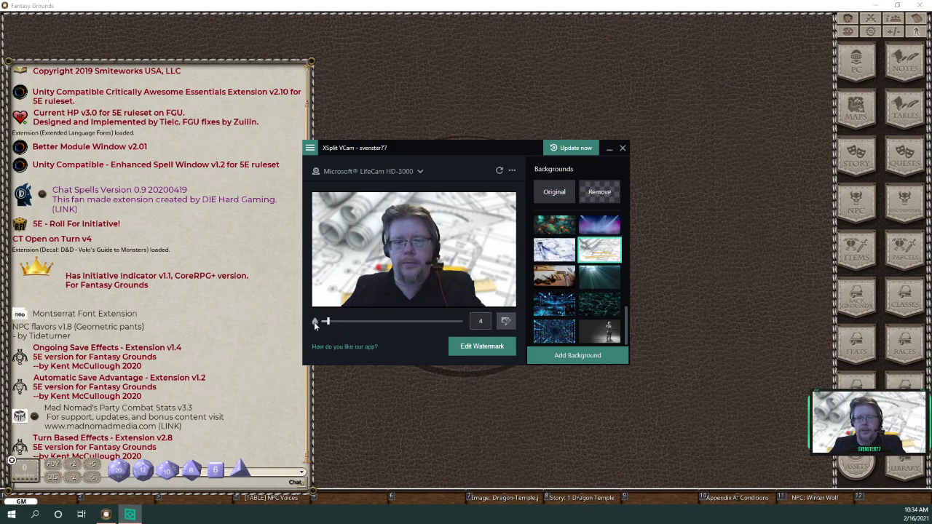
{"action": "left_click", "coordinate": [623, 149]}
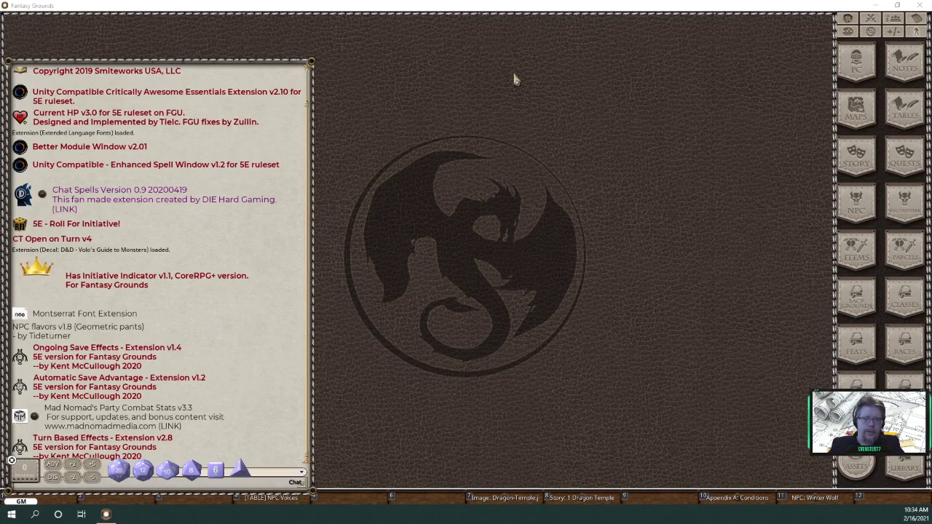
- Move the chat window up and away from the dice so its entry line is clear
{"action": "right_click", "coordinate": [270, 329]}
{"action": "left_click", "coordinate": [259, 284]}
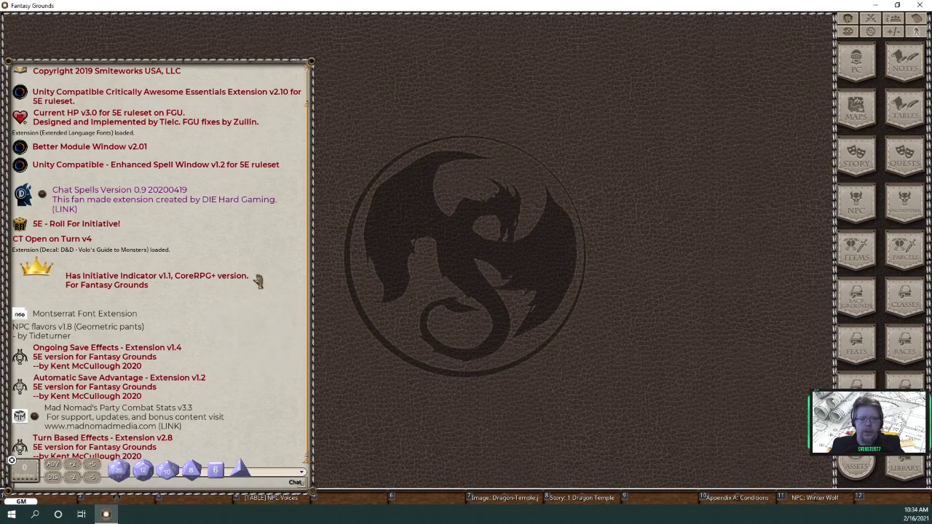
{"action": "left_click_drag", "start_coordinate": [252, 263], "coordinate": [302, 219]}
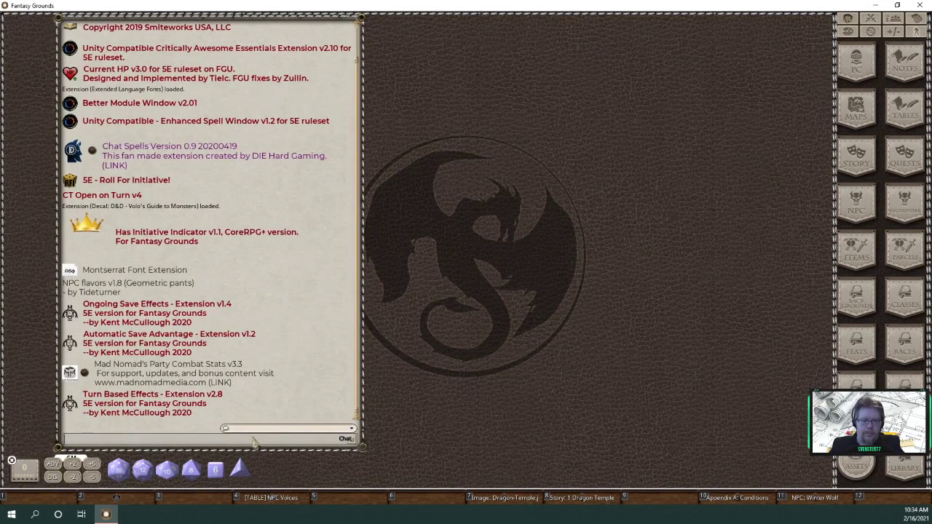
- Scale the interface to 90 percent with the chat command /scaleui 90
{"action": "type", "text": "/s"}
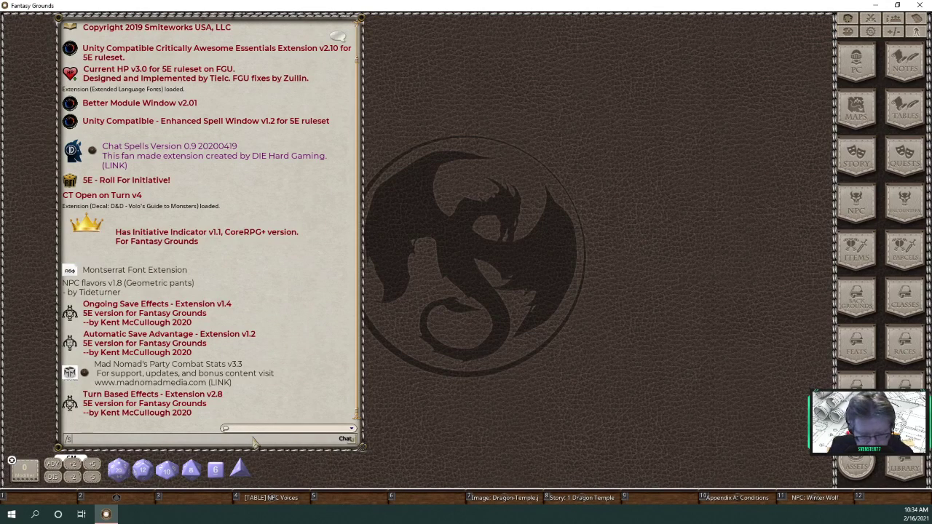
{"action": "type", "text": "cal"}
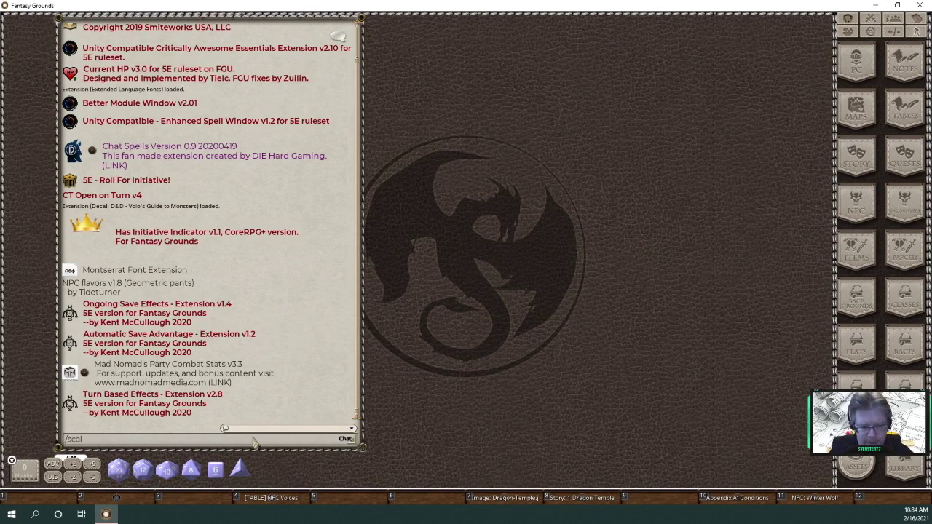
{"action": "type", "text": "eui"}
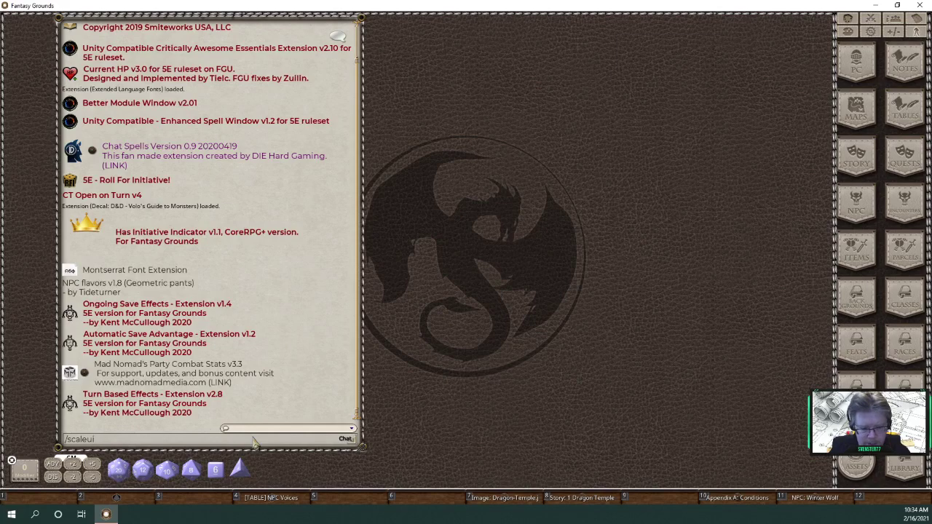
{"action": "type", "text": " 90"}
{"action": "key", "text": "Return"}
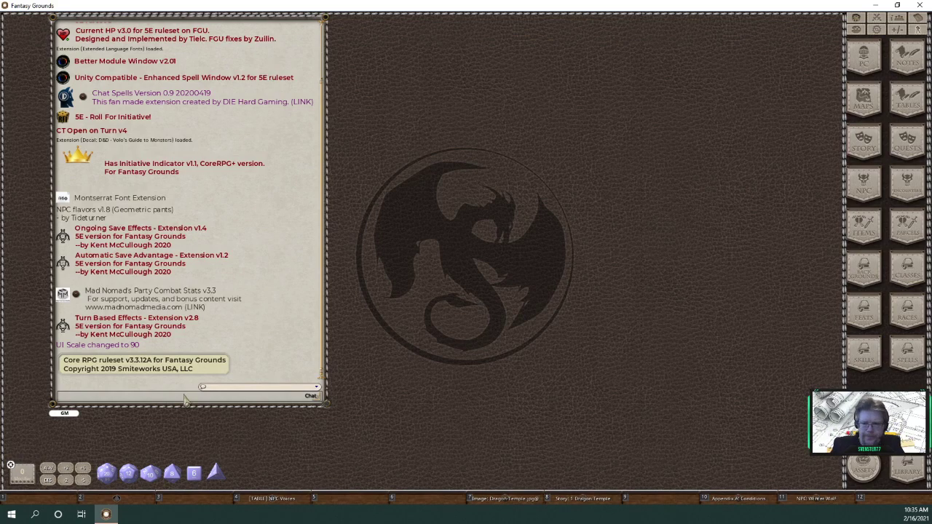
- Move the chat window back to its place just above the dice
{"action": "right_click", "coordinate": [298, 175]}
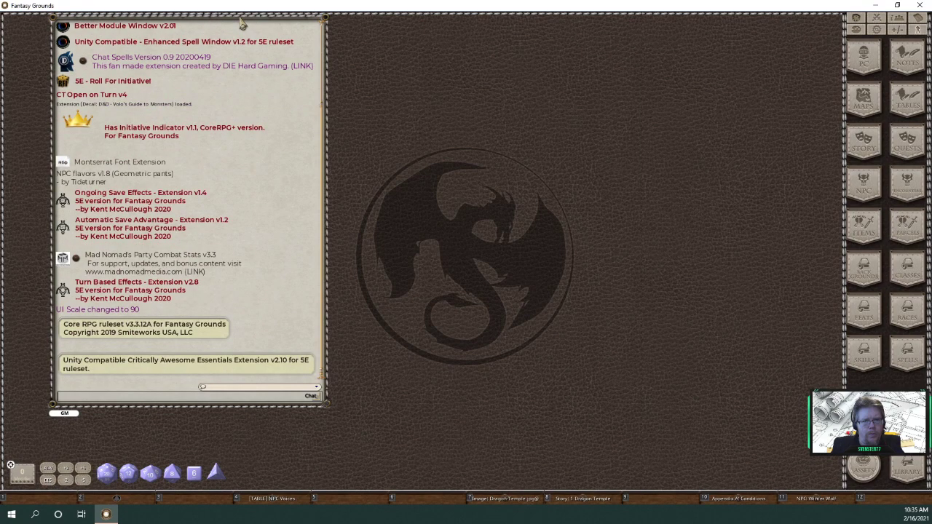
{"action": "left_click_drag", "start_coordinate": [239, 21], "coordinate": [198, 57]}
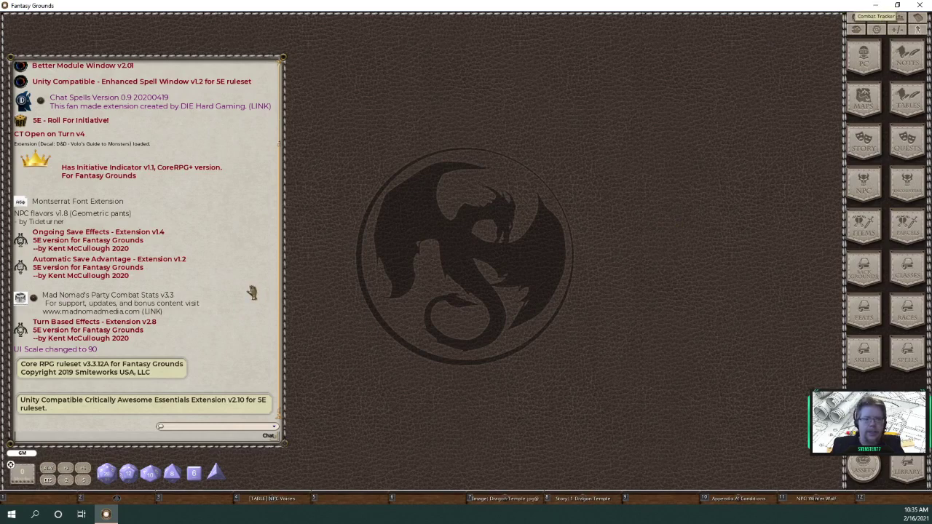
- Open the combat tracker, widen it slightly, align it over the upper part of the chat window and bring the lower combatants into view
{"action": "left_click", "coordinate": [877, 18]}
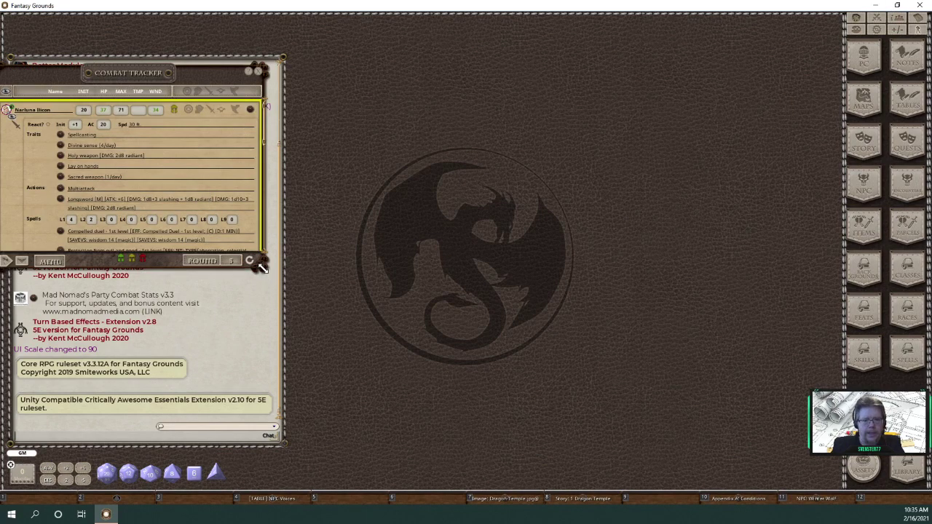
{"action": "left_click_drag", "start_coordinate": [260, 267], "coordinate": [271, 270]}
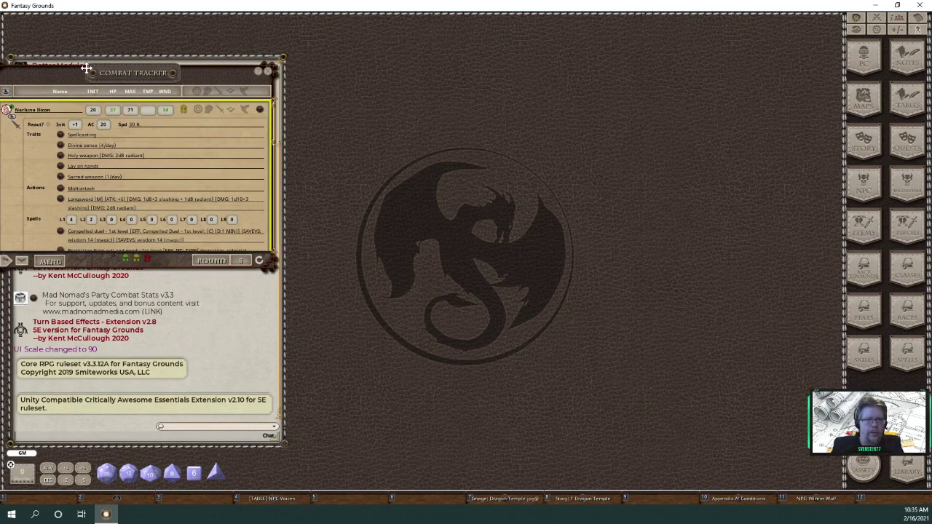
{"action": "left_click_drag", "start_coordinate": [77, 69], "coordinate": [88, 58]}
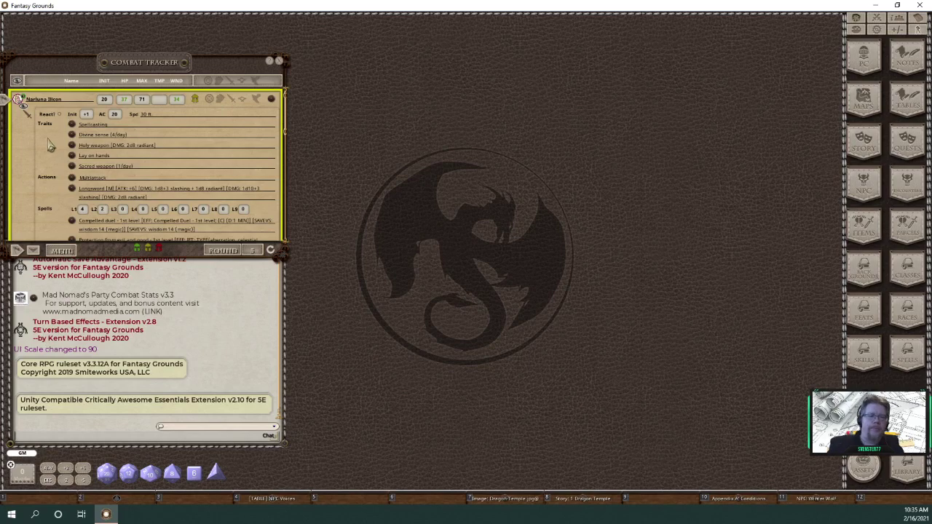
{"action": "scroll", "coordinate": [54, 145], "scroll_direction": "down", "scroll_amount": 3}
{"action": "scroll", "coordinate": [54, 145], "scroll_direction": "down", "scroll_amount": 2}
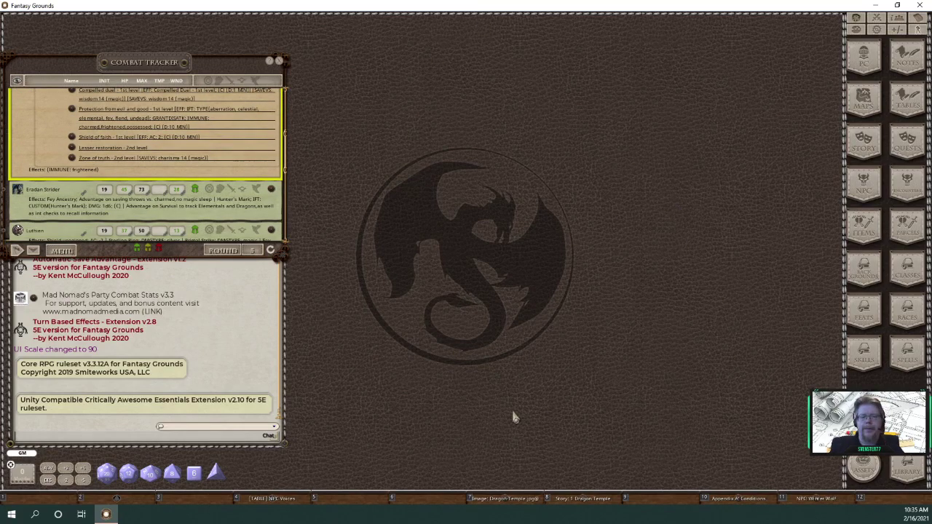
{"action": "scroll", "coordinate": [211, 209], "scroll_direction": "down", "scroll_amount": 3}
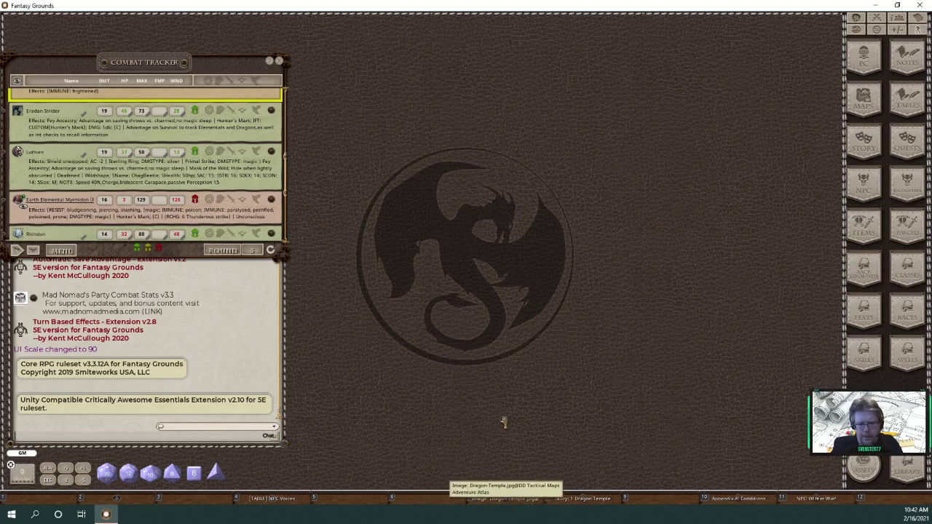
- Open the Dragon-Temple map, place its window clear of the combat tracker, and dismiss the character selection window
{"action": "key", "text": "F7"}
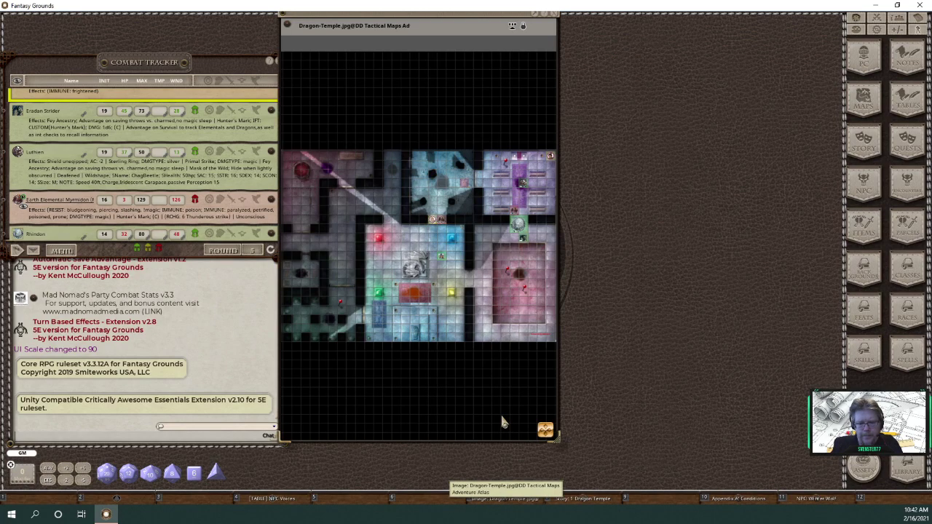
{"action": "scroll", "coordinate": [496, 330], "scroll_direction": "up", "scroll_amount": 2}
{"action": "scroll", "coordinate": [493, 322], "scroll_direction": "up", "scroll_amount": 2}
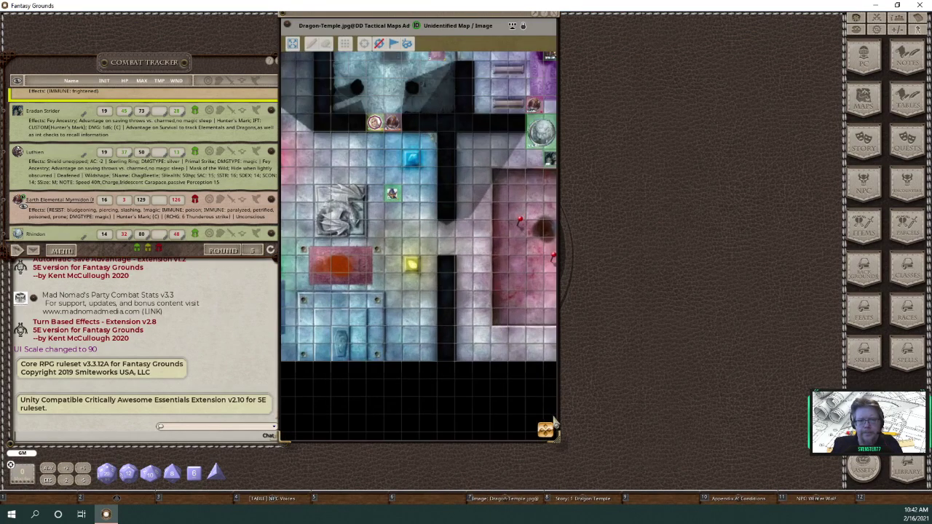
{"action": "left_click_drag", "start_coordinate": [546, 431], "coordinate": [534, 410]}
{"action": "scroll", "coordinate": [440, 335], "scroll_direction": "up", "scroll_amount": 1}
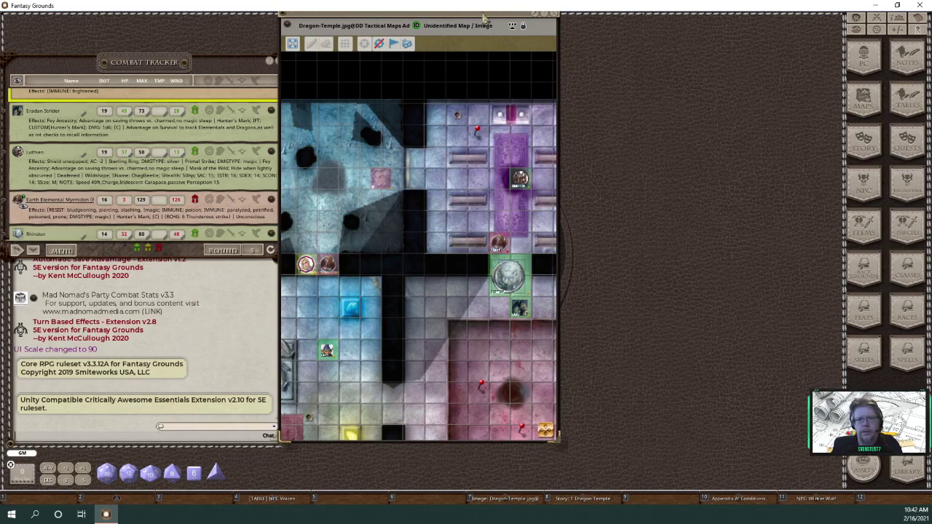
{"action": "left_click_drag", "start_coordinate": [485, 17], "coordinate": [533, 30]}
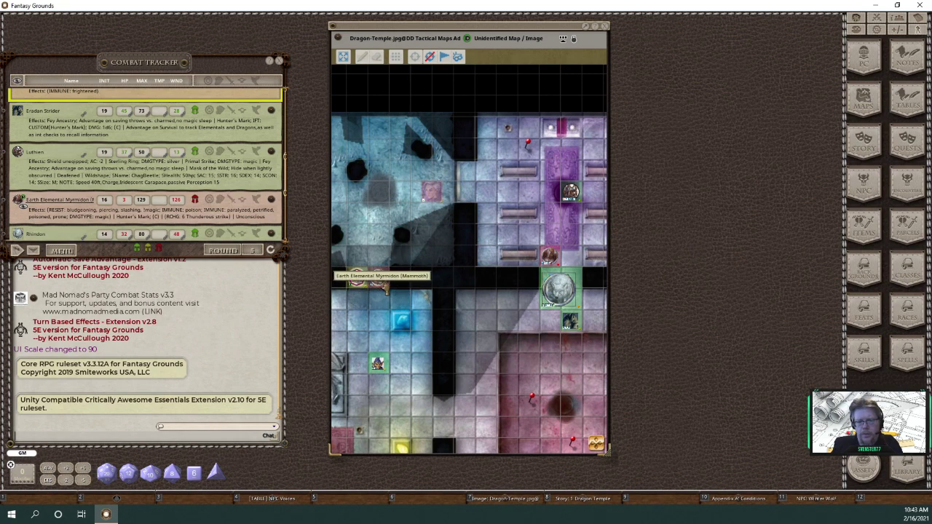
{"action": "left_click_drag", "start_coordinate": [595, 442], "coordinate": [575, 446]}
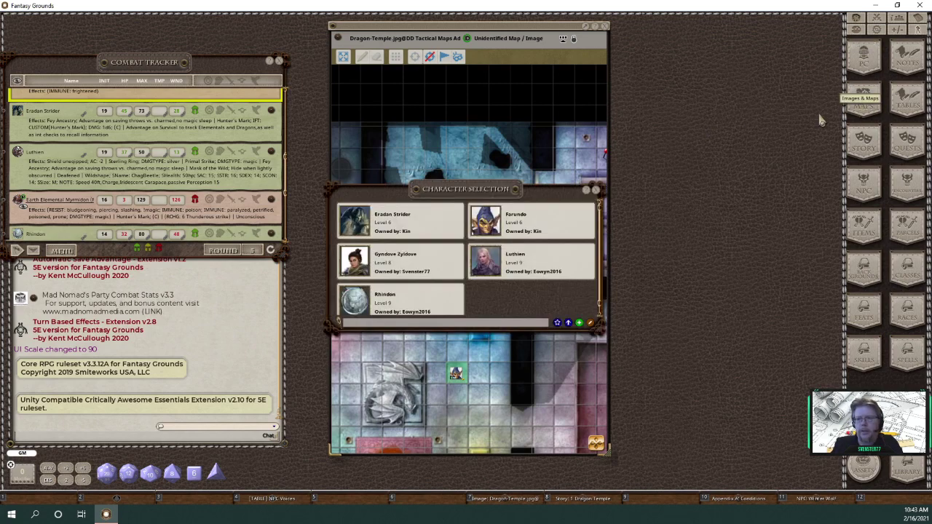
{"action": "left_click", "coordinate": [595, 191]}
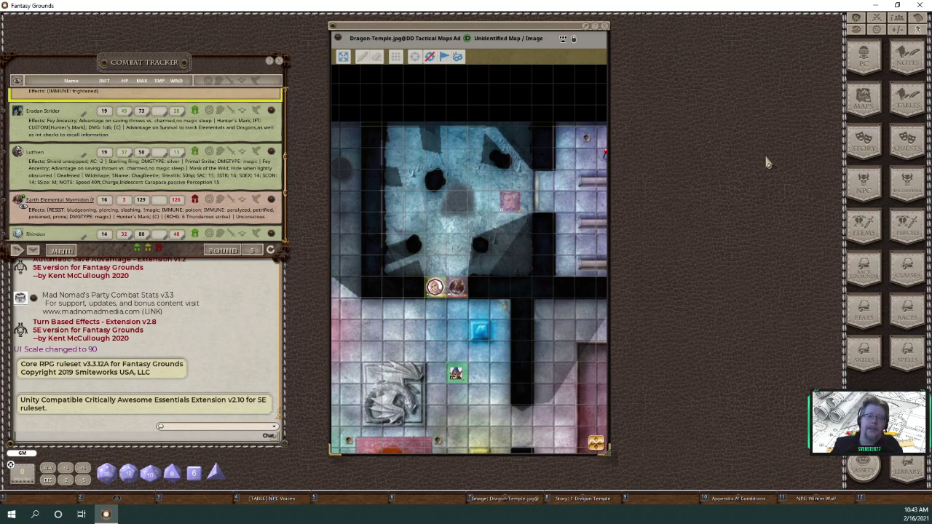
- Search the images and maps for "oni", open the Oni image from the Monsters - D&D module and move it off the list
{"action": "left_click", "coordinate": [861, 98]}
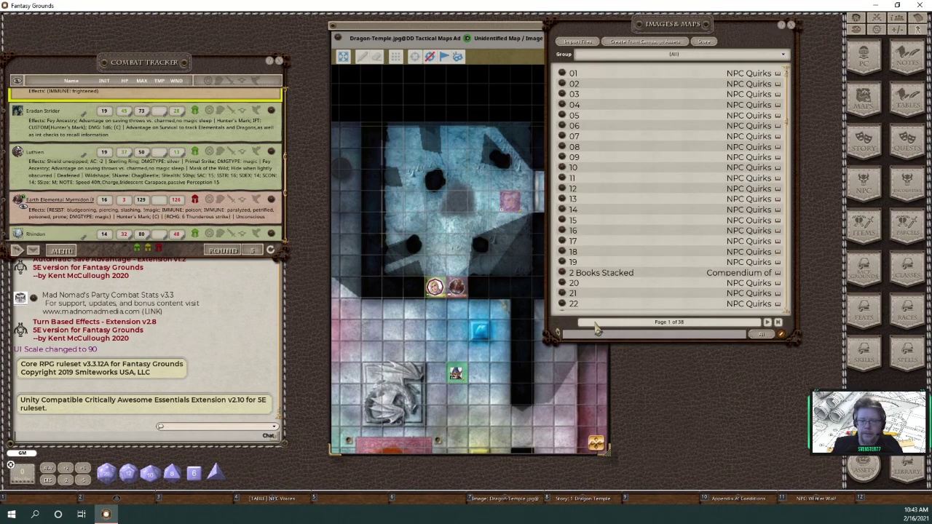
{"action": "left_click", "coordinate": [598, 335]}
{"action": "type", "text": "ani"}
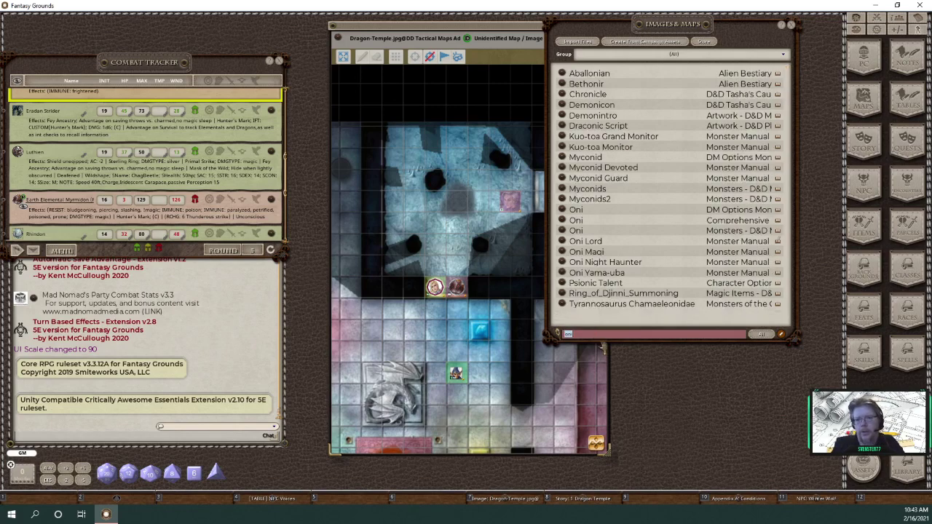
{"action": "left_click", "coordinate": [562, 231]}
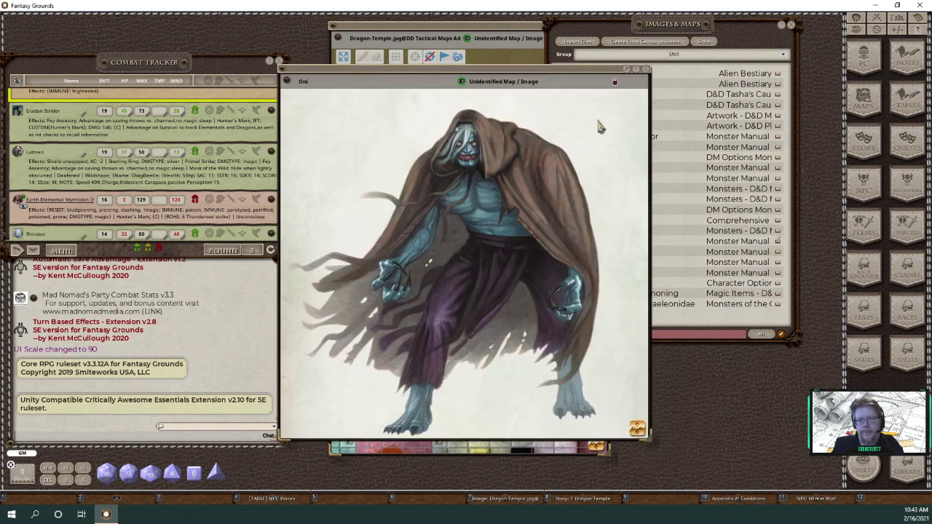
{"action": "left_click_drag", "start_coordinate": [568, 74], "coordinate": [283, 43]}
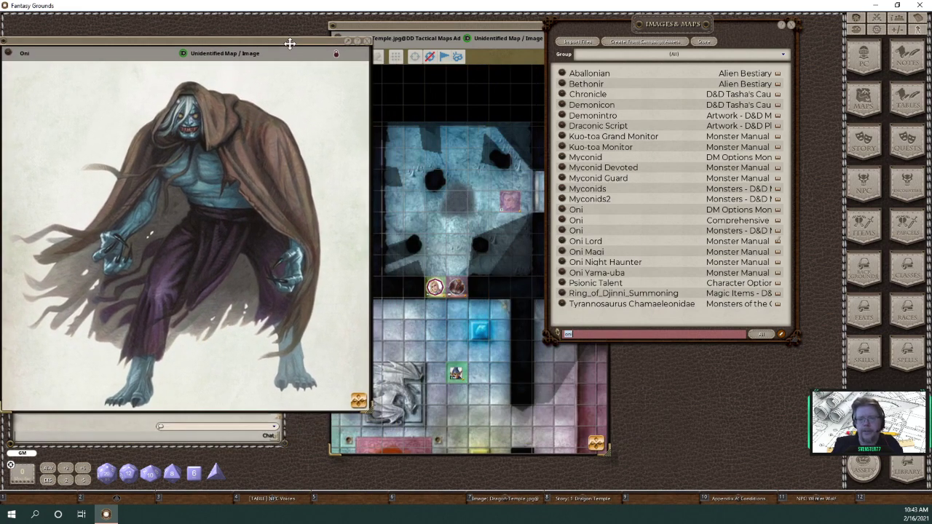
- Open the Oni image from the Comprehensive module, place it over the combat tracker and close the hooded Oni image
{"action": "left_click", "coordinate": [562, 220]}
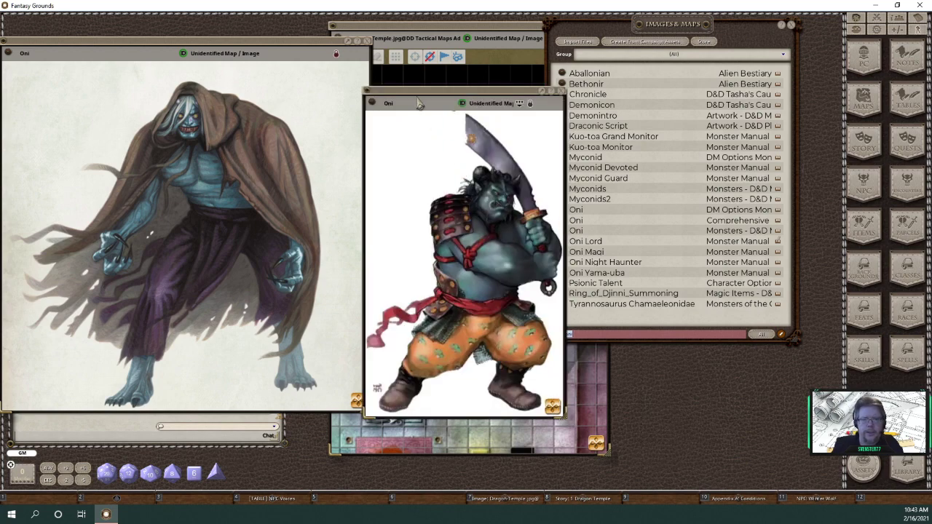
{"action": "left_click_drag", "start_coordinate": [418, 102], "coordinate": [341, 60]}
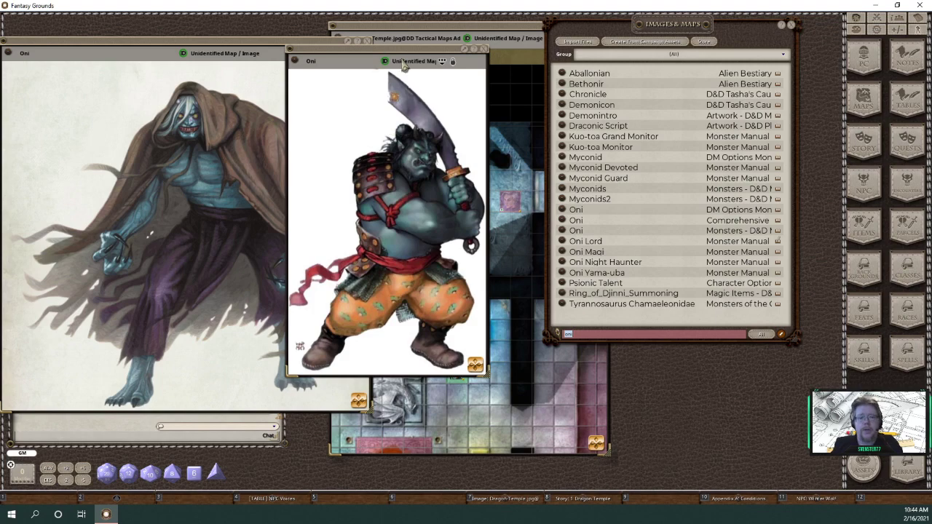
{"action": "left_click_drag", "start_coordinate": [406, 61], "coordinate": [146, 44]}
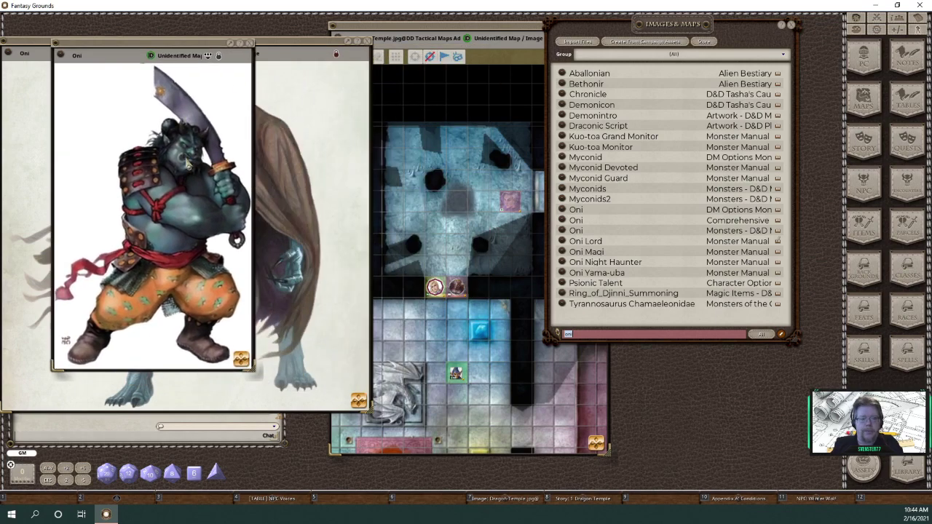
{"action": "left_click", "coordinate": [312, 49]}
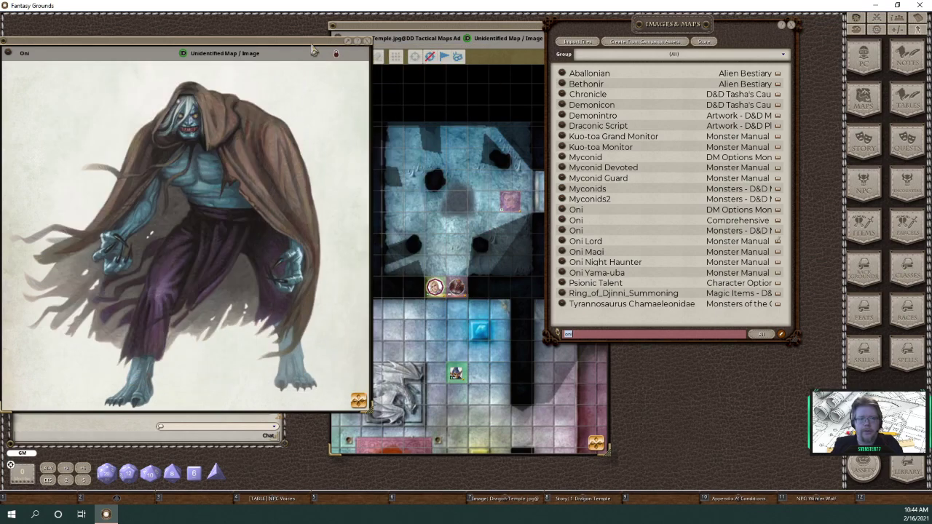
{"action": "left_click", "coordinate": [367, 41]}
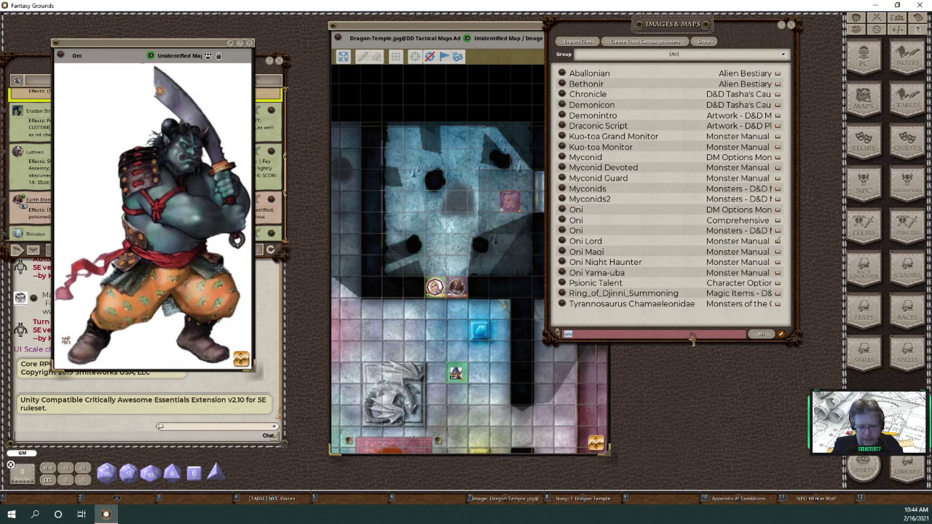
- Search the images and maps for "myrmid" and open the Earth-Myrmidon image
{"action": "key", "text": "BackSpace"}
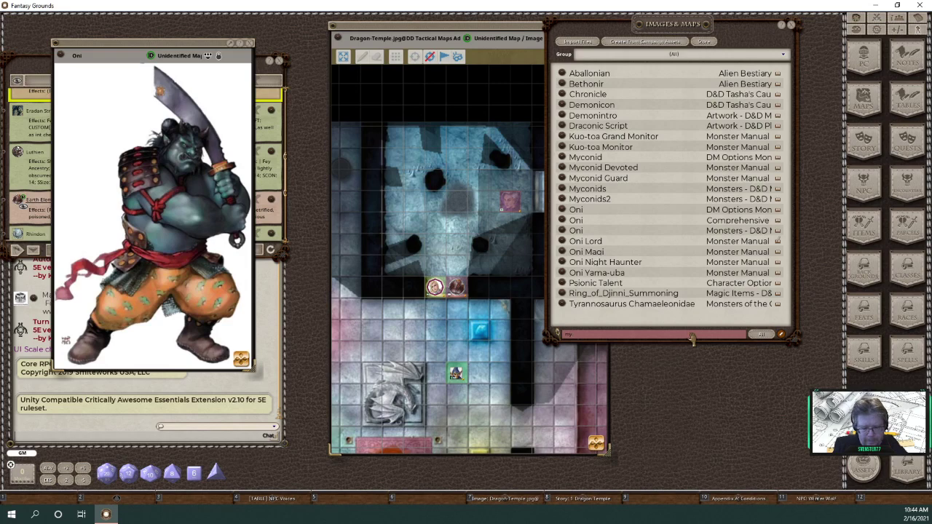
{"action": "type", "text": "myrmid"}
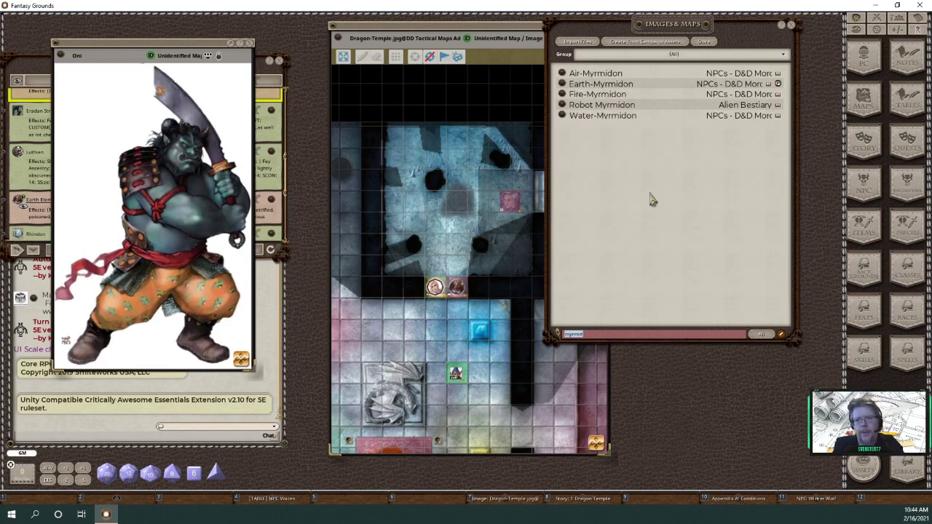
{"action": "left_click", "coordinate": [566, 88]}
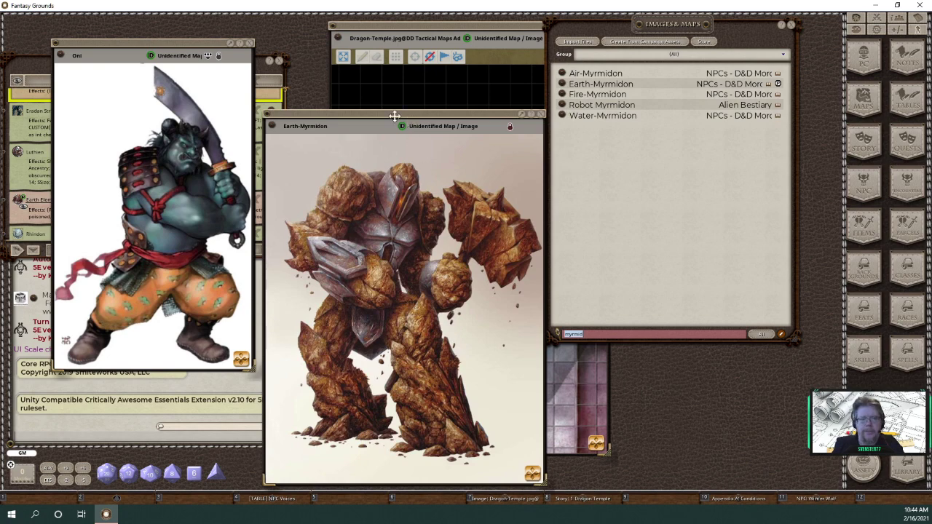
- Move the Earth-Myrmidon image off the map, find "chag" in the images and maps, and open the Beetle, Chag image beside the map
{"action": "left_click_drag", "start_coordinate": [406, 116], "coordinate": [181, 67]}
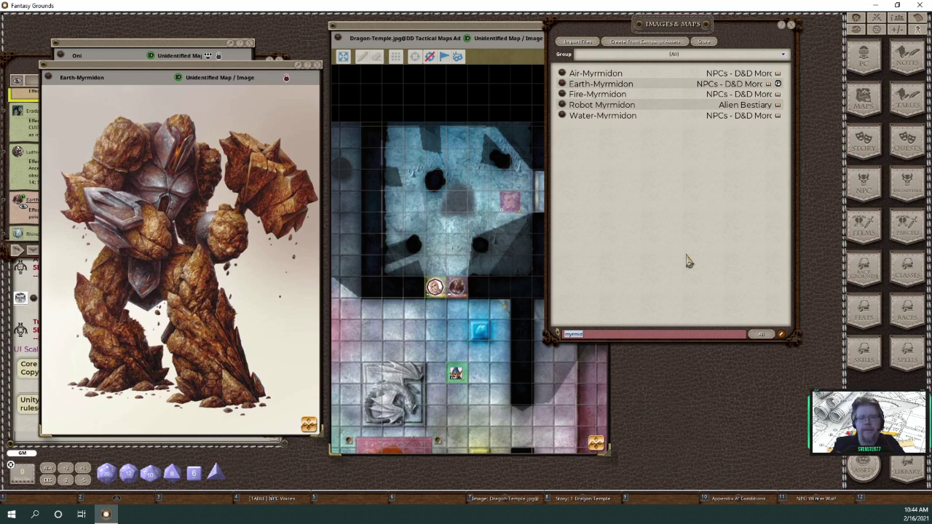
{"action": "type", "text": "chag"}
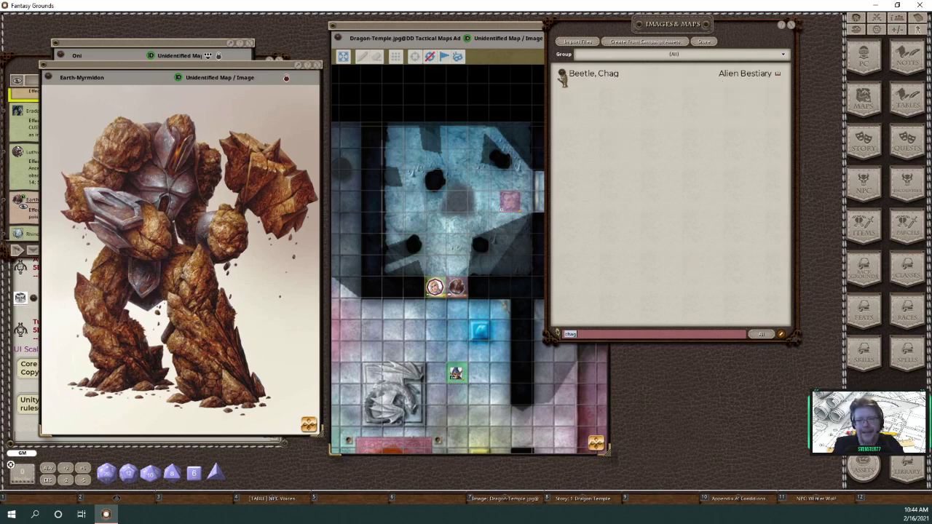
{"action": "left_click", "coordinate": [559, 75]}
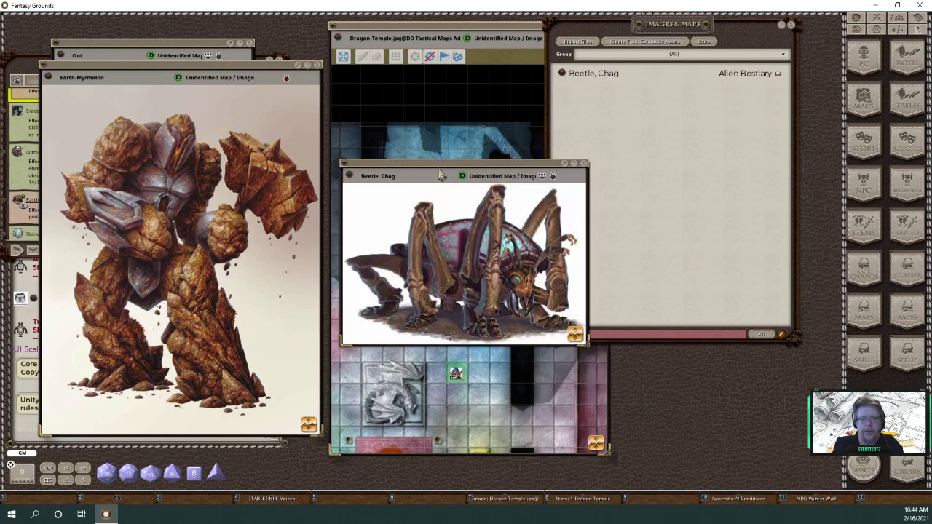
{"action": "left_click_drag", "start_coordinate": [400, 161], "coordinate": [679, 286]}
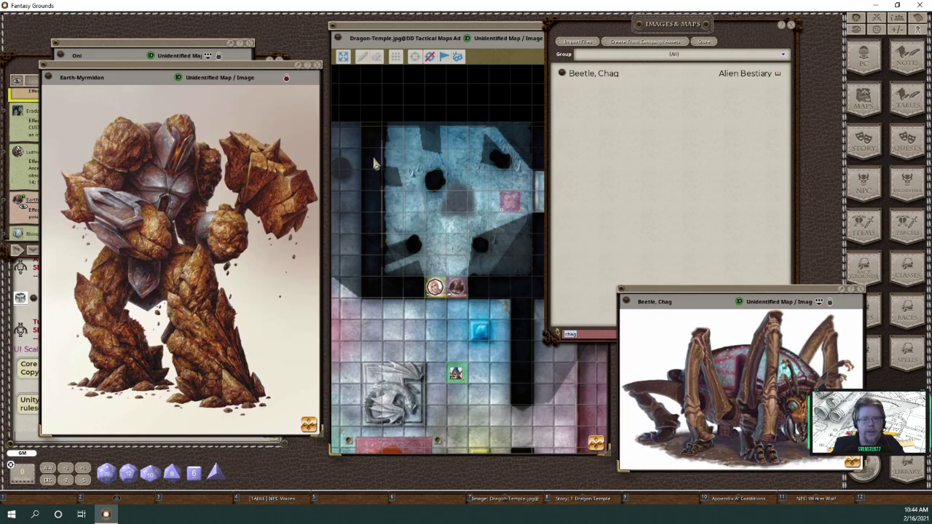
- Close the Oni image and place the Earth-Myrmidon image over the combat tracker
{"action": "left_click", "coordinate": [253, 52]}
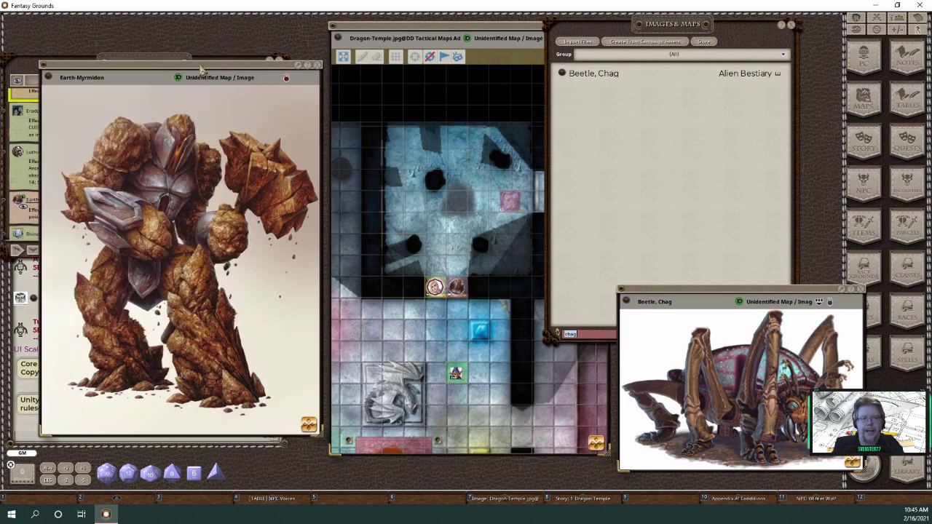
{"action": "left_click_drag", "start_coordinate": [204, 77], "coordinate": [175, 42]}
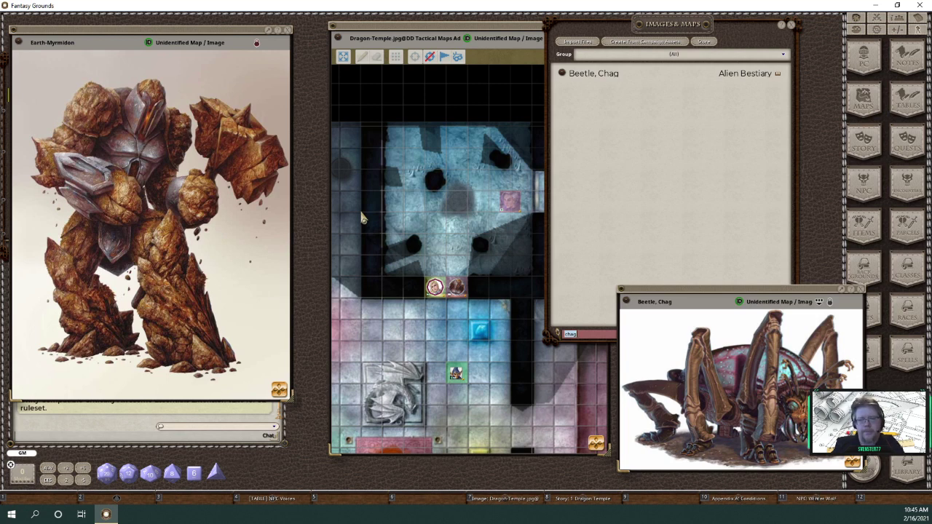
- Bring the Dragon-Temple map to the front and frame it closer on the tokens around the doorway
{"action": "left_click", "coordinate": [520, 290]}
{"action": "scroll", "coordinate": [554, 346], "scroll_direction": "down", "scroll_amount": 1}
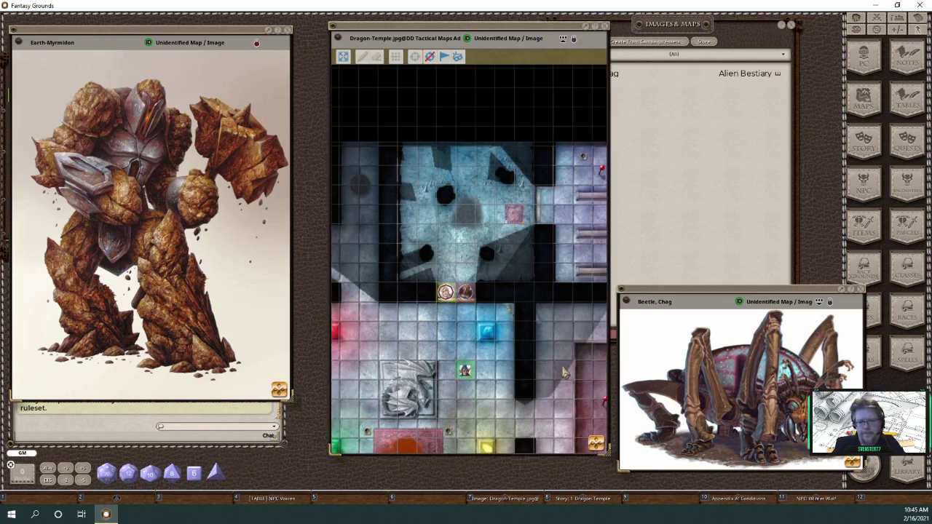
{"action": "scroll", "coordinate": [500, 377], "scroll_direction": "up", "scroll_amount": 2}
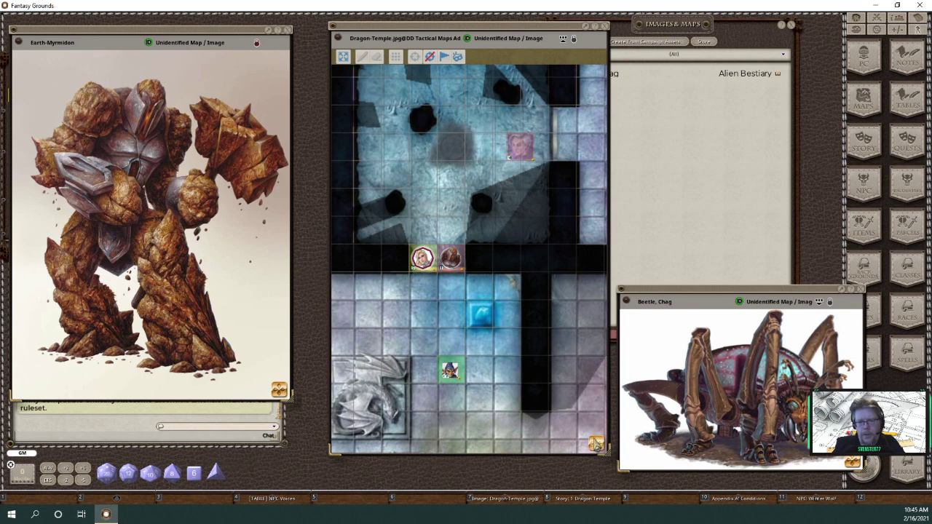
{"action": "left_click_drag", "start_coordinate": [540, 434], "coordinate": [572, 439]}
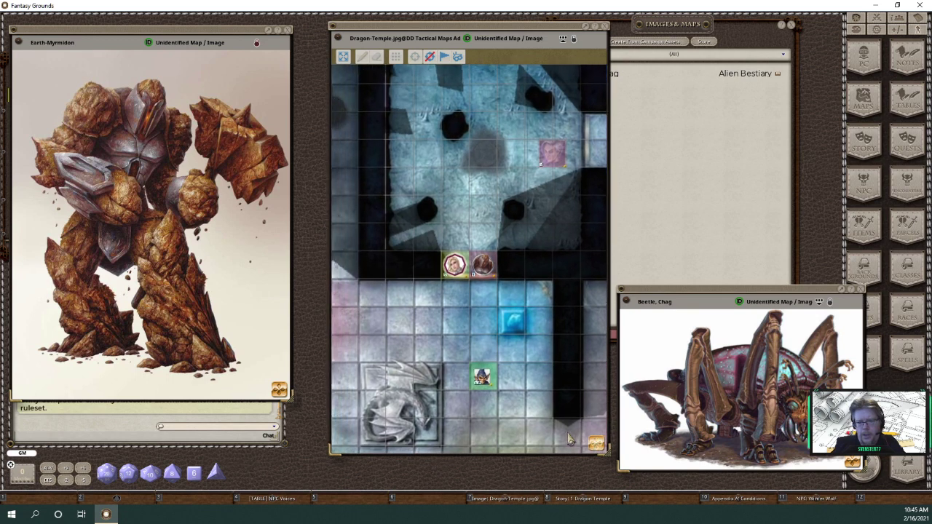
- Search the images and maps for "sc close" and open the SC Close delete map
{"action": "left_click", "coordinate": [867, 103]}
{"action": "left_click", "coordinate": [672, 335]}
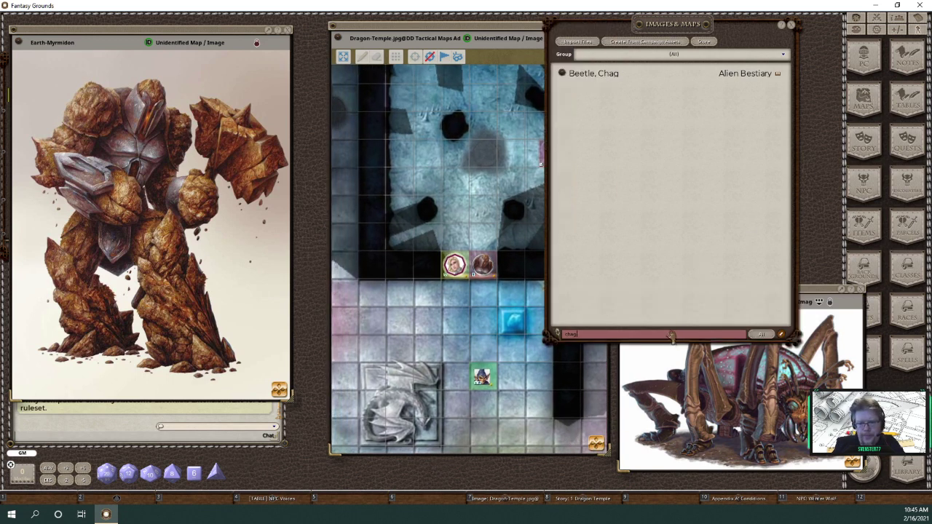
{"action": "key", "text": "BackSpace"}
{"action": "key", "text": "BackSpace"}
{"action": "key", "text": "BackSpace"}
{"action": "key", "text": "BackSpace"}
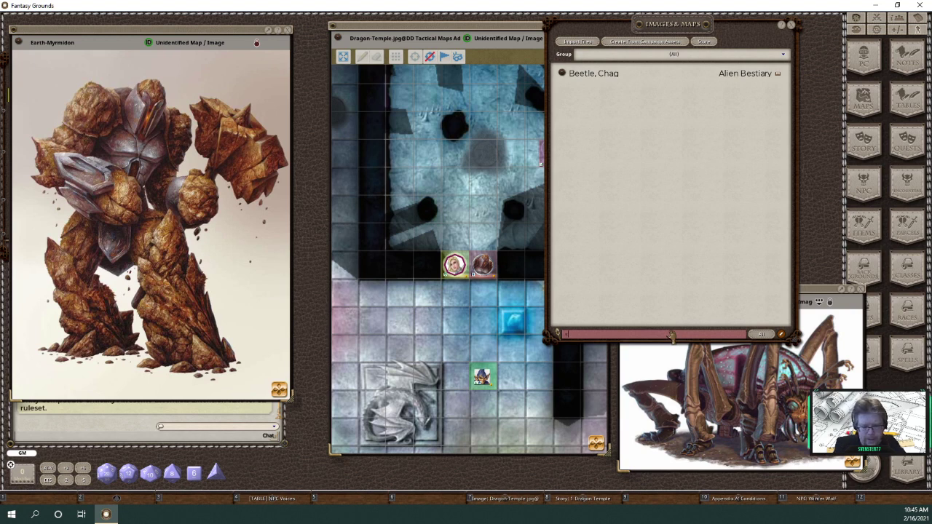
{"action": "type", "text": "earthm"}
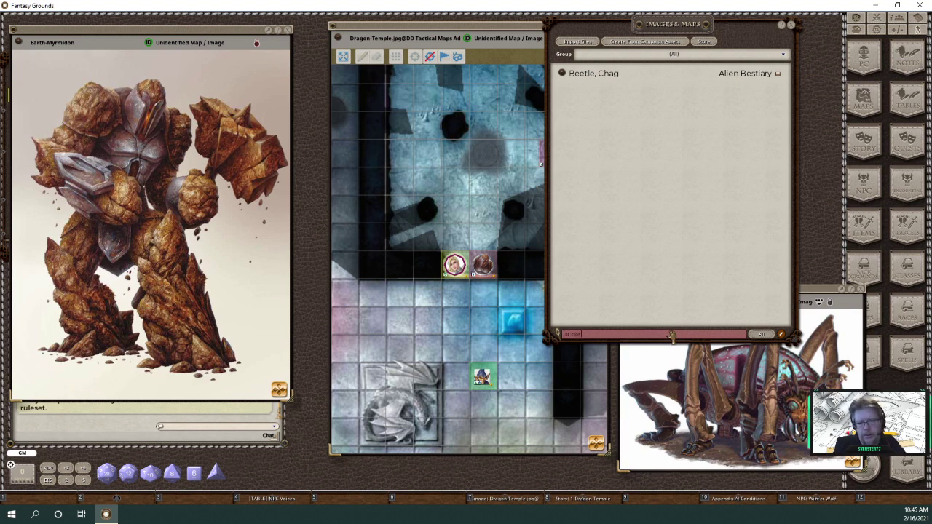
{"action": "type", "text": "e"}
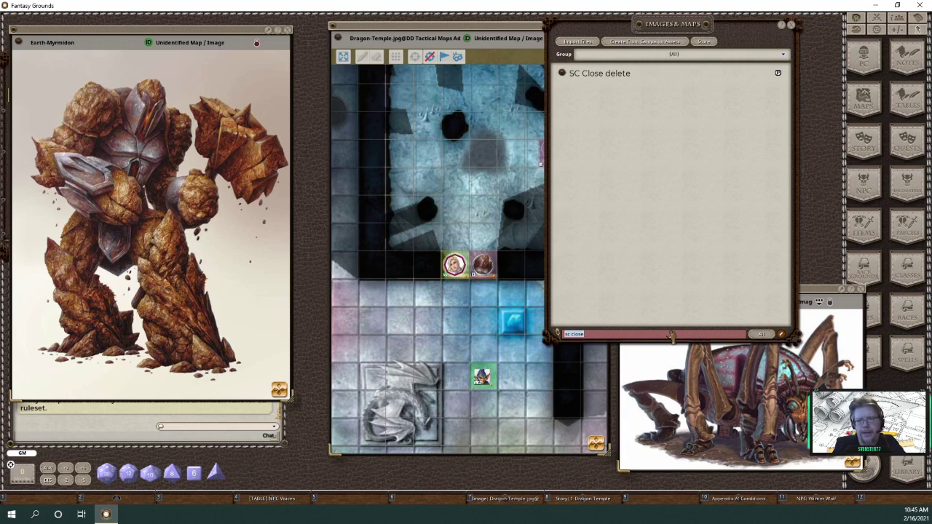
{"action": "left_click", "coordinate": [566, 75]}
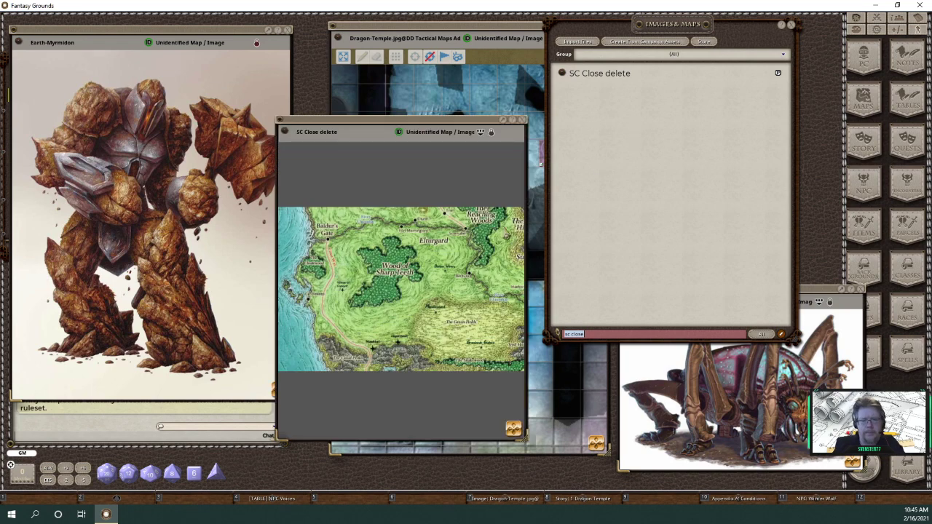
- Widen the SC Close delete map's window and frame the region between the Wood of Sharp Teeth and The Green Fields
{"action": "scroll", "coordinate": [465, 263], "scroll_direction": "up", "scroll_amount": 4}
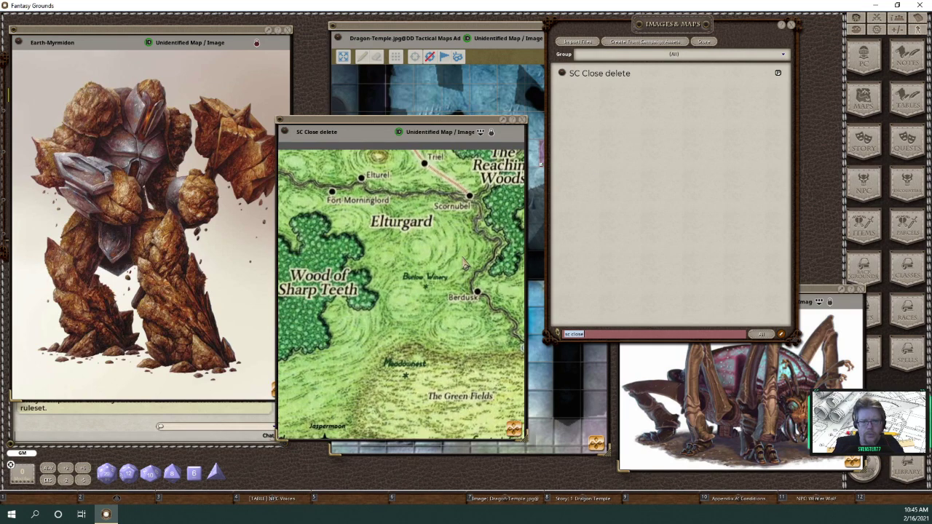
{"action": "scroll", "coordinate": [464, 264], "scroll_direction": "down", "scroll_amount": 4}
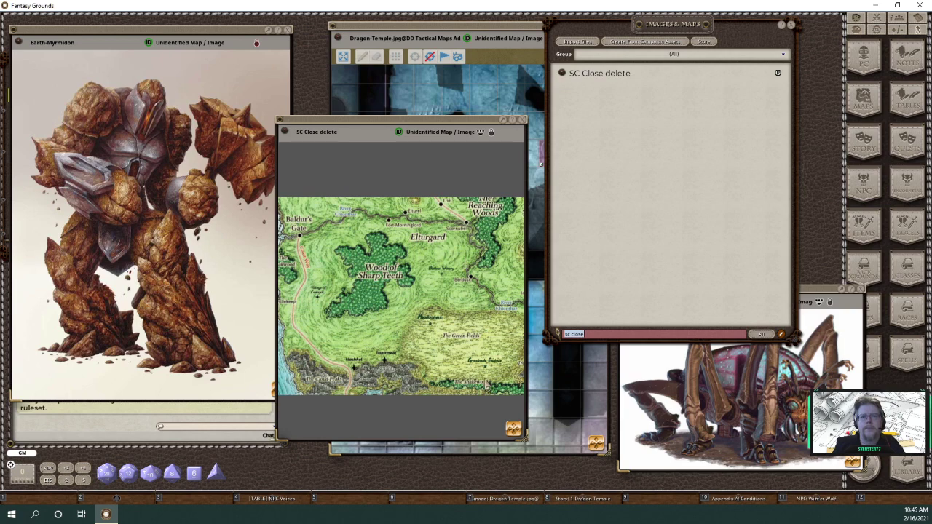
{"action": "scroll", "coordinate": [478, 323], "scroll_direction": "down", "scroll_amount": 2}
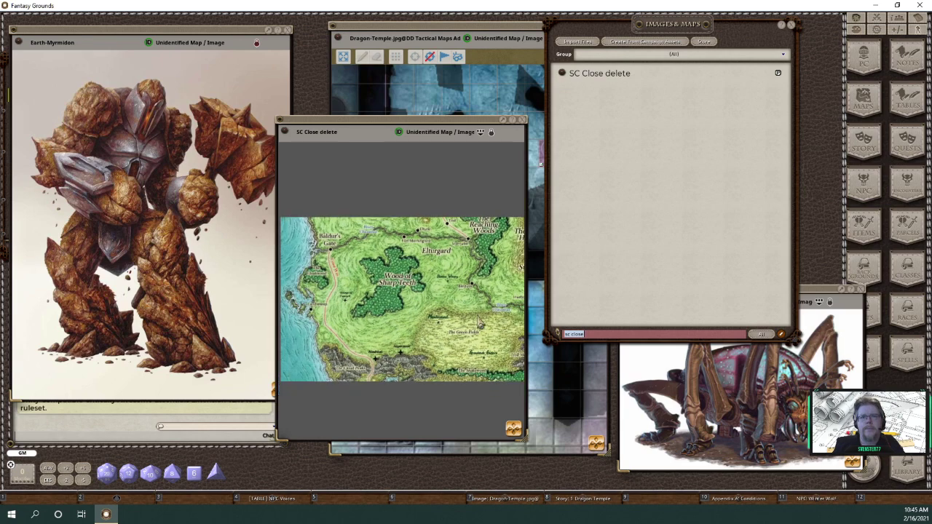
{"action": "scroll", "coordinate": [480, 324], "scroll_direction": "up", "scroll_amount": 2}
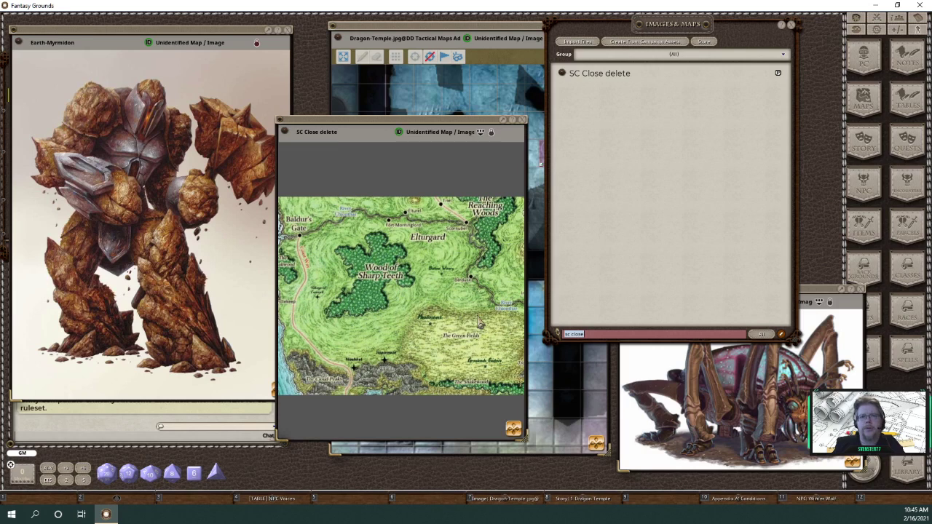
{"action": "scroll", "coordinate": [480, 324], "scroll_direction": "up", "scroll_amount": 1}
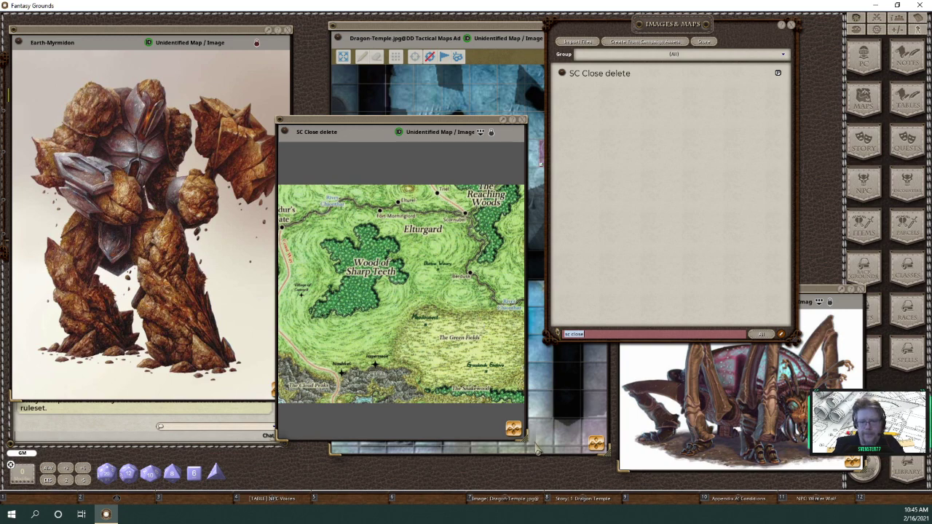
{"action": "left_click_drag", "start_coordinate": [526, 440], "coordinate": [610, 386]}
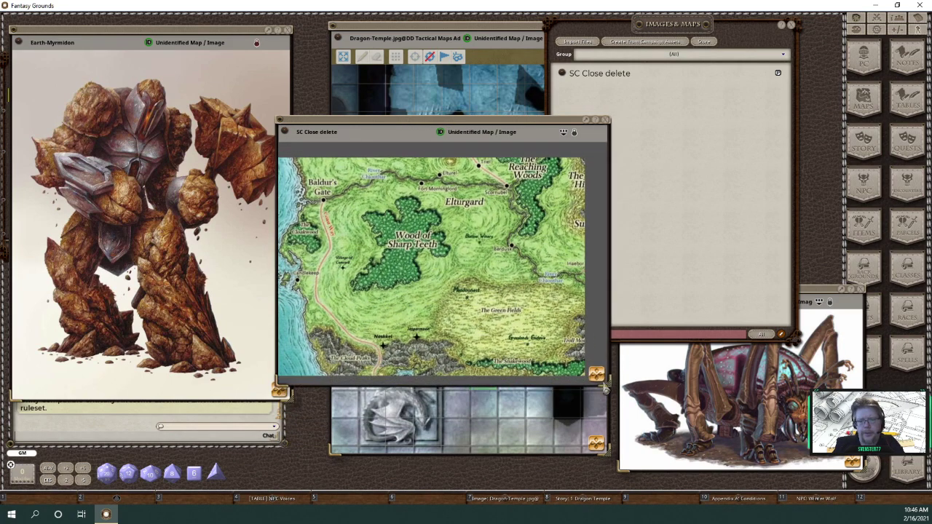
{"action": "scroll", "coordinate": [503, 352], "scroll_direction": "up", "scroll_amount": 2}
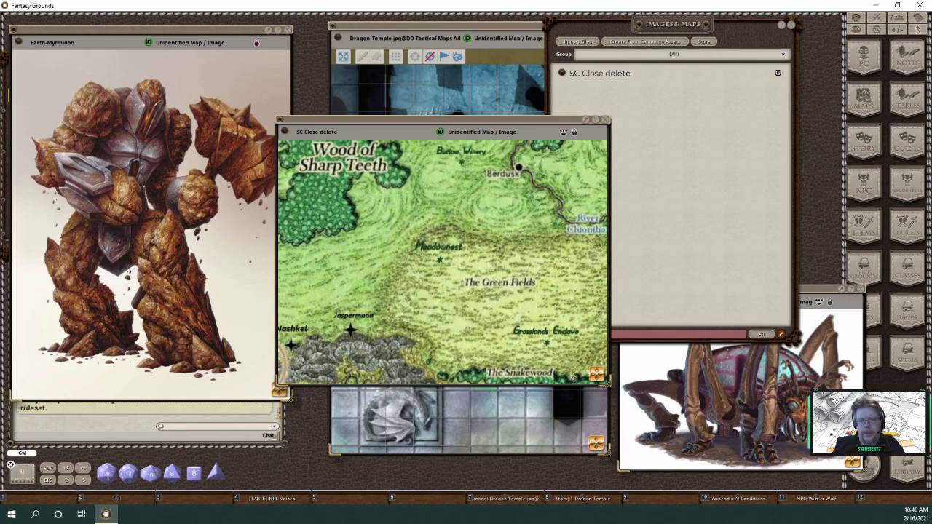
{"action": "left_click_drag", "start_coordinate": [549, 322], "coordinate": [602, 370]}
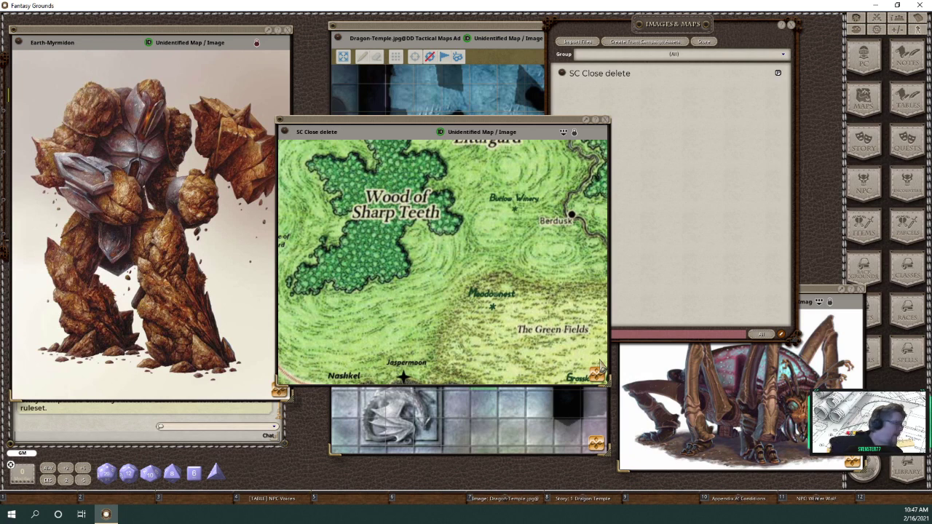
- Open Eradan Strider's character sheet from the character selection, look over the inventory and show the weapons and actions
{"action": "left_click", "coordinate": [499, 415]}
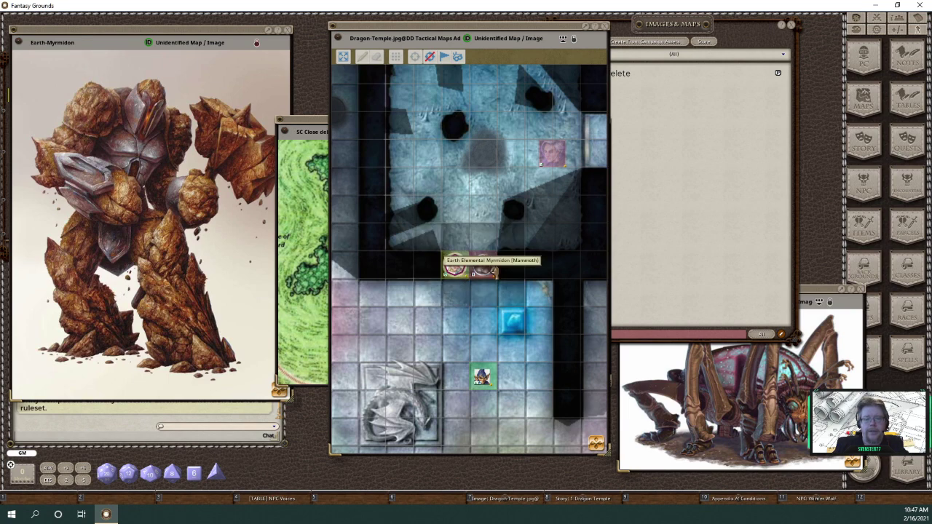
{"action": "left_click", "coordinate": [864, 56]}
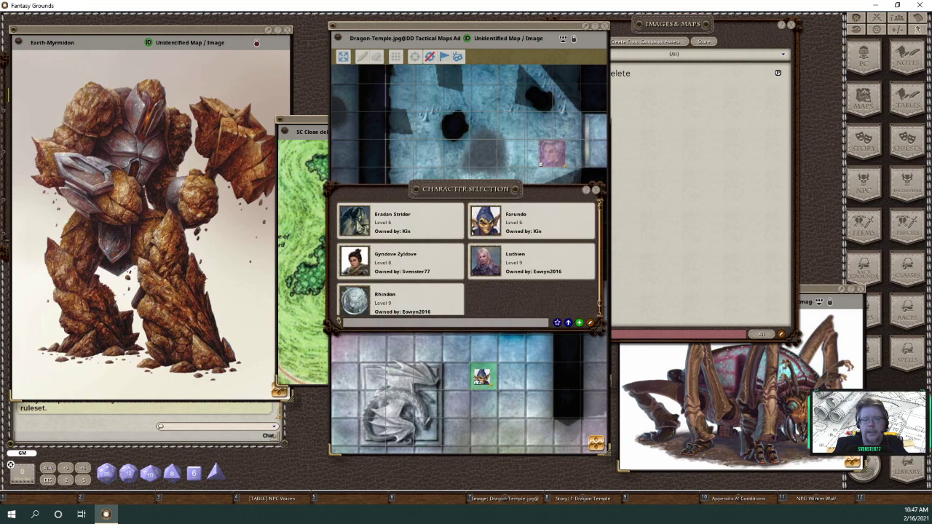
{"action": "left_click", "coordinate": [356, 219]}
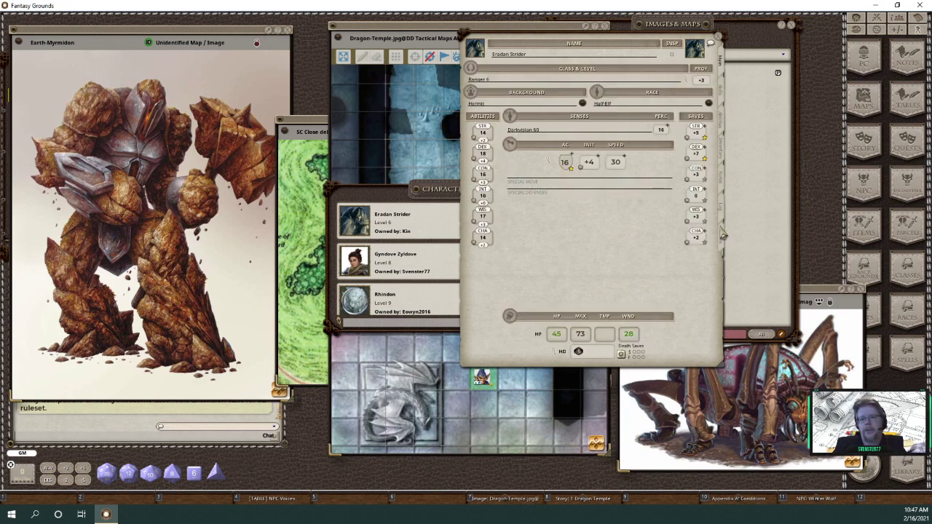
{"action": "left_click", "coordinate": [725, 162]}
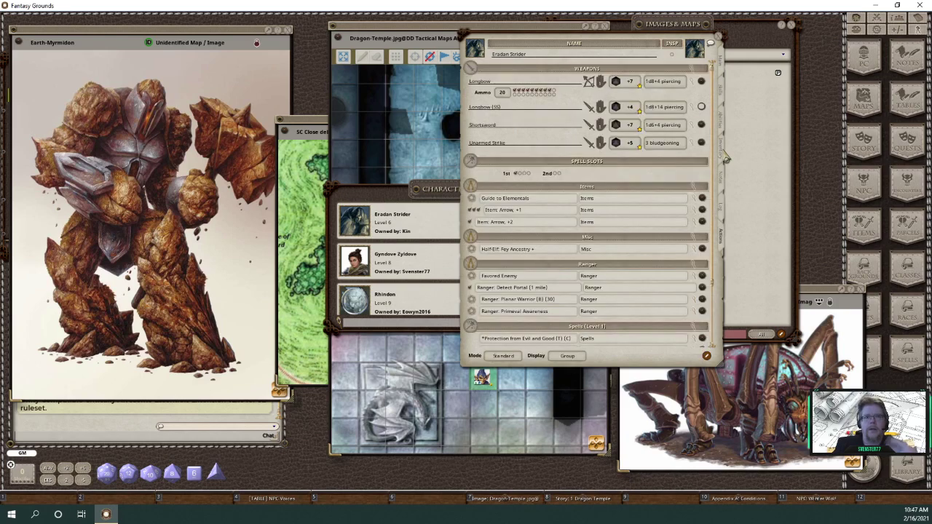
{"action": "left_click", "coordinate": [724, 152]}
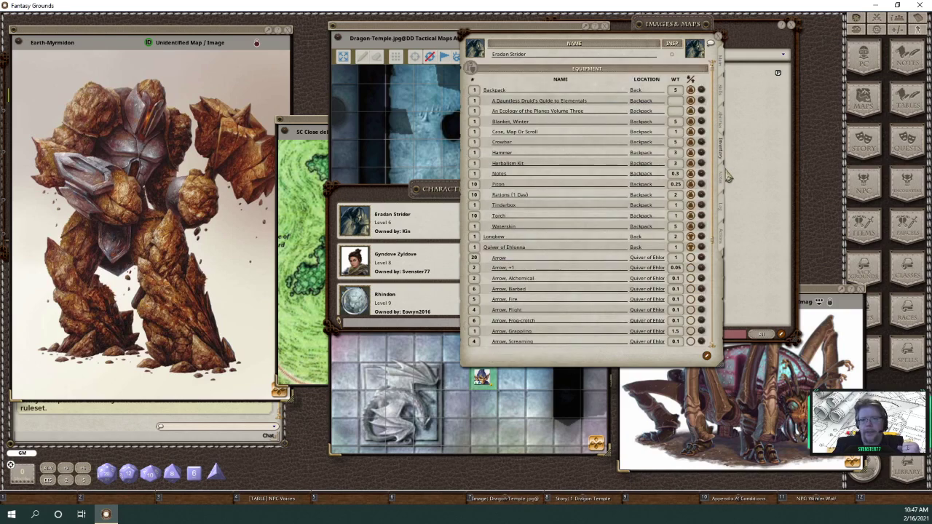
{"action": "left_click", "coordinate": [725, 238]}
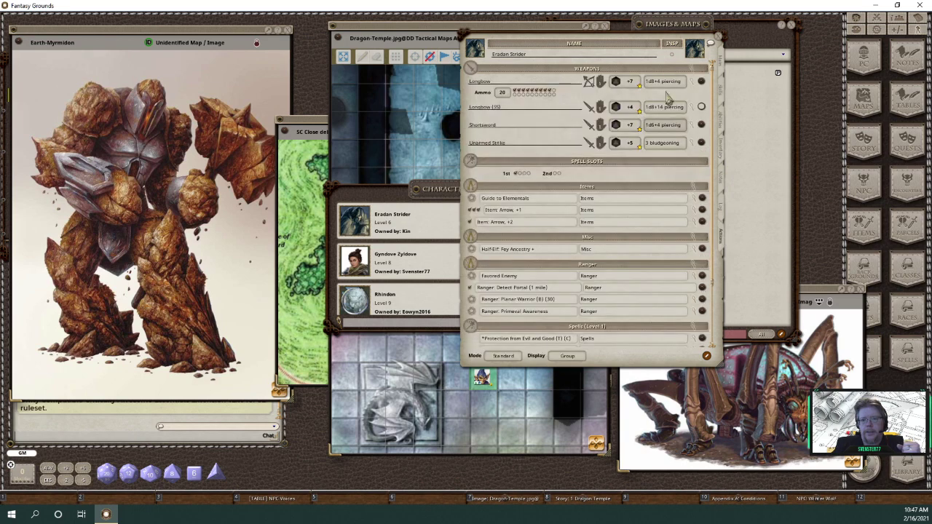
- Arrange the character sheet and the Dragon-Temple map side by side without overlap, and close the character selection window
{"action": "left_click_drag", "start_coordinate": [617, 43], "coordinate": [783, 43]}
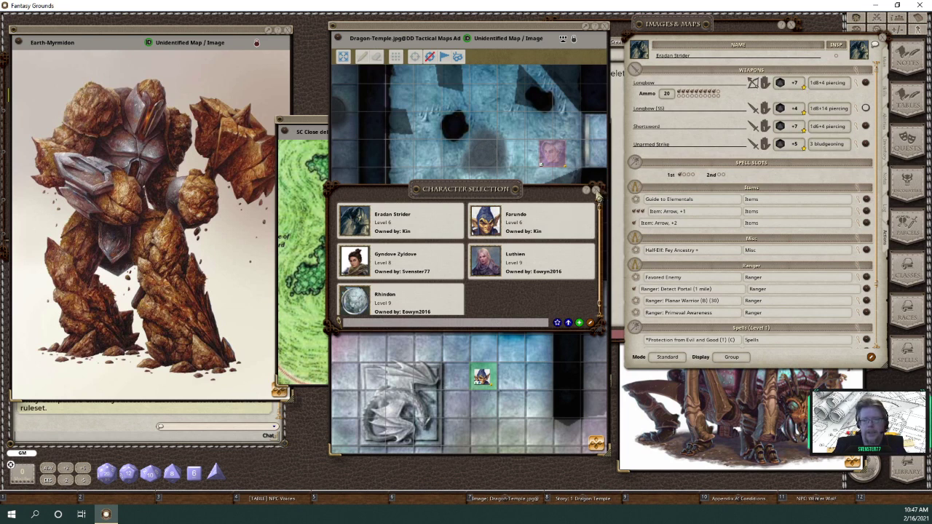
{"action": "left_click", "coordinate": [595, 190]}
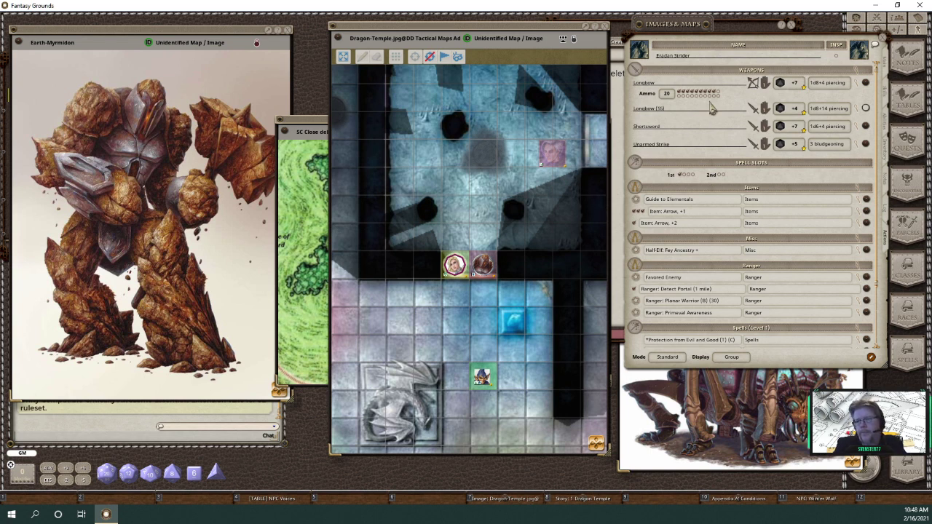
{"action": "left_click_drag", "start_coordinate": [766, 45], "coordinate": [756, 101]}
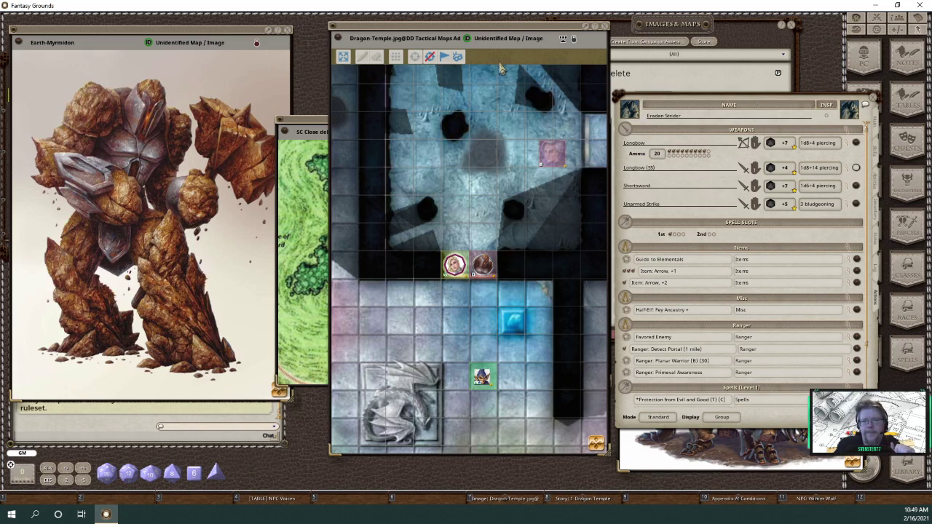
{"action": "mouse_move", "coordinate": [475, 29]}
{"action": "left_mouse_down"}
{"action": "mouse_move", "coordinate": [440, 28]}
{"action": "mouse_move", "coordinate": [459, 36]}
{"action": "left_mouse_up"}
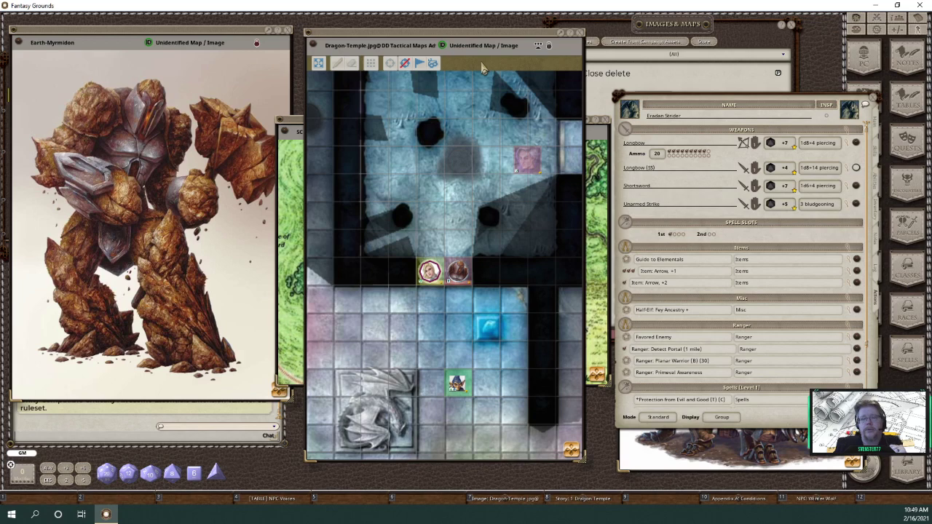
{"action": "scroll", "coordinate": [518, 305], "scroll_direction": "up", "scroll_amount": 3}
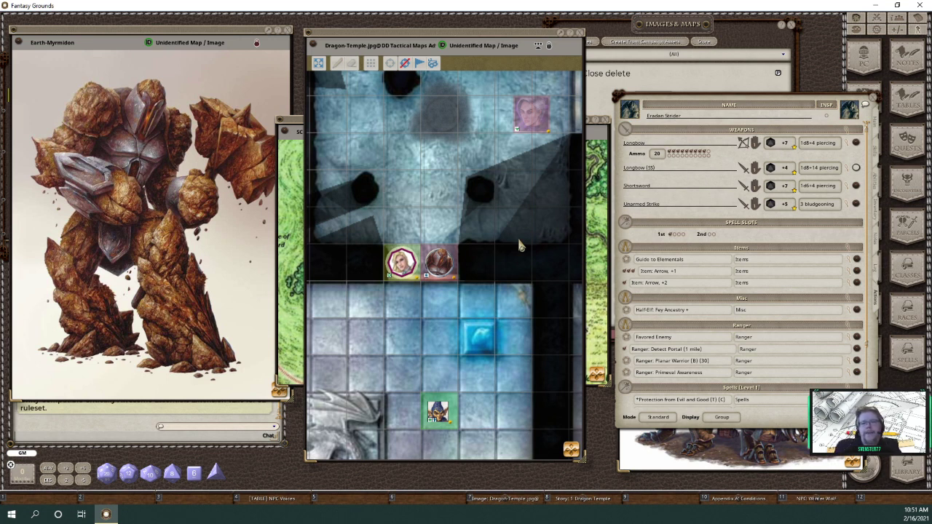
- Bring the SC Close delete map to the front and draw a pointer arrow about 10' long toward the Wood of Sharp Teeth's eastern edge
{"action": "left_click", "coordinate": [603, 280]}
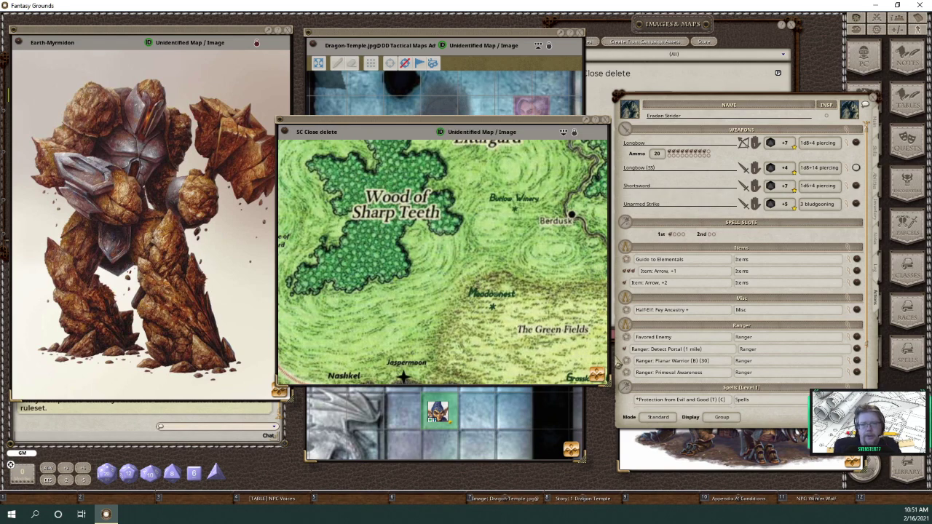
{"action": "left_click_drag", "start_coordinate": [597, 277], "coordinate": [580, 370]}
{"action": "left_click_drag", "start_coordinate": [484, 356], "coordinate": [437, 332]}
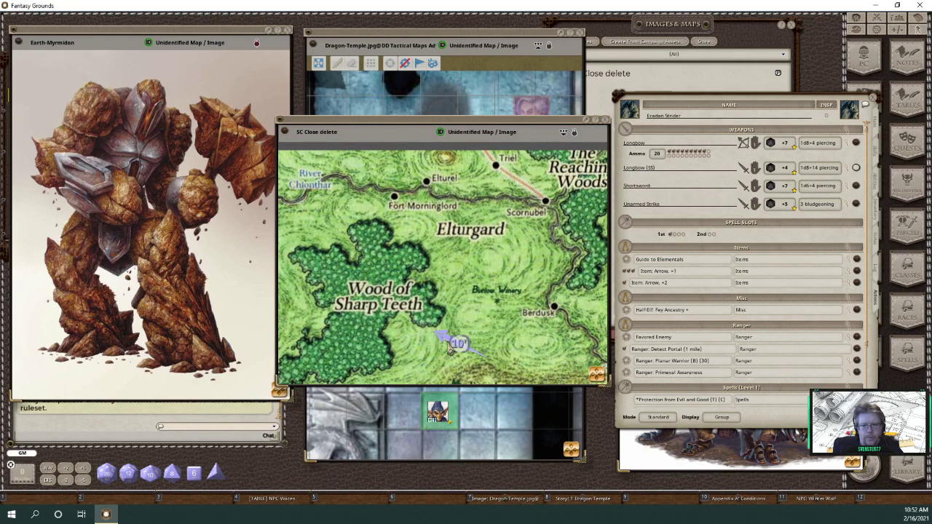
- Darken the blue of the dice and pointer color, keep the text color white, and close the color picker
{"action": "left_click", "coordinate": [866, 29]}
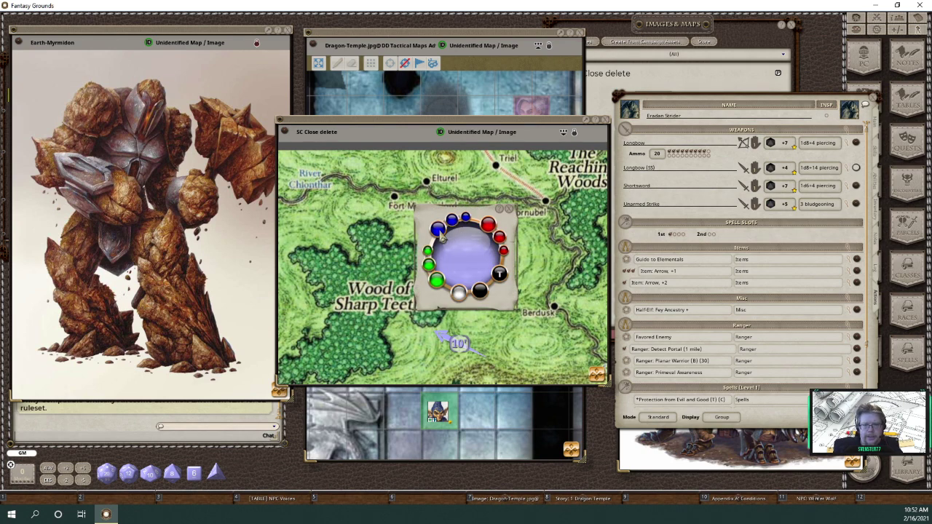
{"action": "left_click", "coordinate": [478, 293]}
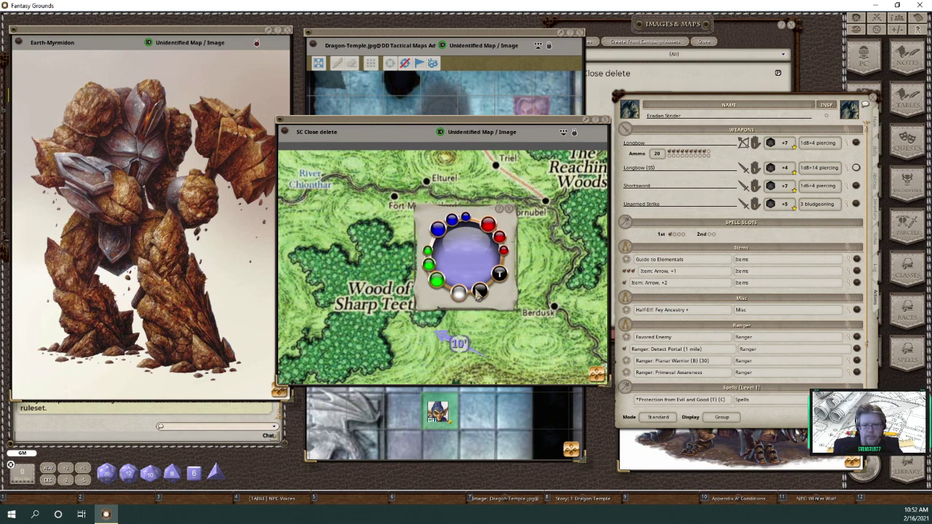
{"action": "left_click", "coordinate": [479, 293]}
{"action": "left_click", "coordinate": [479, 294]}
{"action": "left_click", "coordinate": [478, 294]}
{"action": "left_click", "coordinate": [479, 294]}
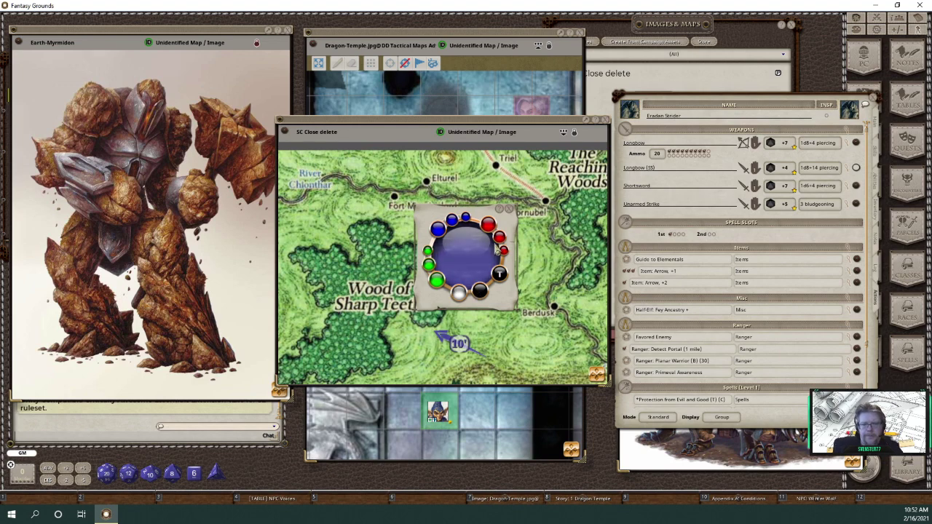
{"action": "left_click", "coordinate": [510, 214]}
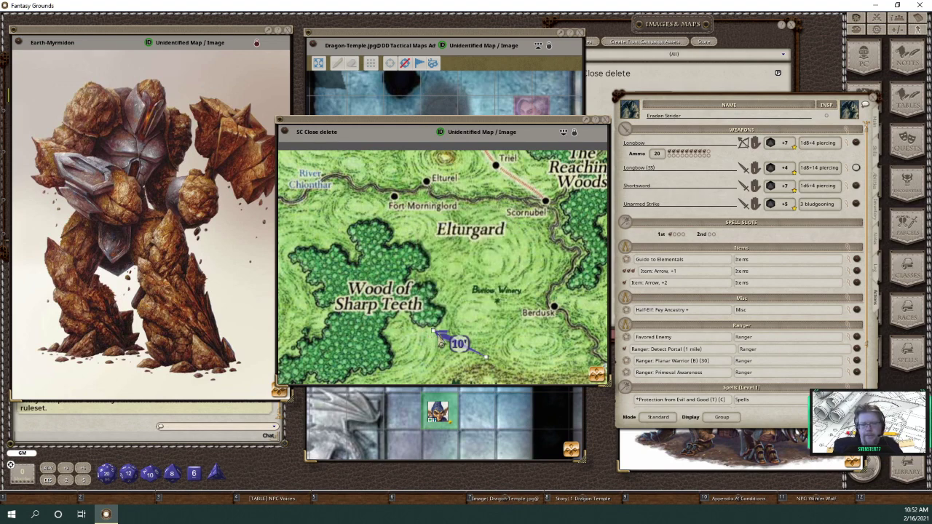
- Shift the pointer arrow slightly east of the Wood of Sharp Teeth and delete it from the map
{"action": "scroll", "coordinate": [473, 281], "scroll_direction": "down", "scroll_amount": 2}
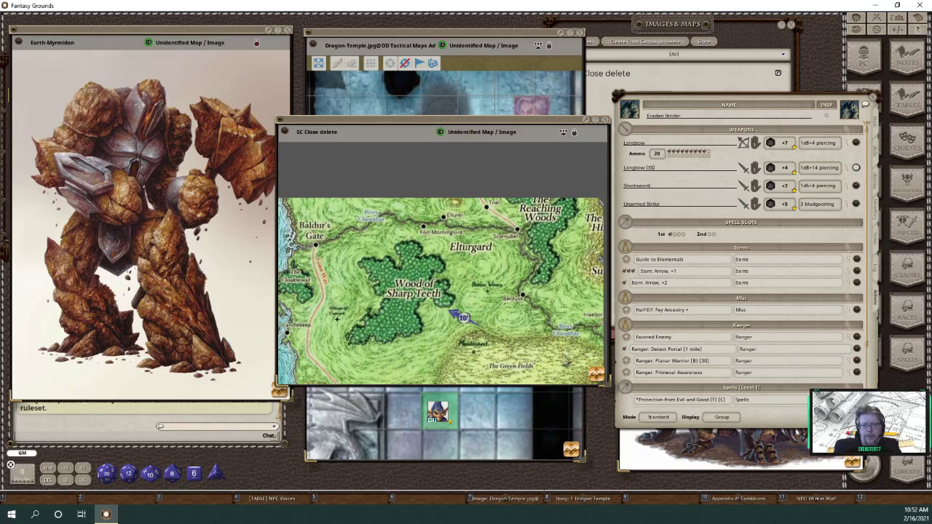
{"action": "left_click_drag", "start_coordinate": [598, 377], "coordinate": [593, 360]}
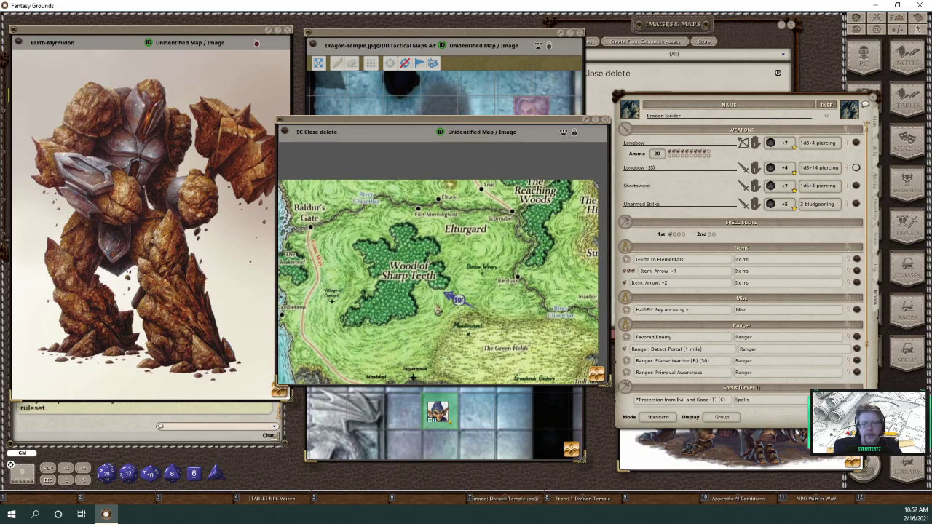
{"action": "mouse_move", "coordinate": [445, 300]}
{"action": "left_mouse_down"}
{"action": "mouse_move", "coordinate": [472, 268]}
{"action": "mouse_move", "coordinate": [474, 245]}
{"action": "mouse_move", "coordinate": [420, 213]}
{"action": "mouse_move", "coordinate": [450, 267]}
{"action": "mouse_move", "coordinate": [452, 300]}
{"action": "left_mouse_up"}
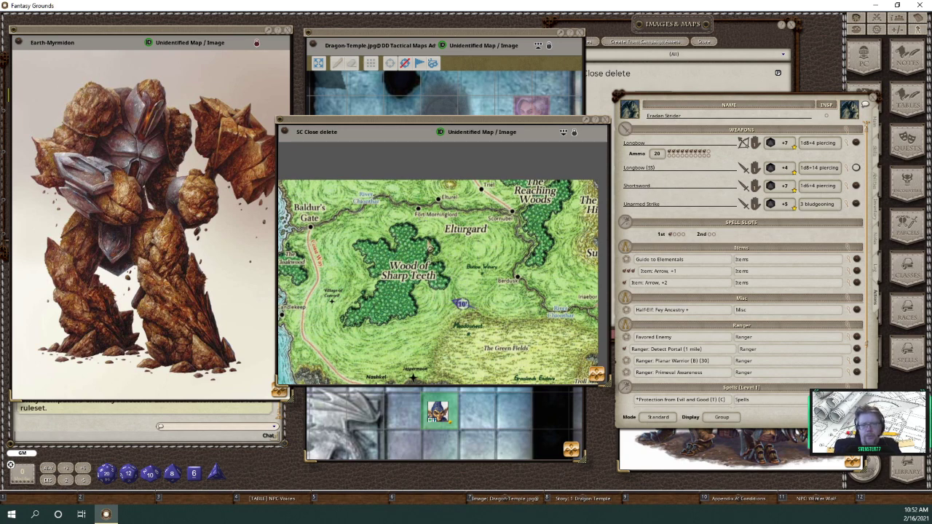
{"action": "right_click", "coordinate": [463, 303]}
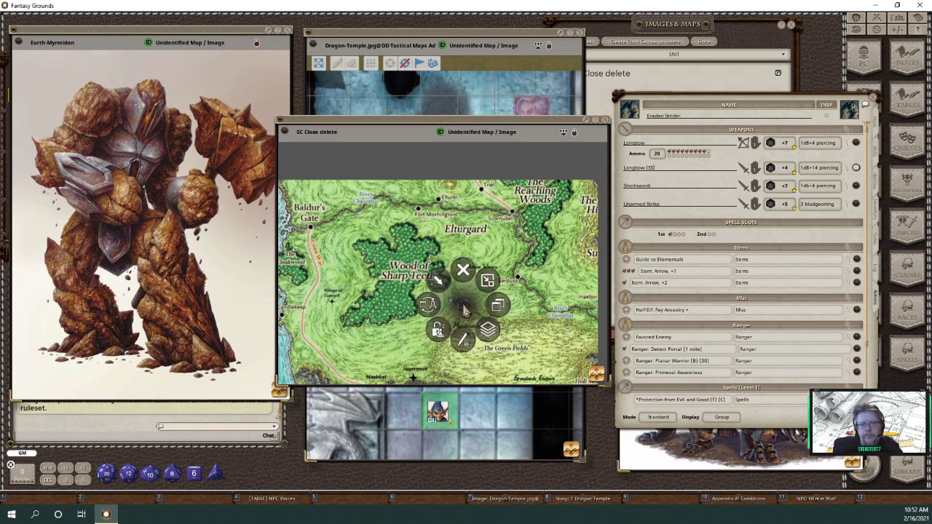
{"action": "left_click", "coordinate": [470, 283]}
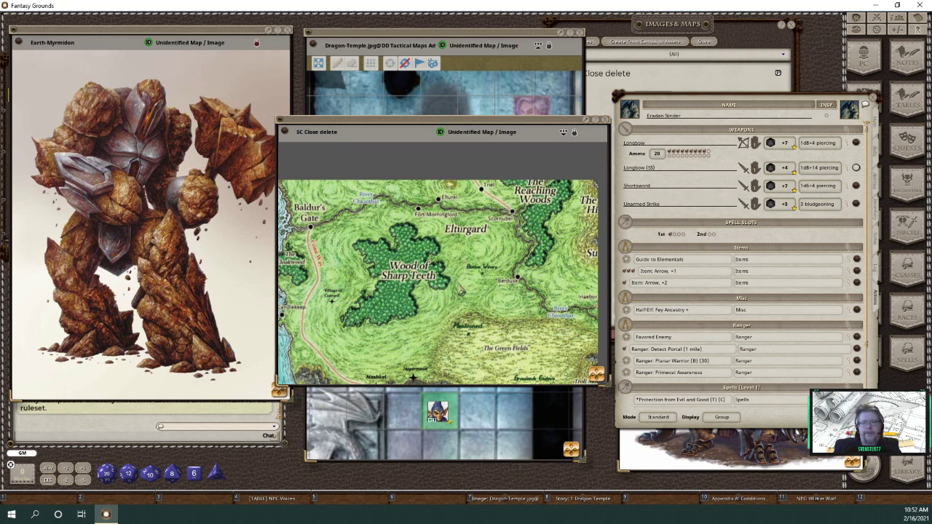
- Frame the area around the Wood of Sharp Teeth and move the SC Close delete map off the Dragon-Temple map, partly over the Earth-Myrmidon image
{"action": "scroll", "coordinate": [460, 284], "scroll_direction": "up", "scroll_amount": 2}
{"action": "scroll", "coordinate": [508, 313], "scroll_direction": "down", "scroll_amount": 2}
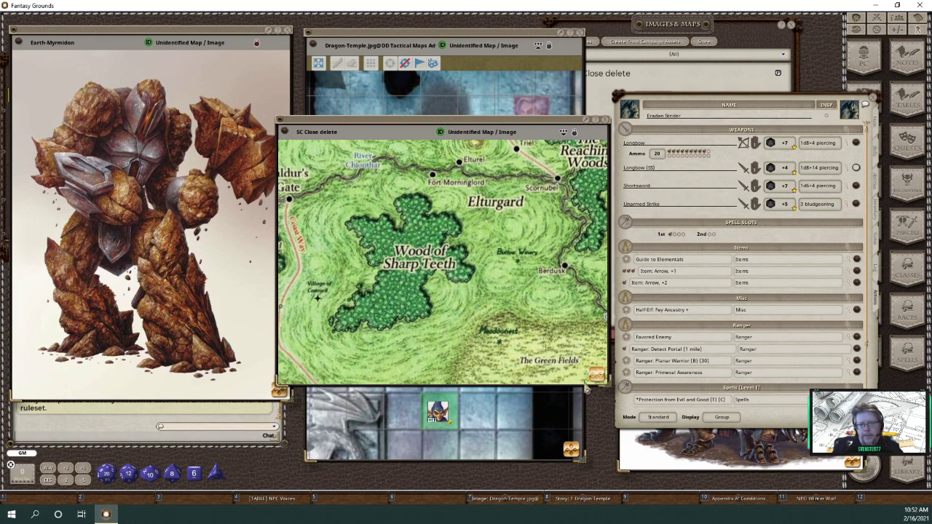
{"action": "scroll", "coordinate": [467, 293], "scroll_direction": "down", "scroll_amount": 2}
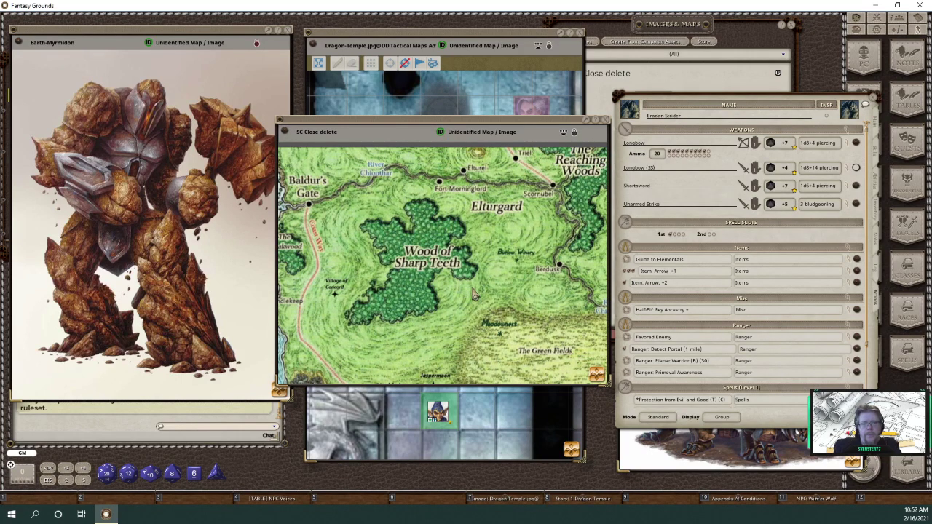
{"action": "left_click_drag", "start_coordinate": [427, 119], "coordinate": [199, 114]}
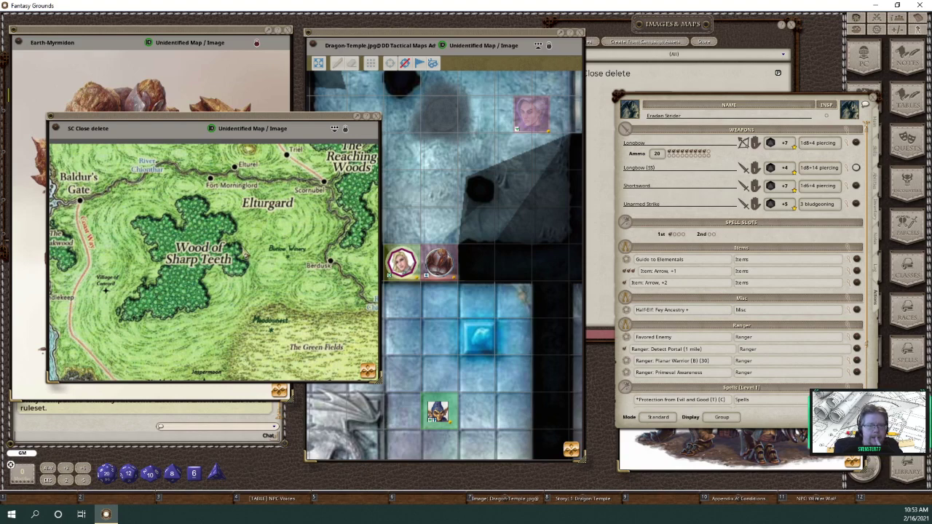
- Move the character sheet up beside the Dragon-Temple map and close the Images & Maps list
{"action": "left_click_drag", "start_coordinate": [801, 96], "coordinate": [751, 18]}
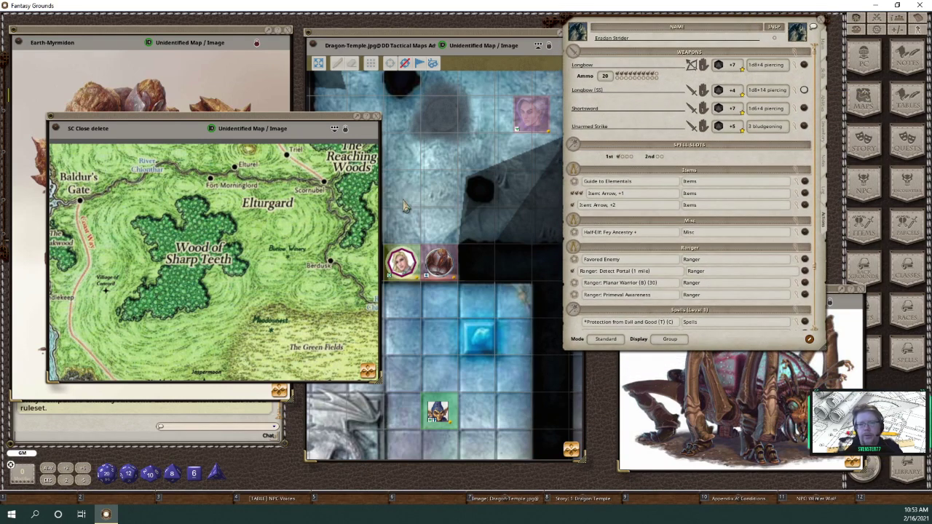
{"action": "left_click", "coordinate": [862, 106]}
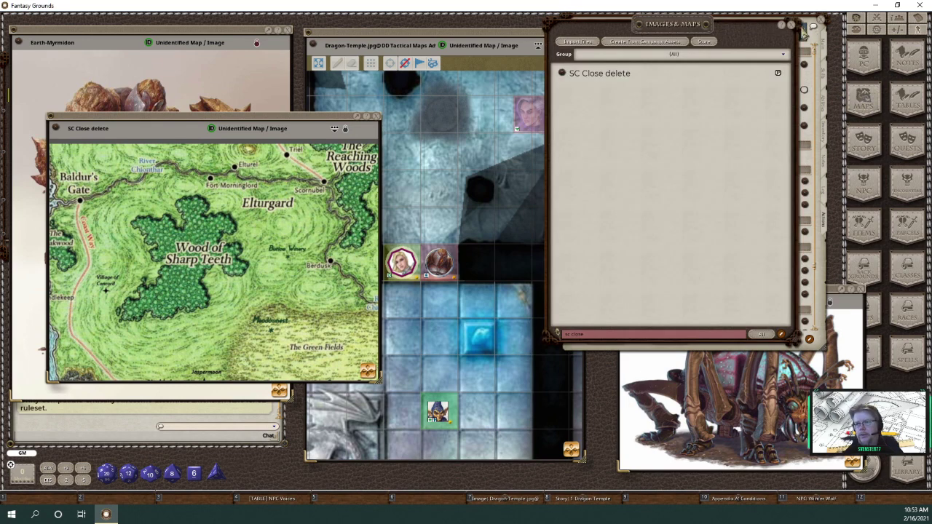
{"action": "left_click", "coordinate": [794, 26]}
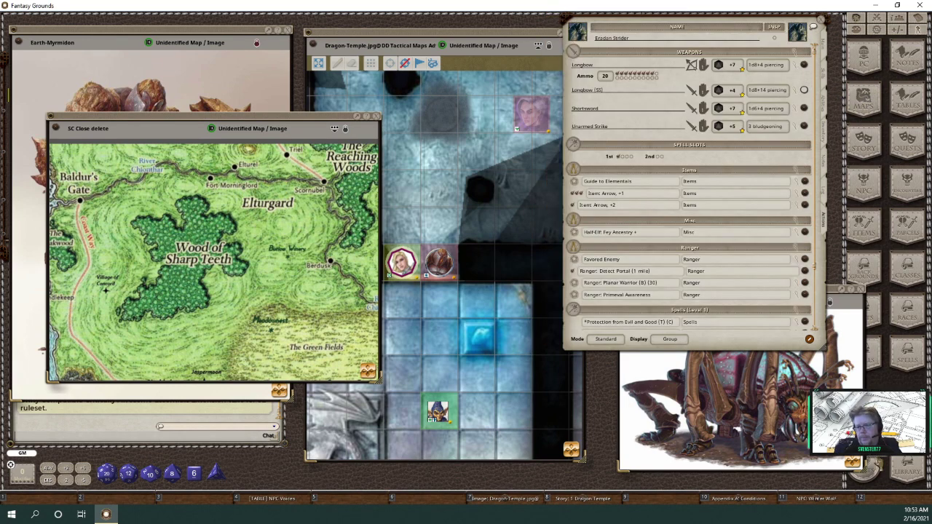
- Open the asset library clear of the SC Close delete map and search its images for "forest"
{"action": "left_click", "coordinate": [865, 466]}
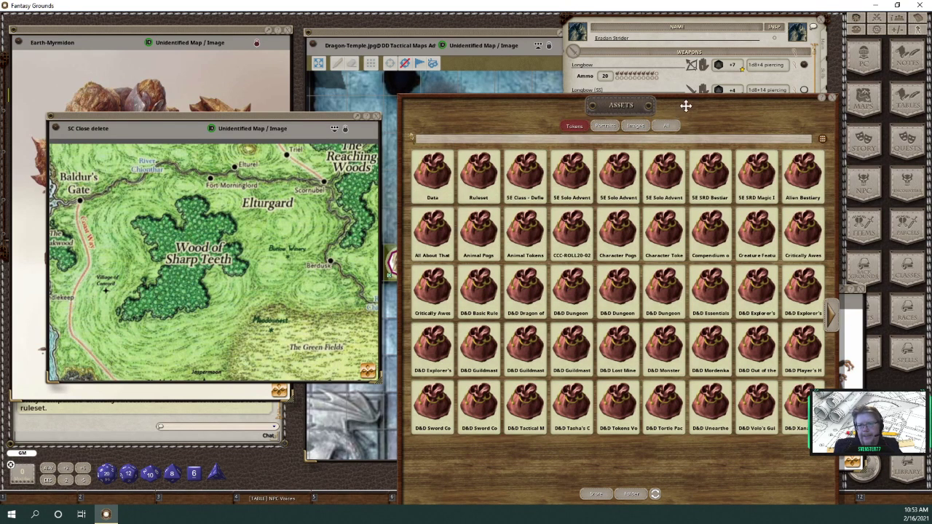
{"action": "left_click_drag", "start_coordinate": [681, 103], "coordinate": [749, 72]}
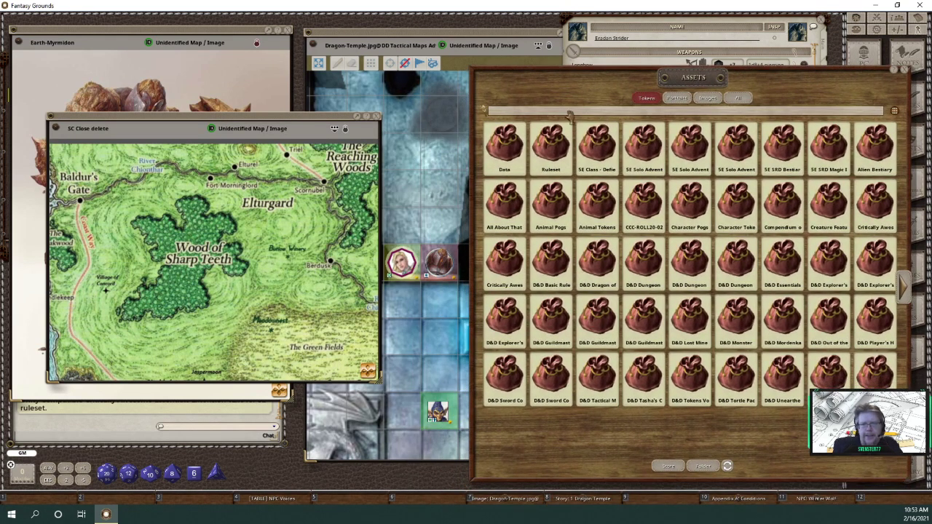
{"action": "left_click", "coordinate": [703, 104]}
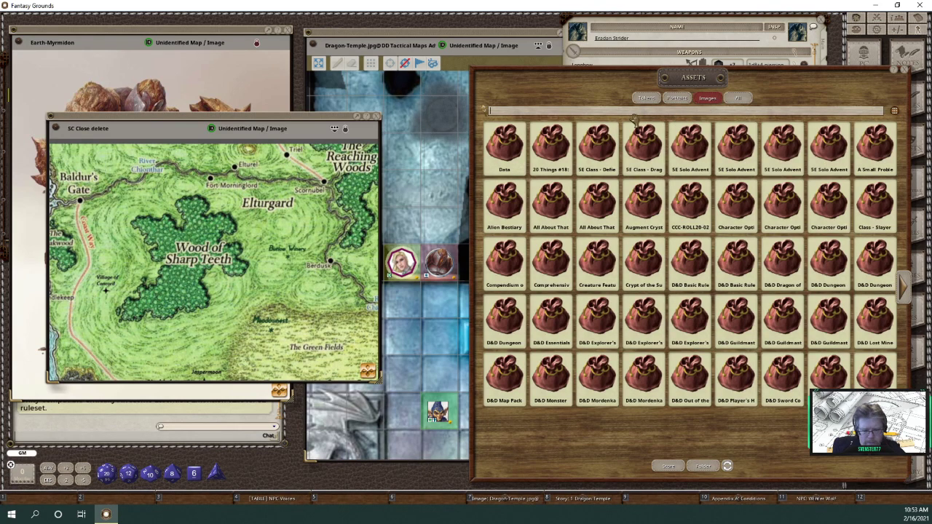
{"action": "type", "text": "orest"}
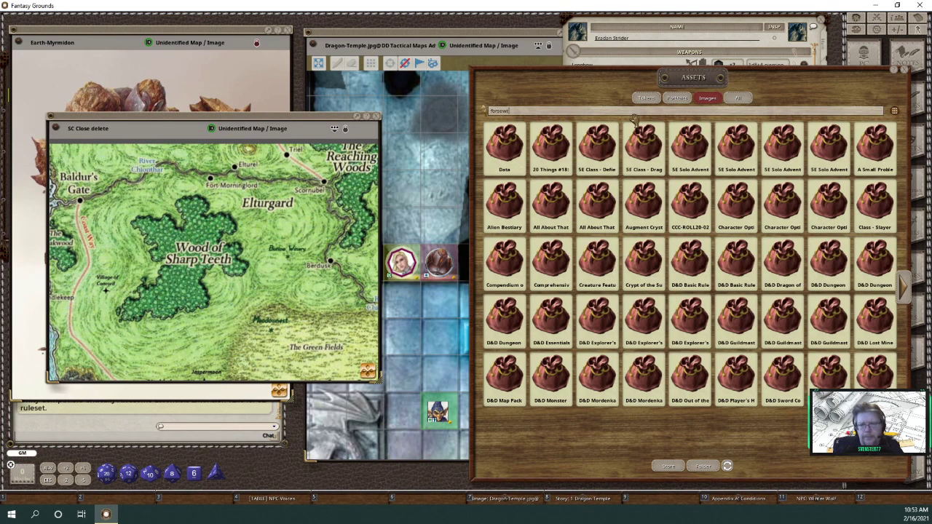
{"action": "key", "text": "BackSpace"}
{"action": "key", "text": "BackSpace"}
{"action": "key", "text": "BackSpace"}
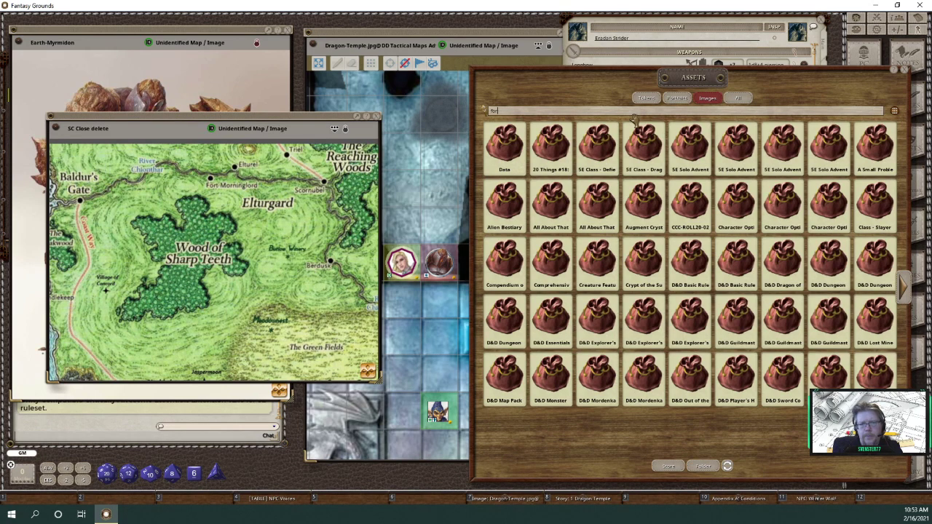
{"action": "type", "text": "est"}
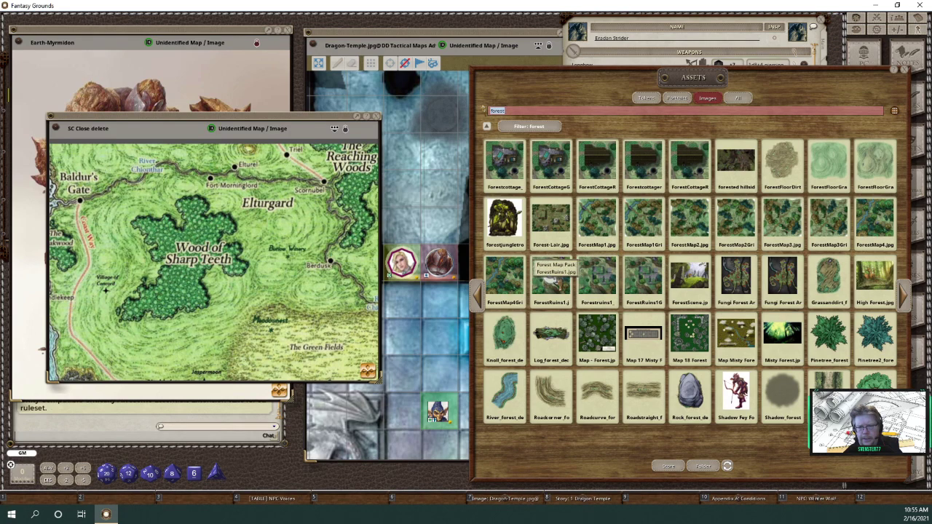
- Create an image record from ForestRuins1.jpg, narrow its window and place it between the region map and the asset library
{"action": "left_click", "coordinate": [559, 283]}
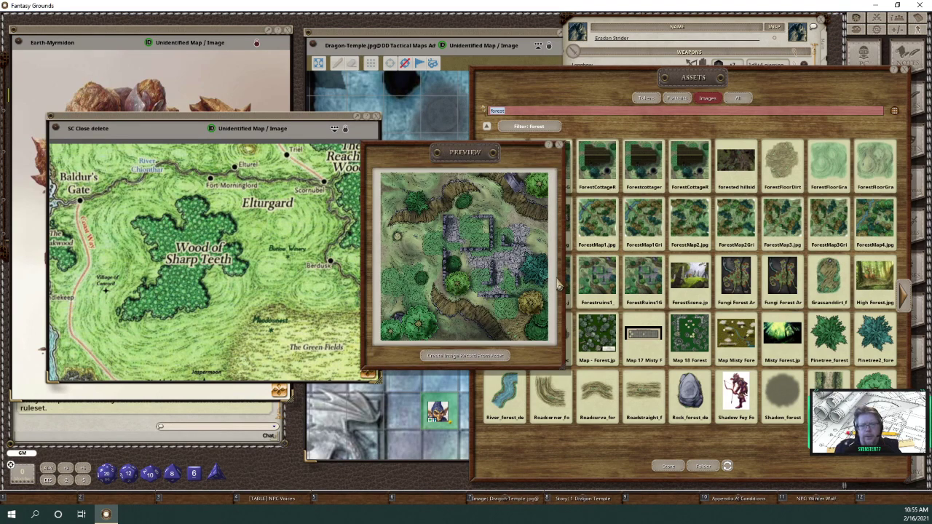
{"action": "left_click", "coordinate": [467, 357]}
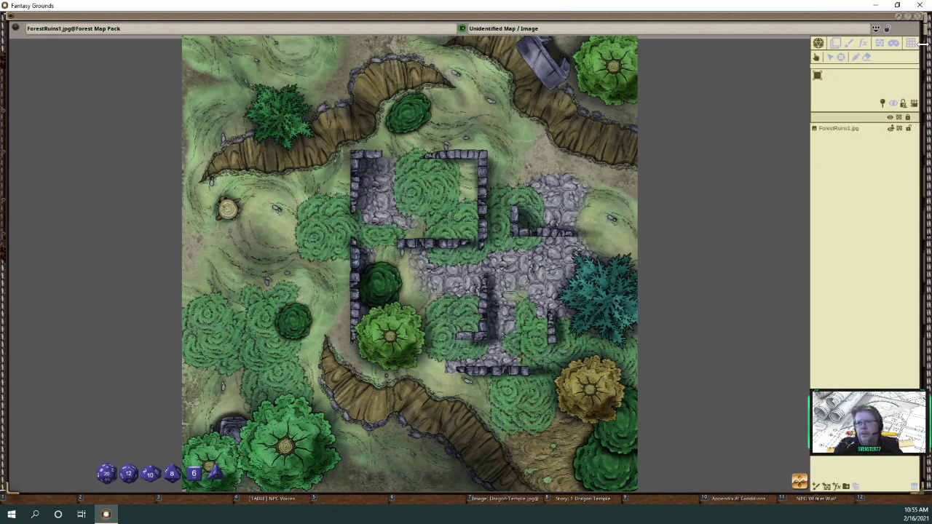
{"action": "left_click_drag", "start_coordinate": [922, 44], "coordinate": [592, 72]}
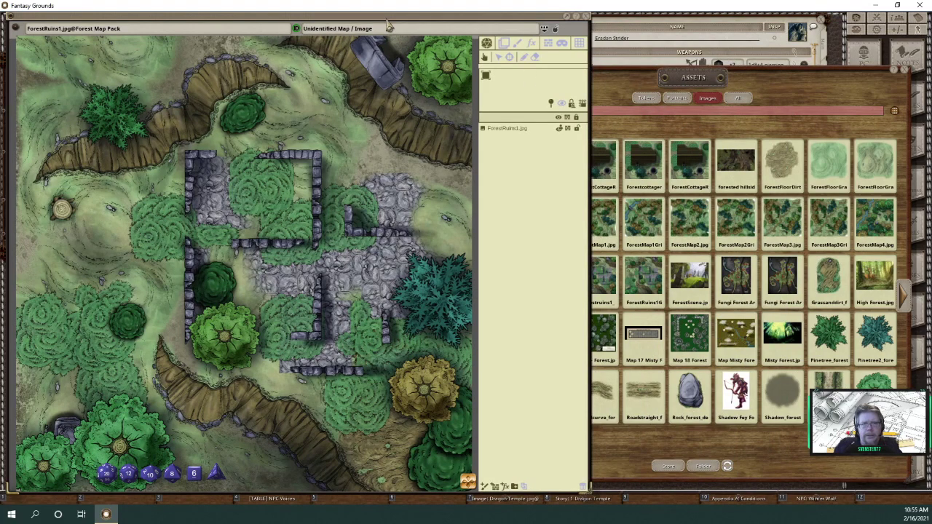
{"action": "left_click_drag", "start_coordinate": [391, 27], "coordinate": [614, 22]}
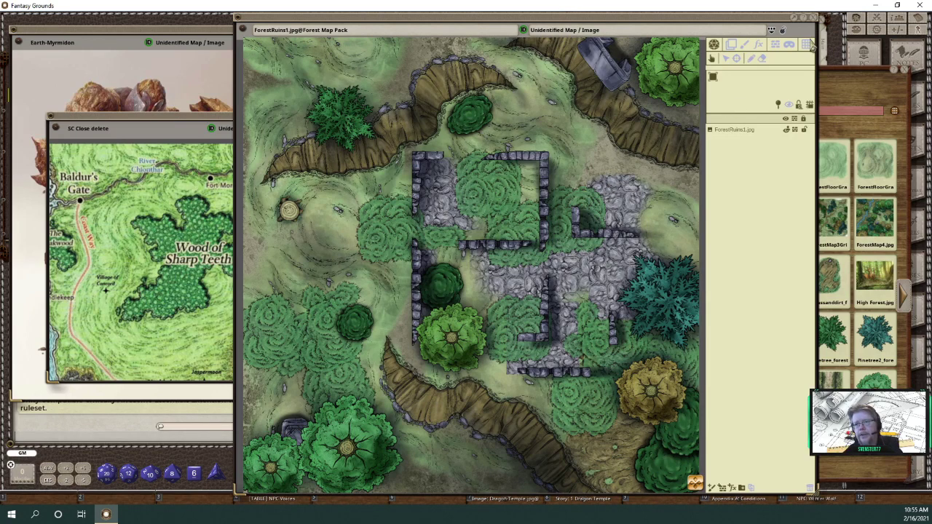
- Show the grid on the ForestRuins1.jpg map and color it brown with red 175, green 106, blue 0 and alpha 141
{"action": "left_click", "coordinate": [806, 44]}
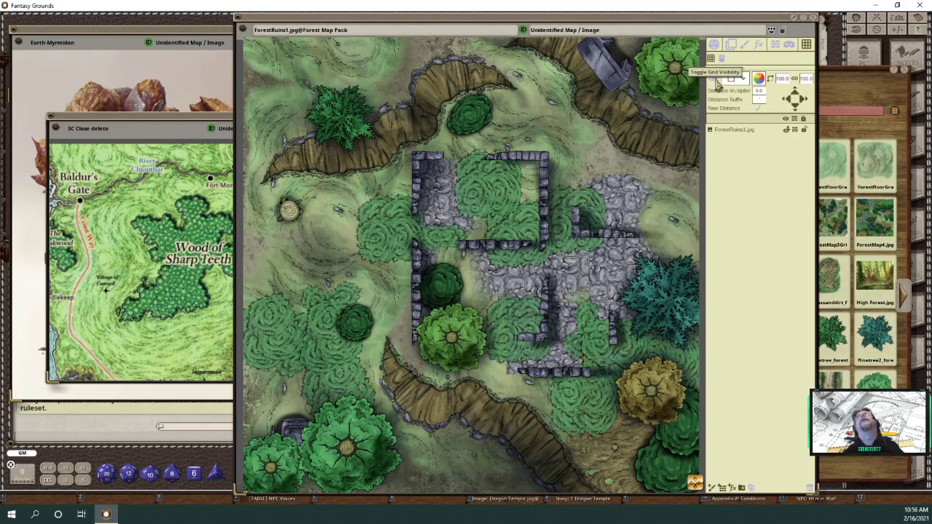
{"action": "left_click", "coordinate": [716, 81]}
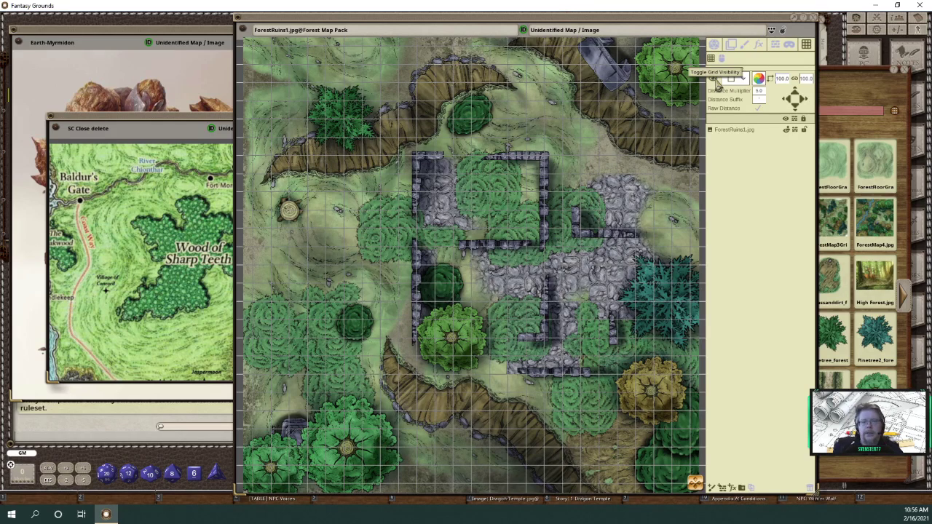
{"action": "left_click", "coordinate": [759, 79]}
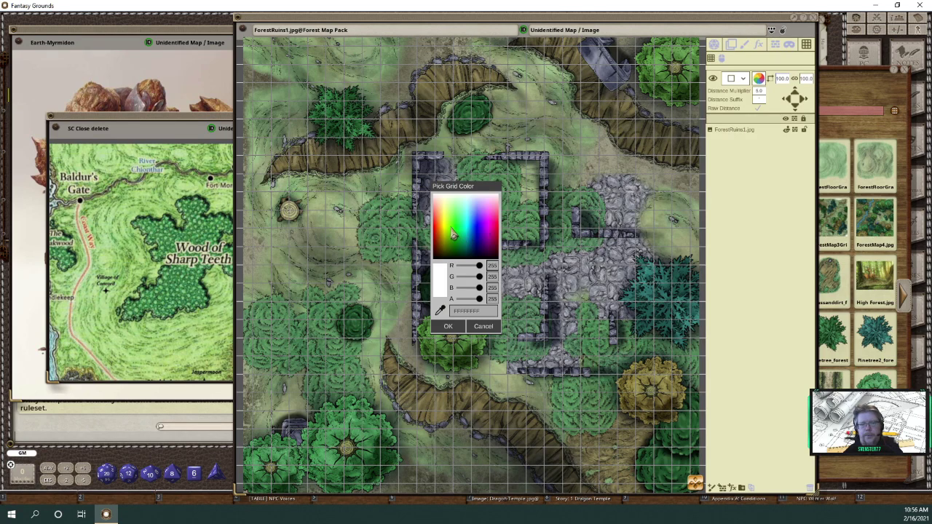
{"action": "left_click", "coordinate": [452, 234]}
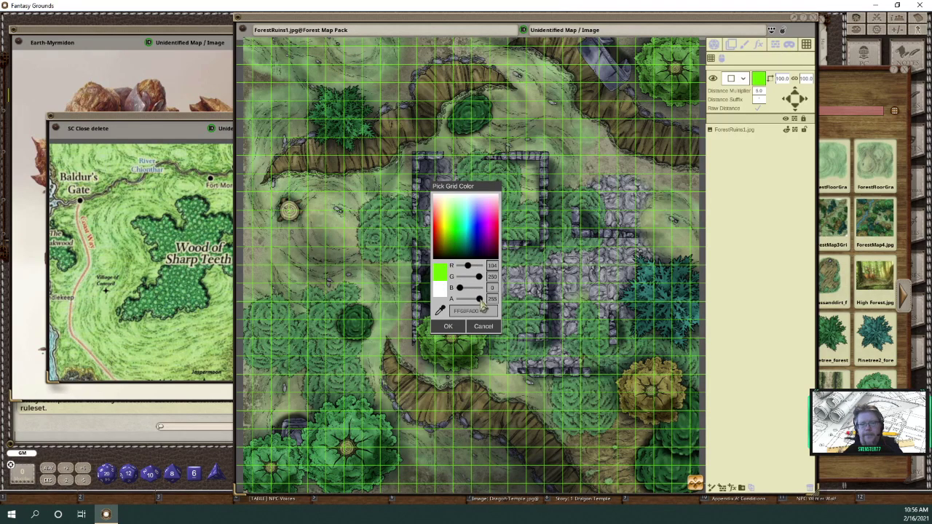
{"action": "left_click_drag", "start_coordinate": [481, 301], "coordinate": [467, 306]}
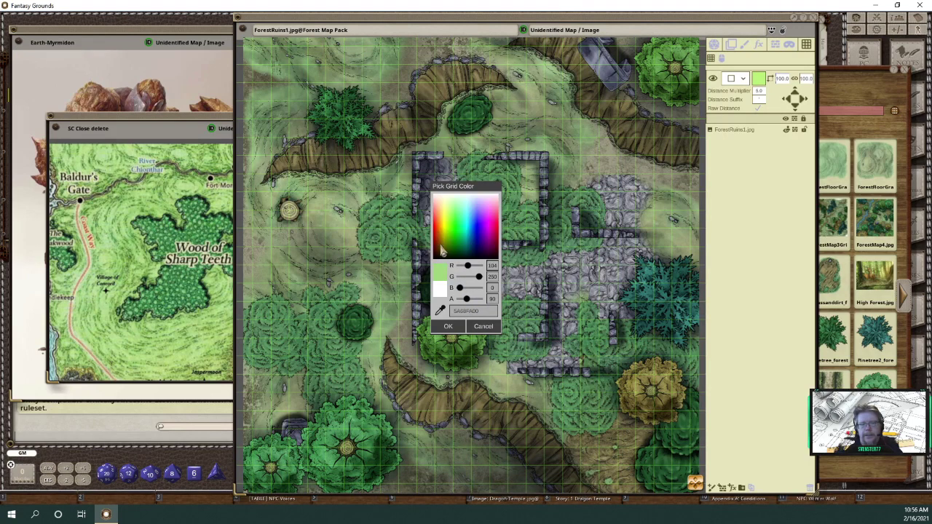
{"action": "left_click", "coordinate": [442, 244]}
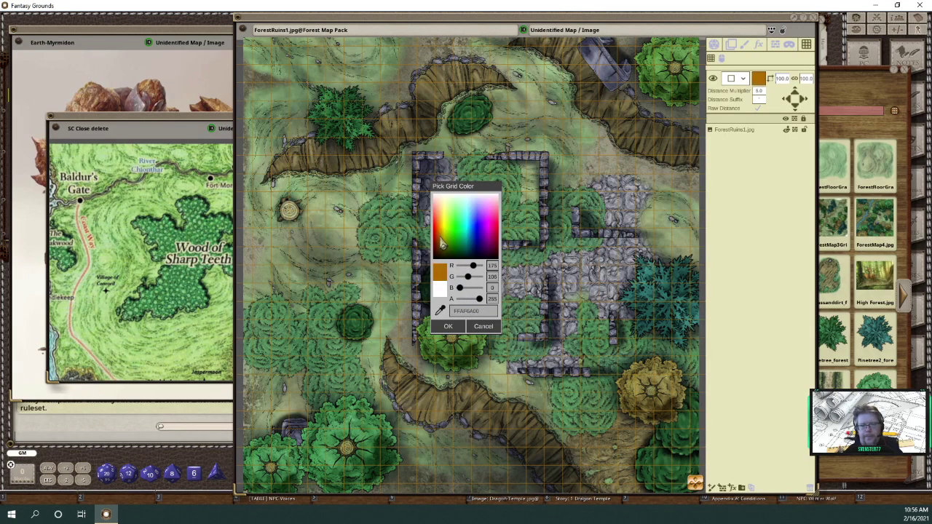
{"action": "left_click_drag", "start_coordinate": [470, 301], "coordinate": [478, 308]}
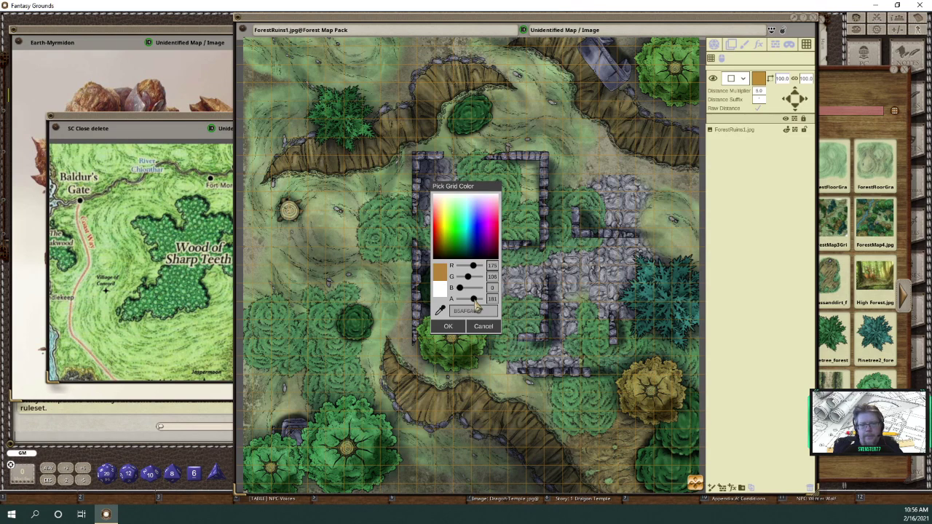
{"action": "left_click_drag", "start_coordinate": [478, 308], "coordinate": [474, 308]}
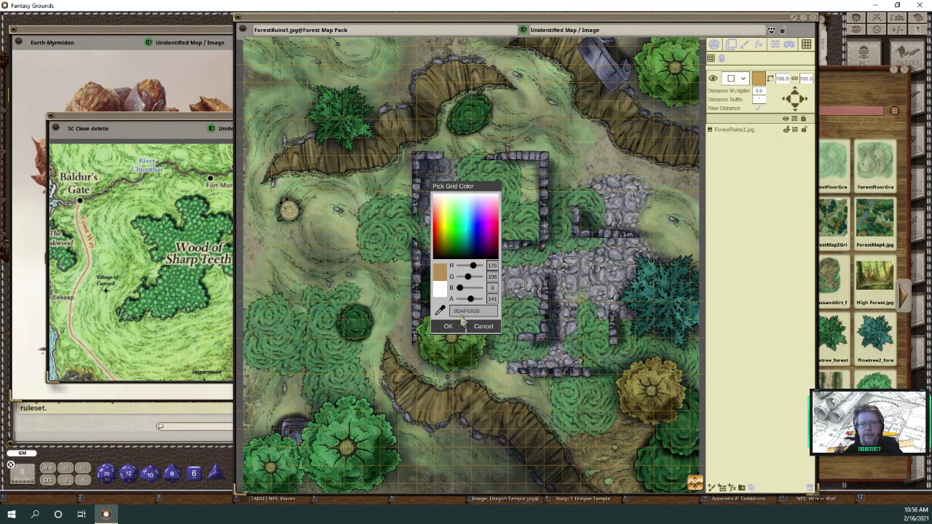
{"action": "left_click_drag", "start_coordinate": [484, 190], "coordinate": [752, 165]}
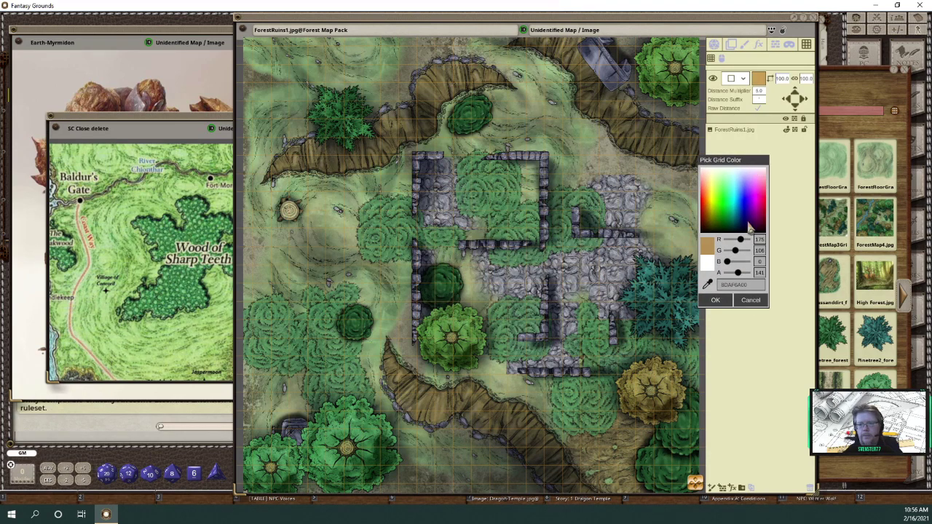
{"action": "left_click", "coordinate": [717, 302]}
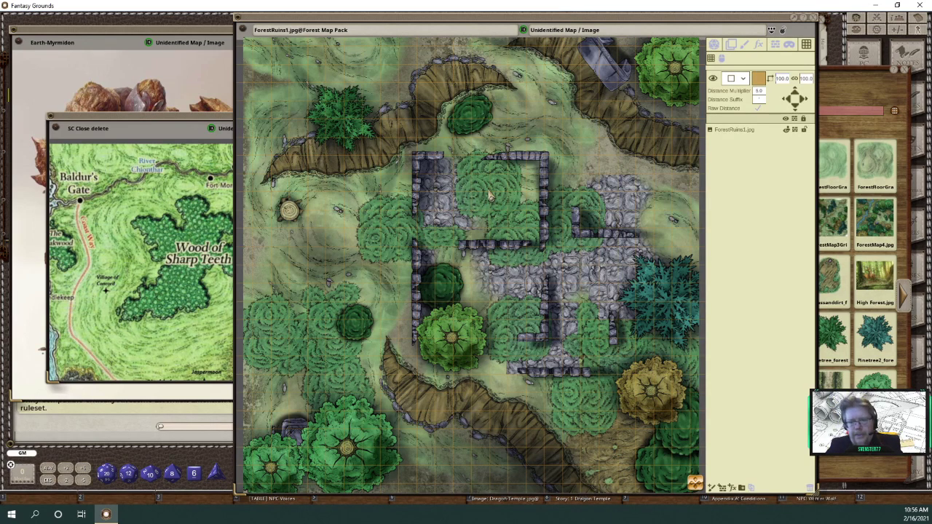
- Examine how the grid lines up with the ruins' walls on the ForestRuins1.jpg map, up close and as a whole
{"action": "scroll", "coordinate": [547, 268], "scroll_direction": "up", "scroll_amount": 4}
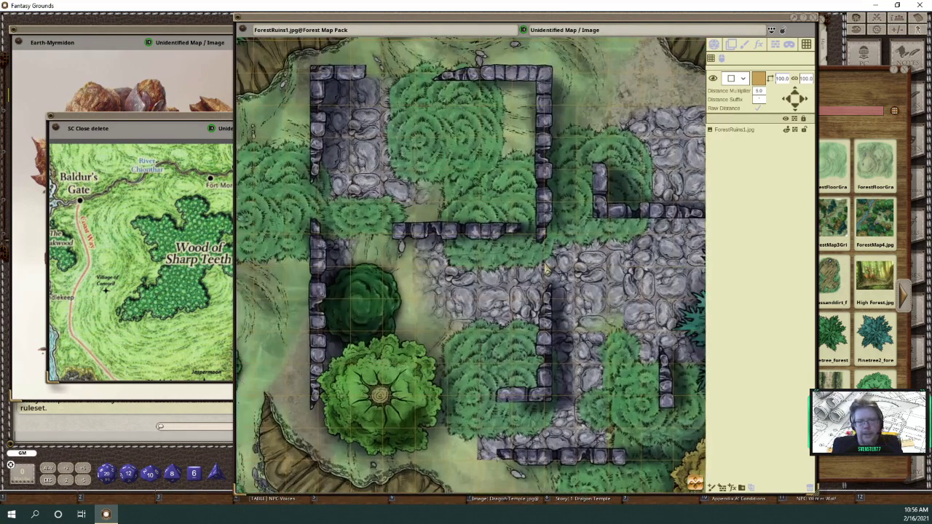
{"action": "scroll", "coordinate": [547, 269], "scroll_direction": "down", "scroll_amount": 4}
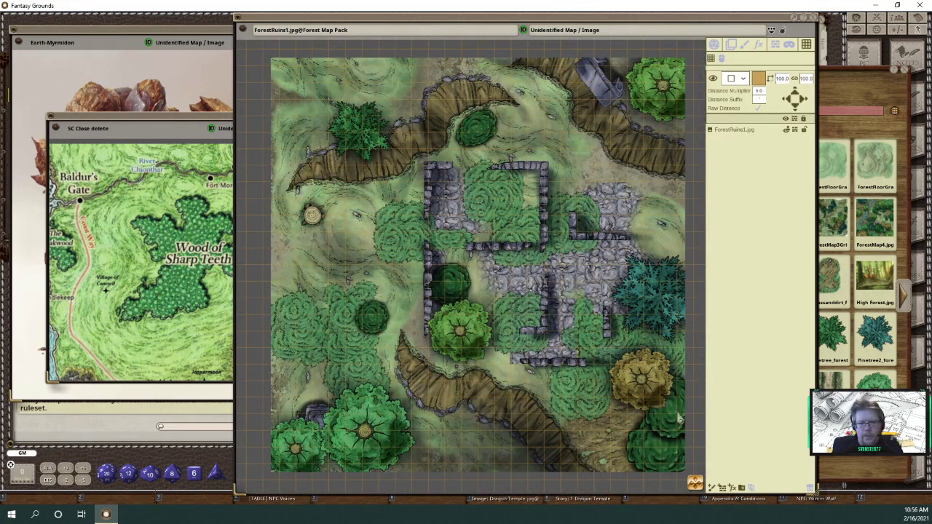
{"action": "mouse_move", "coordinate": [700, 485]}
{"action": "left_mouse_down"}
{"action": "mouse_move", "coordinate": [698, 474]}
{"action": "mouse_move", "coordinate": [703, 493]}
{"action": "left_mouse_up"}
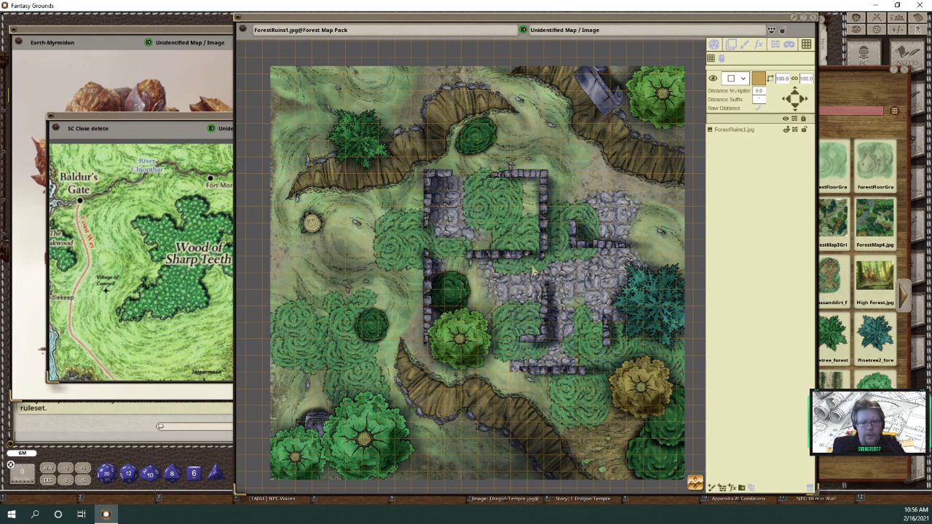
{"action": "scroll", "coordinate": [535, 271], "scroll_direction": "up", "scroll_amount": 2}
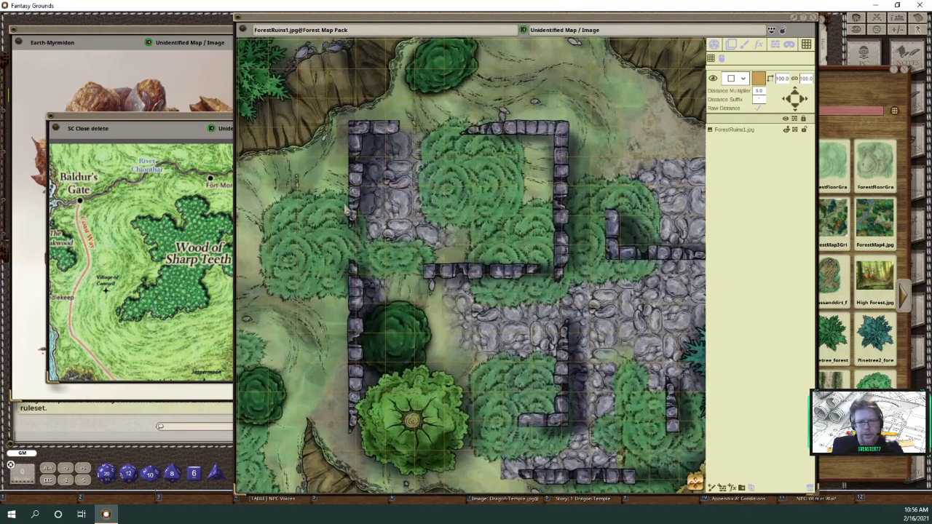
{"action": "scroll", "coordinate": [605, 149], "scroll_direction": "down", "scroll_amount": 3}
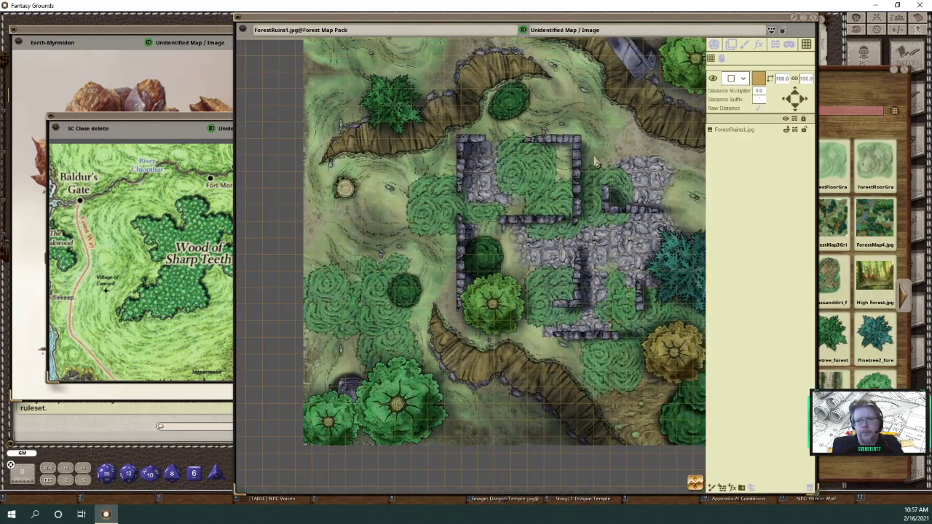
{"action": "mouse_move", "coordinate": [697, 486]}
{"action": "left_mouse_down"}
{"action": "mouse_move", "coordinate": [687, 488]}
{"action": "mouse_move", "coordinate": [690, 475]}
{"action": "left_mouse_up"}
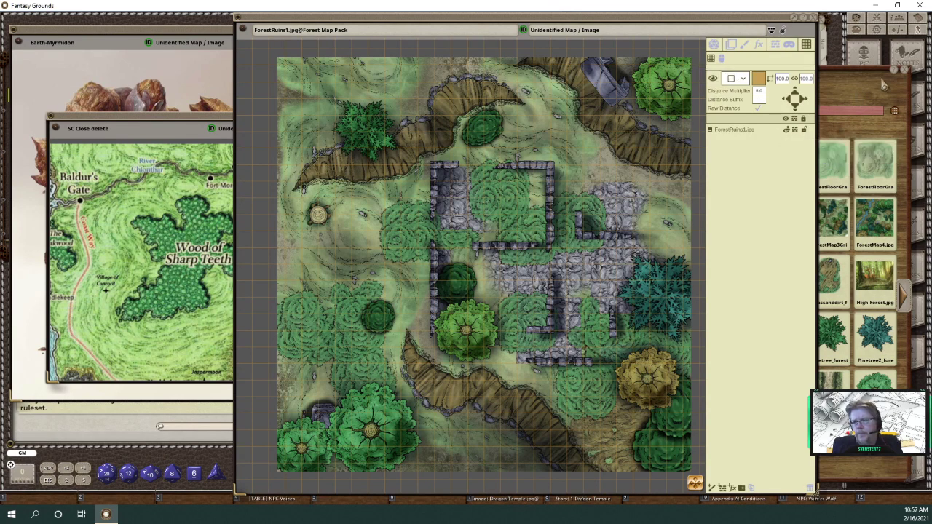
- Close the asset library, then open the NPC list and place it over the forest ruins map
{"action": "left_click", "coordinate": [908, 78]}
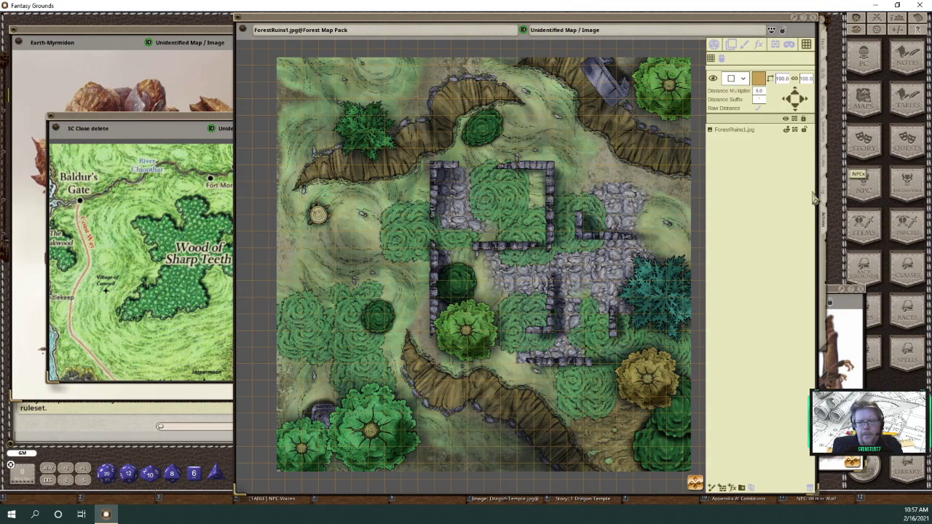
{"action": "left_click", "coordinate": [865, 188]}
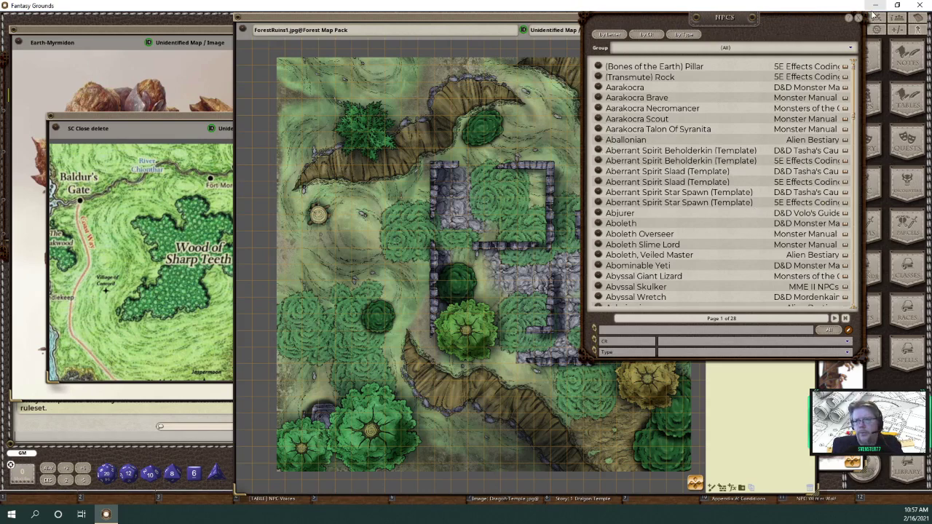
{"action": "left_click_drag", "start_coordinate": [800, 22], "coordinate": [714, 27]}
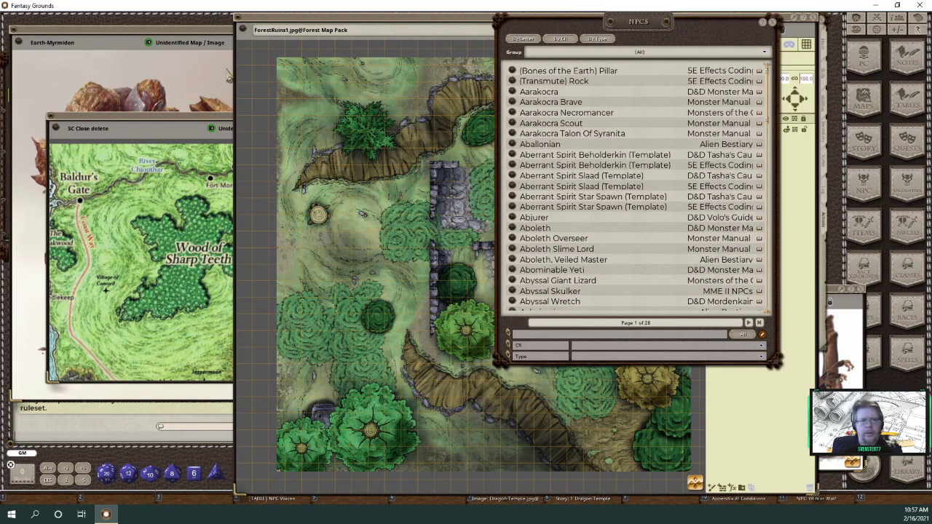
- Close the Earth-Myrmidon image, the SC Close delete map and the NPC list, uncovering the combat tracker
{"action": "left_click", "coordinate": [184, 44]}
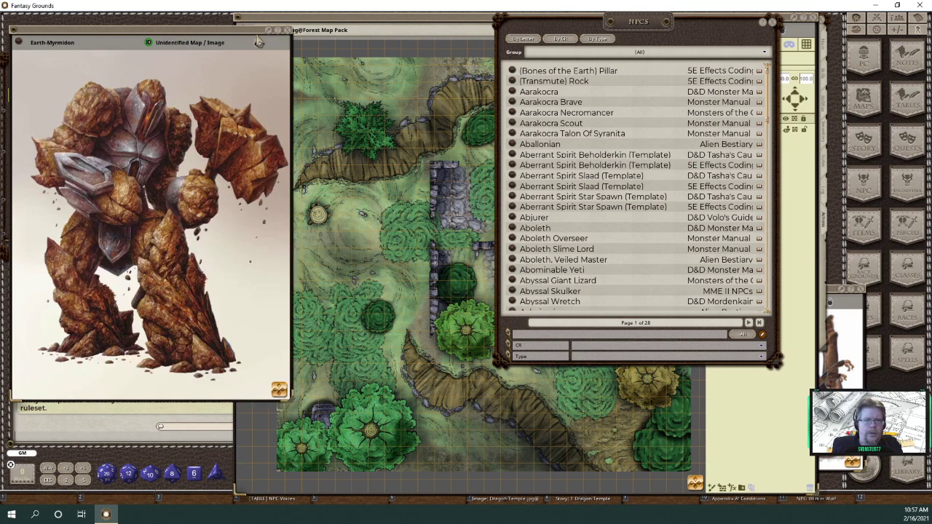
{"action": "left_click", "coordinate": [286, 31]}
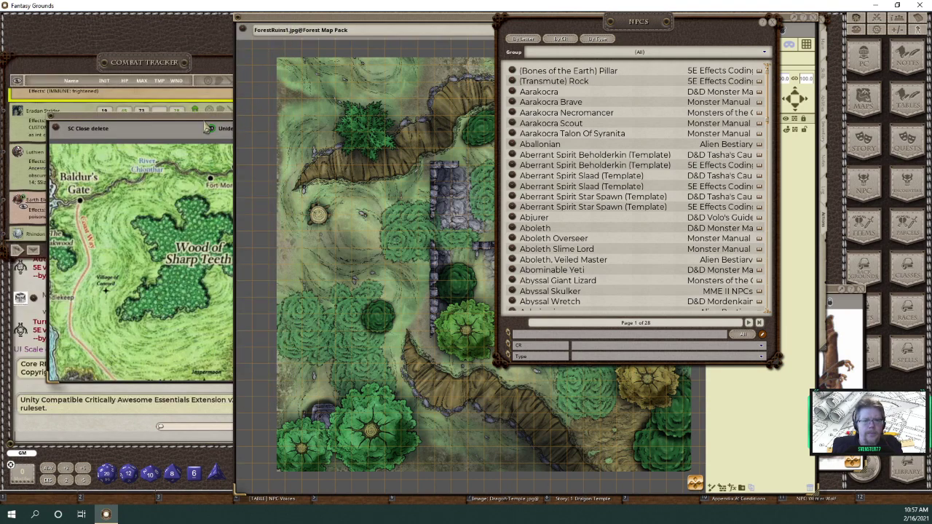
{"action": "left_click_drag", "start_coordinate": [191, 125], "coordinate": [166, 157]}
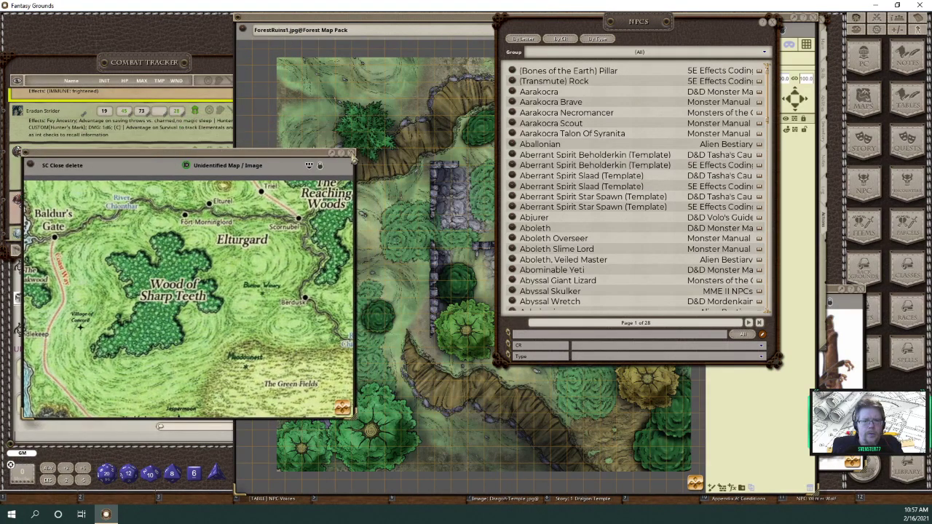
{"action": "left_click", "coordinate": [354, 150]}
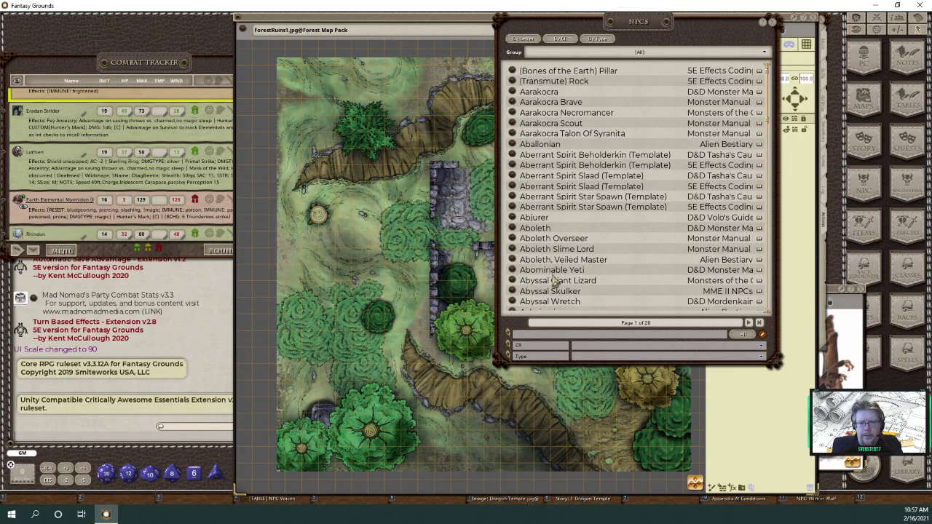
{"action": "scroll", "coordinate": [560, 280], "scroll_direction": "down", "scroll_amount": 2}
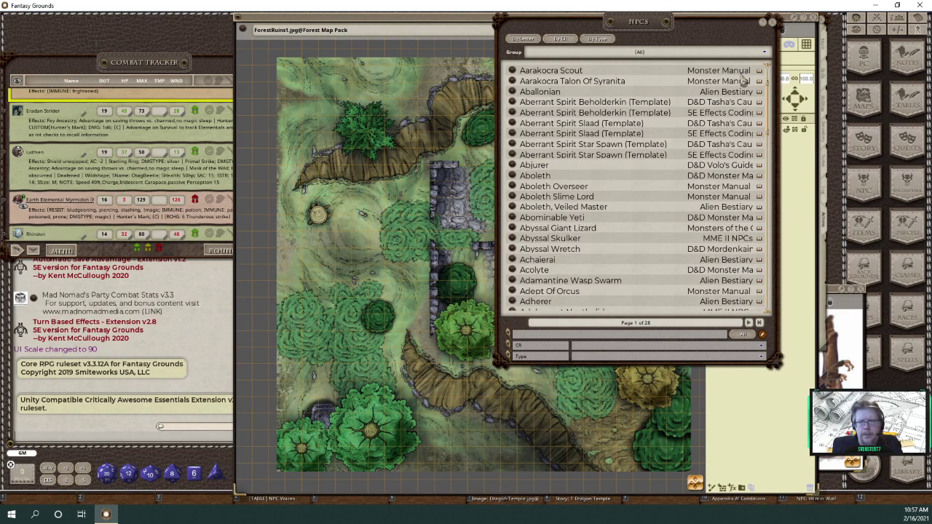
{"action": "left_click", "coordinate": [772, 22]}
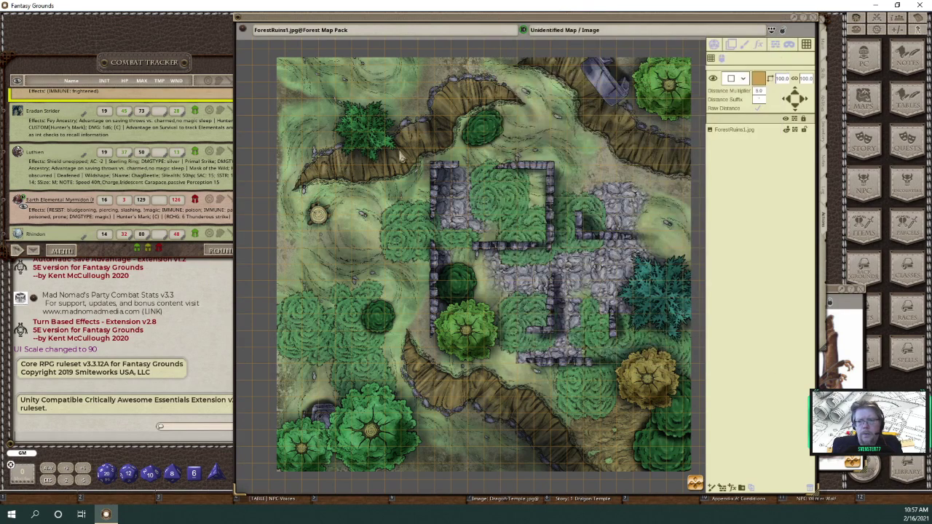
- Find the Acolyte in the combat tracker and place its token on the map west of the ruins, beside the tree stump
{"action": "scroll", "coordinate": [102, 174], "scroll_direction": "down", "scroll_amount": 1}
{"action": "scroll", "coordinate": [102, 175], "scroll_direction": "down", "scroll_amount": 8}
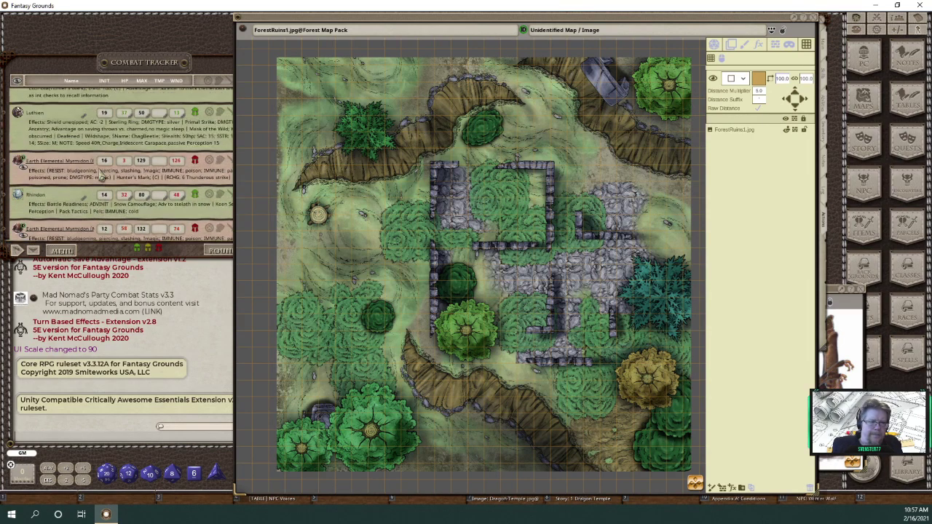
{"action": "scroll", "coordinate": [86, 177], "scroll_direction": "down", "scroll_amount": 10}
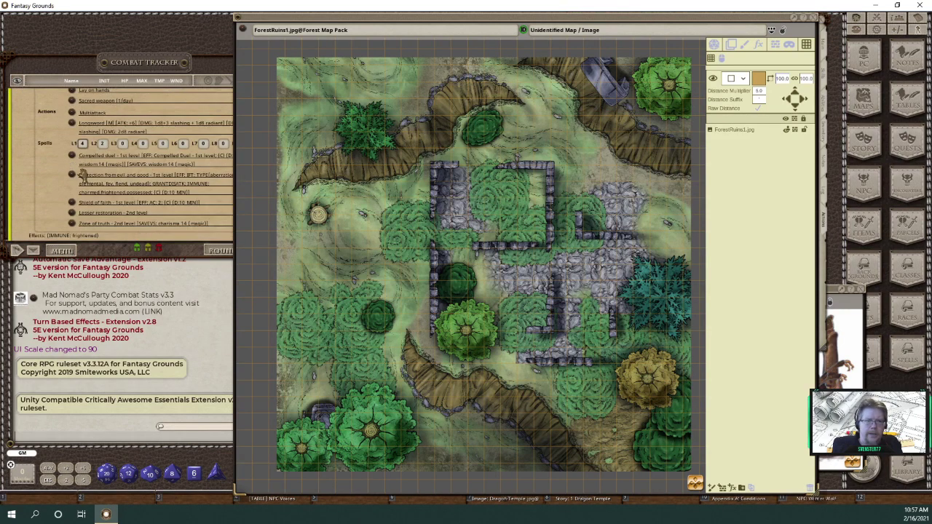
{"action": "scroll", "coordinate": [82, 181], "scroll_direction": "down", "scroll_amount": 3}
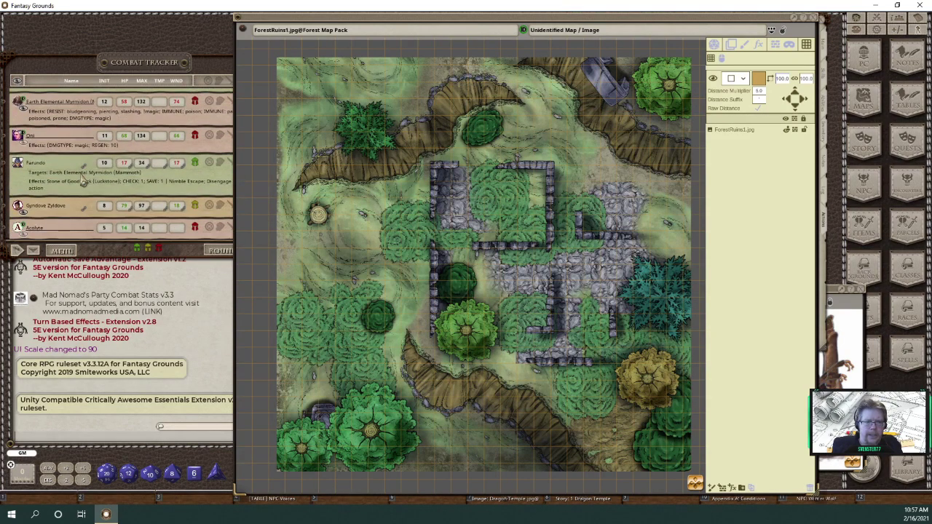
{"action": "left_click", "coordinate": [26, 235]}
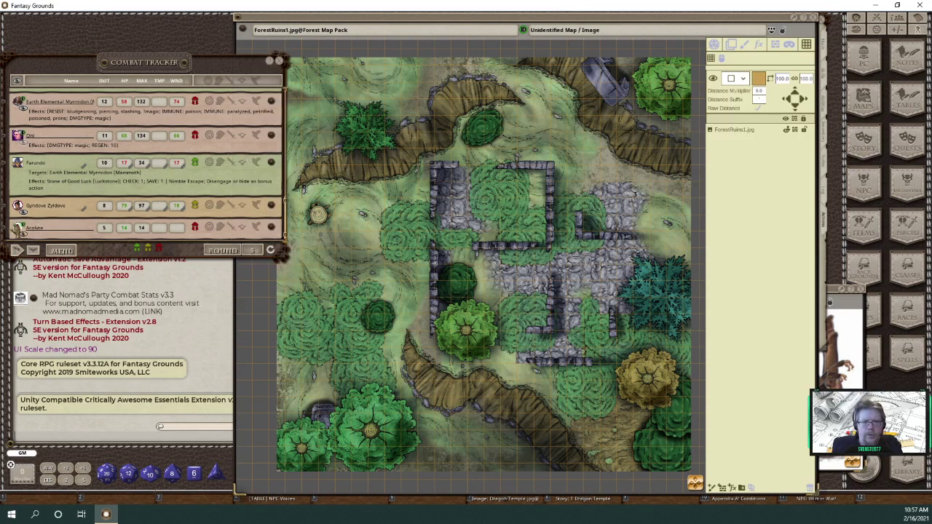
{"action": "left_click_drag", "start_coordinate": [17, 228], "coordinate": [368, 207]}
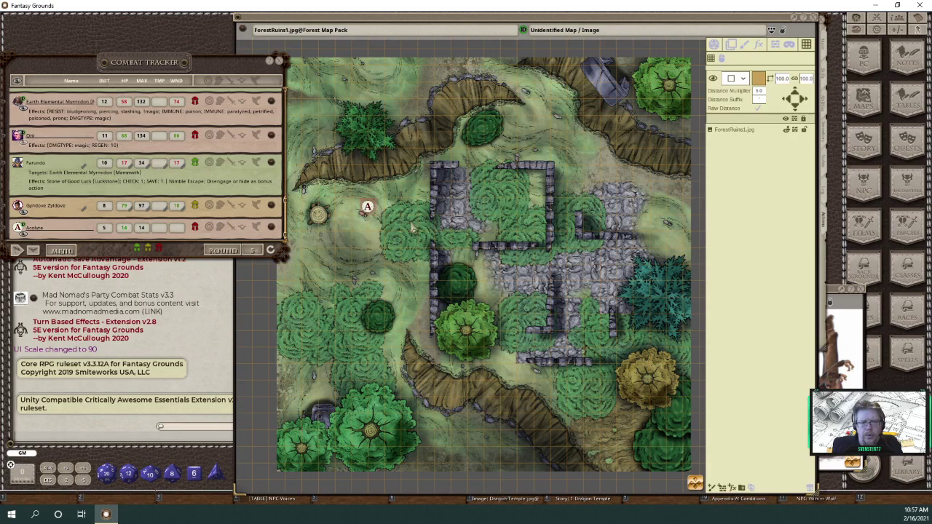
- Review the map's line-of-sight shapes, enable line of sight in play mode and show the Acolyte's view one square farther west
{"action": "left_click", "coordinate": [776, 45]}
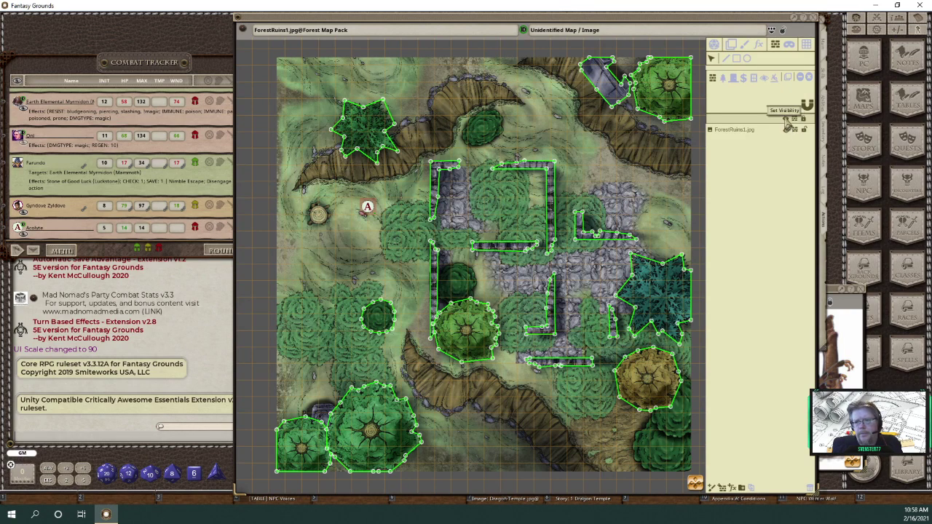
{"action": "left_click", "coordinate": [714, 45]}
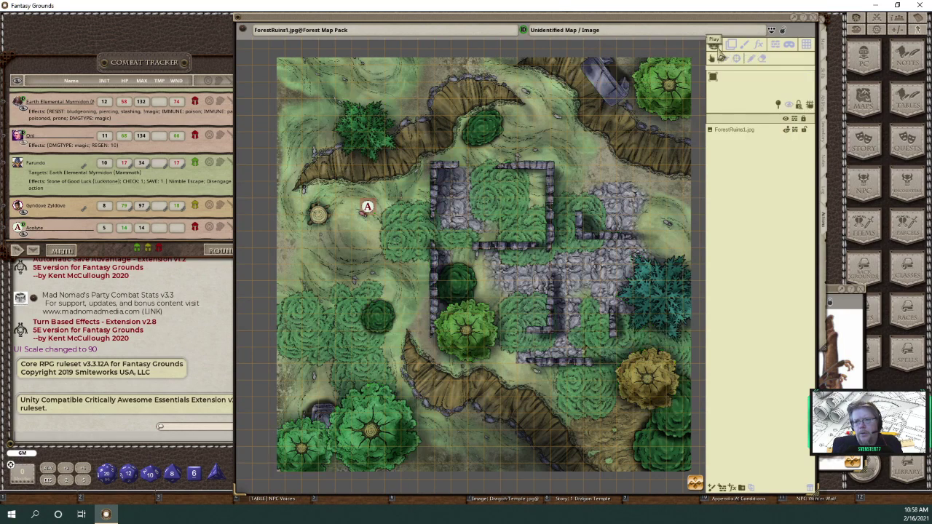
{"action": "left_click", "coordinate": [792, 106]}
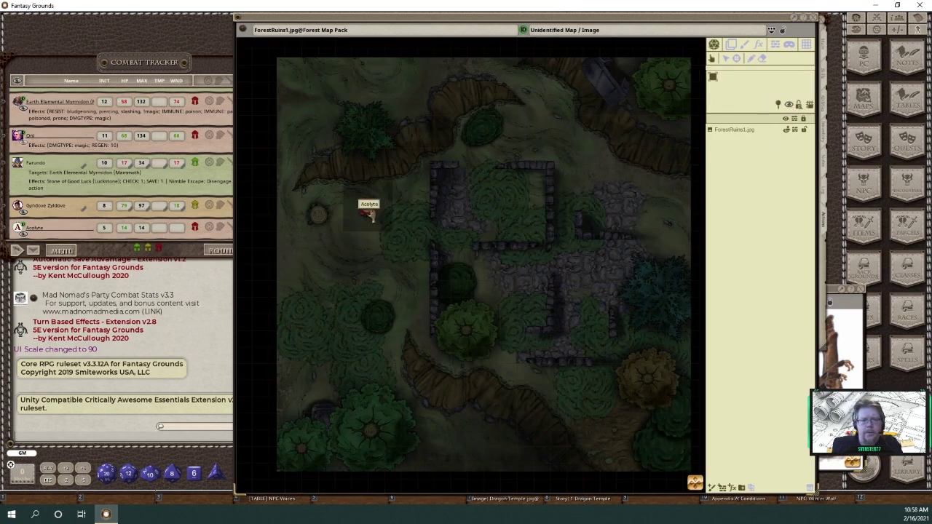
{"action": "left_click", "coordinate": [368, 210]}
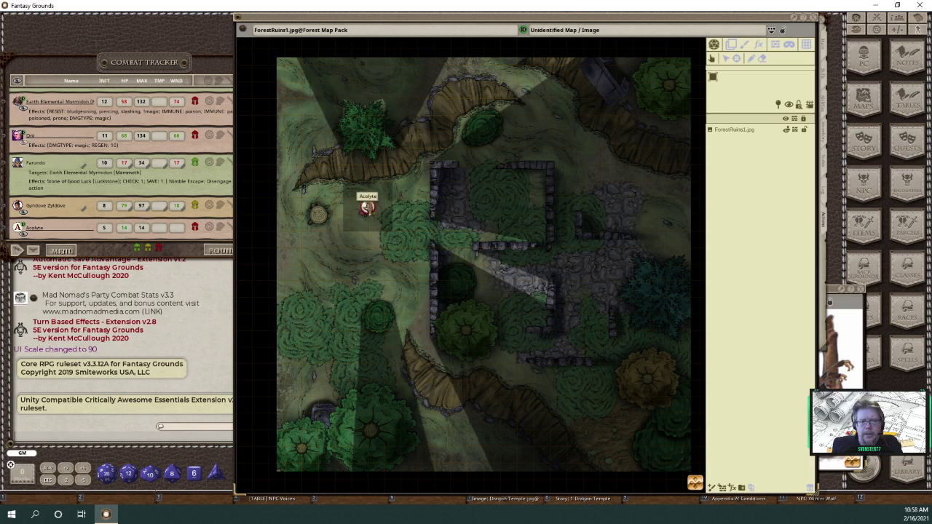
{"action": "left_click_drag", "start_coordinate": [368, 207], "coordinate": [360, 207]}
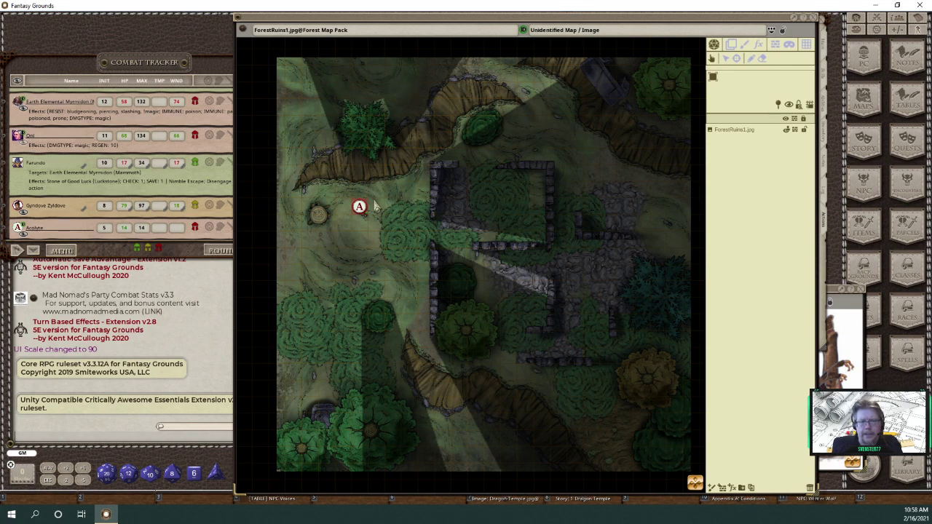
{"action": "left_click", "coordinate": [791, 106]}
{"action": "left_click", "coordinate": [791, 107]}
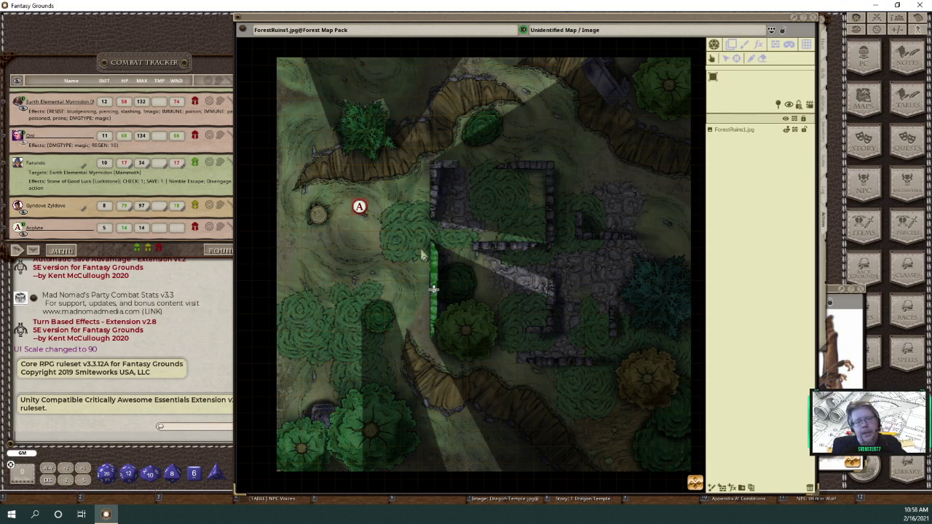
- Move the Acolyte token onto the ruins' west wall, then inside the northwest room
{"action": "left_click_drag", "start_coordinate": [359, 207], "coordinate": [434, 206]}
{"action": "left_click_drag", "start_coordinate": [439, 163], "coordinate": [439, 164]}
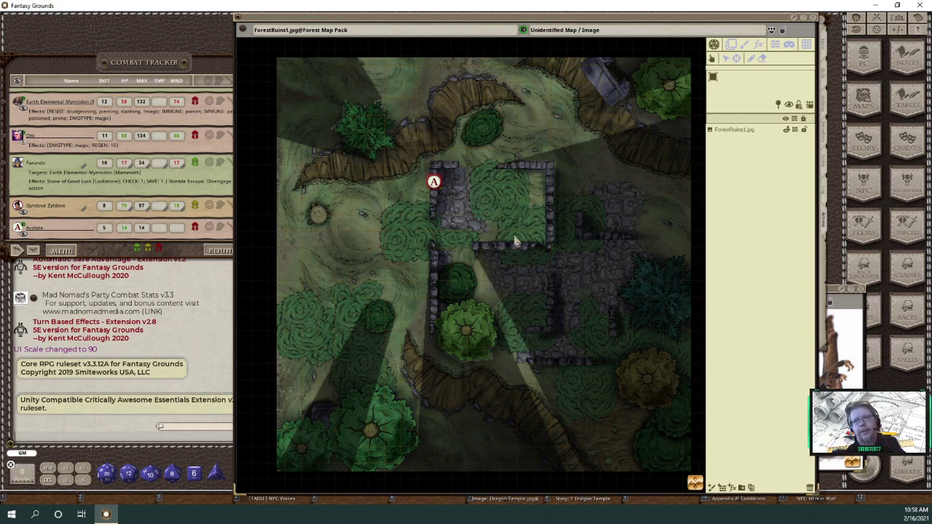
{"action": "left_click_drag", "start_coordinate": [434, 181], "coordinate": [451, 182]}
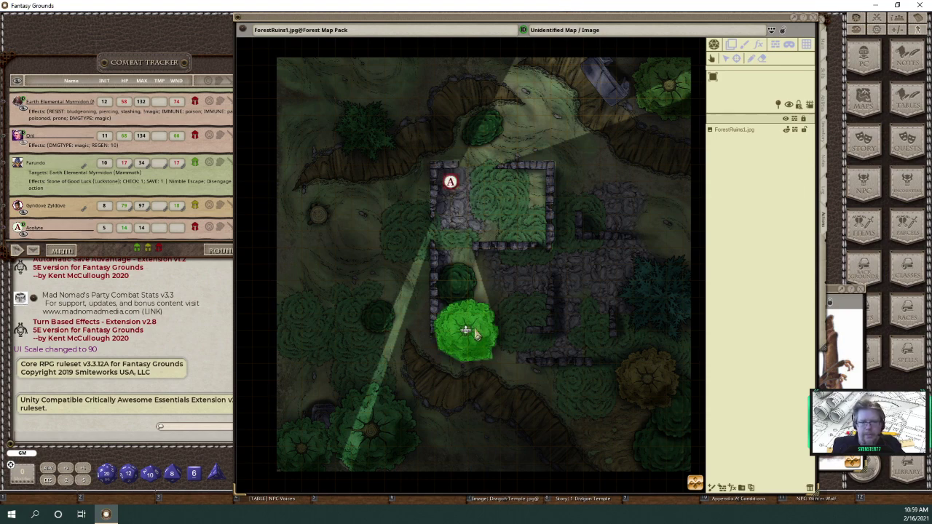
- Move the Acolyte to the center of the large tree south of the room and toggle the adjacent west wall's sight blocking off and on
{"action": "left_click_drag", "start_coordinate": [451, 185], "coordinate": [462, 333]}
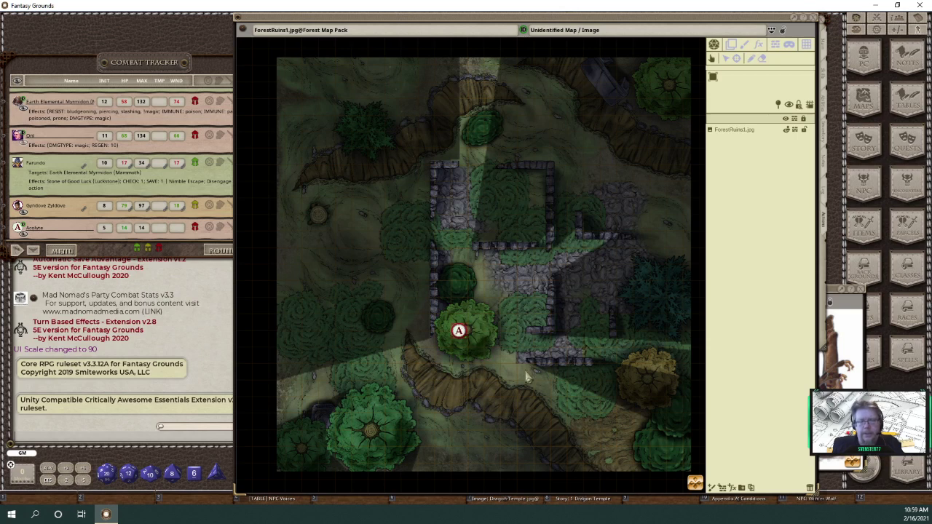
{"action": "left_click_drag", "start_coordinate": [460, 331], "coordinate": [468, 331]}
{"action": "left_click", "coordinate": [470, 332]}
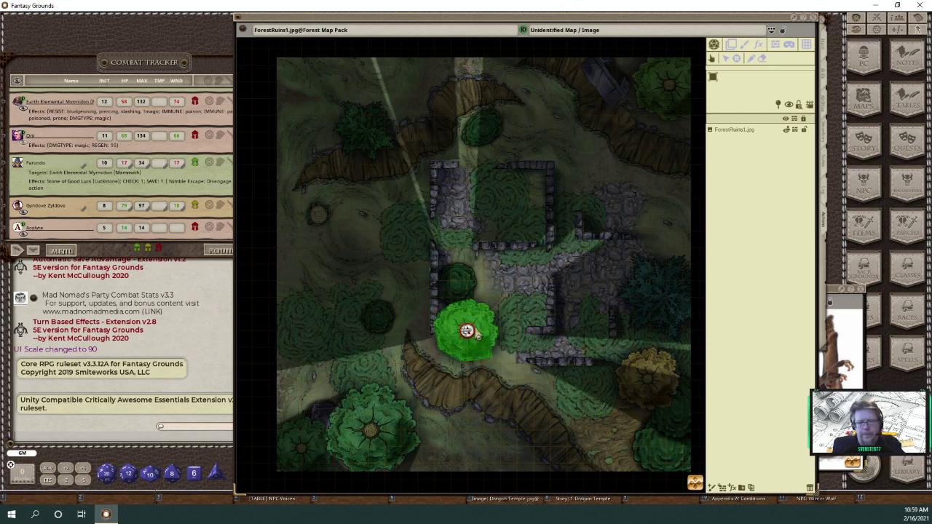
{"action": "double_click", "coordinate": [434, 292]}
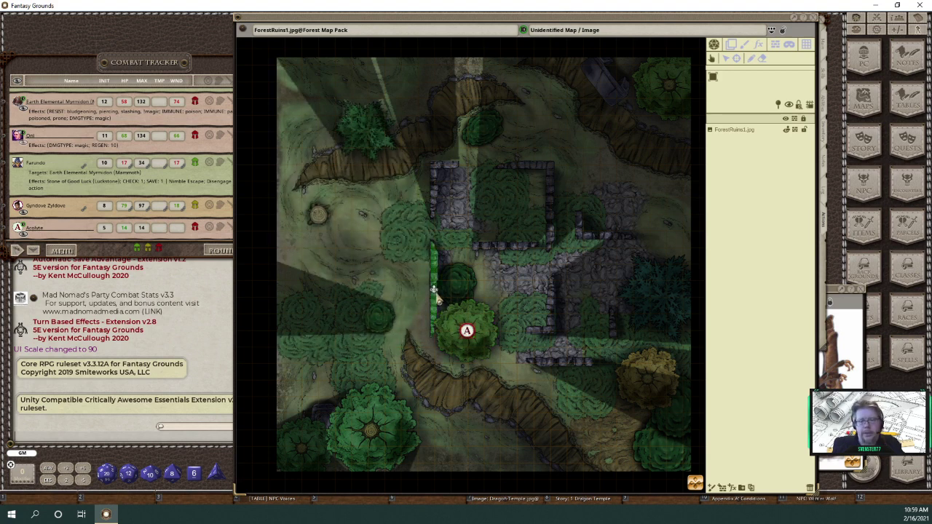
{"action": "double_click", "coordinate": [433, 291]}
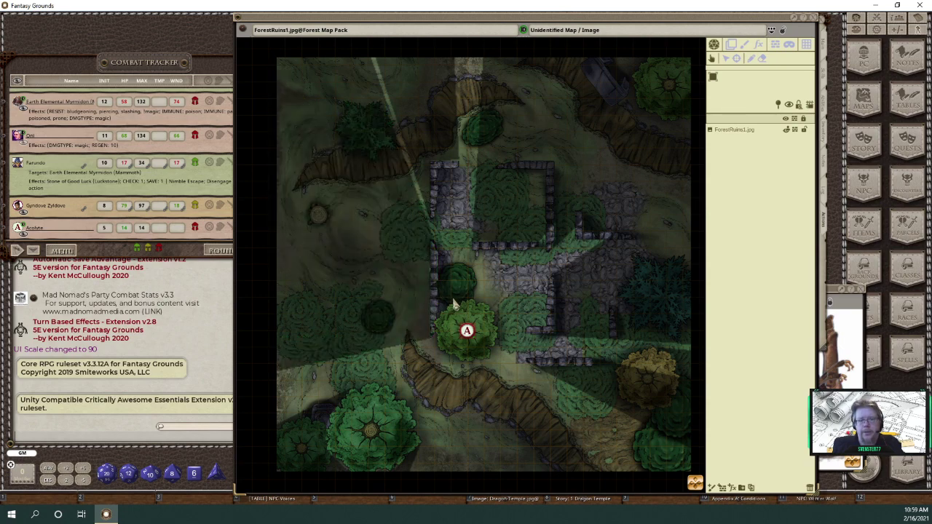
- Shift the map window up and to the right, then open and dismiss the options at the Acolyte token
{"action": "left_click_drag", "start_coordinate": [470, 331], "coordinate": [495, 307]}
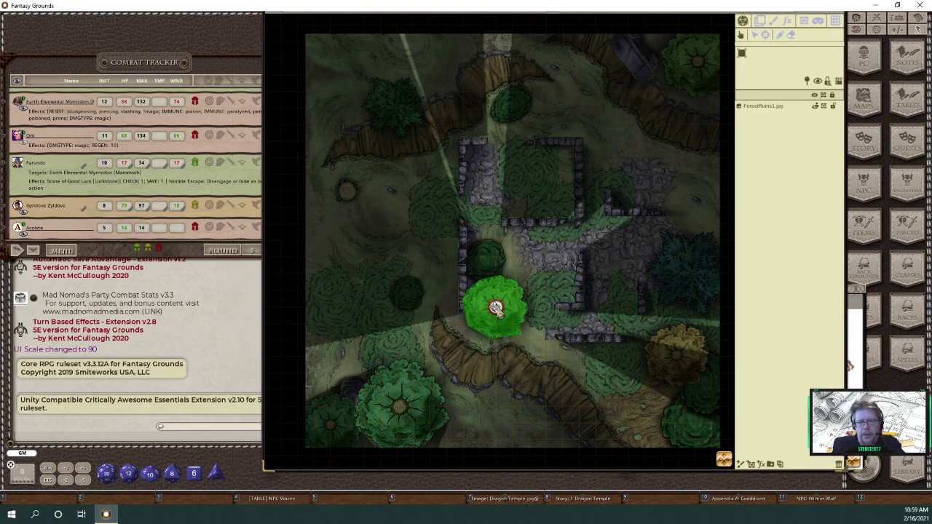
{"action": "right_click", "coordinate": [495, 307]}
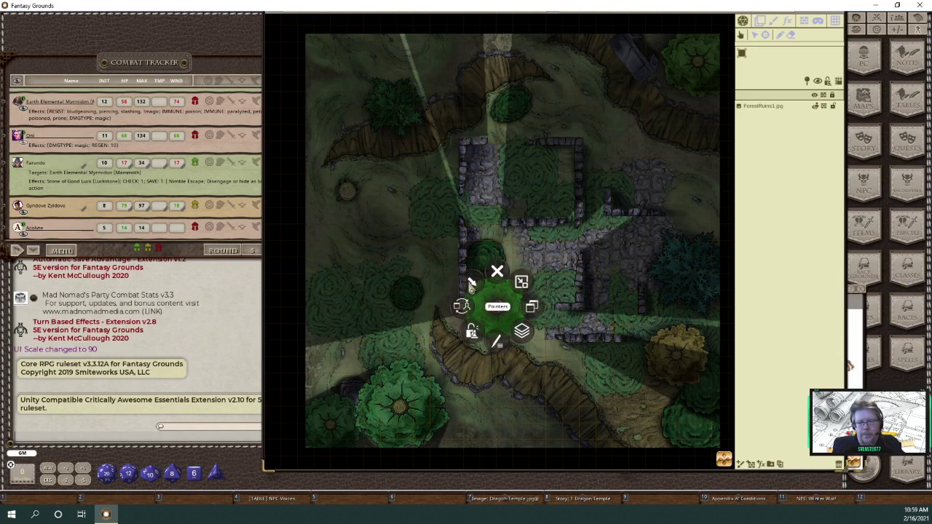
{"action": "left_click", "coordinate": [492, 303]}
{"action": "left_click", "coordinate": [557, 270]}
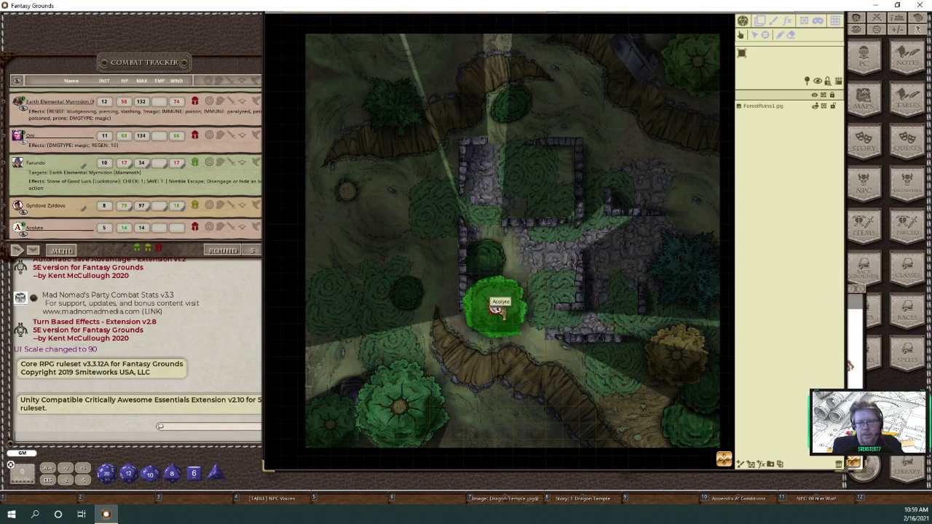
- Move the Acolyte into the open ground just south of the tree stump near the map's west edge, then turn off the line-of-sight display
{"action": "left_click_drag", "start_coordinate": [498, 309], "coordinate": [339, 219]}
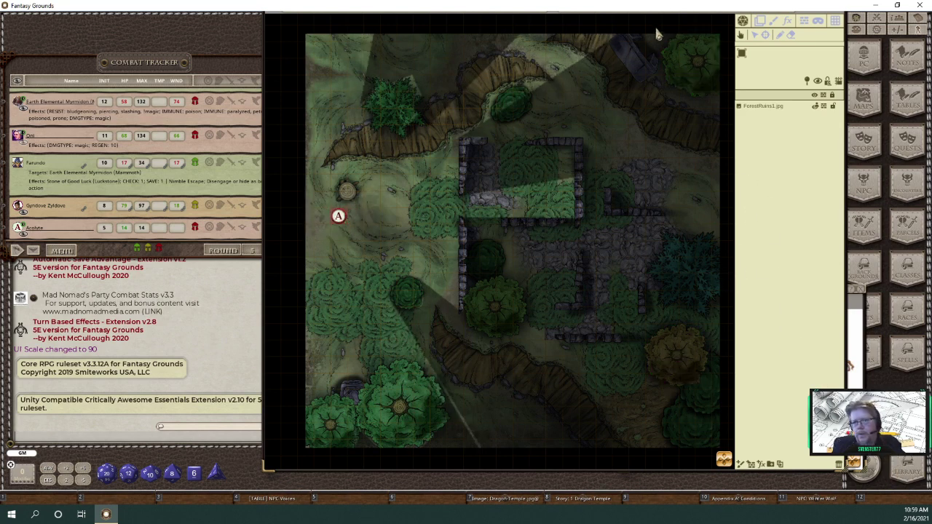
{"action": "left_click_drag", "start_coordinate": [811, 9], "coordinate": [791, 21]}
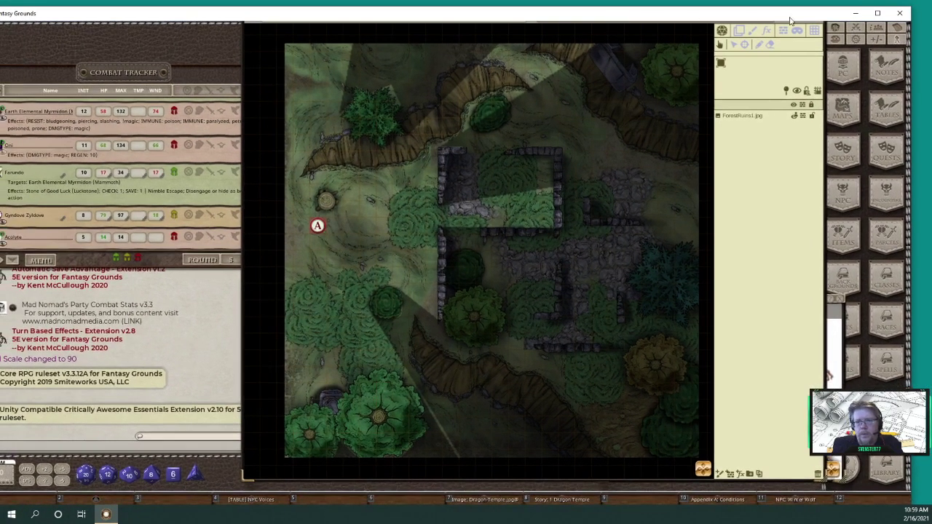
{"action": "left_click", "coordinate": [878, 13]}
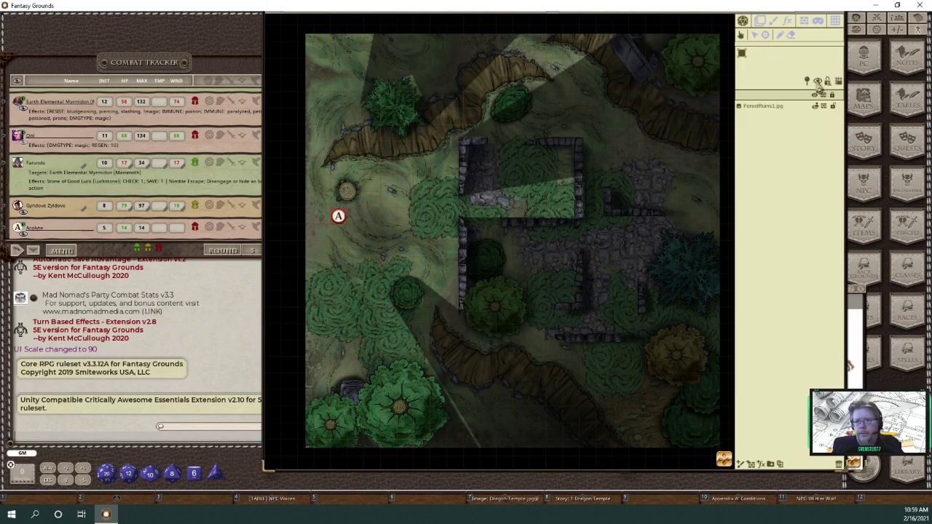
{"action": "left_click", "coordinate": [818, 82]}
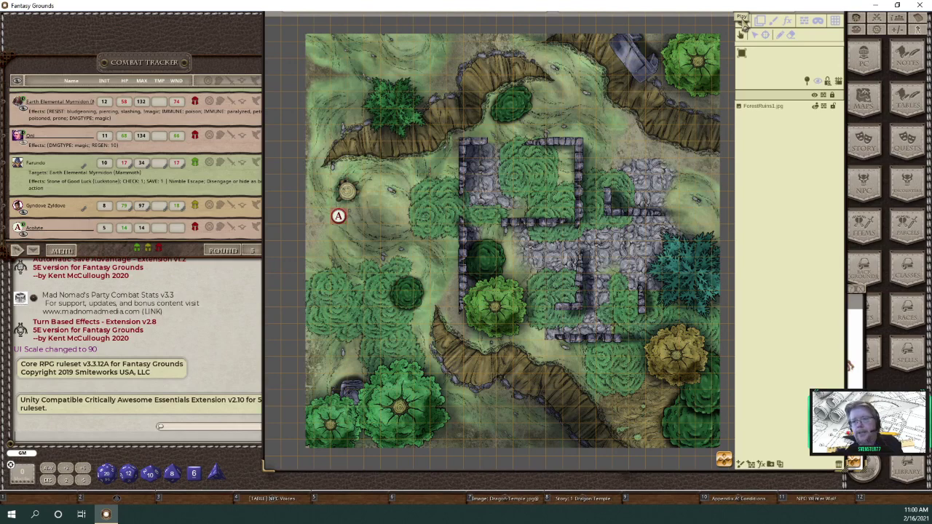
- Add a Rain effect layer to the forest ruins map and inspect it over the ruins and the whole map
{"action": "left_click", "coordinate": [788, 22]}
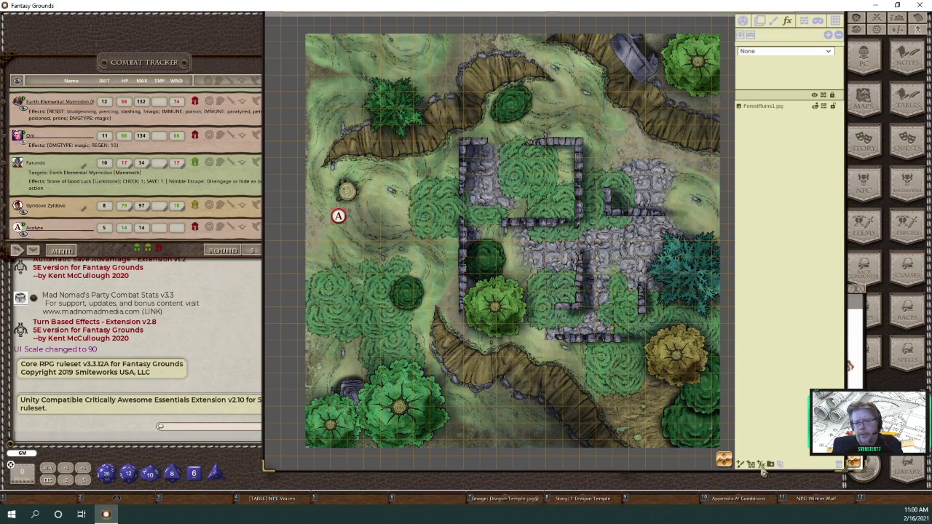
{"action": "left_click", "coordinate": [829, 52]}
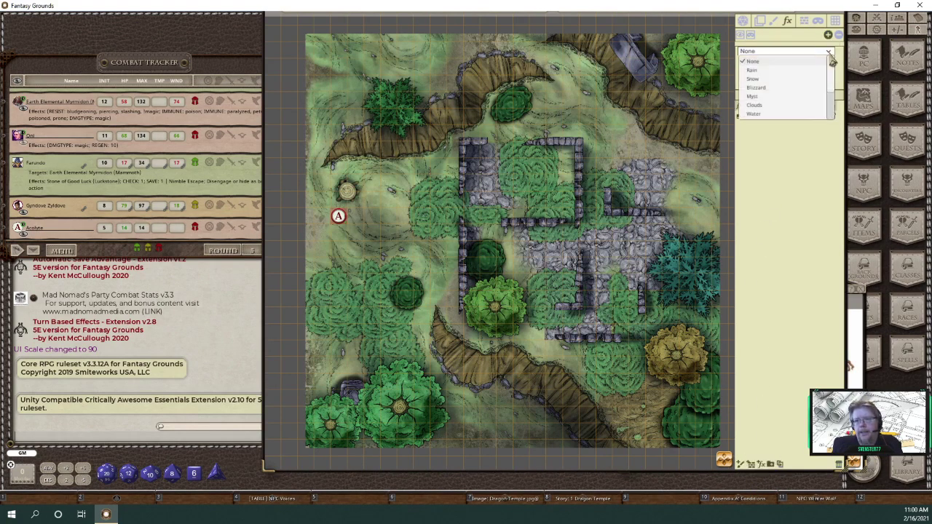
{"action": "left_click", "coordinate": [772, 70]}
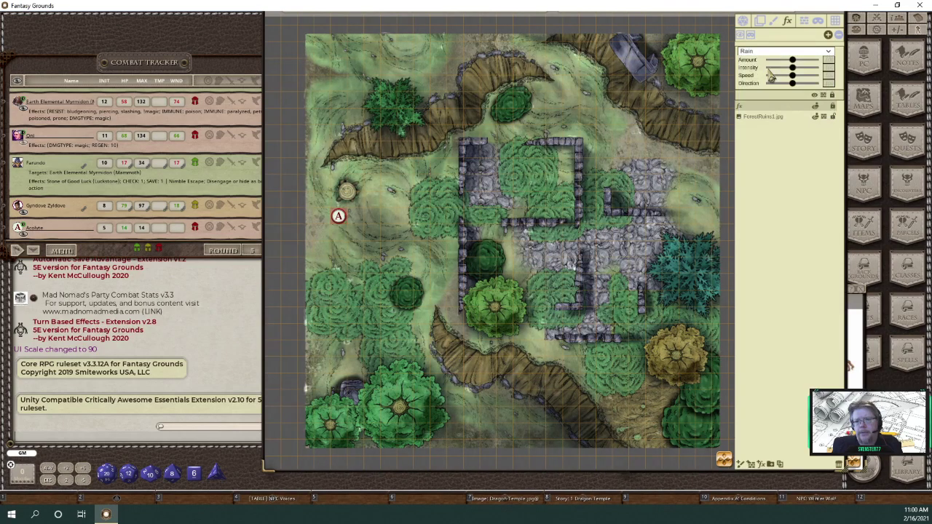
{"action": "scroll", "coordinate": [474, 228], "scroll_direction": "up", "scroll_amount": 5}
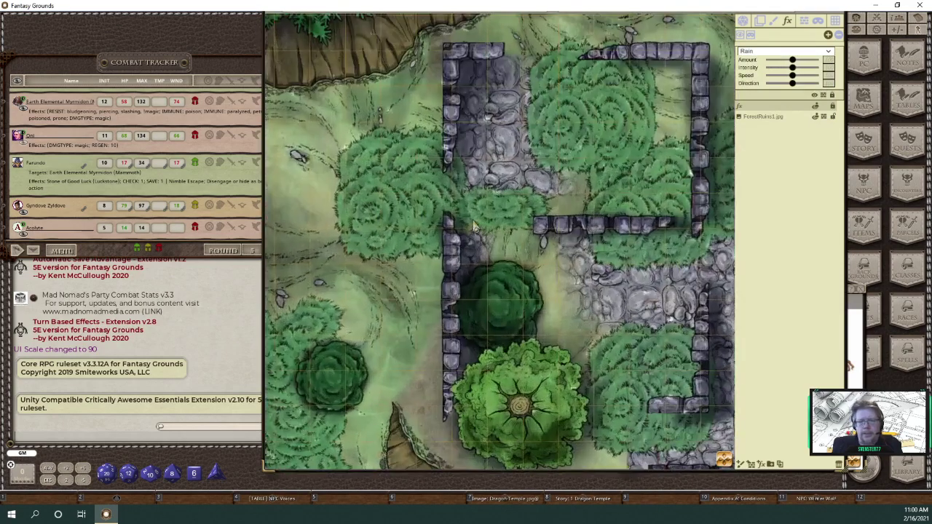
{"action": "scroll", "coordinate": [474, 226], "scroll_direction": "down", "scroll_amount": 5}
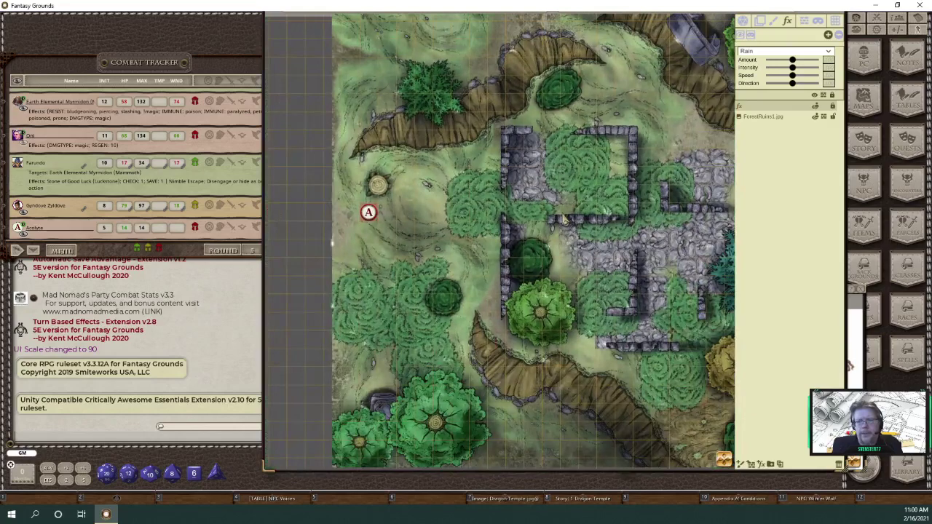
{"action": "scroll", "coordinate": [563, 220], "scroll_direction": "up", "scroll_amount": 3}
{"action": "scroll", "coordinate": [563, 220], "scroll_direction": "down", "scroll_amount": 3}
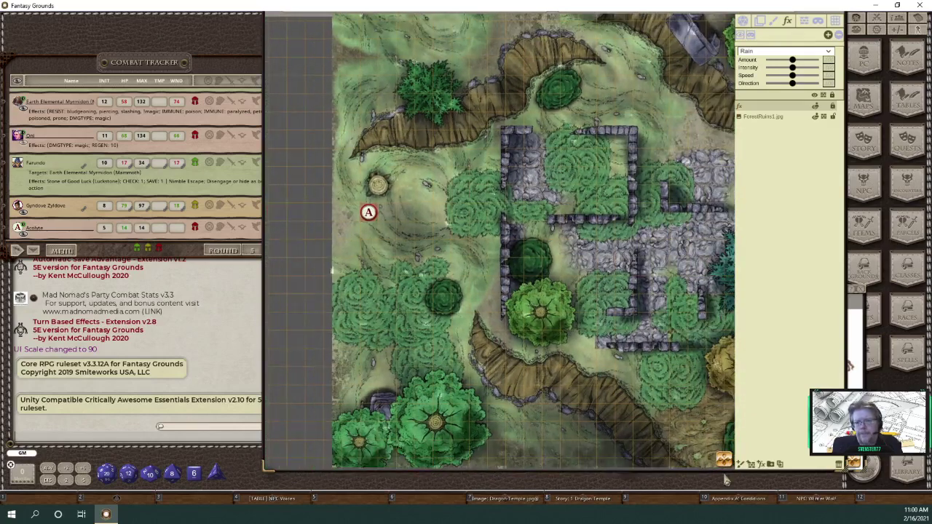
{"action": "left_click_drag", "start_coordinate": [730, 298], "coordinate": [678, 307]}
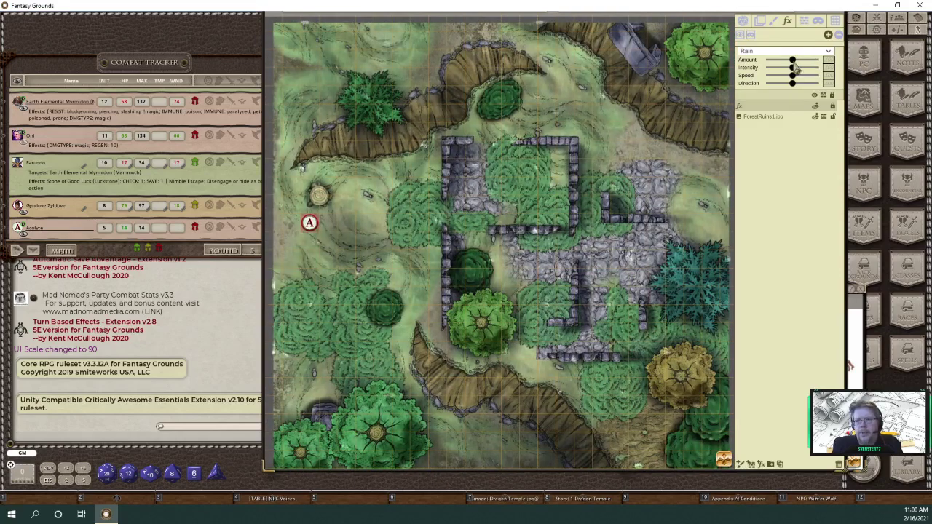
- Try the rain effect at intensity 52 with its direction at 57, then at 41
{"action": "left_click_drag", "start_coordinate": [793, 61], "coordinate": [812, 71]}
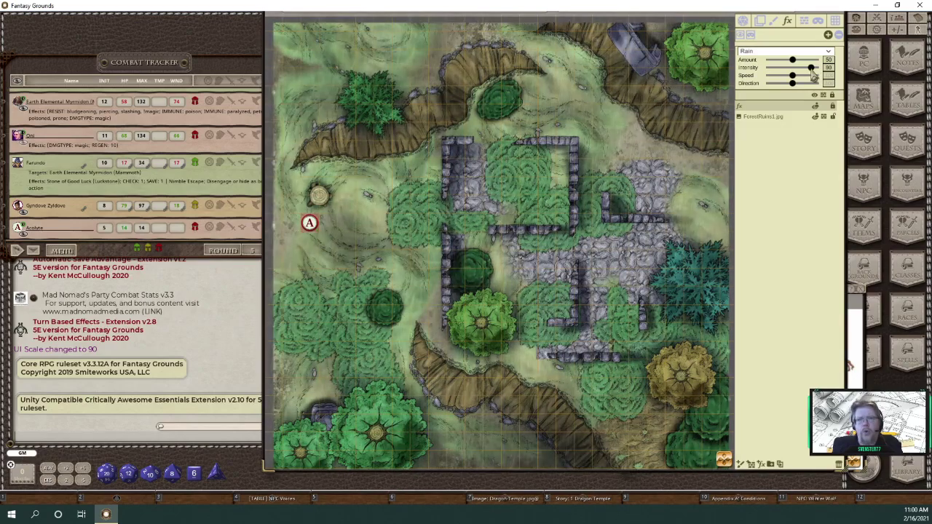
{"action": "left_click_drag", "start_coordinate": [813, 71], "coordinate": [799, 95]}
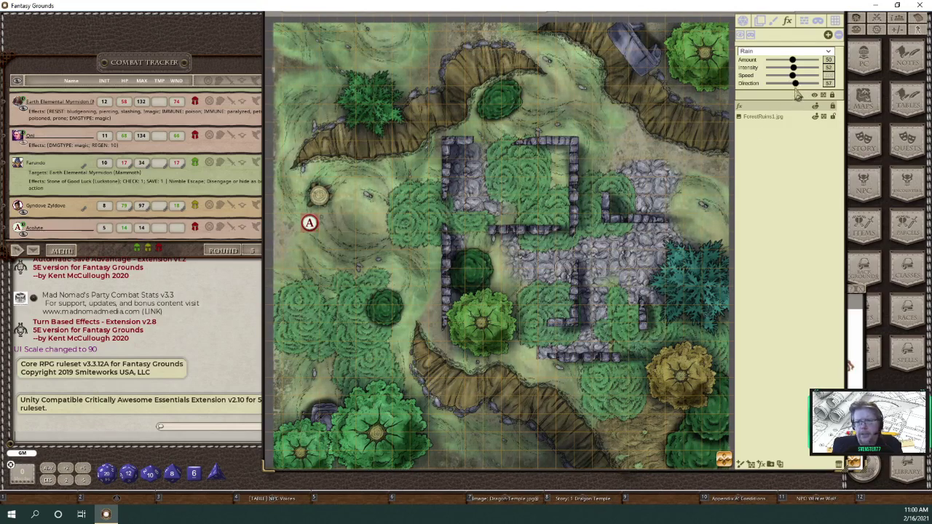
{"action": "left_click_drag", "start_coordinate": [798, 92], "coordinate": [791, 94]}
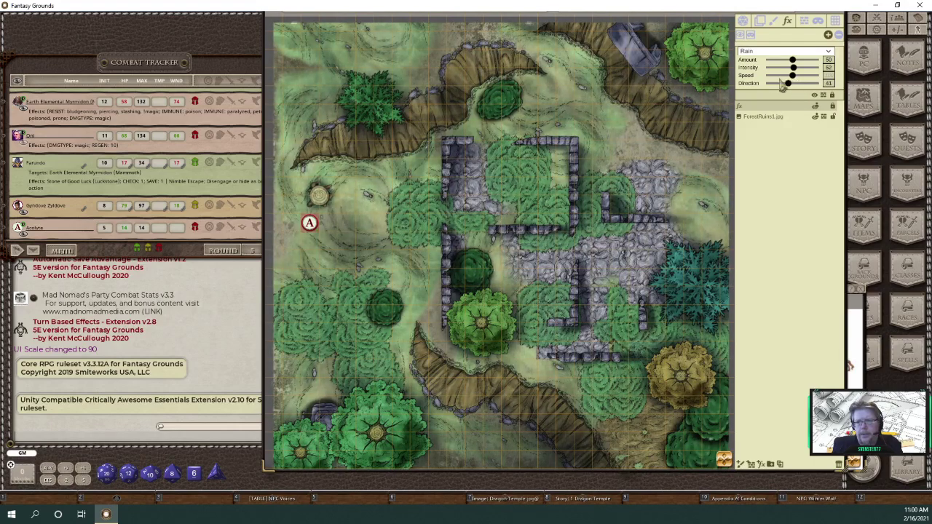
- Set the rain's direction to 20 and its intensity to 34, after trying an intensity of 92
{"action": "left_click_drag", "start_coordinate": [794, 68], "coordinate": [813, 68]}
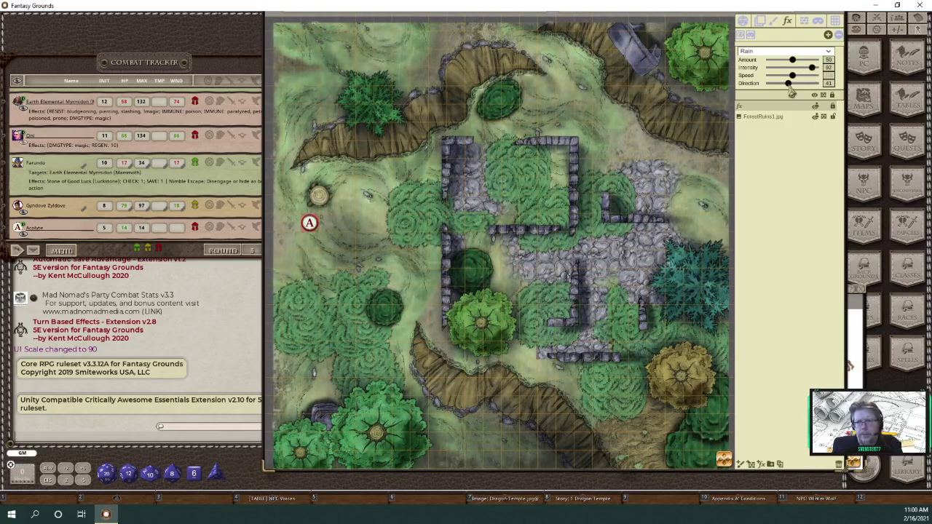
{"action": "left_click_drag", "start_coordinate": [789, 85], "coordinate": [780, 86]}
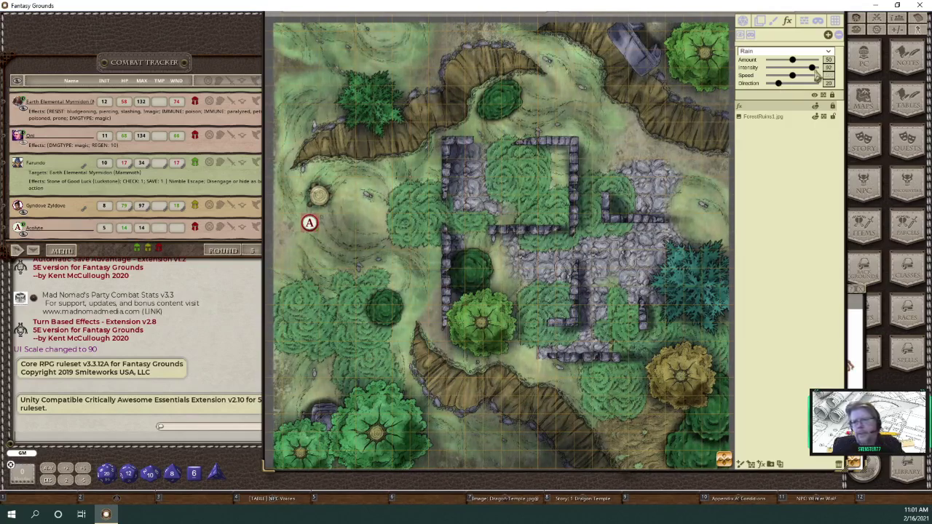
{"action": "left_click_drag", "start_coordinate": [814, 70], "coordinate": [784, 82]}
{"action": "left_click_drag", "start_coordinate": [784, 75], "coordinate": [787, 75]}
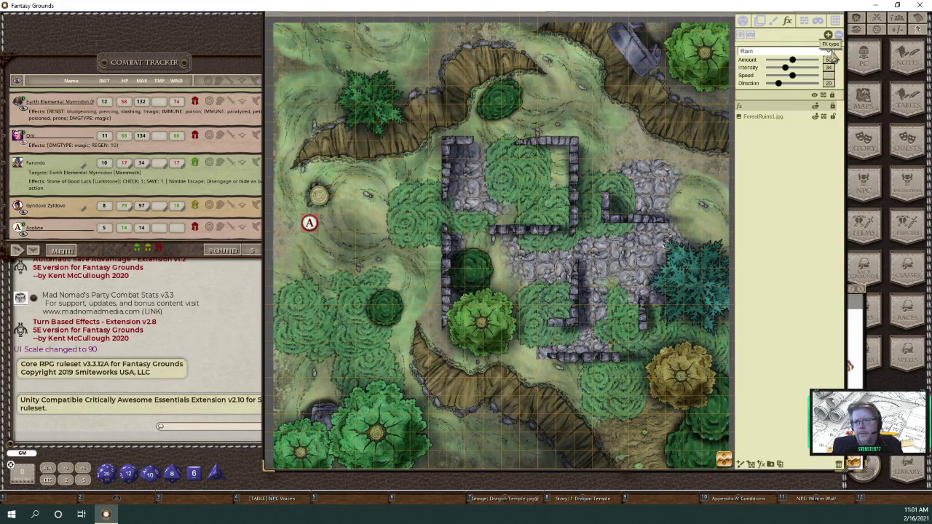
- Open and dismiss the effect type choices, then enlarge the map window slightly and shift the map within it
{"action": "left_click", "coordinate": [833, 56]}
{"action": "left_click", "coordinate": [833, 56]}
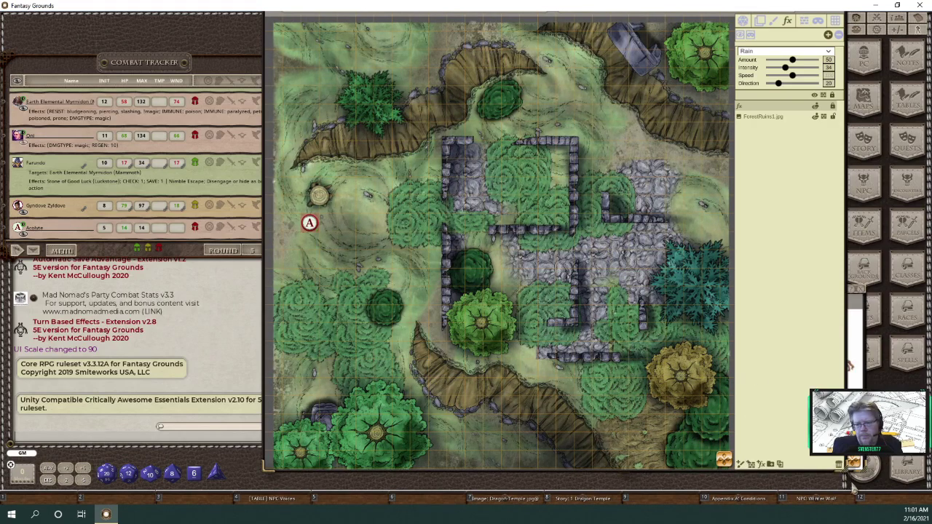
{"action": "left_click_drag", "start_coordinate": [851, 483], "coordinate": [856, 496]}
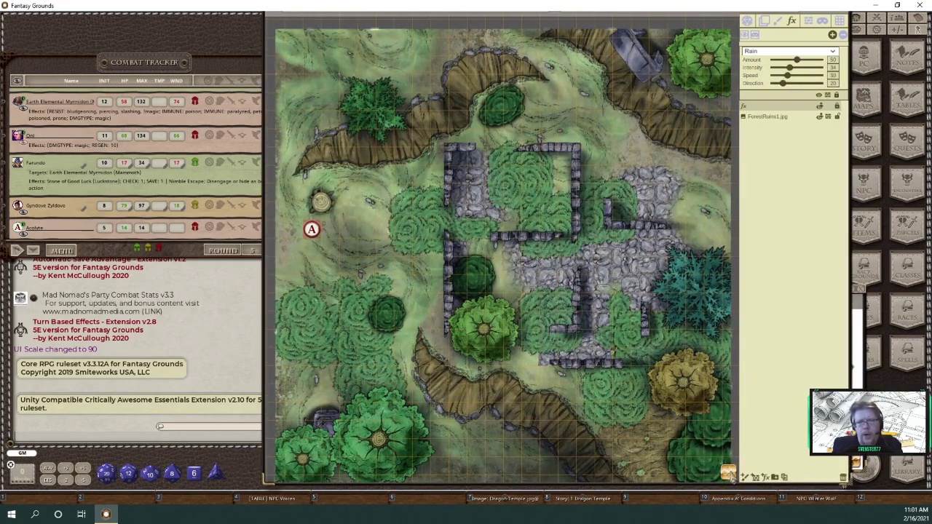
{"action": "mouse_move", "coordinate": [731, 476]}
{"action": "left_mouse_down"}
{"action": "mouse_move", "coordinate": [756, 497]}
{"action": "mouse_move", "coordinate": [729, 472]}
{"action": "left_mouse_up"}
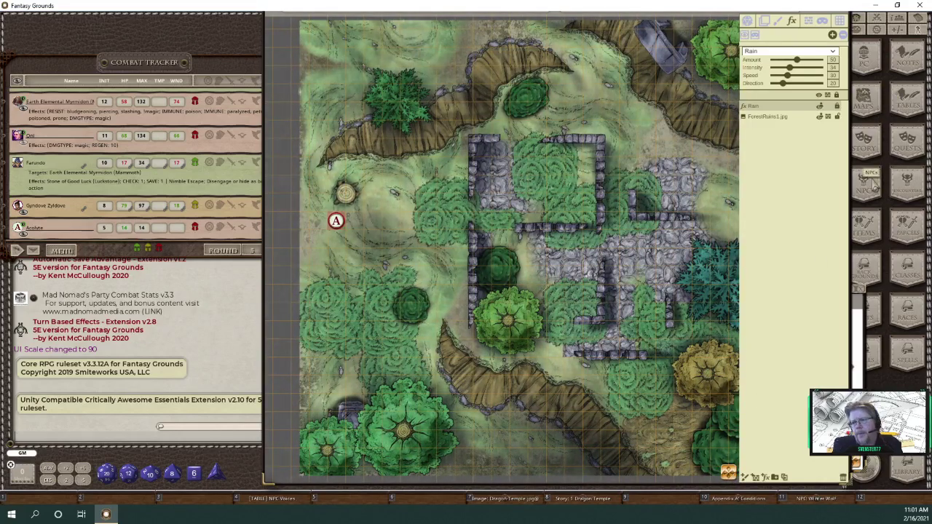
- Among the NPCs matching "were", open the first Wereboar, place its picture over the combat tracker and close its record
{"action": "left_click", "coordinate": [874, 187]}
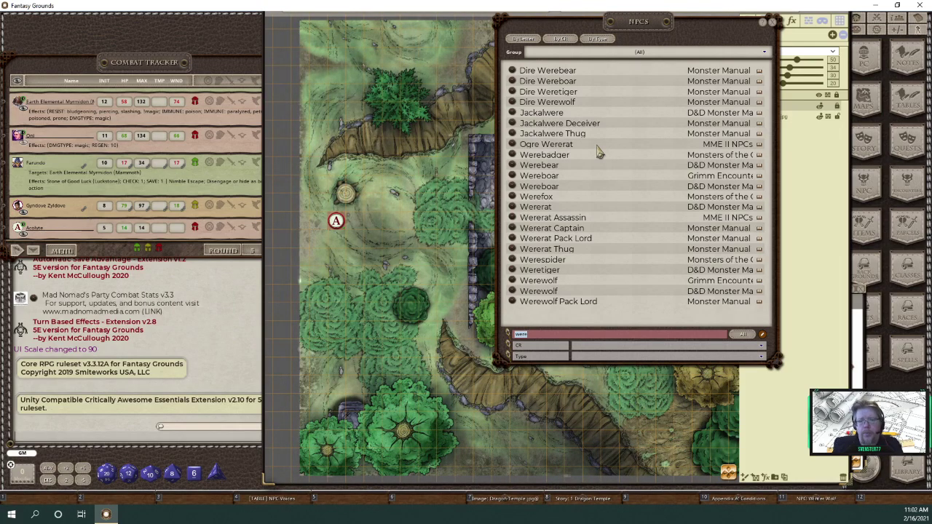
{"action": "left_click", "coordinate": [513, 178]}
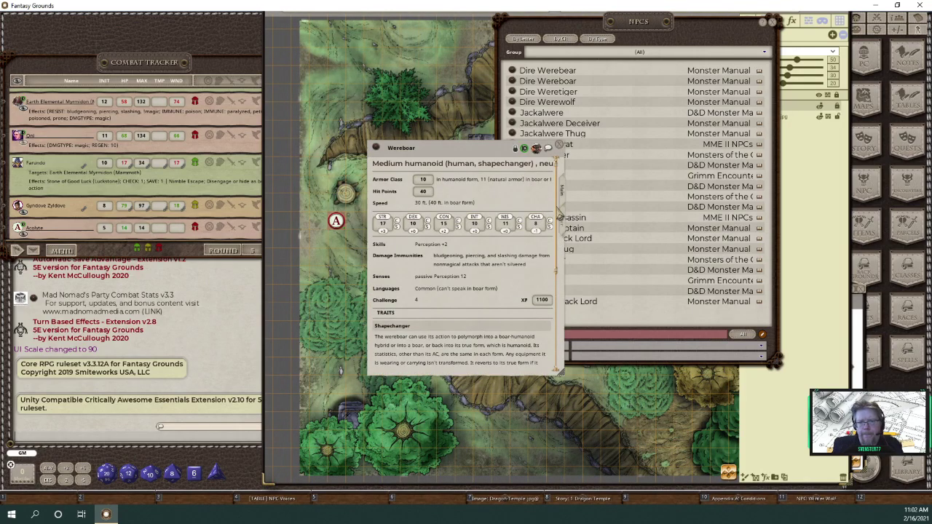
{"action": "left_click", "coordinate": [536, 148]}
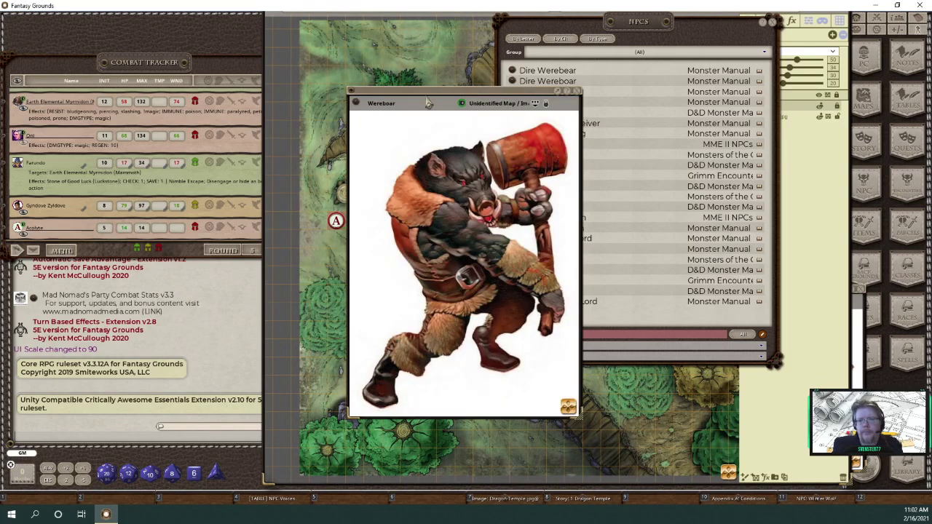
{"action": "left_click_drag", "start_coordinate": [393, 95], "coordinate": [114, 86]}
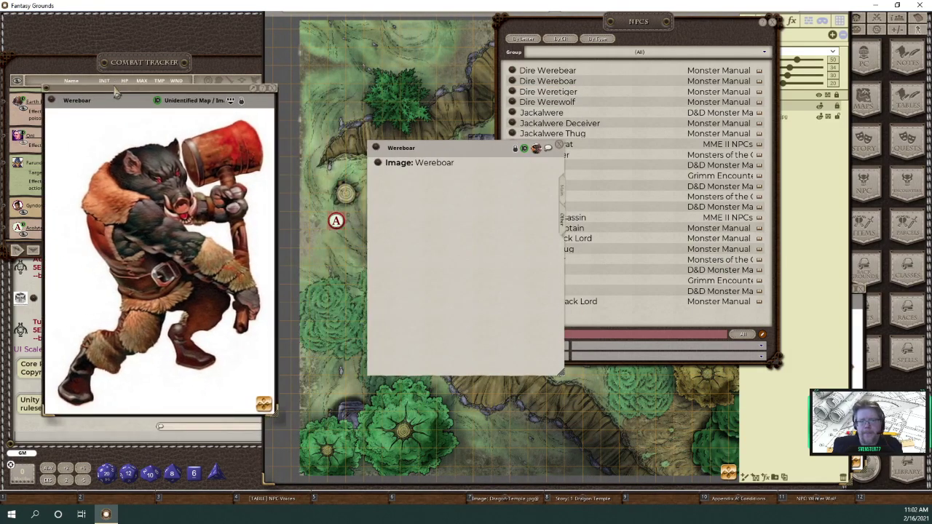
{"action": "left_click", "coordinate": [561, 193]}
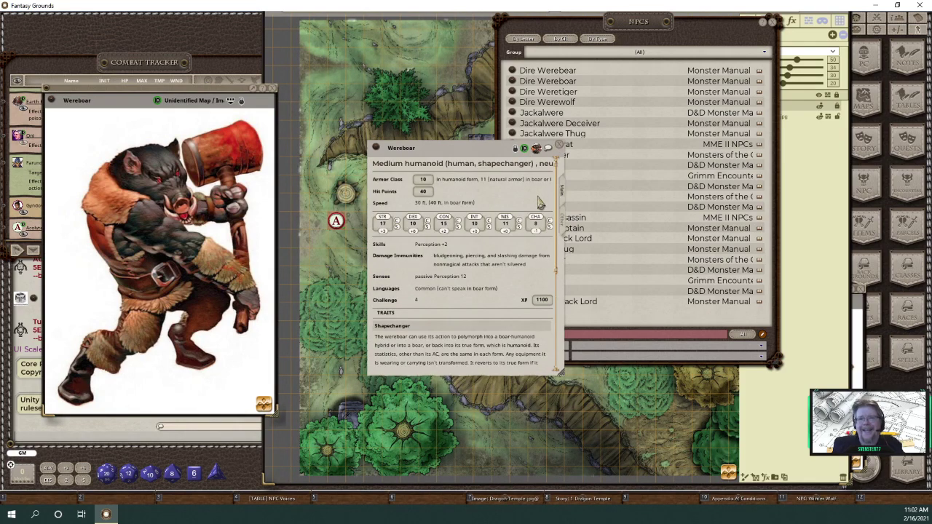
{"action": "left_click", "coordinate": [560, 145]}
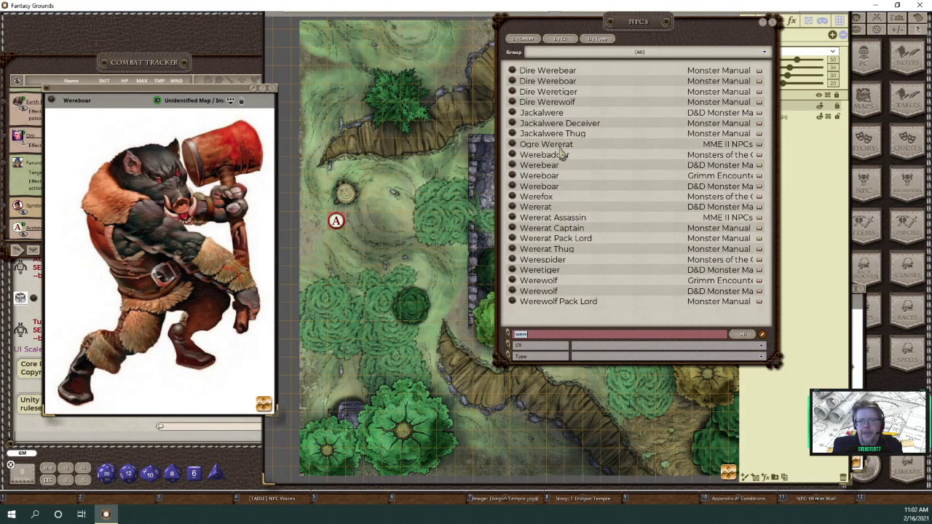
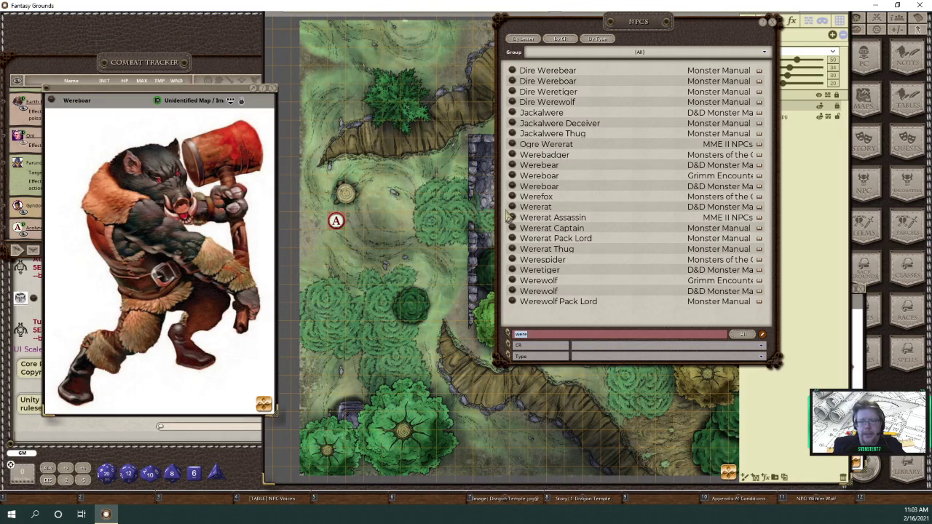
- Open the Werespider's picture from its description, enlarge it over the combat tracker and close the Werespider record
{"action": "left_click", "coordinate": [513, 260]}
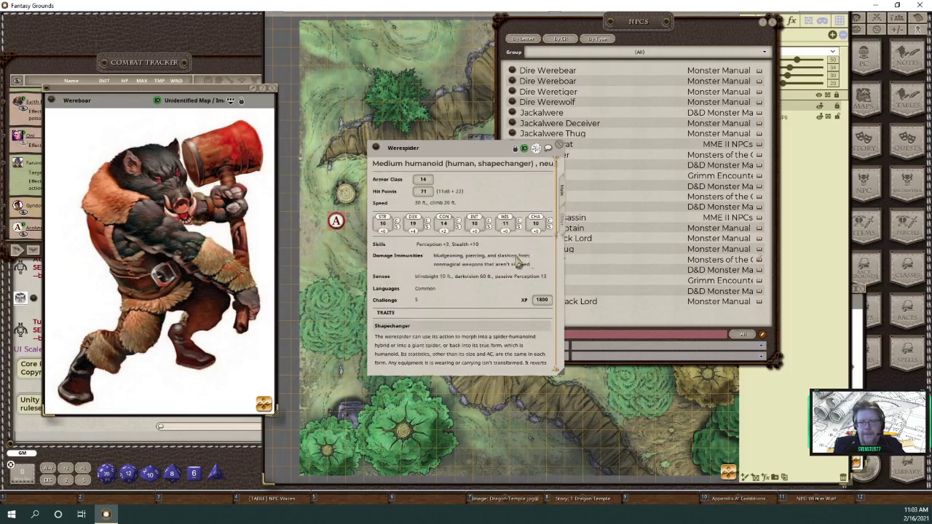
{"action": "left_click", "coordinate": [563, 228]}
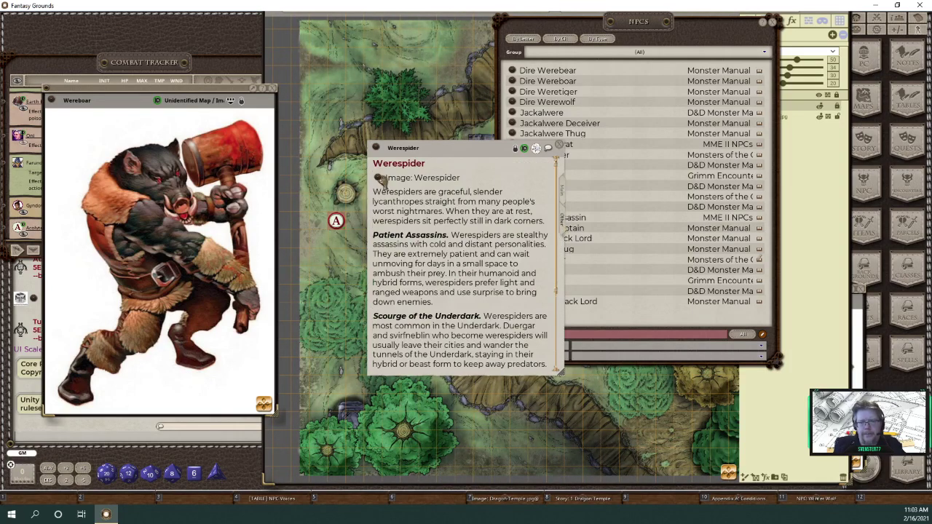
{"action": "left_click", "coordinate": [382, 179]}
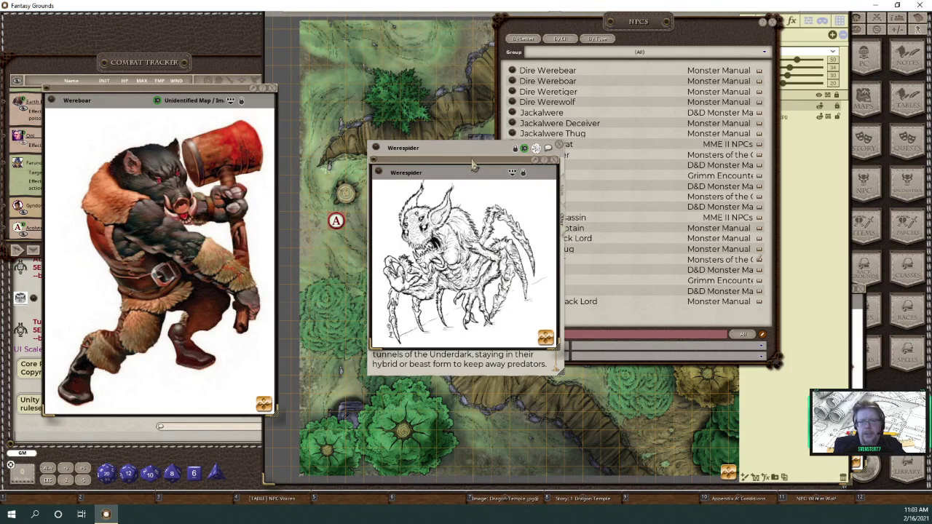
{"action": "left_click_drag", "start_coordinate": [472, 164], "coordinate": [131, 84]}
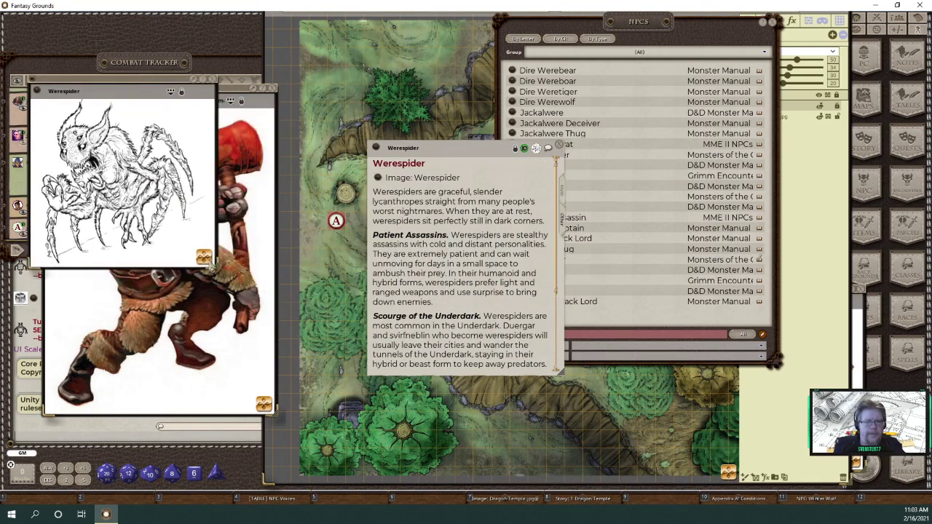
{"action": "left_click_drag", "start_coordinate": [211, 268], "coordinate": [278, 340]}
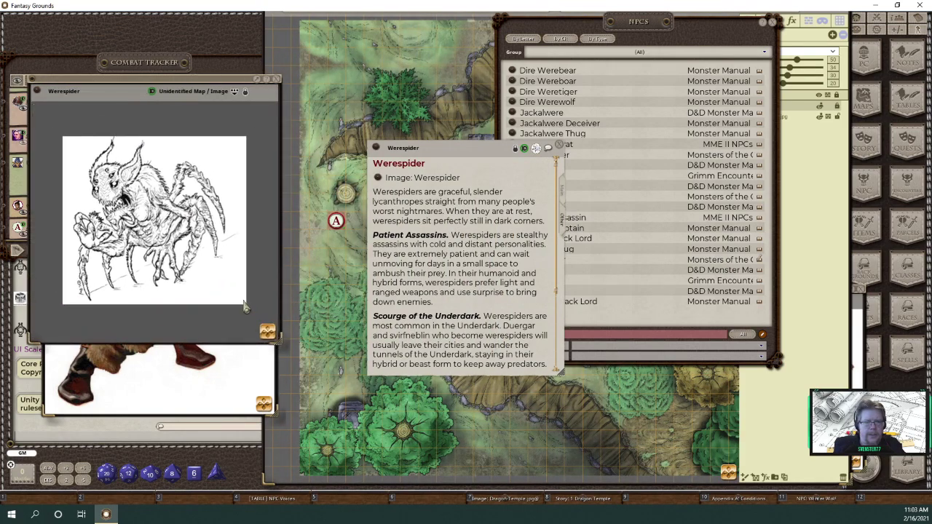
{"action": "scroll", "coordinate": [208, 271], "scroll_direction": "up", "scroll_amount": 2}
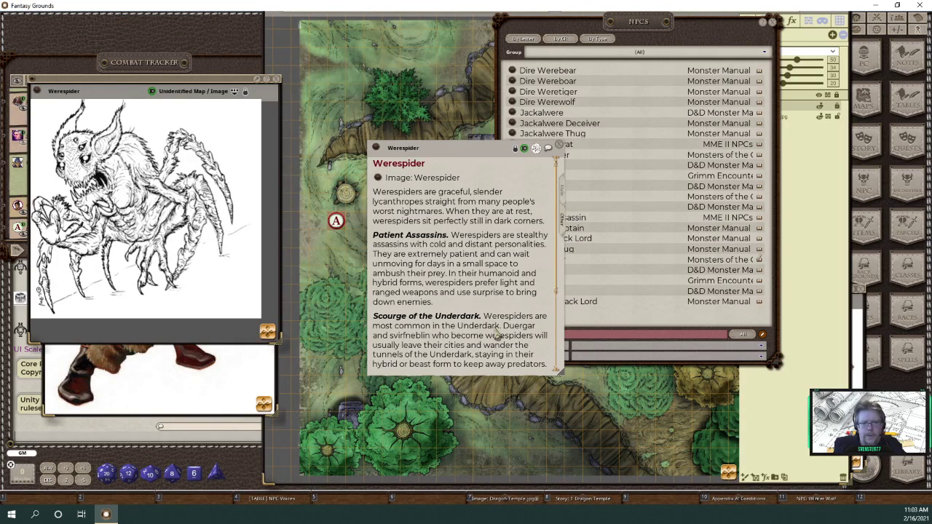
{"action": "left_click", "coordinate": [558, 146]}
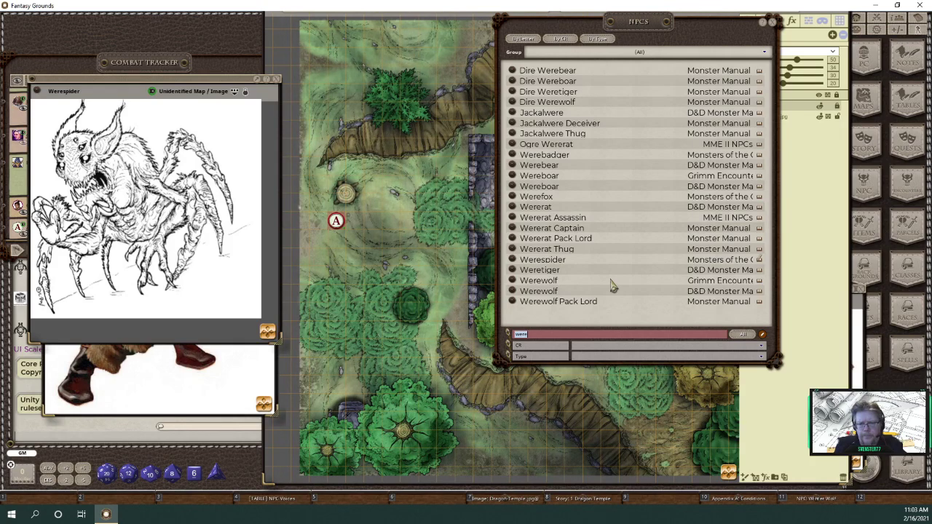
- View the Werebadger's picture from its description with a closer look, and close both the picture and the record
{"action": "left_click", "coordinate": [515, 155]}
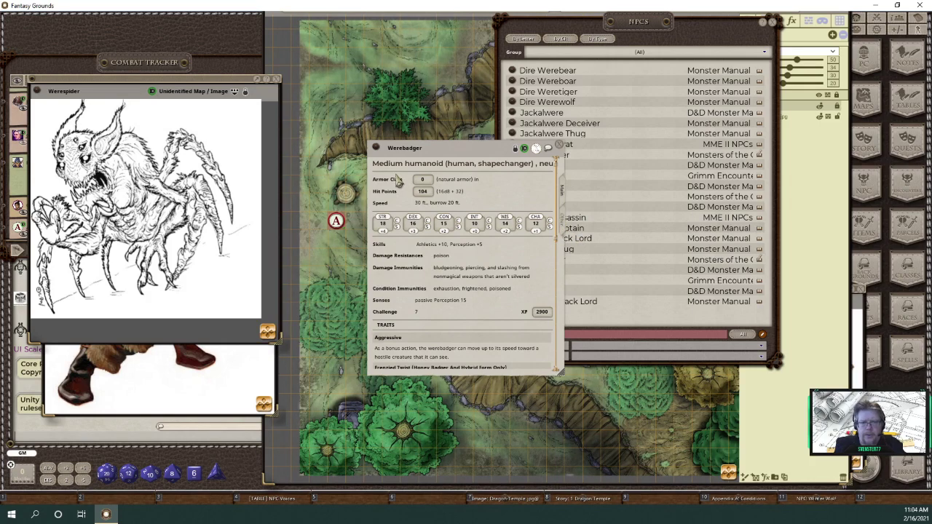
{"action": "left_click", "coordinate": [563, 220]}
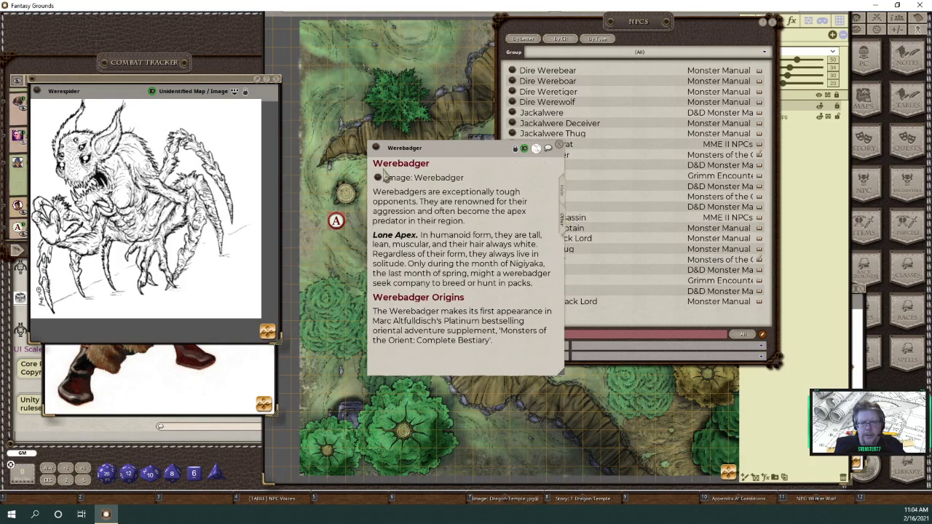
{"action": "left_click", "coordinate": [378, 179]}
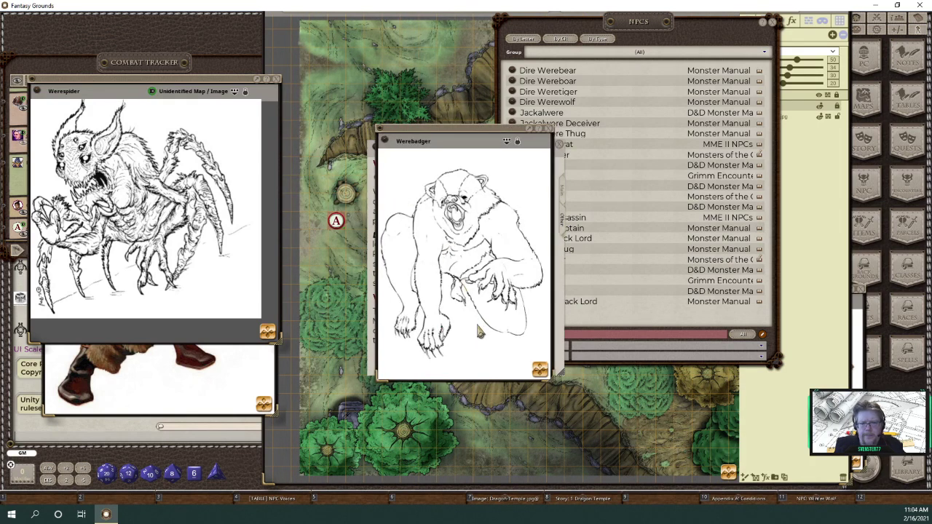
{"action": "scroll", "coordinate": [478, 331], "scroll_direction": "up", "scroll_amount": 1}
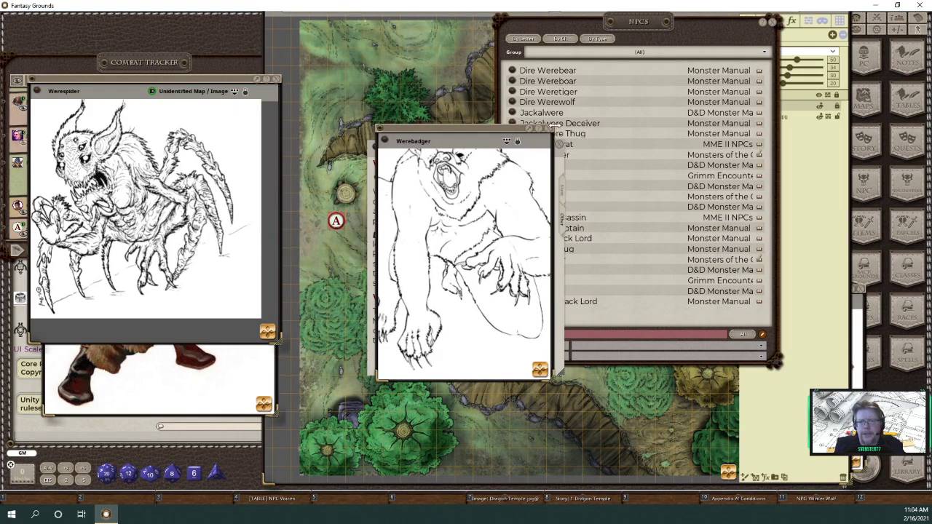
{"action": "left_click", "coordinate": [552, 131]}
{"action": "left_click_drag", "start_coordinate": [493, 151], "coordinate": [410, 146]}
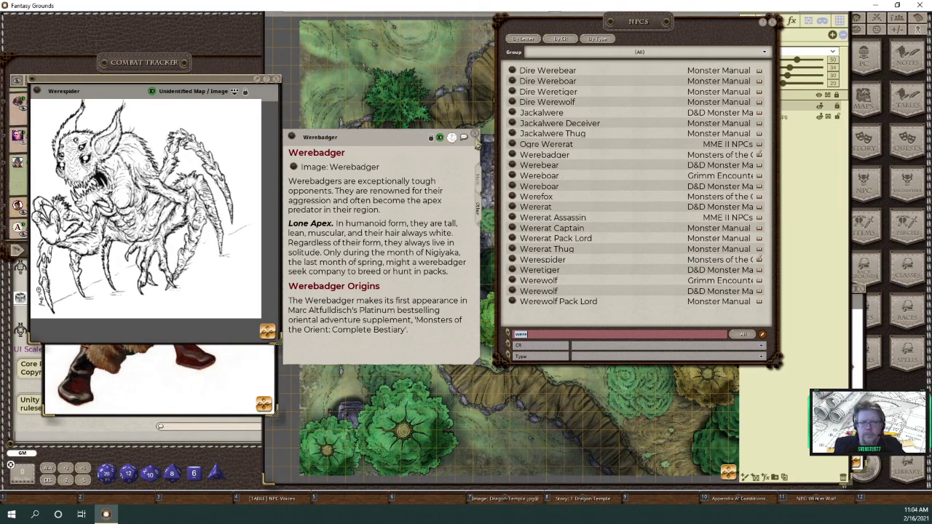
{"action": "left_click", "coordinate": [474, 137]}
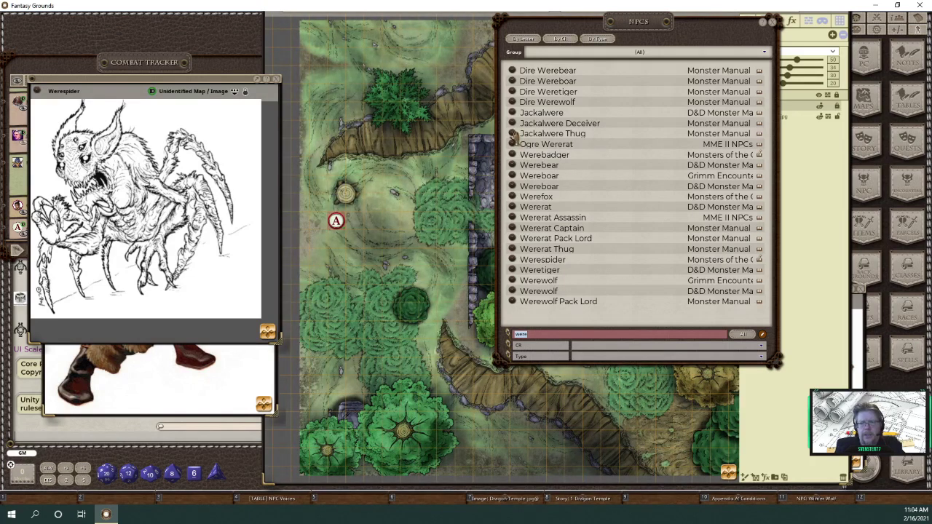
- Open the Jackalwere Thug's picture from its description, place it partly over the Werespider picture and close the Jackalwere Thug record
{"action": "left_click", "coordinate": [514, 134]}
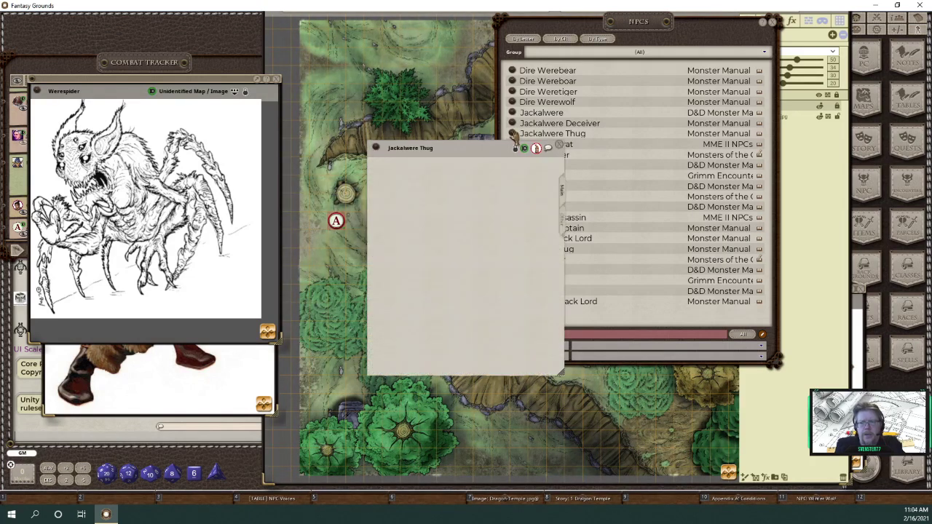
{"action": "left_click", "coordinate": [565, 222]}
{"action": "left_click", "coordinate": [377, 182]}
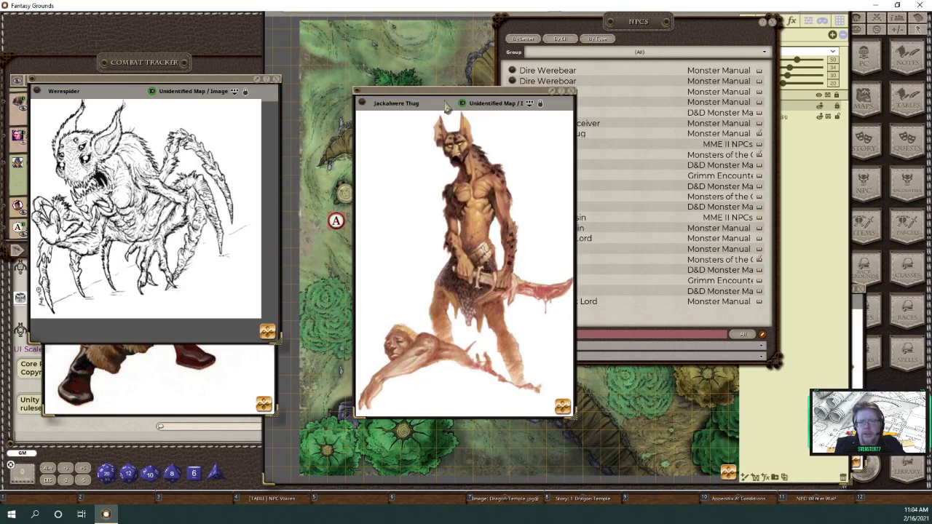
{"action": "left_click_drag", "start_coordinate": [447, 106], "coordinate": [230, 125]}
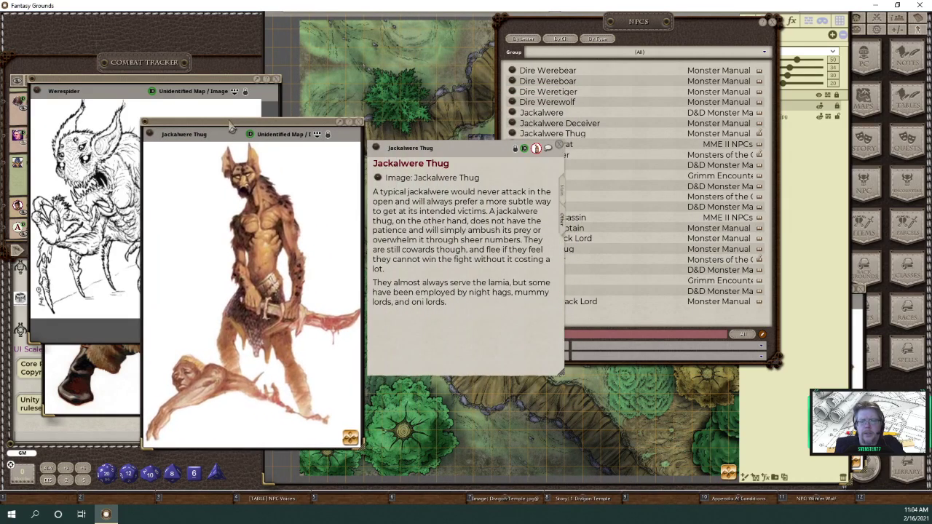
{"action": "left_click", "coordinate": [559, 145]}
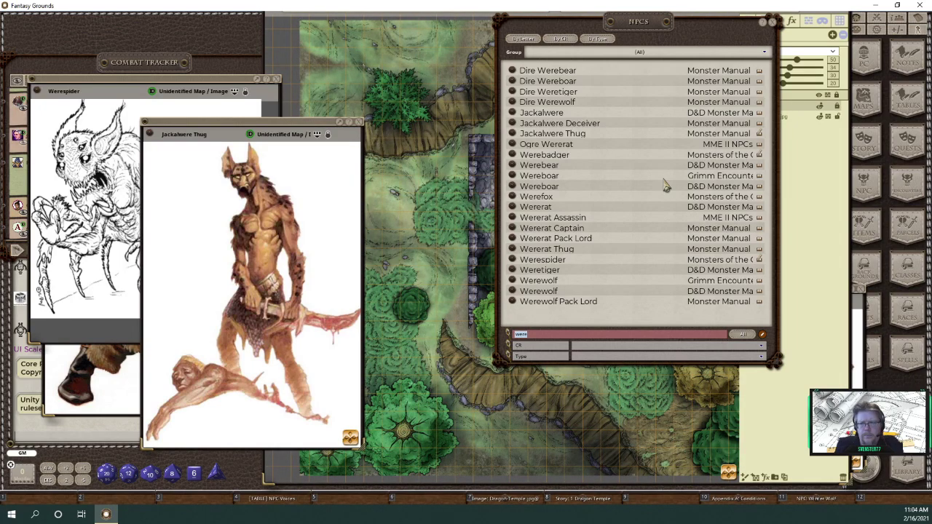
- Open the Ogre Wererat's picture from its description and place it beside the record, over the edge of the NPC list
{"action": "left_click", "coordinate": [514, 148]}
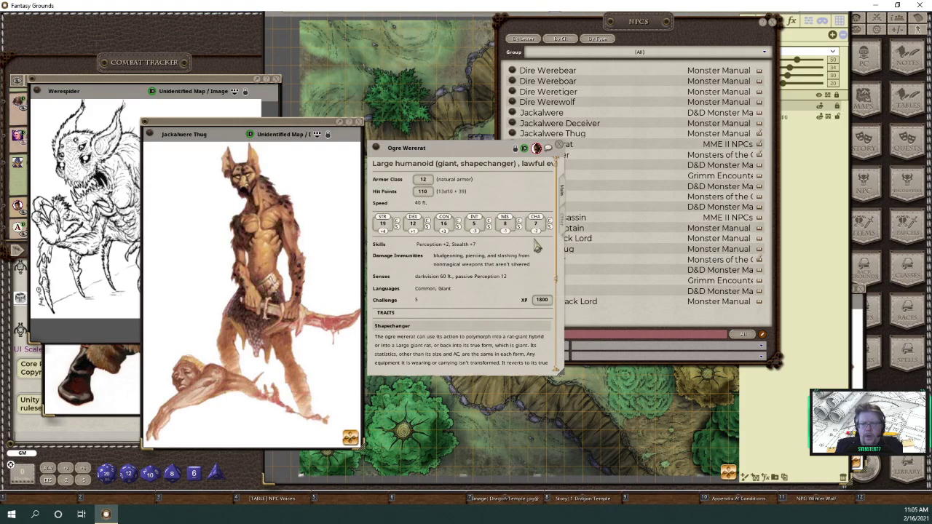
{"action": "left_click", "coordinate": [562, 219]}
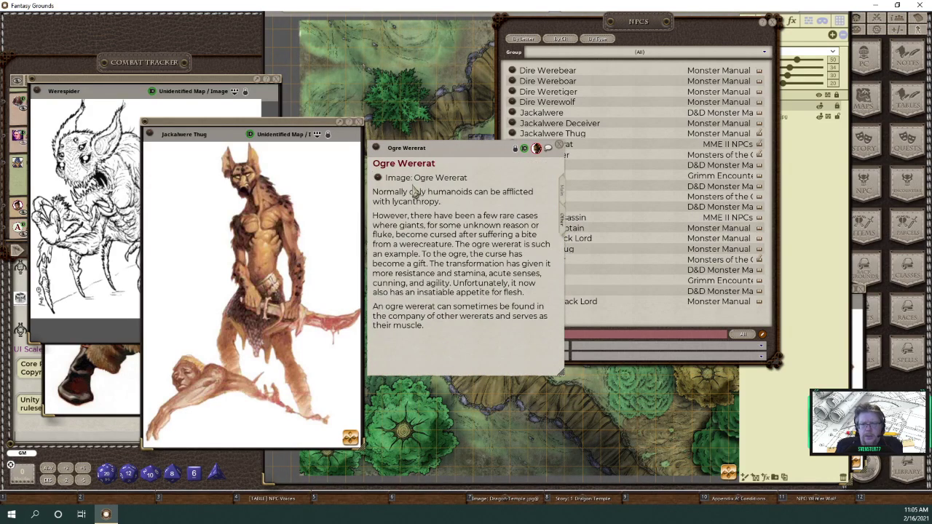
{"action": "left_click", "coordinate": [378, 178]}
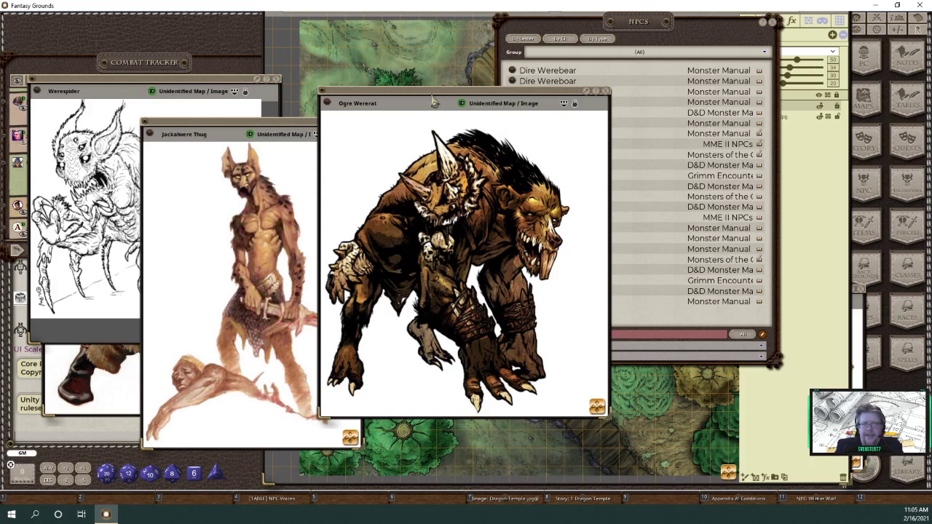
{"action": "left_click_drag", "start_coordinate": [434, 102], "coordinate": [730, 119]}
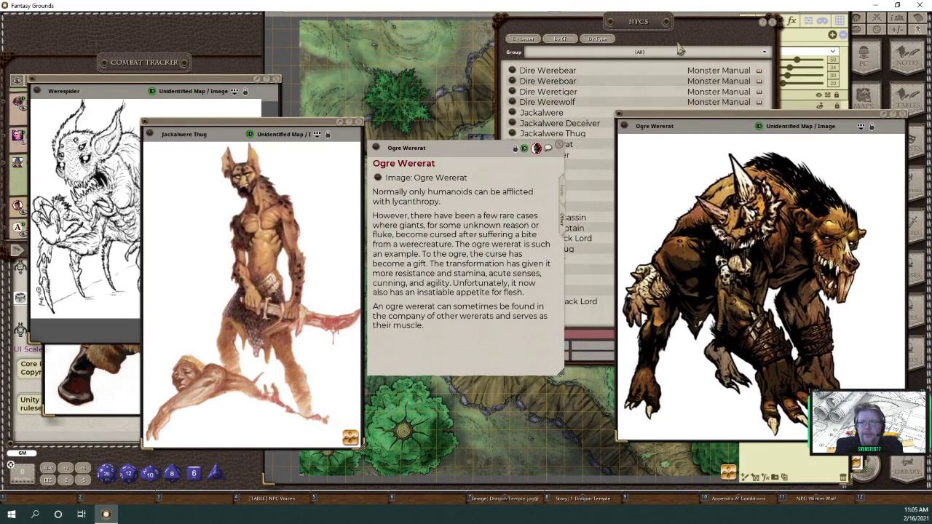
- Move the NPC list clear of the Ogre Wererat picture, and bring up the Ogre Wererat's main statistics over the list
{"action": "left_click_drag", "start_coordinate": [656, 39], "coordinate": [502, 27]}
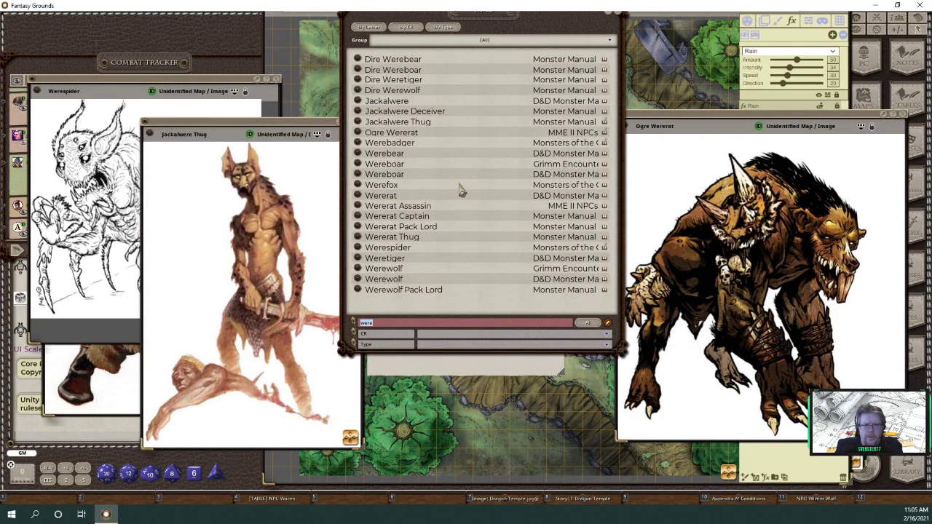
{"action": "left_click", "coordinate": [361, 132]}
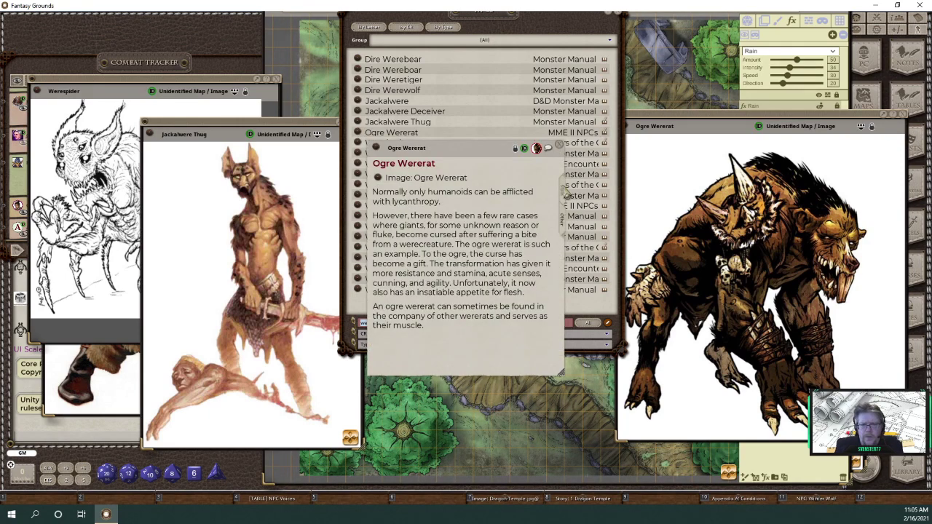
{"action": "left_click", "coordinate": [567, 189]}
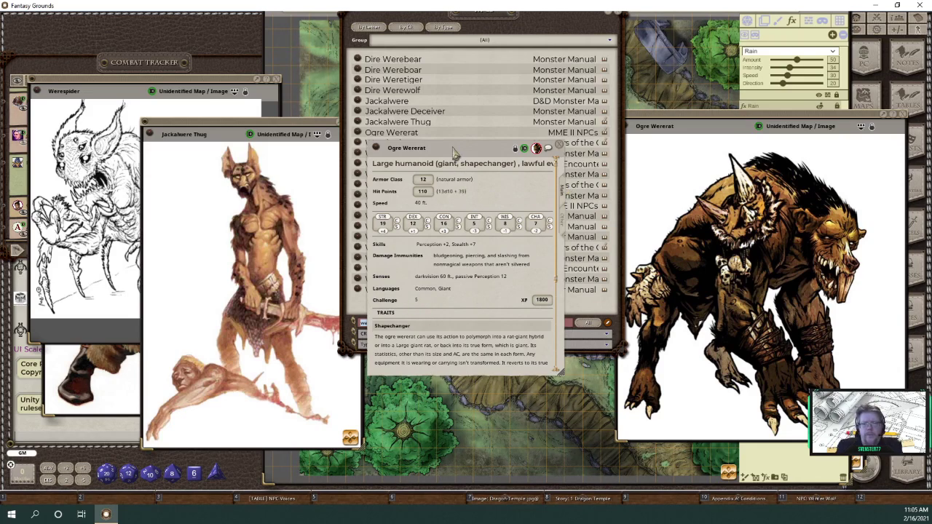
{"action": "left_click_drag", "start_coordinate": [453, 151], "coordinate": [478, 178]}
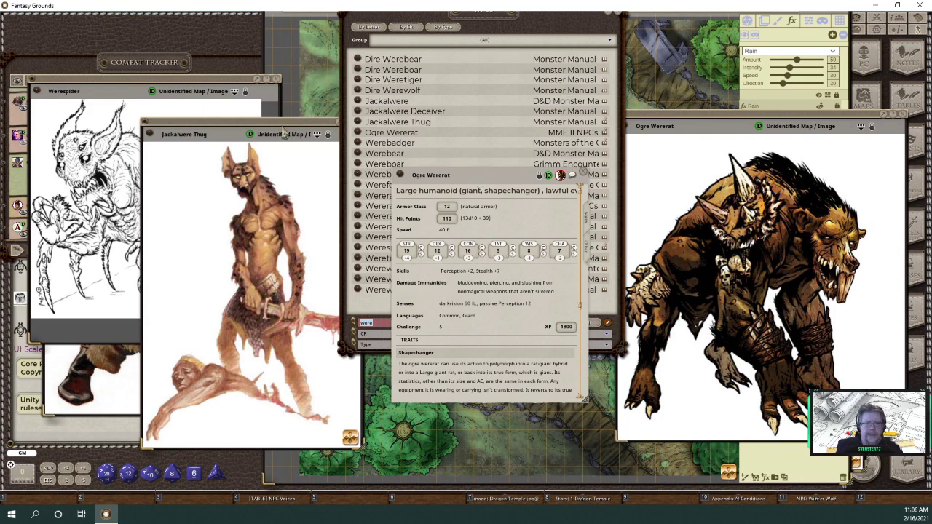
- Close the Jackalwere Thug picture and place the Ogre Wererat record over the Werespider picture, clear of the NPC list
{"action": "left_click_drag", "start_coordinate": [284, 129], "coordinate": [269, 127]}
{"action": "left_click", "coordinate": [344, 125]}
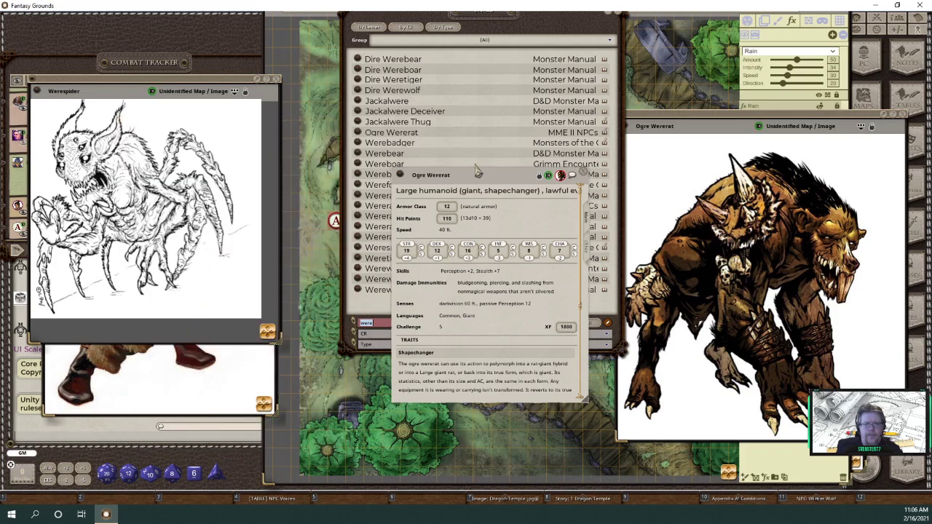
{"action": "left_click_drag", "start_coordinate": [475, 176], "coordinate": [210, 150]}
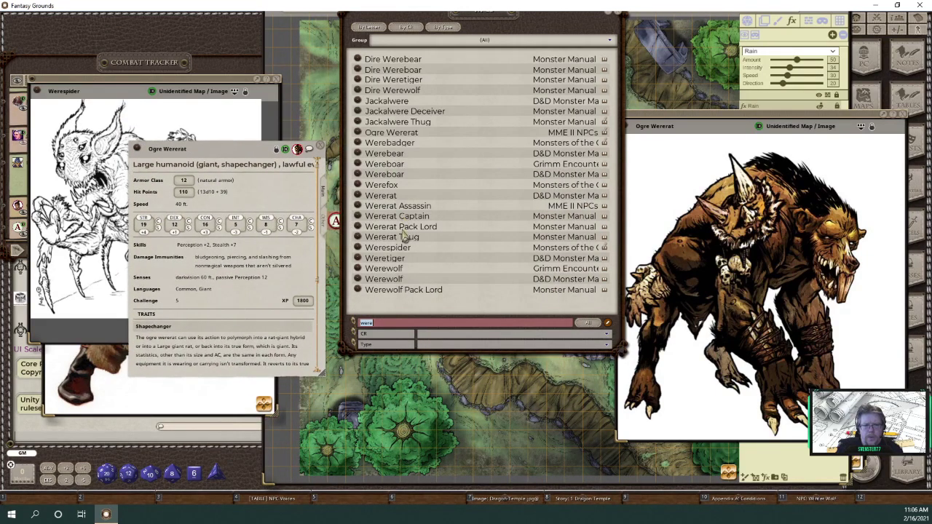
- View the Wererat's picture and close it, then place its main statistics overlapping the Ogre Wererat record
{"action": "left_click", "coordinate": [358, 196]}
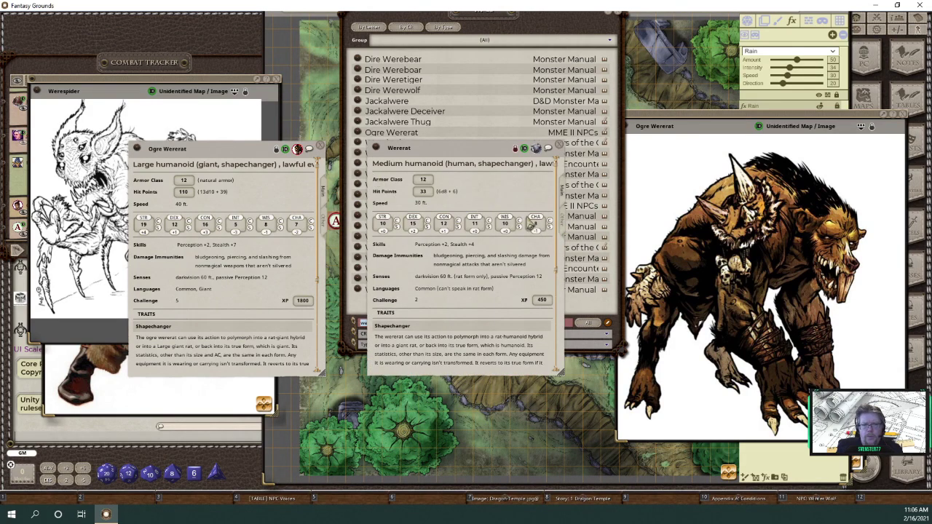
{"action": "left_click", "coordinate": [558, 226]}
{"action": "left_click", "coordinate": [379, 175]}
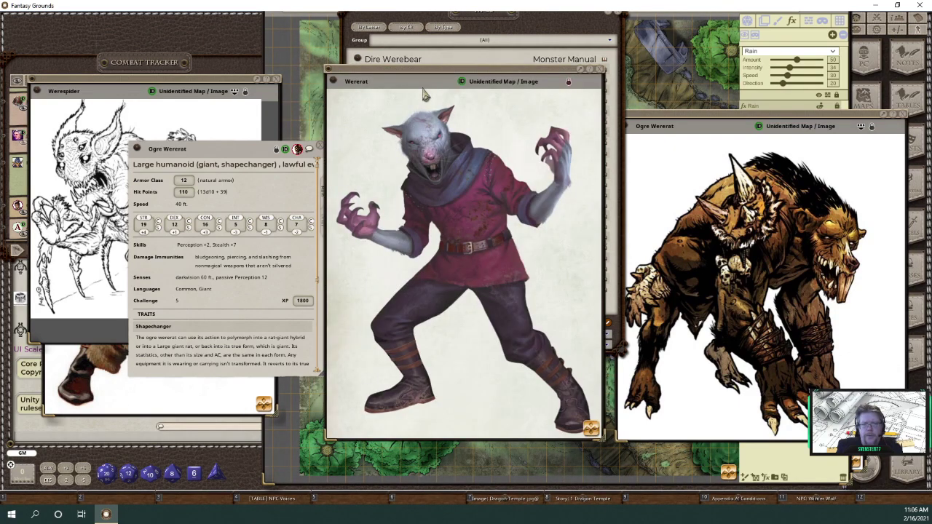
{"action": "left_click", "coordinate": [601, 73]}
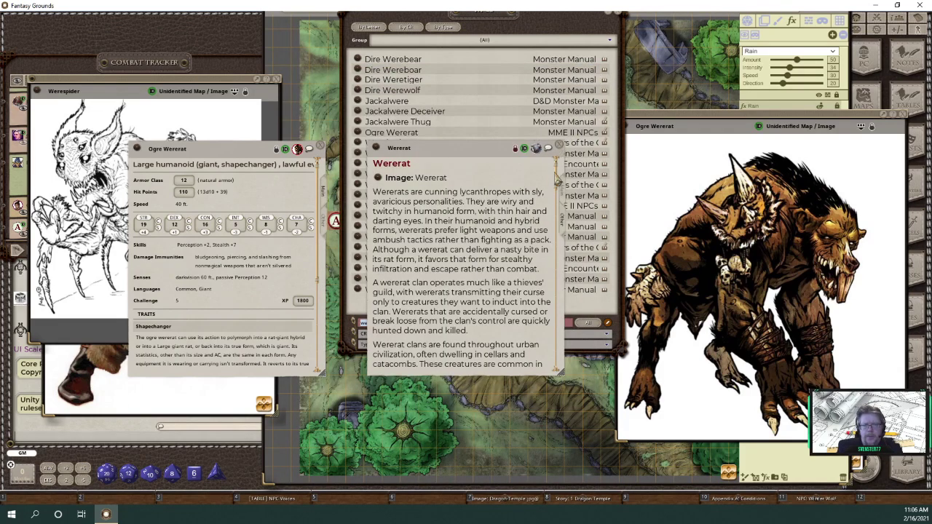
{"action": "left_click", "coordinate": [563, 192]}
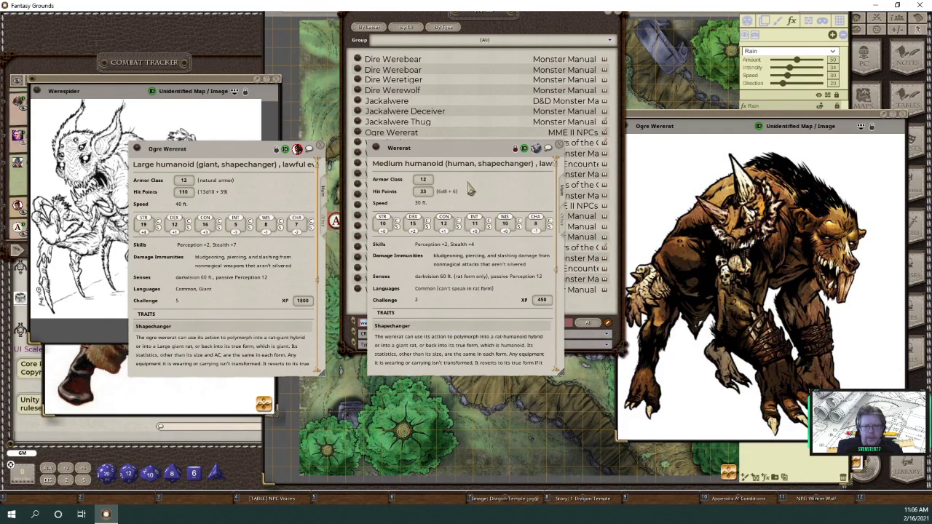
{"action": "left_click_drag", "start_coordinate": [462, 151], "coordinate": [155, 203]}
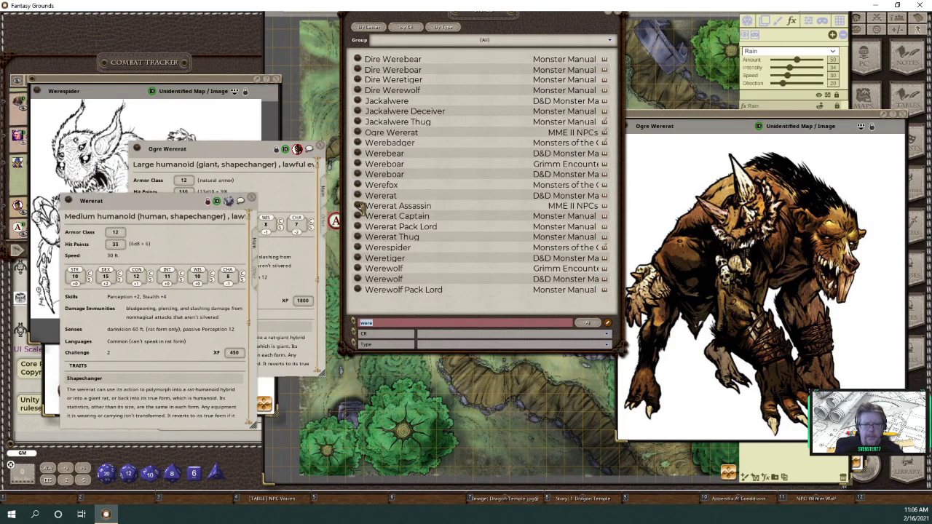
- Open the Wererat Assassin and Wererat Thug records and place both over the Ogre Wererat picture
{"action": "left_click", "coordinate": [357, 206]}
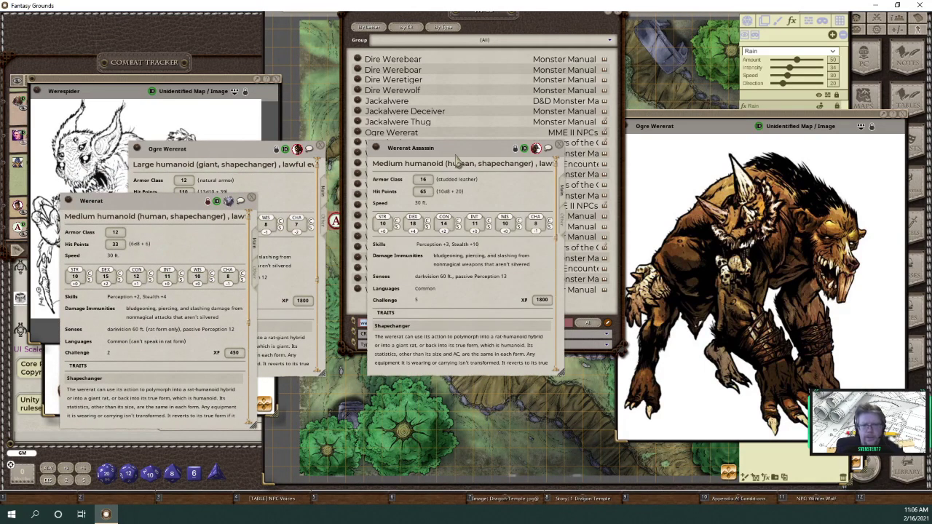
{"action": "left_click_drag", "start_coordinate": [460, 151], "coordinate": [604, 207]}
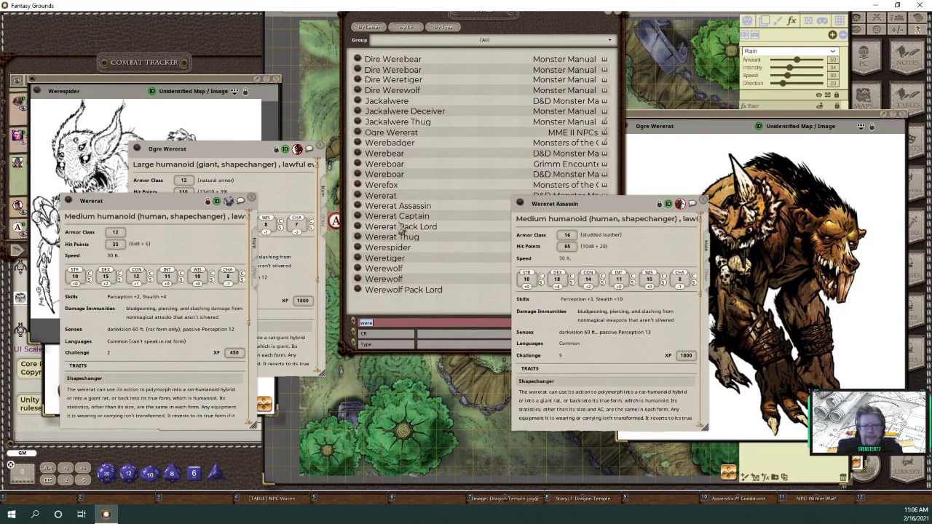
{"action": "left_click", "coordinate": [358, 238]}
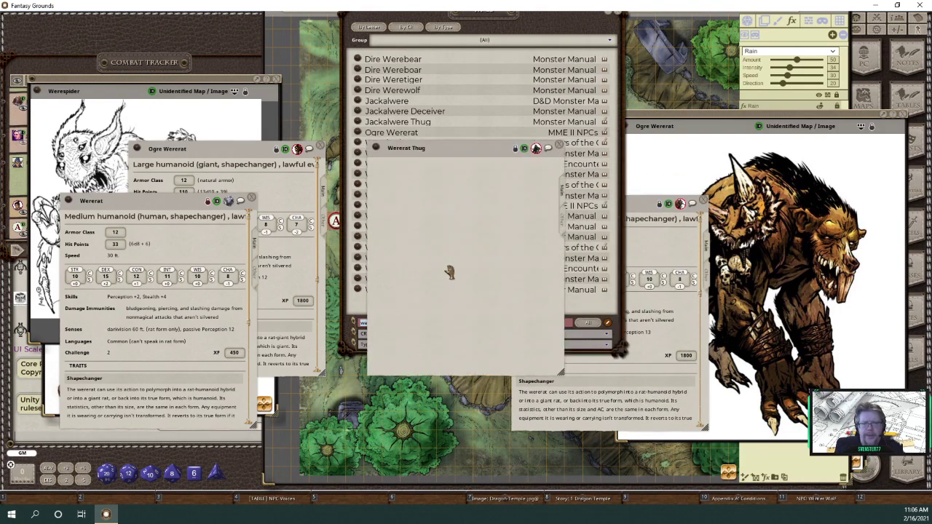
{"action": "left_click_drag", "start_coordinate": [451, 158], "coordinate": [718, 255]}
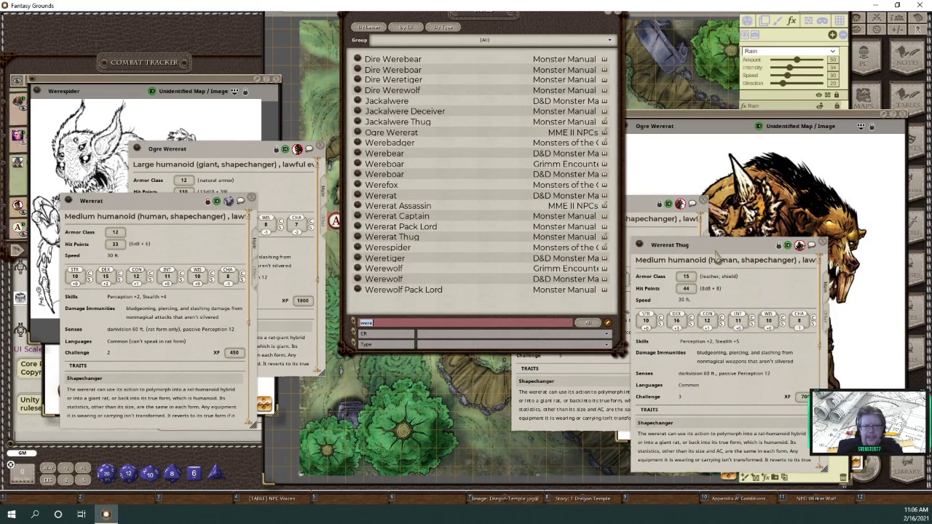
- Open the Wererat Pack Lord record and read through its traits, then those of the Wererat Thug
{"action": "left_click", "coordinate": [359, 227]}
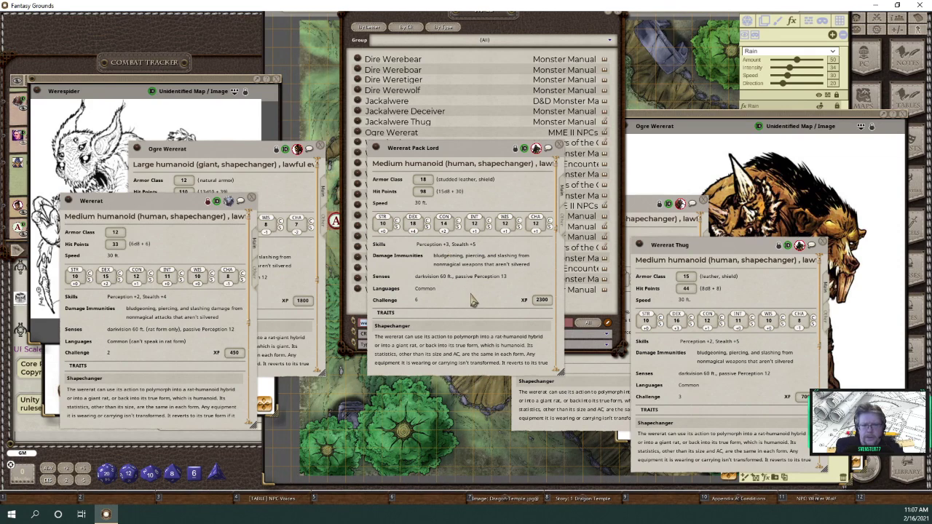
{"action": "scroll", "coordinate": [474, 301], "scroll_direction": "down", "scroll_amount": 5}
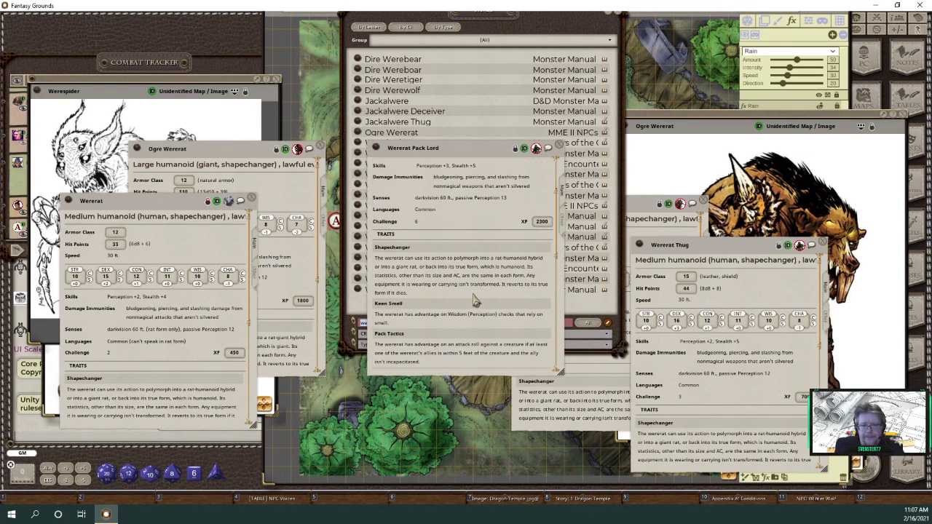
{"action": "scroll", "coordinate": [473, 300], "scroll_direction": "down", "scroll_amount": 8}
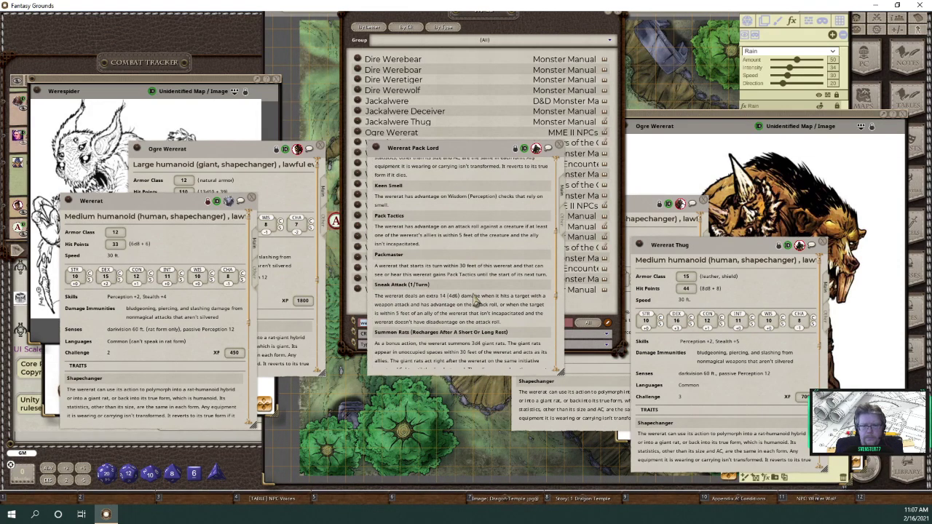
{"action": "scroll", "coordinate": [474, 301], "scroll_direction": "down", "scroll_amount": 3}
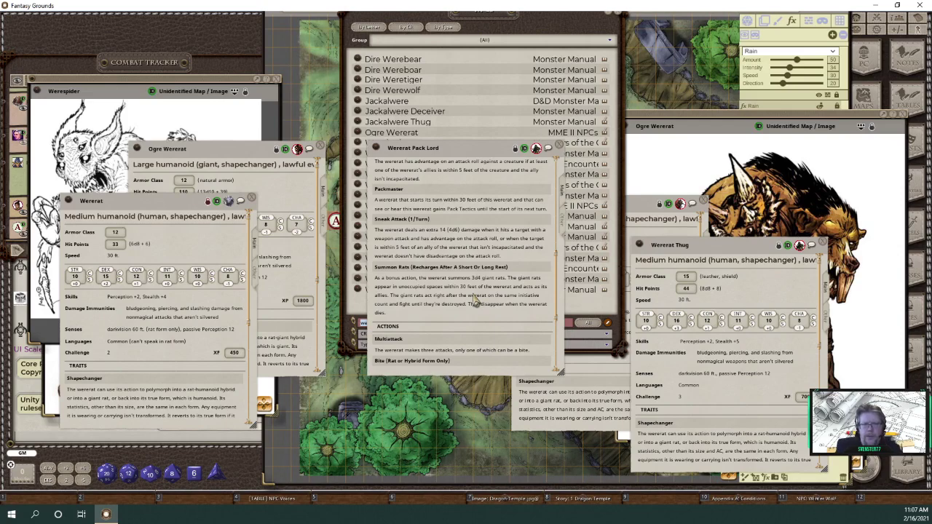
{"action": "scroll", "coordinate": [780, 391], "scroll_direction": "down", "scroll_amount": 5}
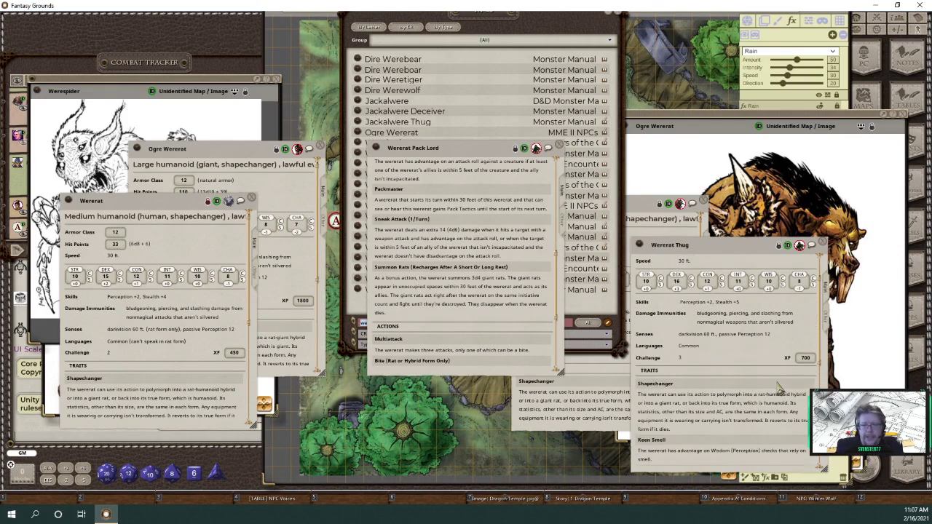
{"action": "scroll", "coordinate": [780, 391], "scroll_direction": "down", "scroll_amount": 4}
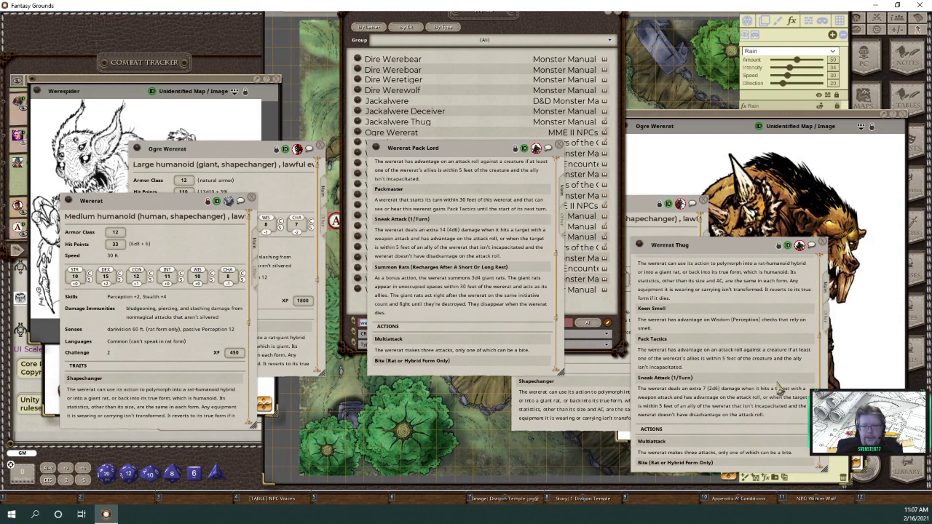
- Return the Wererat Thug record to its main statistics and move the Wererat Pack Lord record down beside the Wererat record, uncovering the NPC list
{"action": "scroll", "coordinate": [779, 391], "scroll_direction": "up", "scroll_amount": 10}
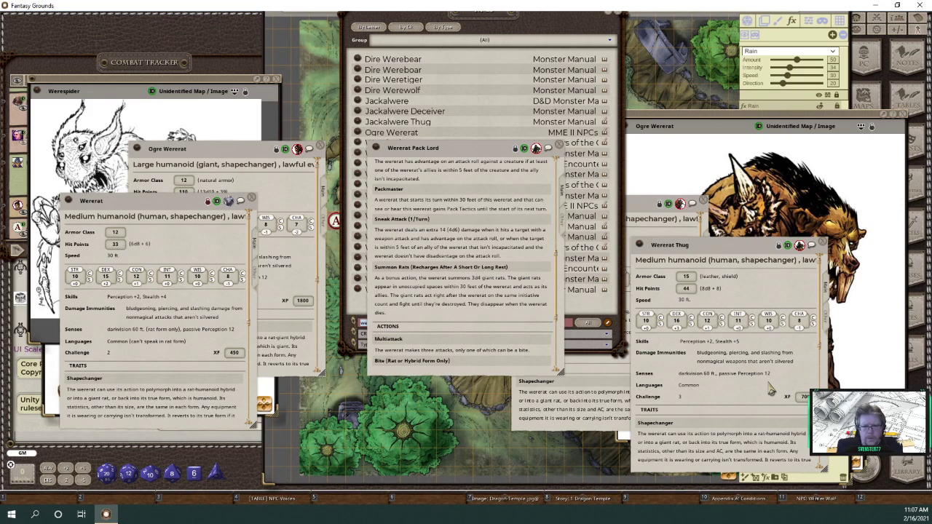
{"action": "left_click_drag", "start_coordinate": [470, 155], "coordinate": [363, 254]}
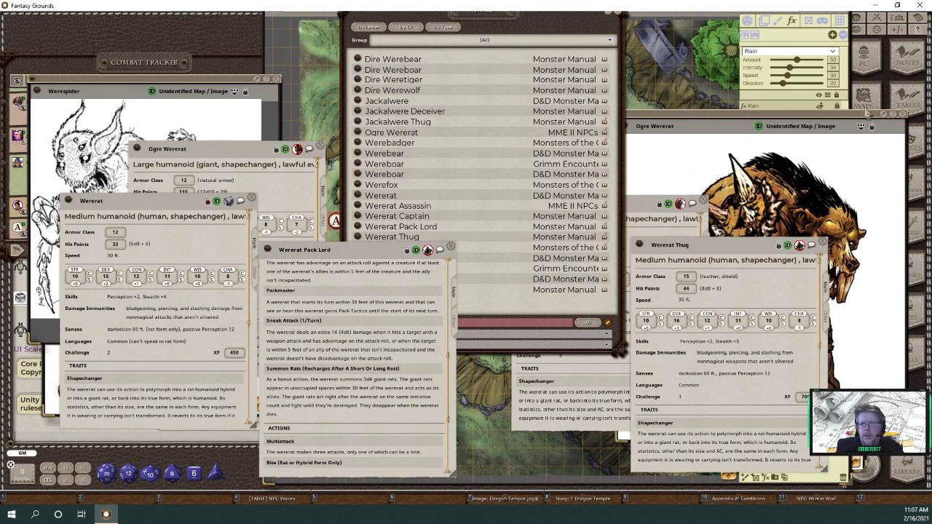
- Bring the forest ruins map to the front and minimize it
{"action": "left_click", "coordinate": [835, 89]}
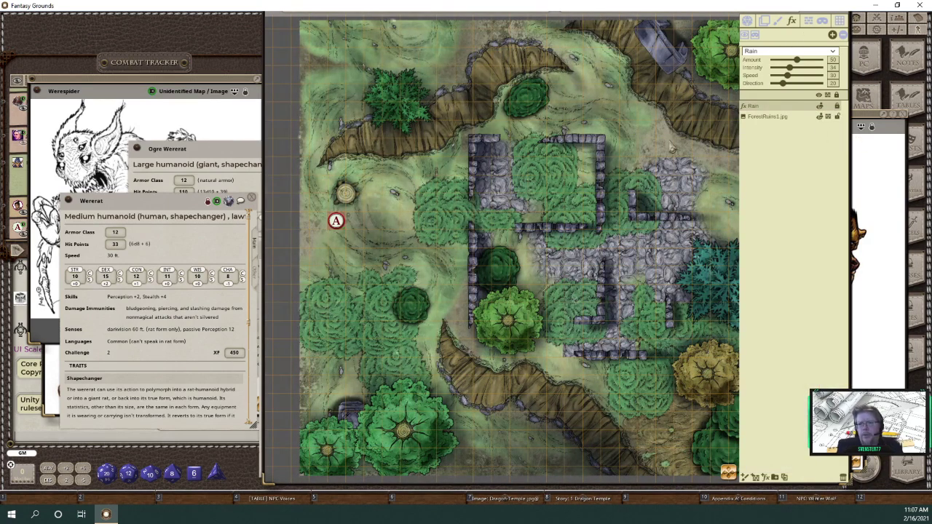
{"action": "right_click", "coordinate": [563, 139]}
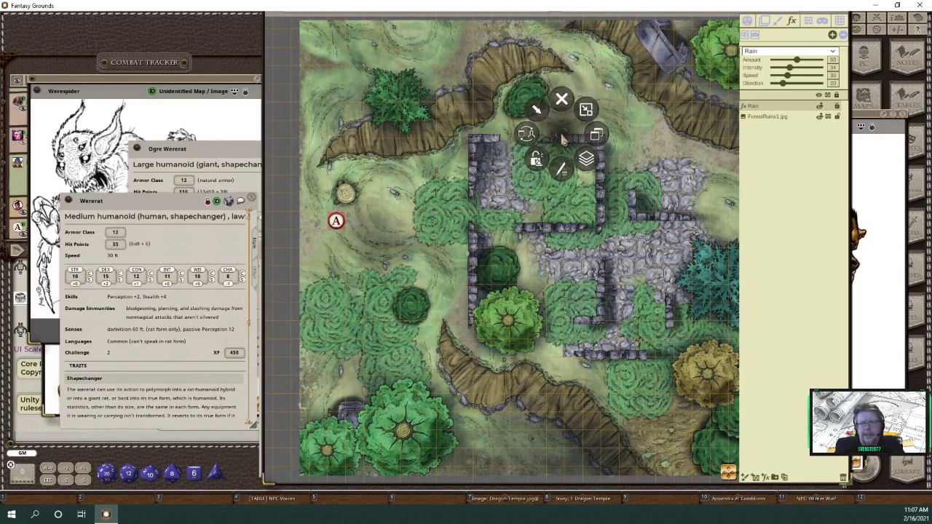
{"action": "left_click", "coordinate": [588, 119]}
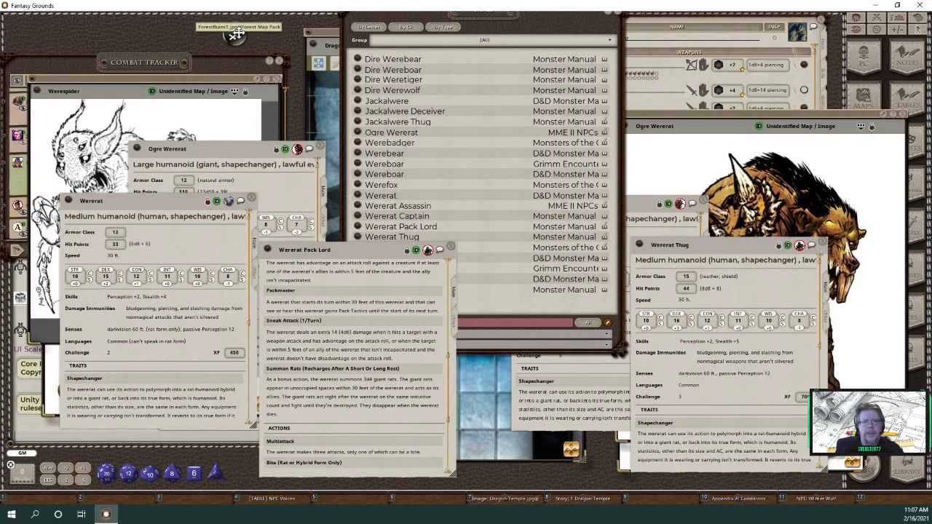
- Restore the forest ruins map, enter "Ruins" as its non-identified name and mark the map as unidentified
{"action": "left_click", "coordinate": [232, 34]}
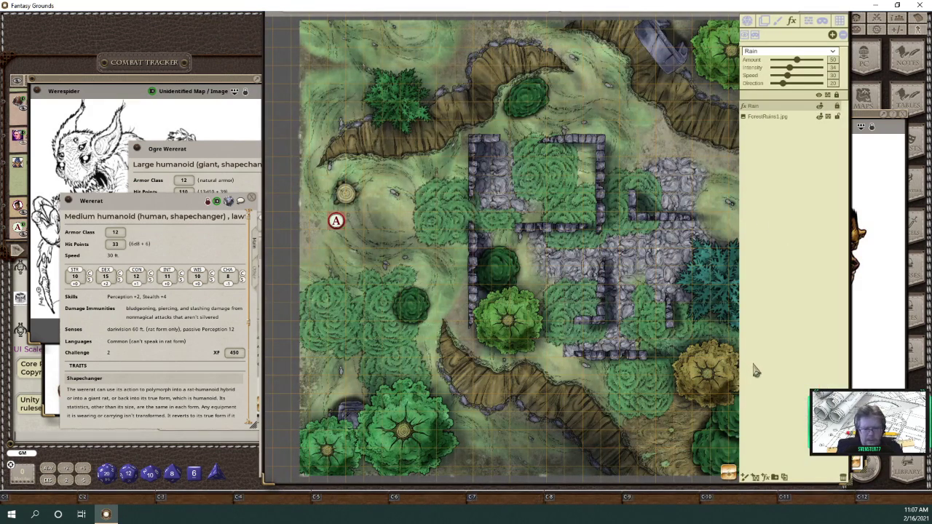
{"action": "key", "text": "ctrl"}
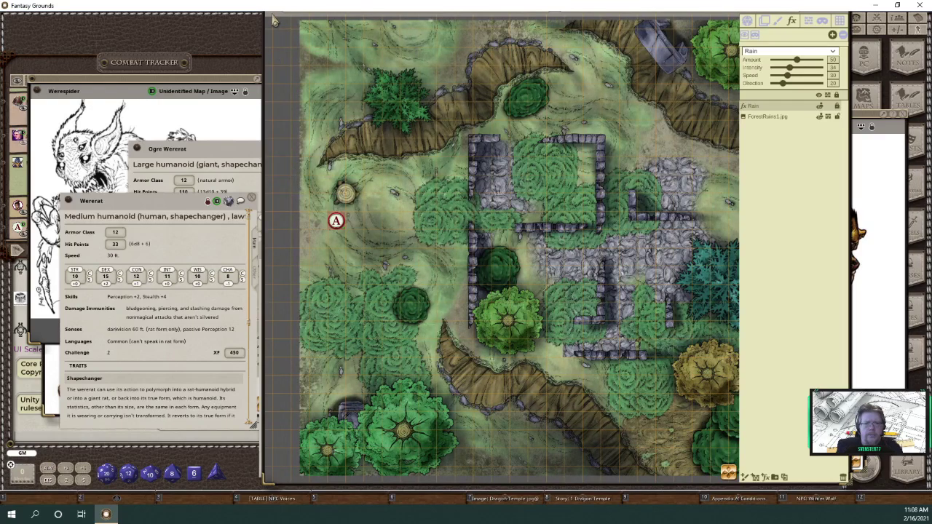
{"action": "left_click_drag", "start_coordinate": [278, 24], "coordinate": [278, 60]}
{"action": "left_click", "coordinate": [648, 46]}
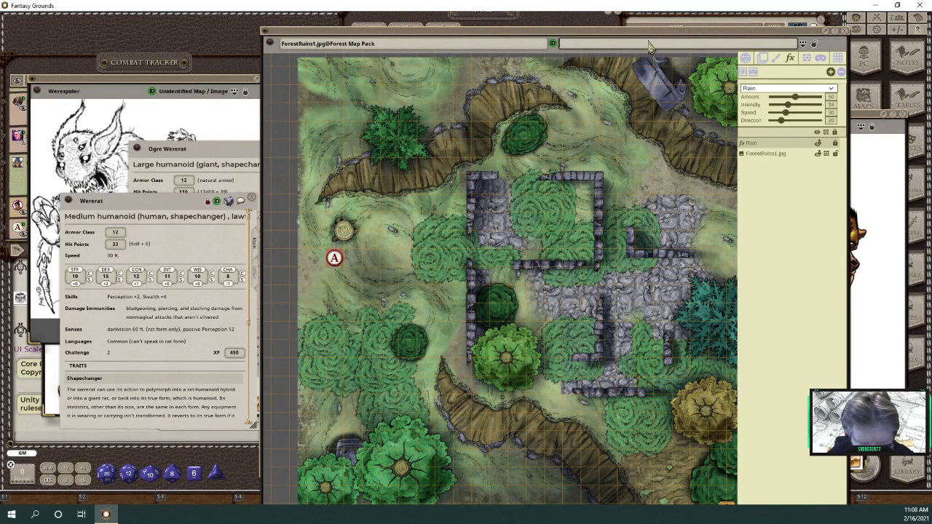
{"action": "type", "text": "Ruins"}
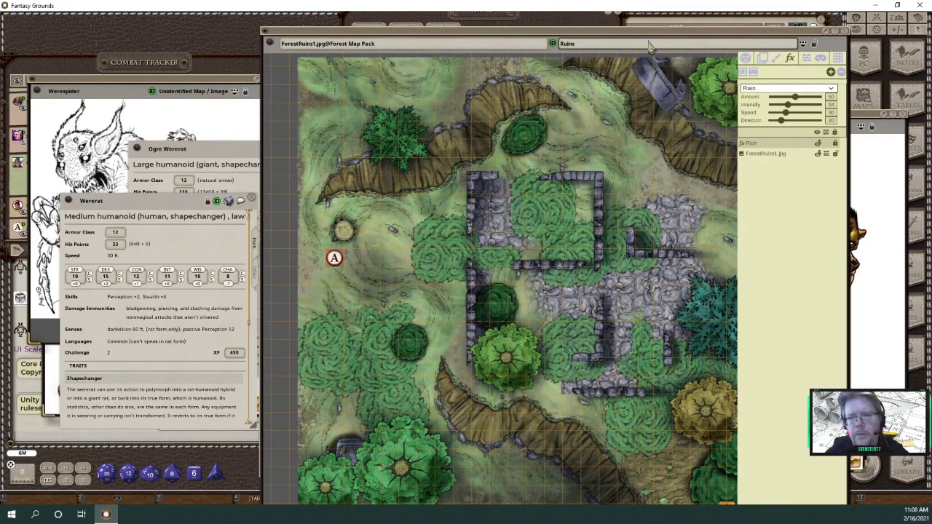
{"action": "left_click", "coordinate": [552, 43]}
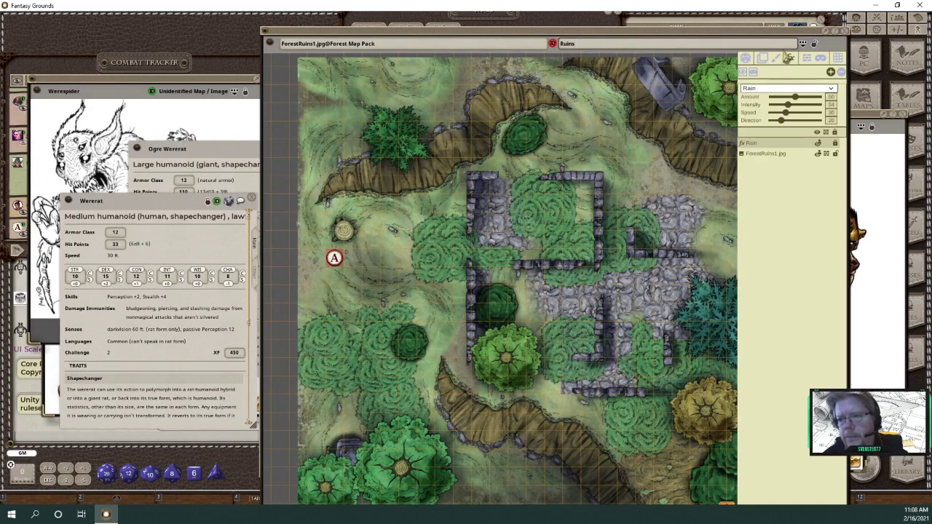
- Lock the forest ruins map, shrink its window and minimize it
{"action": "left_click", "coordinate": [794, 372]}
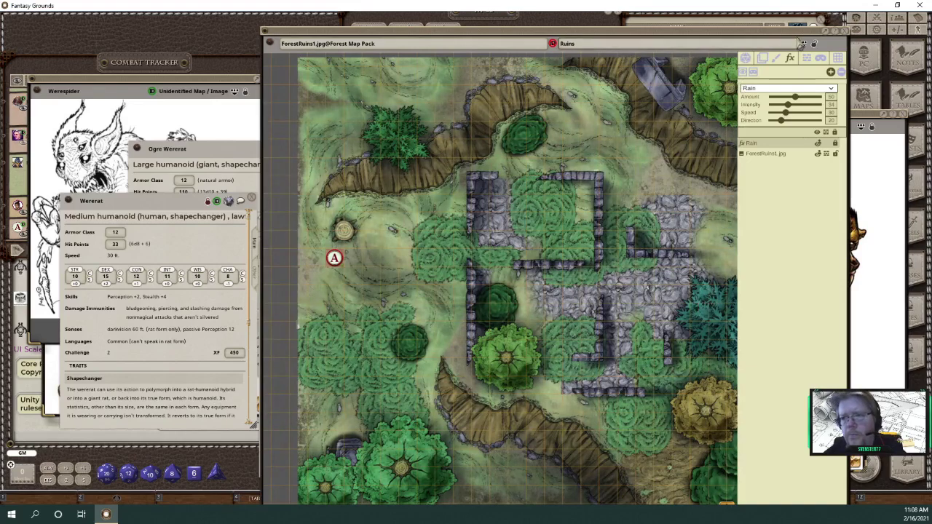
{"action": "left_click", "coordinate": [815, 45]}
{"action": "left_click_drag", "start_coordinate": [846, 503], "coordinate": [692, 391]}
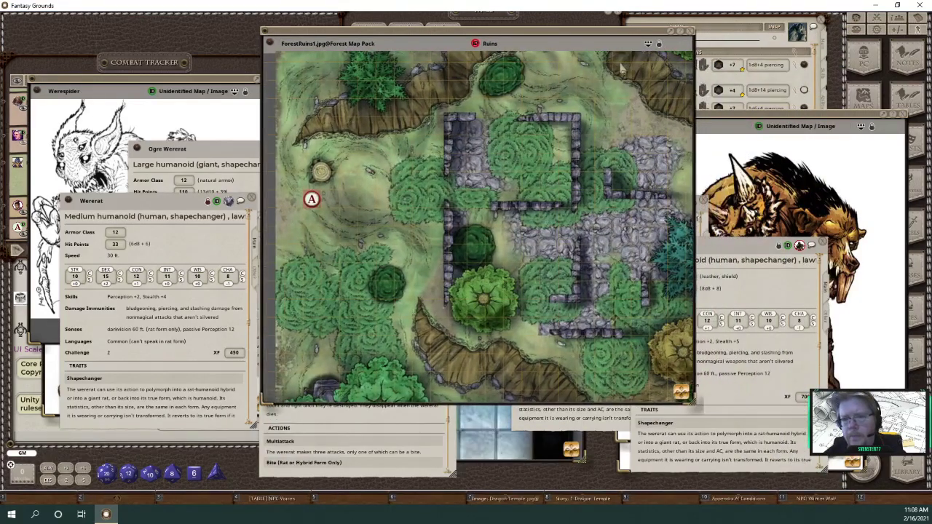
{"action": "right_click", "coordinate": [563, 179]}
{"action": "left_click", "coordinate": [590, 155]}
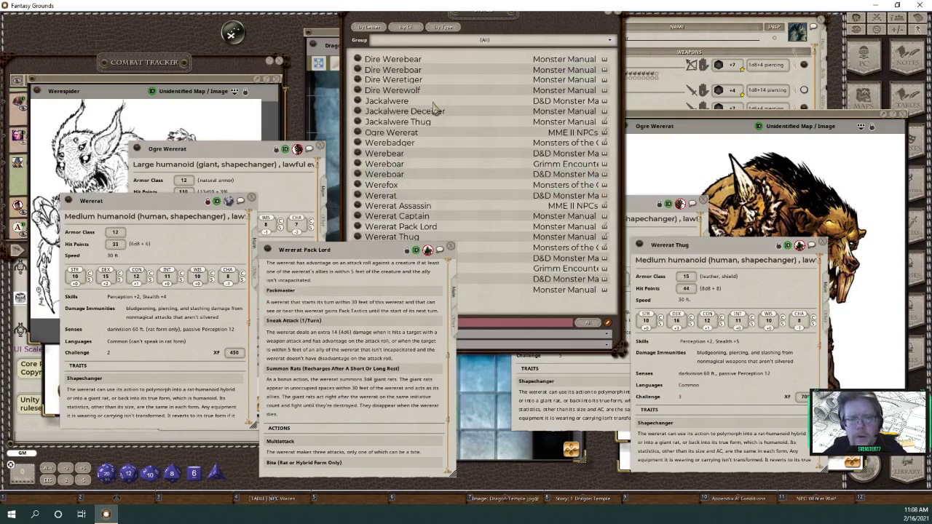
- Open and close the character selection, and move the Ogre Wererat picture up over the edge of the NPC list
{"action": "left_click", "coordinate": [887, 77]}
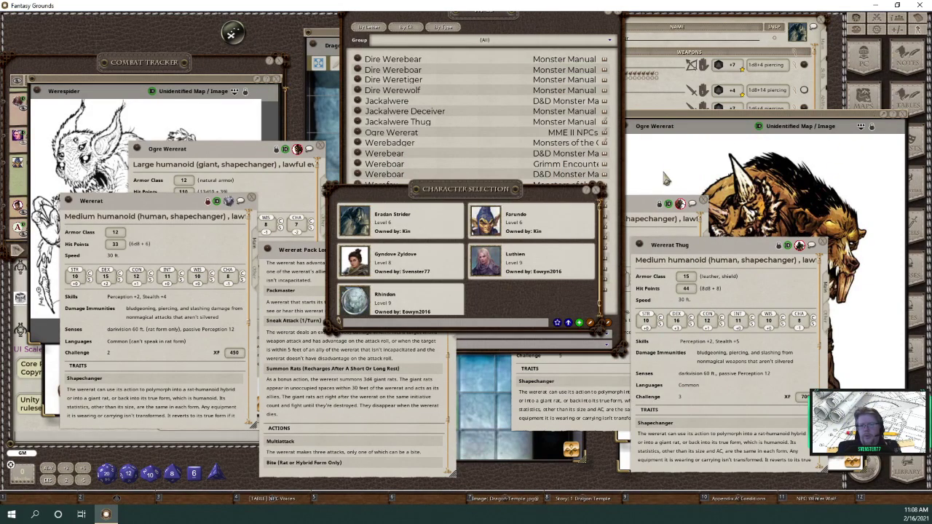
{"action": "left_click", "coordinate": [596, 191]}
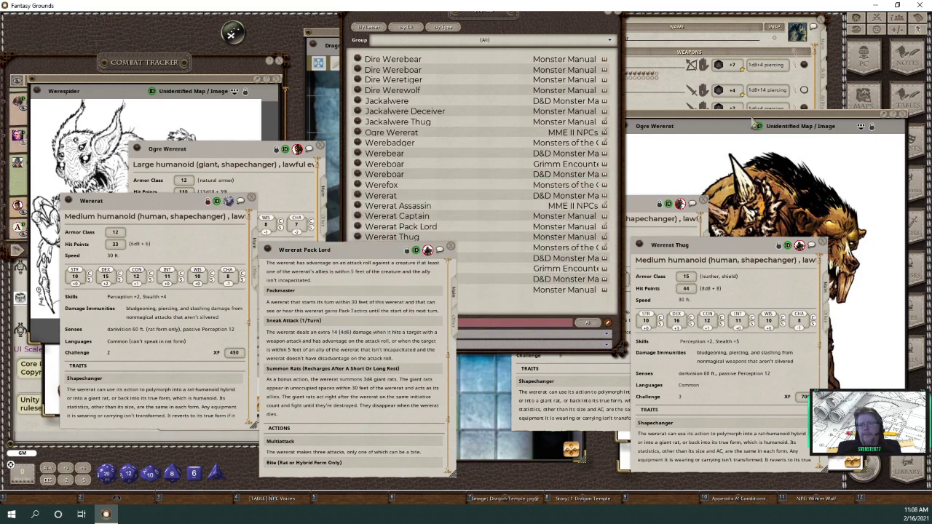
{"action": "left_click_drag", "start_coordinate": [752, 122], "coordinate": [639, 56]}
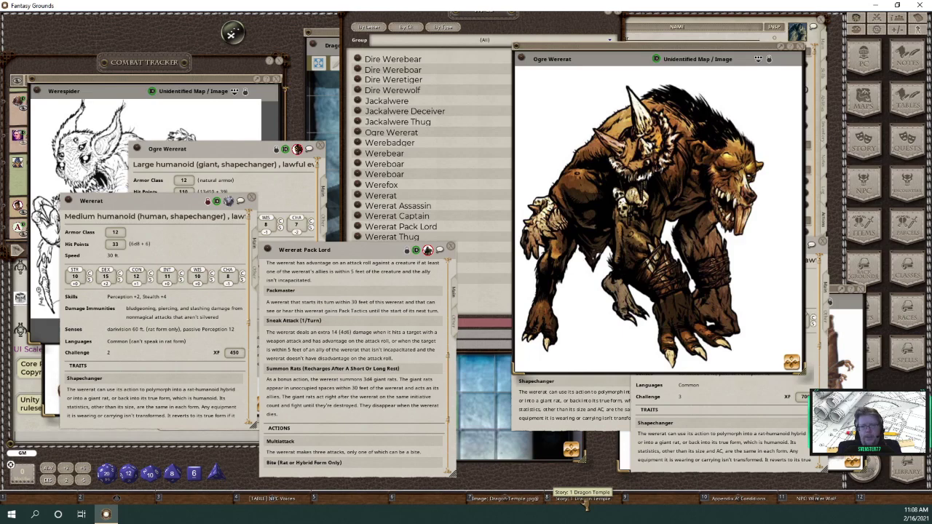
- View the 1 Dragon Temple story entry and close it
{"action": "left_click", "coordinate": [586, 503]}
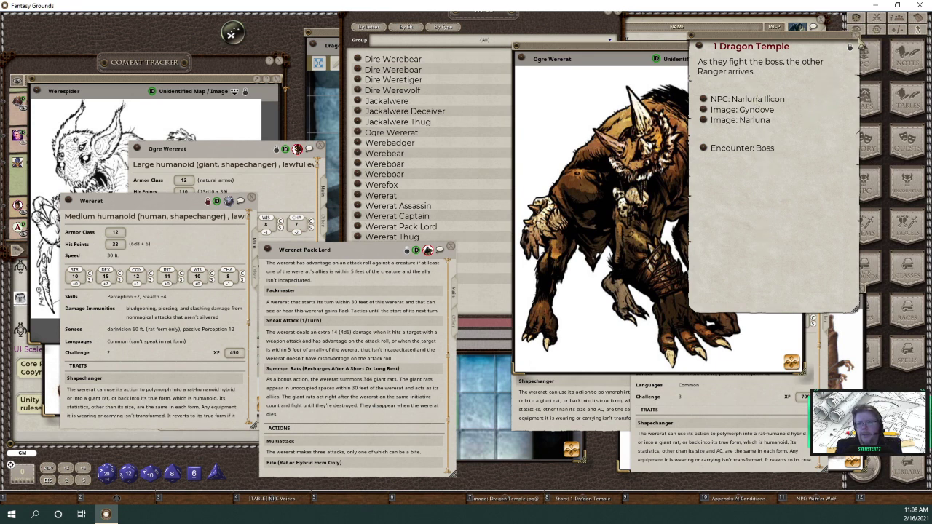
{"action": "left_click", "coordinate": [858, 37]}
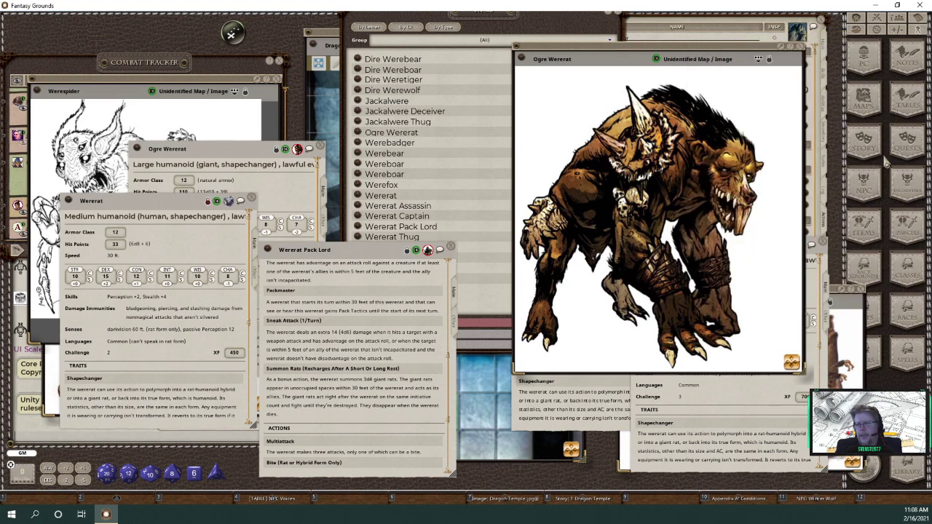
- Open the Story list and filter it to the "! Luthiern's Adventure" group
{"action": "left_click", "coordinate": [882, 149]}
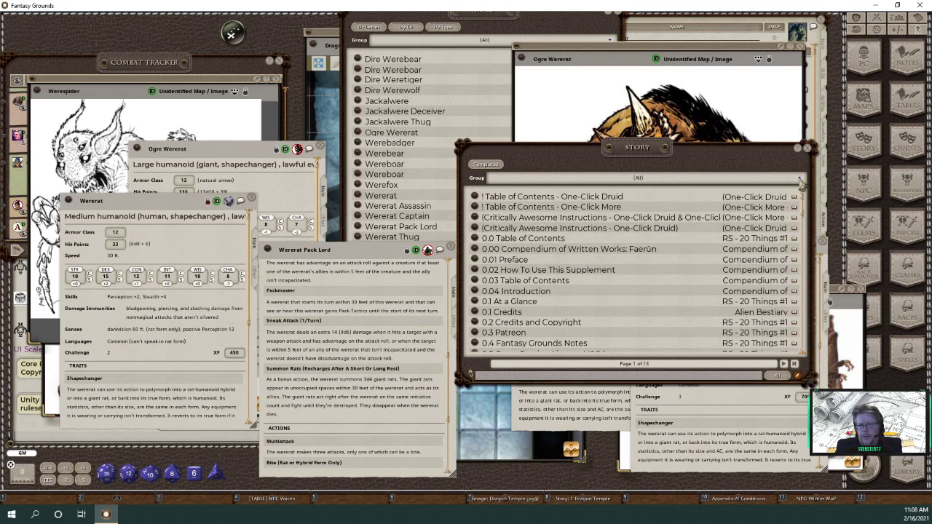
{"action": "left_click", "coordinate": [799, 180]}
{"action": "left_click_drag", "start_coordinate": [794, 195], "coordinate": [796, 231]}
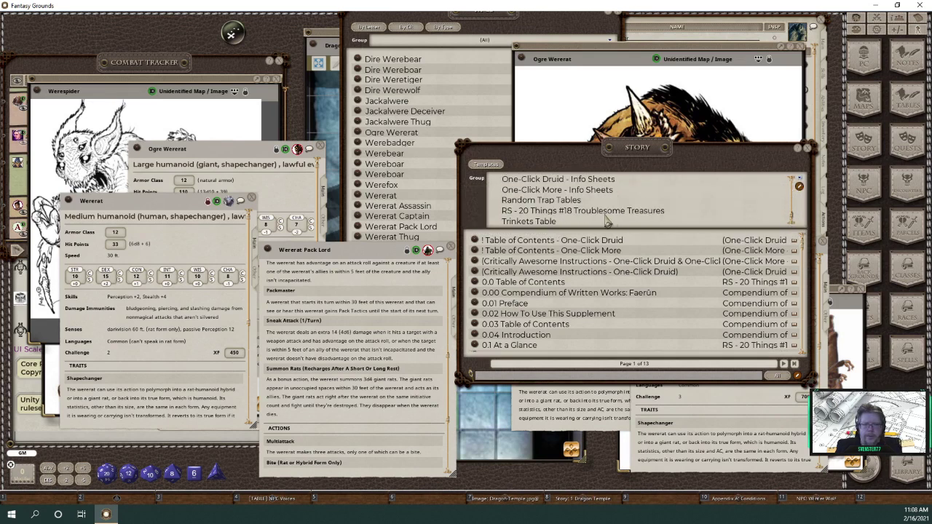
{"action": "scroll", "coordinate": [608, 217], "scroll_direction": "up", "scroll_amount": 2}
{"action": "scroll", "coordinate": [639, 209], "scroll_direction": "up", "scroll_amount": 3}
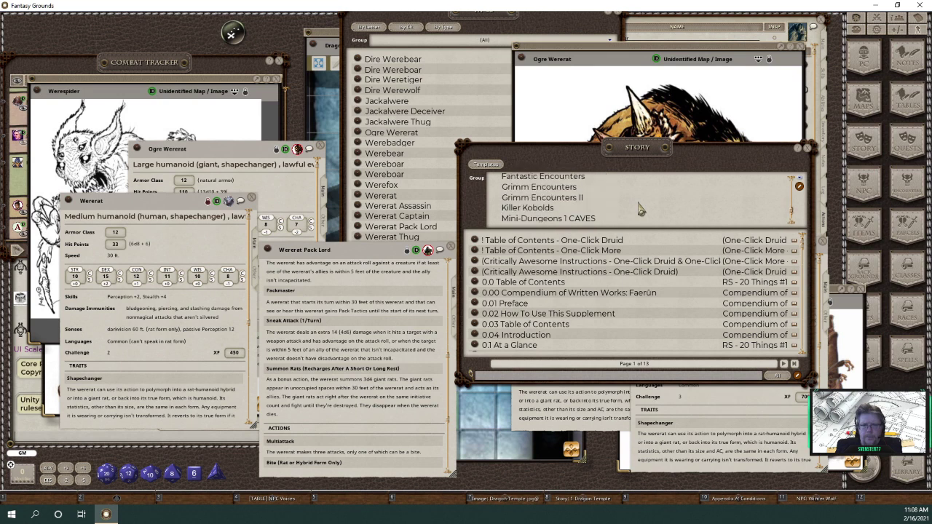
{"action": "scroll", "coordinate": [795, 218], "scroll_direction": "up", "scroll_amount": 3}
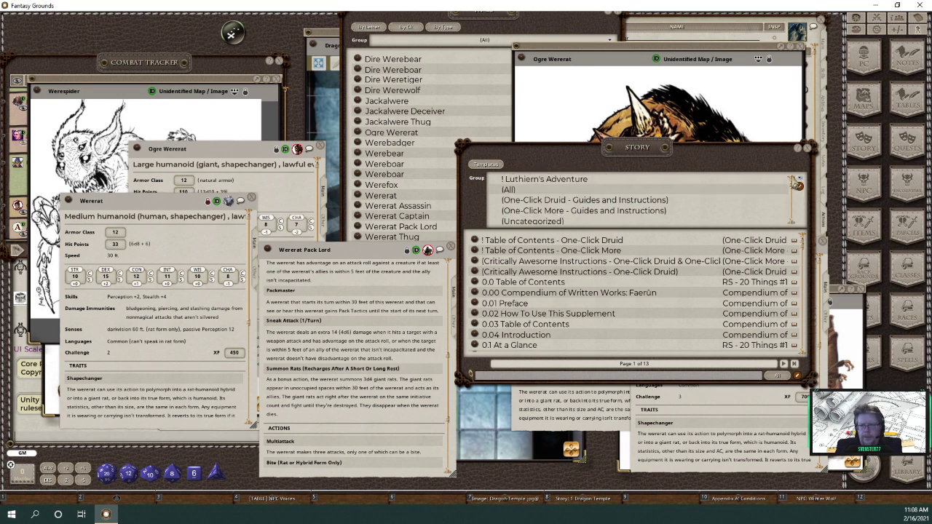
{"action": "left_click", "coordinate": [544, 181]}
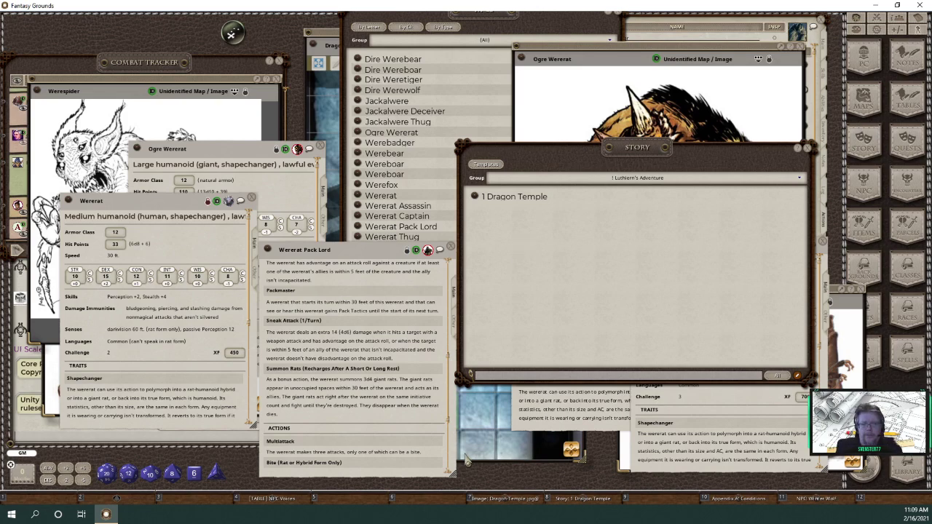
- Bring the Dragon Temple map to the front and view more of its rooms
{"action": "left_click", "coordinate": [488, 421]}
{"action": "scroll", "coordinate": [488, 421], "scroll_direction": "down", "scroll_amount": 3}
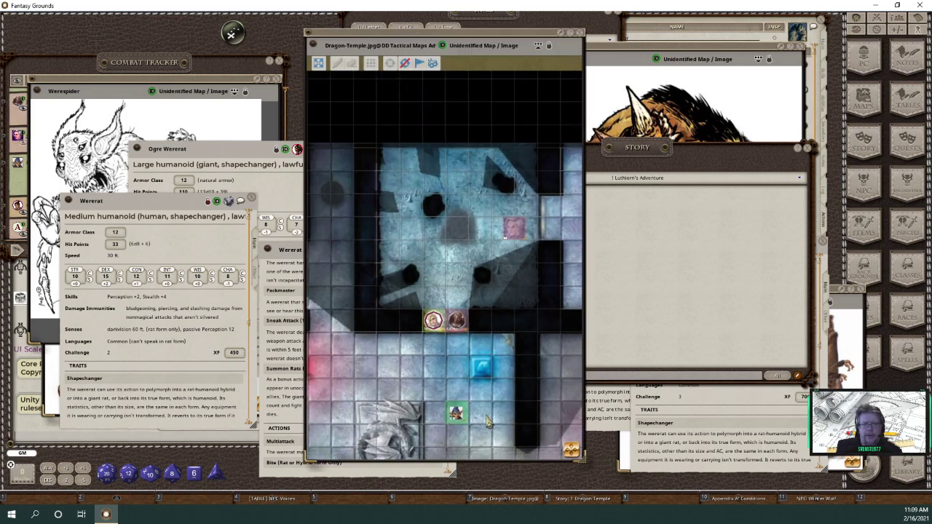
{"action": "left_click_drag", "start_coordinate": [580, 454], "coordinate": [579, 472]}
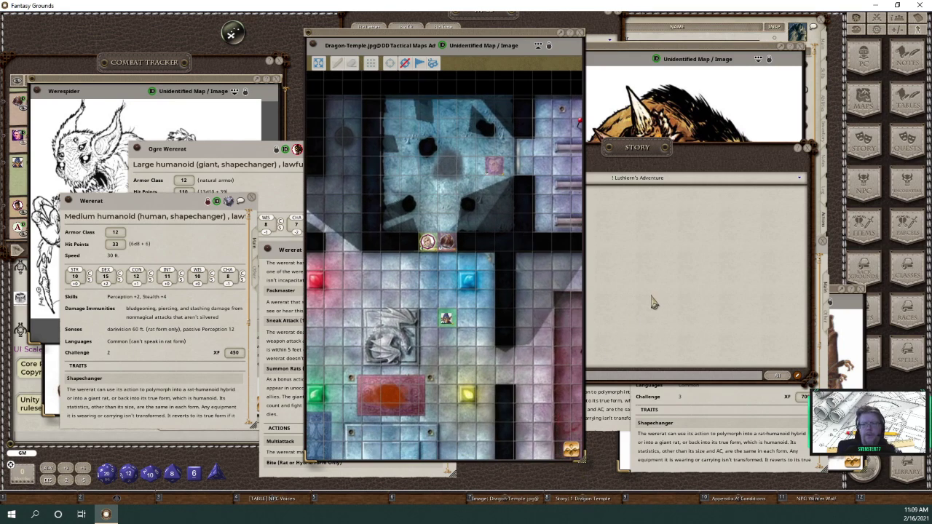
- Create a new story entry in the adventure's group and title it "2 Misc Travel"
{"action": "left_click", "coordinate": [654, 301]}
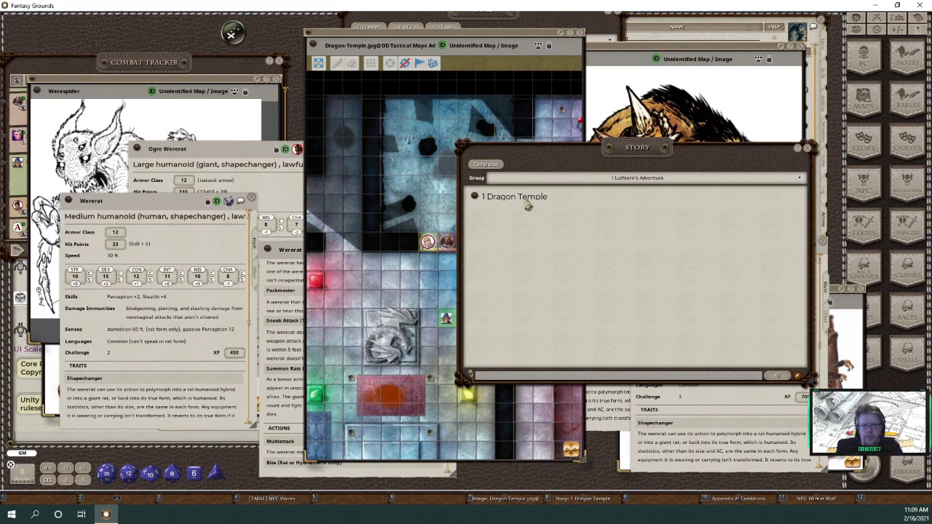
{"action": "right_click", "coordinate": [547, 303]}
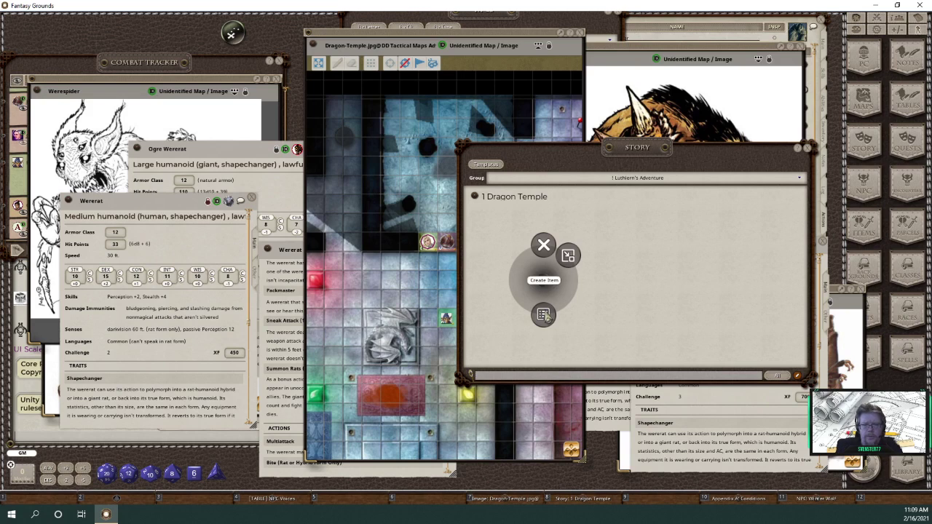
{"action": "left_click", "coordinate": [549, 315]}
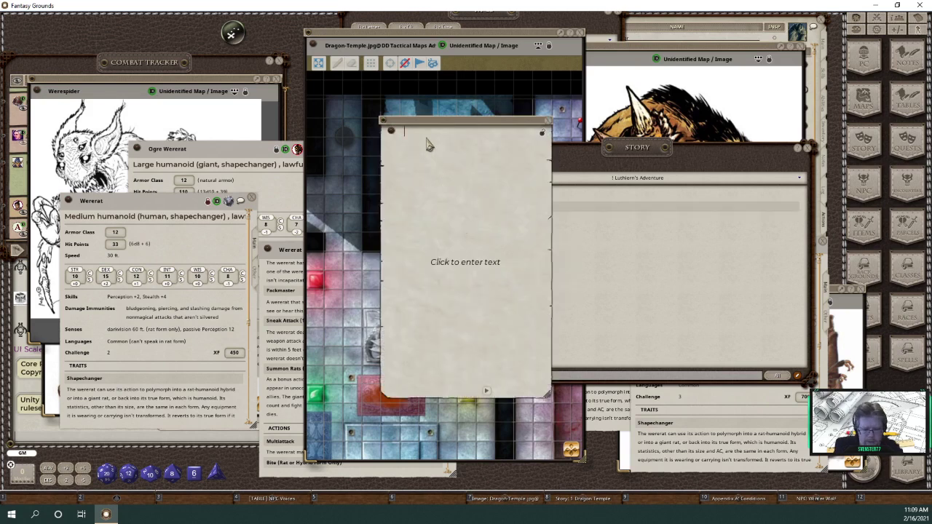
{"action": "type", "text": "2 Travel"}
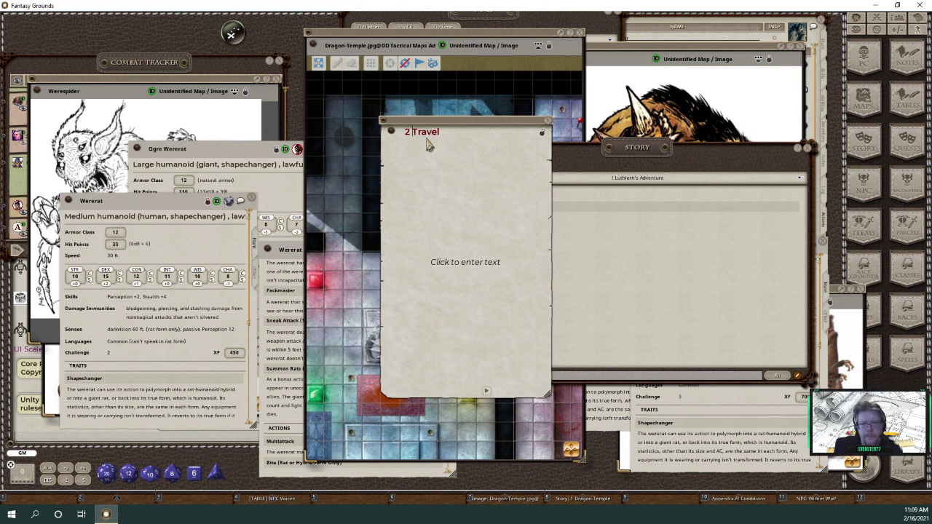
{"action": "type", "text": "Misc"}
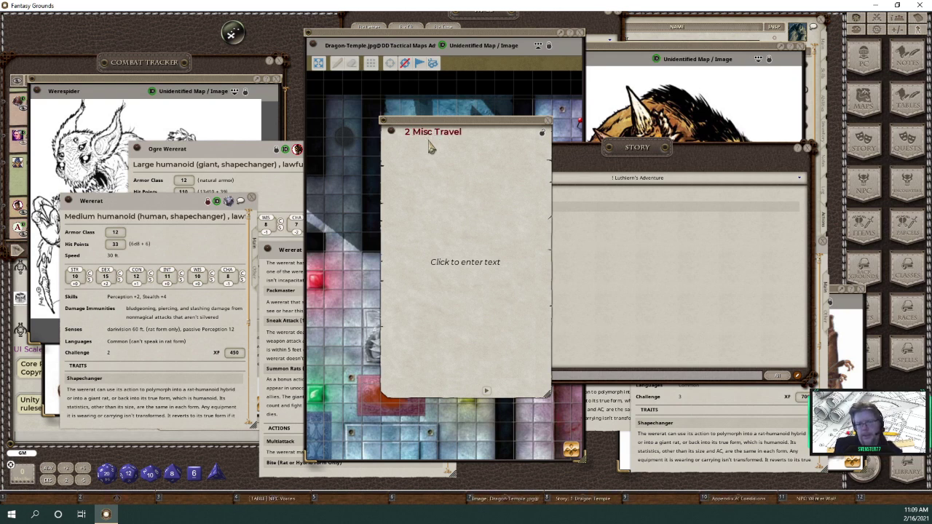
- Enter "From Dragon Temple to Fort Morningdale" in the 2 Misc Travel story body and format it as a heading
{"action": "left_click", "coordinate": [437, 160]}
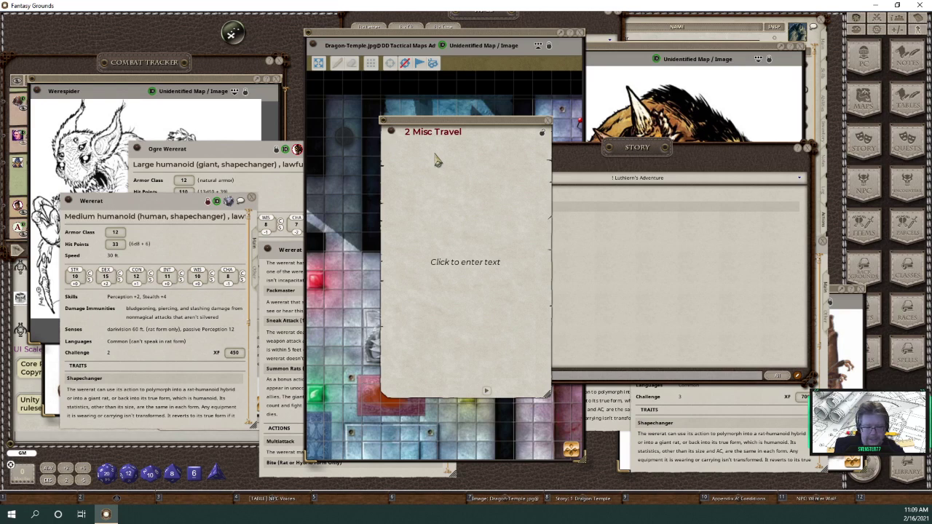
{"action": "key", "text": "shift"}
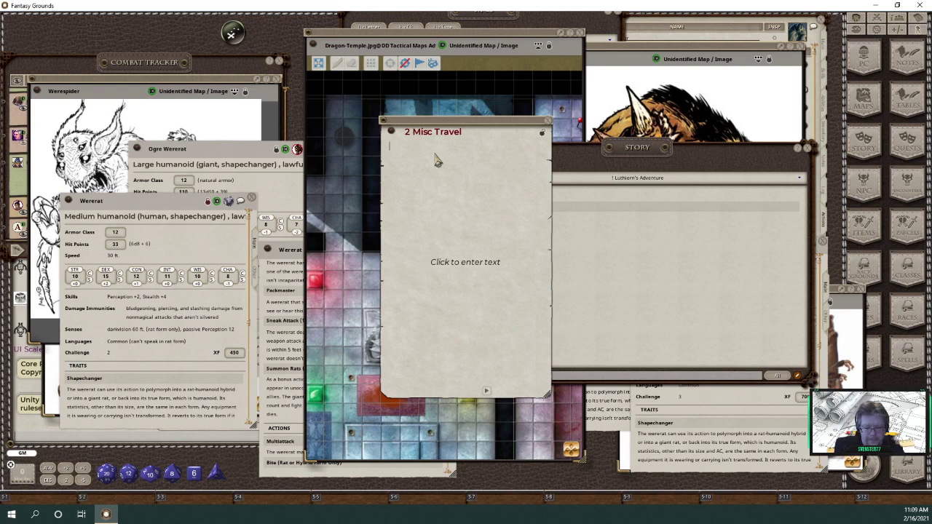
{"action": "type", "text": "From D"}
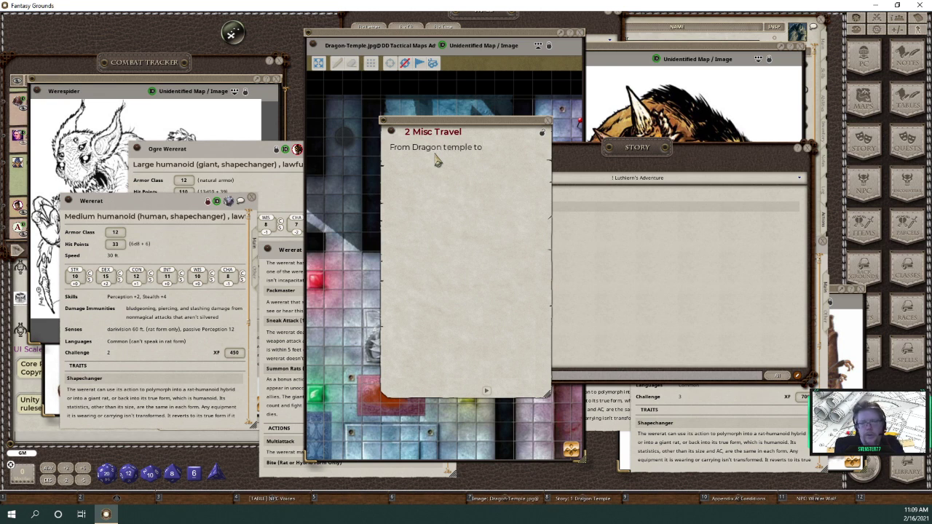
{"action": "type", "text": "ragon temple to"}
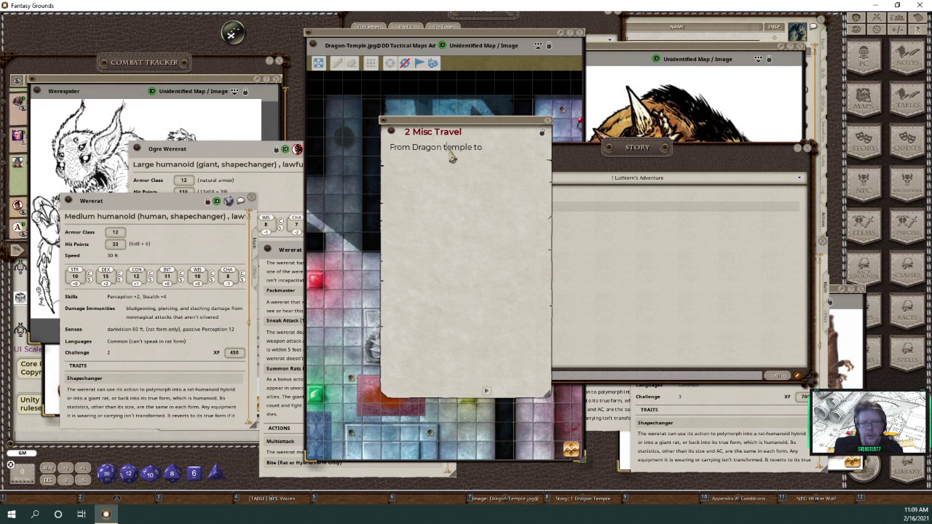
{"action": "left_click", "coordinate": [449, 154]}
{"action": "key", "text": "BackSpace"}
{"action": "type", "text": "T"}
{"action": "type", "text": "Fort Mo"}
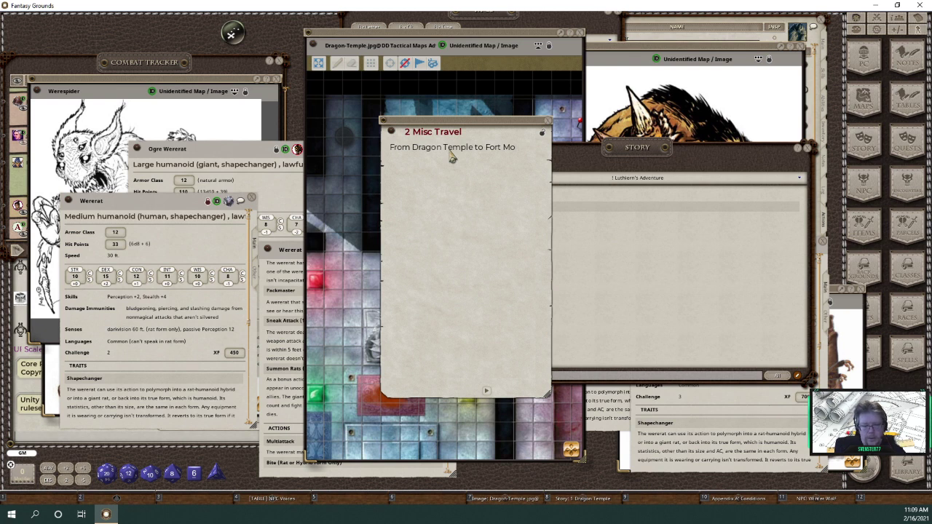
{"action": "type", "text": "rningdale"}
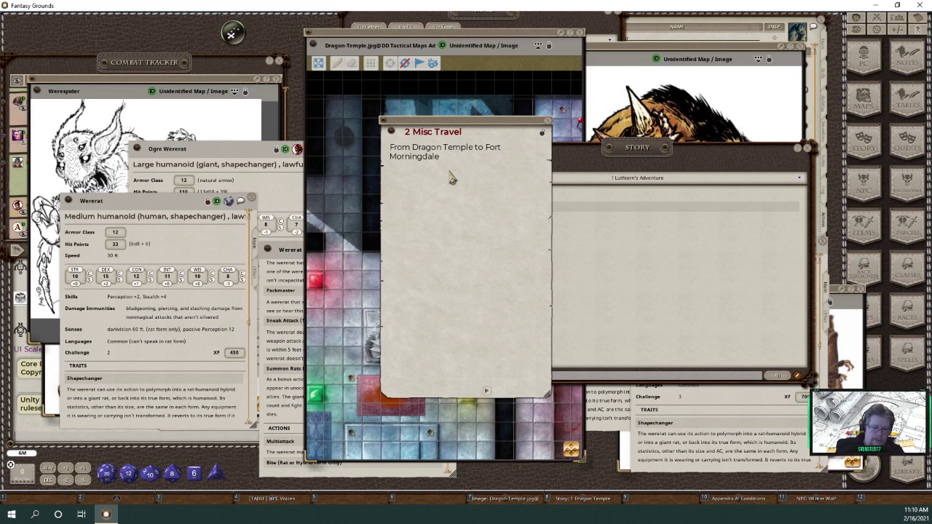
{"action": "key", "text": "ctrl+1"}
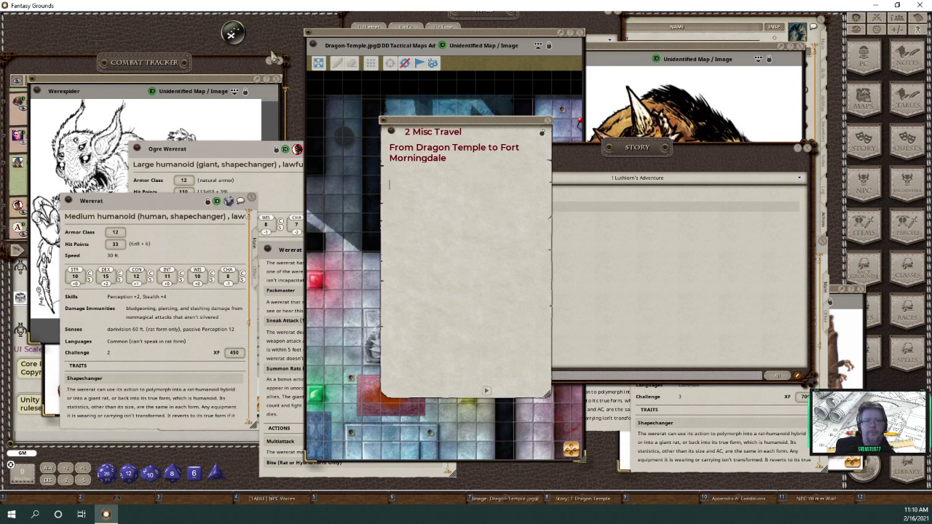
- Restore the forest ruins map, link it beneath the heading in the 2 Misc Travel story, and minimize the map
{"action": "left_click", "coordinate": [233, 34]}
{"action": "left_click_drag", "start_coordinate": [355, 39], "coordinate": [163, 42]}
{"action": "left_click", "coordinate": [527, 128]}
{"action": "left_click_drag", "start_coordinate": [527, 128], "coordinate": [679, 98]}
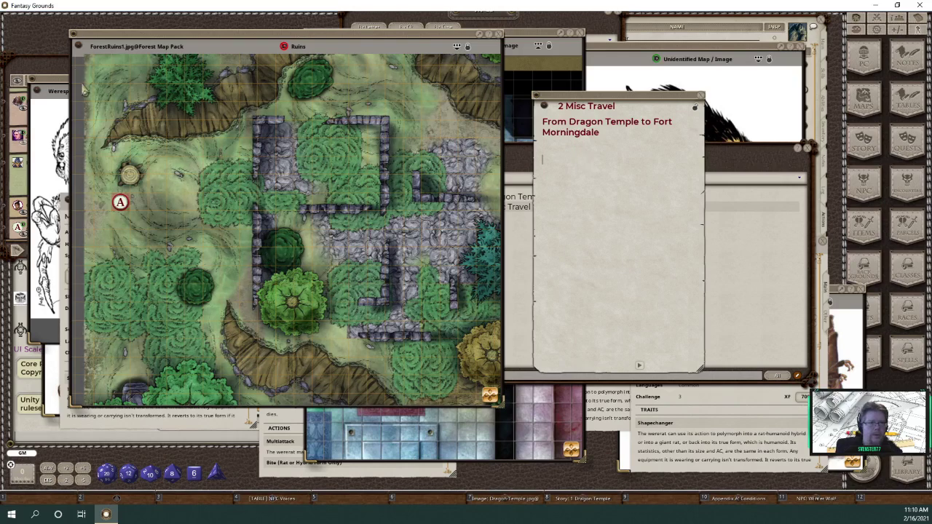
{"action": "left_click_drag", "start_coordinate": [77, 46], "coordinate": [554, 166]}
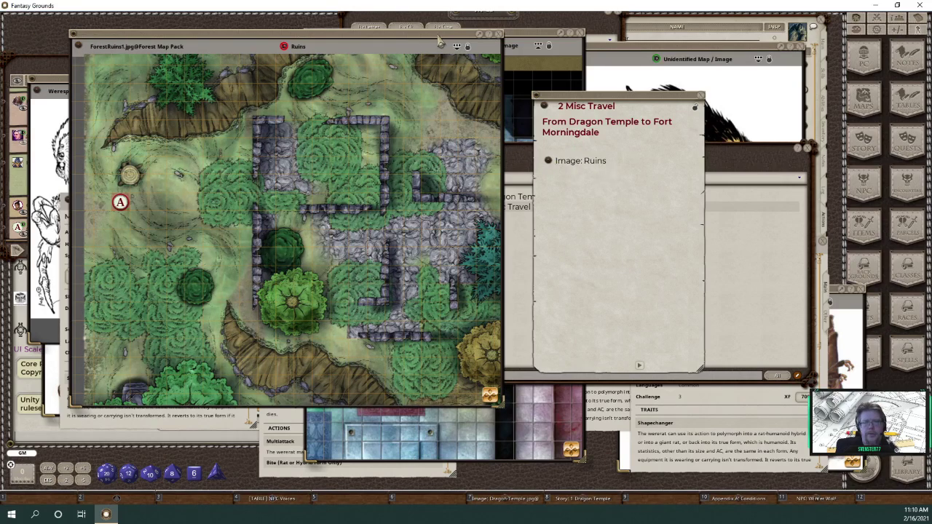
{"action": "right_click", "coordinate": [400, 123]}
{"action": "left_click", "coordinate": [401, 140]}
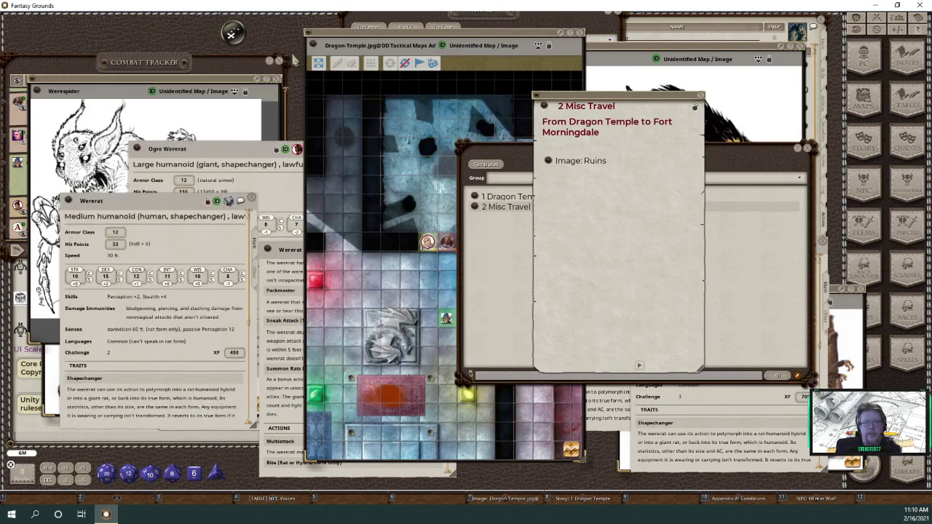
- Put away the Werespider and Wereboar images and link the Ogre Wererat image below the Ruins link in the story
{"action": "left_click_drag", "start_coordinate": [622, 103], "coordinate": [363, 121]}
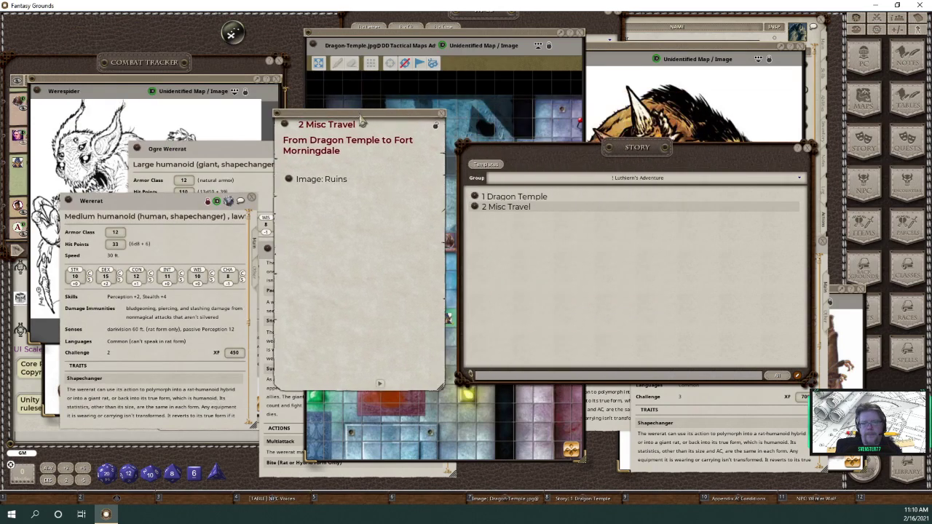
{"action": "left_click", "coordinate": [330, 201]}
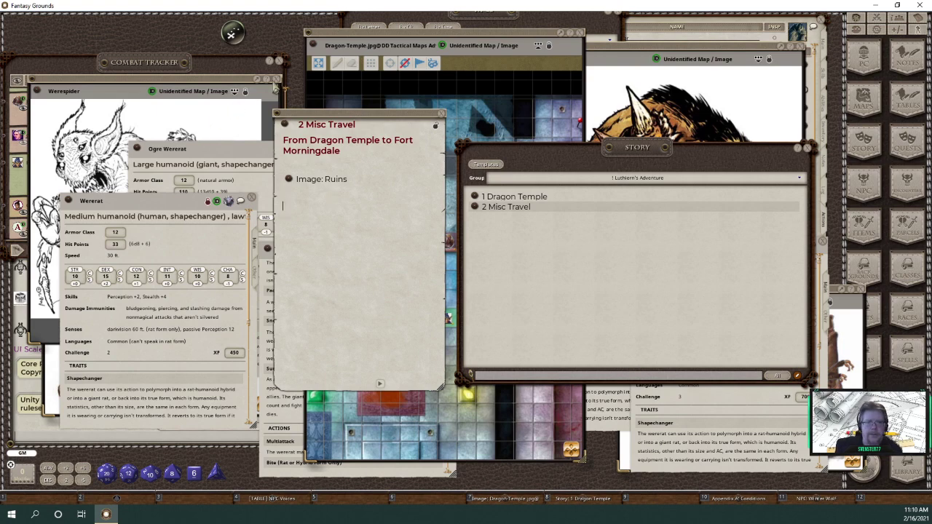
{"action": "left_click", "coordinate": [276, 80]}
{"action": "left_click", "coordinate": [252, 110]}
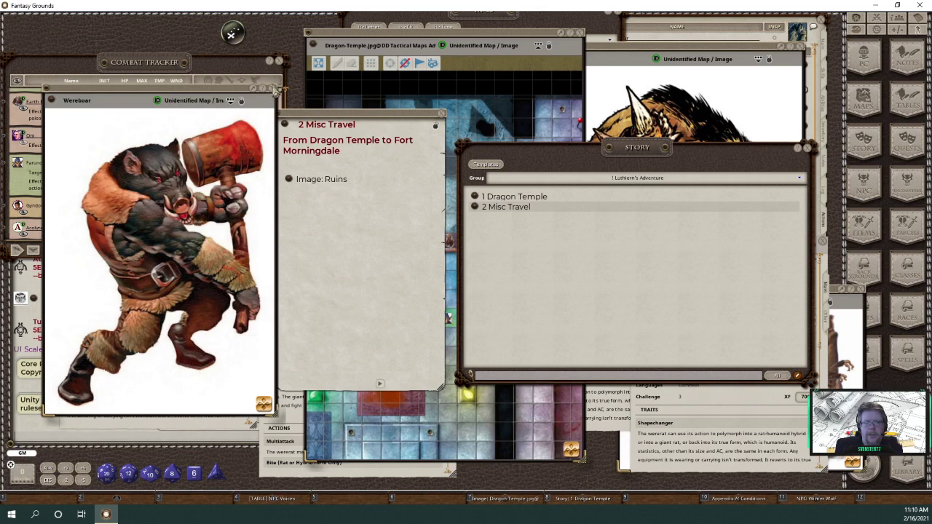
{"action": "left_click", "coordinate": [275, 89]}
{"action": "left_click", "coordinate": [703, 102]}
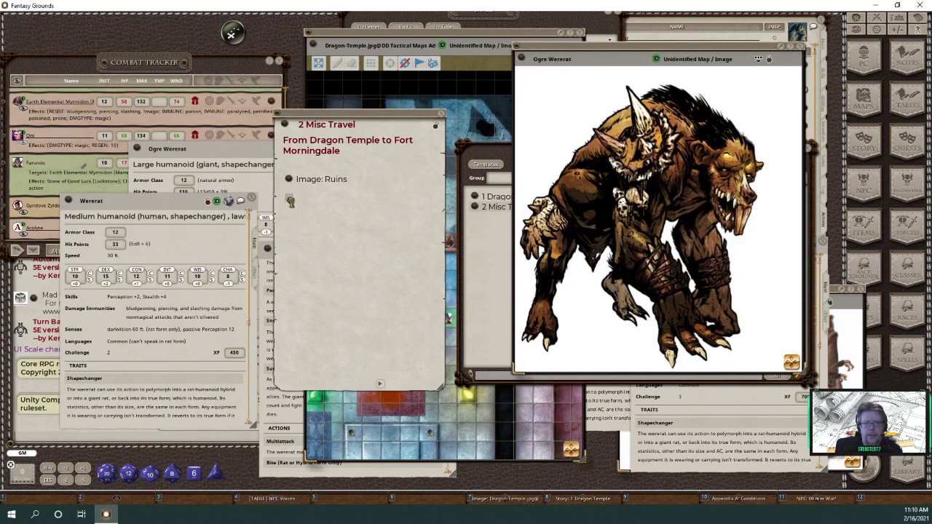
{"action": "left_click_drag", "start_coordinate": [292, 206], "coordinate": [295, 208]}
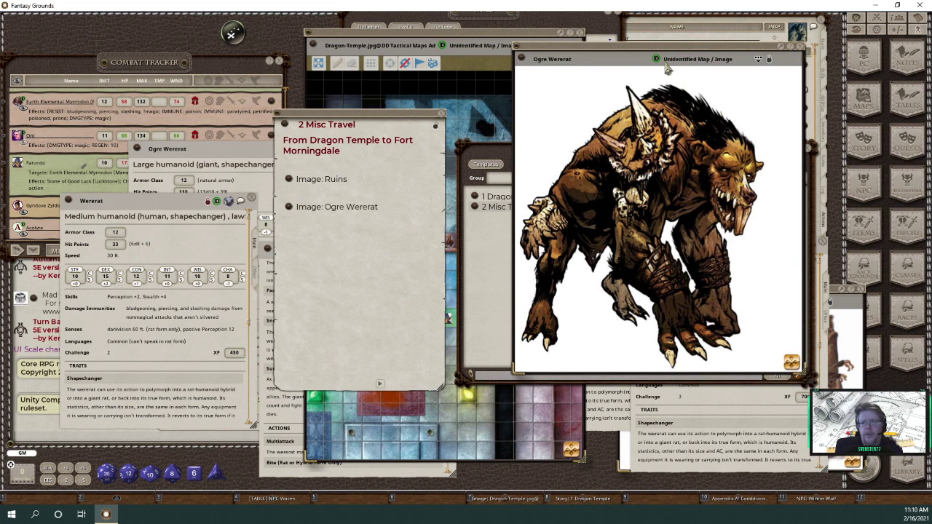
- Close the Story list, then open the Wererat Thug's image, link it below the Ogre Wererat in the story, and close the image
{"action": "left_click_drag", "start_coordinate": [591, 45], "coordinate": [86, 40]}
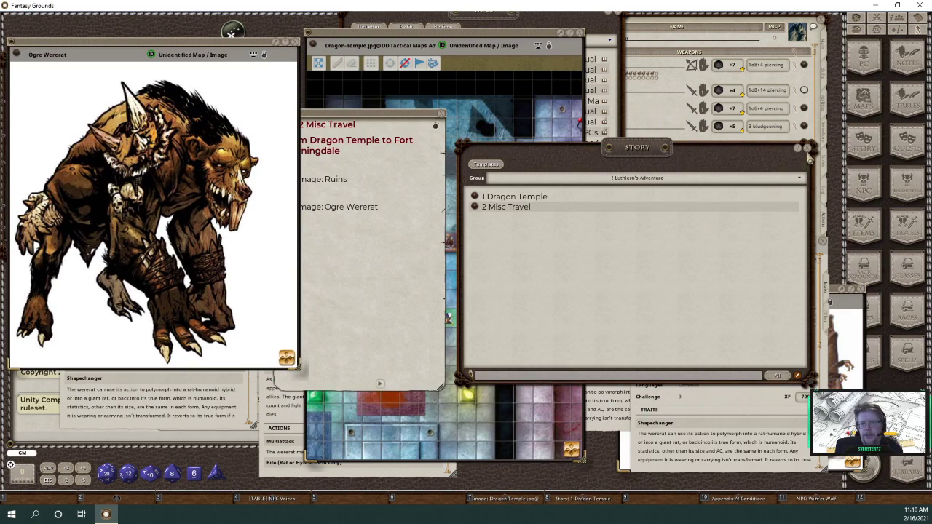
{"action": "left_click", "coordinate": [807, 149]}
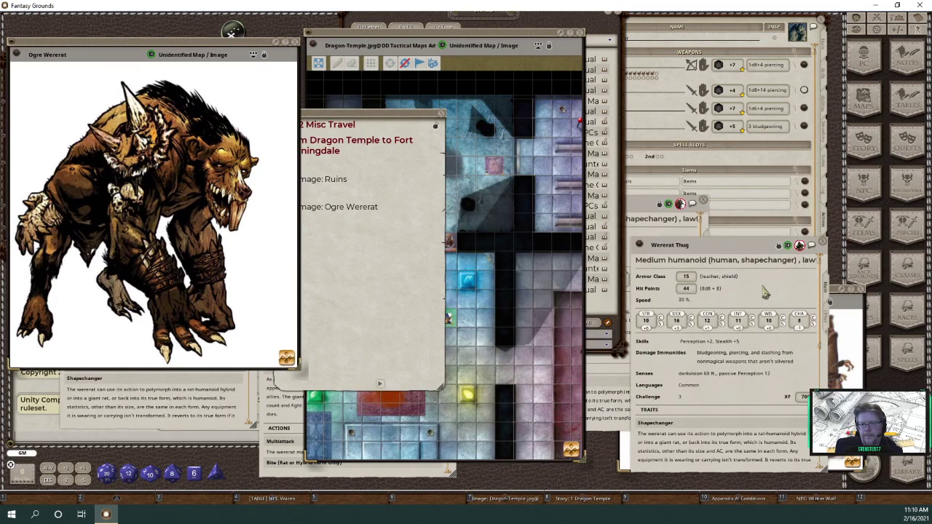
{"action": "left_click", "coordinate": [832, 323]}
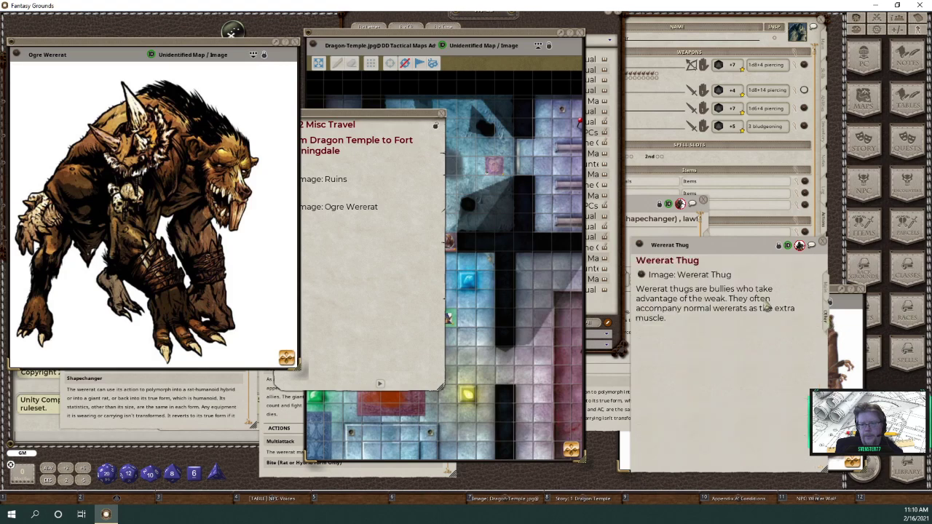
{"action": "left_click", "coordinate": [641, 274]}
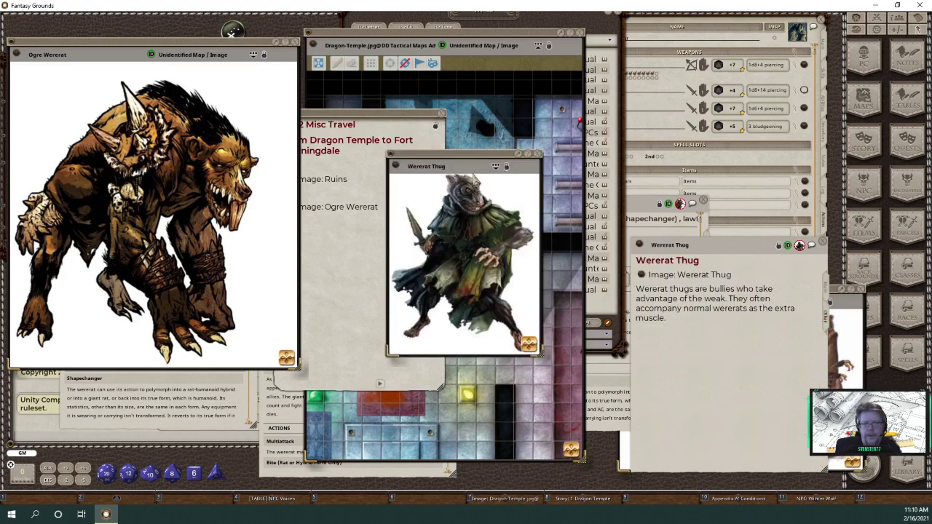
{"action": "left_click_drag", "start_coordinate": [475, 166], "coordinate": [608, 131]}
{"action": "left_click", "coordinate": [400, 115]}
{"action": "left_click_drag", "start_coordinate": [400, 115], "coordinate": [422, 114]}
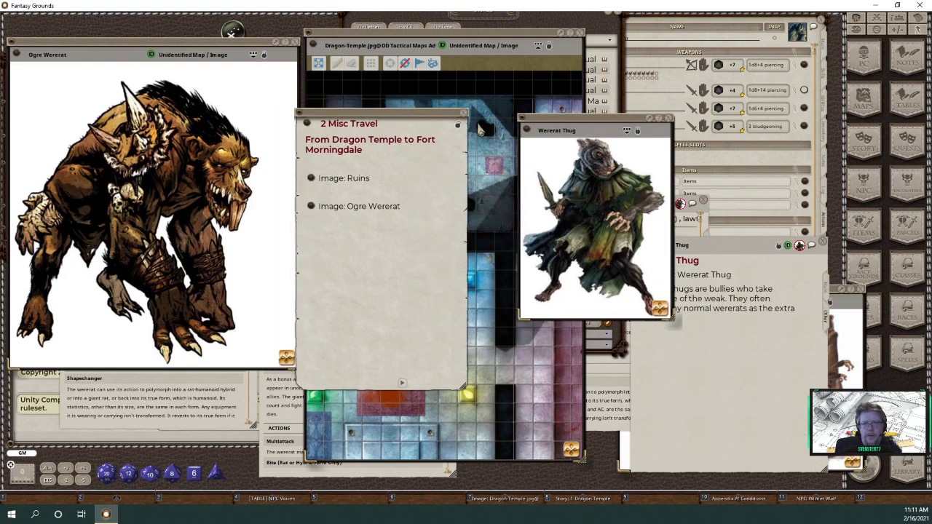
{"action": "left_click_drag", "start_coordinate": [356, 210], "coordinate": [333, 222]}
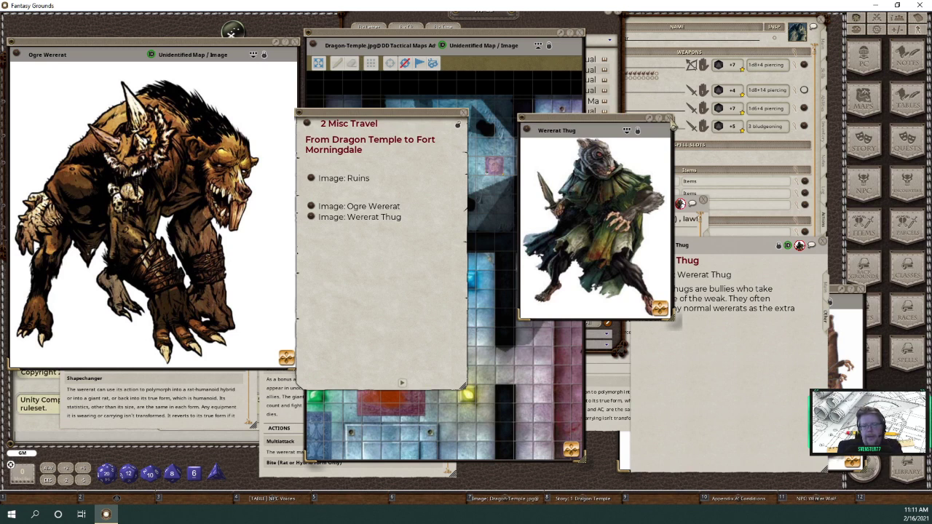
{"action": "left_click", "coordinate": [651, 118]}
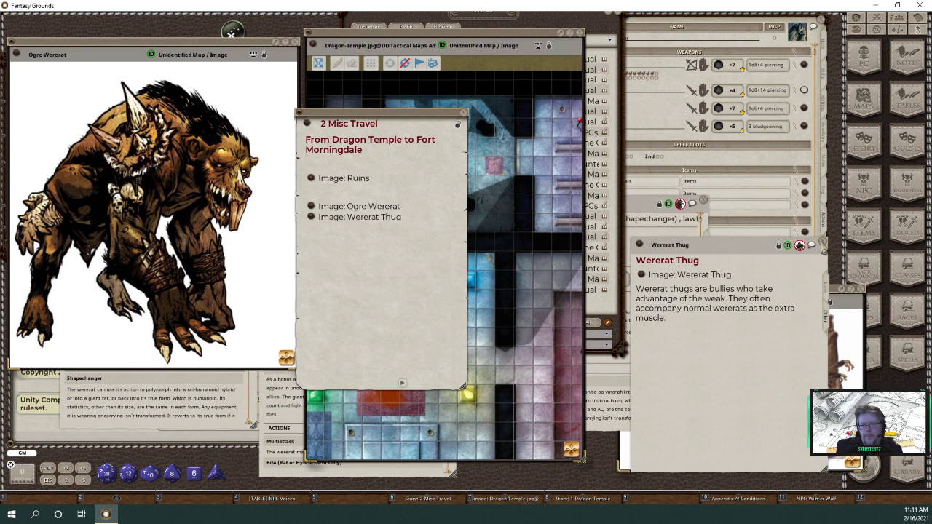
- Show the Wererat Assassin's description and link its image below the Wererat Thug in the story
{"action": "left_click", "coordinate": [635, 211]}
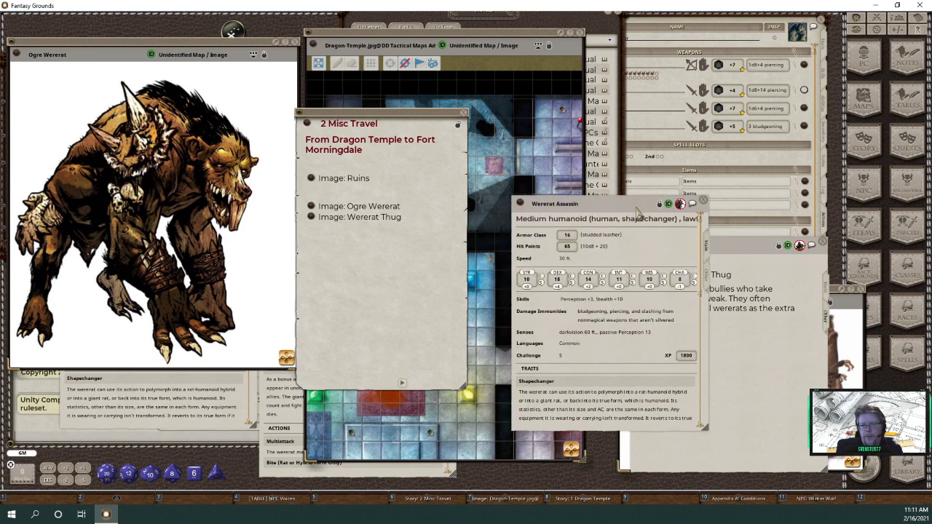
{"action": "left_click", "coordinate": [709, 276]}
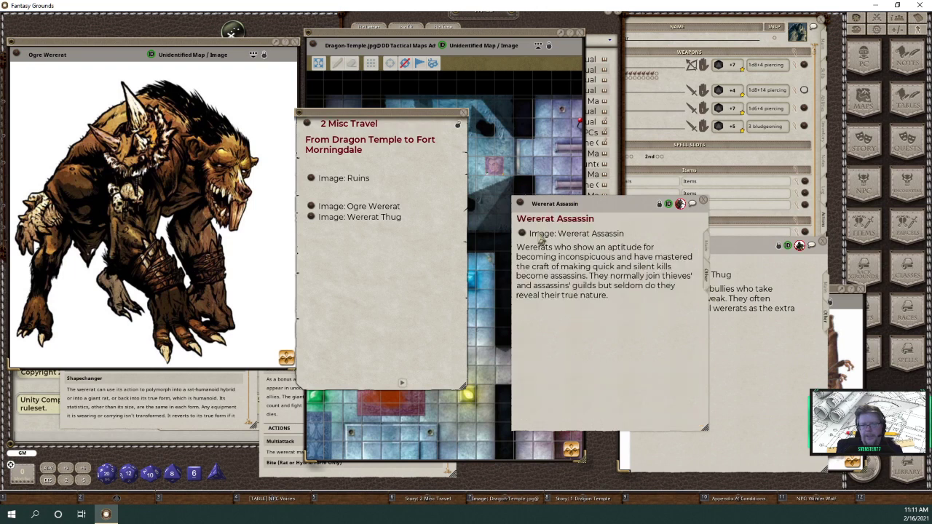
{"action": "left_click_drag", "start_coordinate": [522, 234], "coordinate": [342, 238]}
- Open the Wererat Assassin image, shrink its window, fit the whole picture inside, and mark the image as unidentified
{"action": "left_click", "coordinate": [521, 234]}
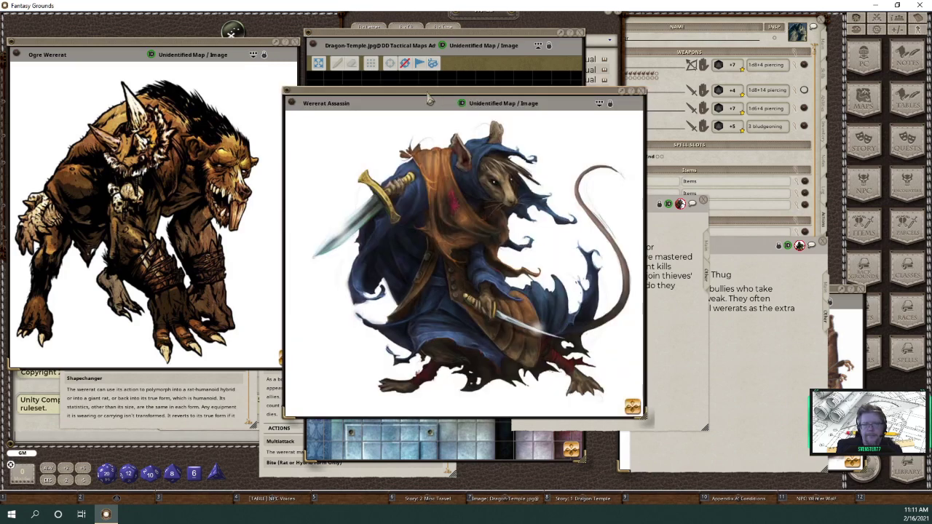
{"action": "left_click_drag", "start_coordinate": [429, 94], "coordinate": [163, 121]}
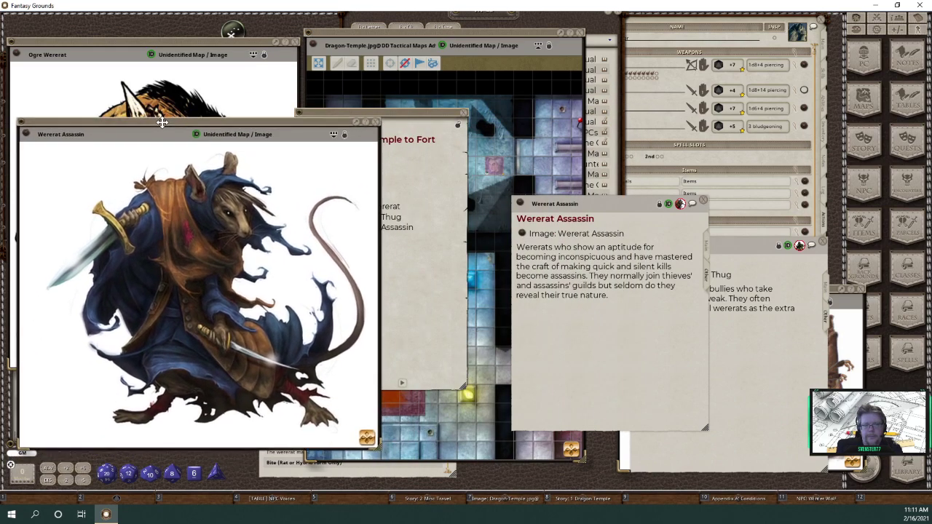
{"action": "left_click_drag", "start_coordinate": [378, 444], "coordinate": [235, 308]}
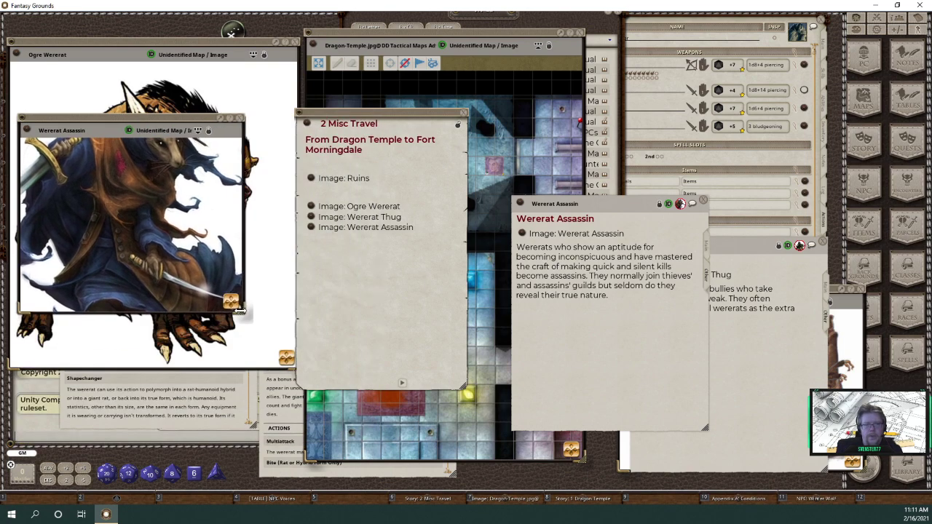
{"action": "left_click", "coordinate": [178, 141]}
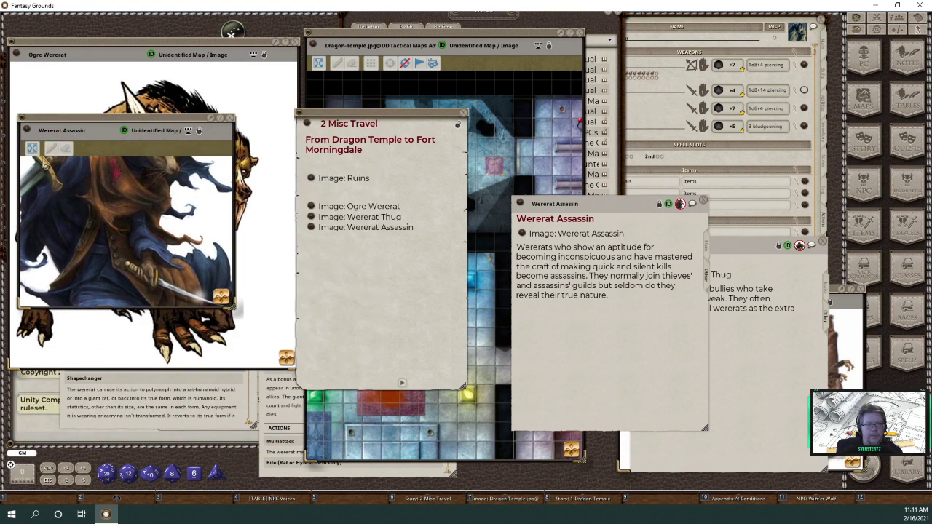
{"action": "left_click", "coordinate": [32, 148]}
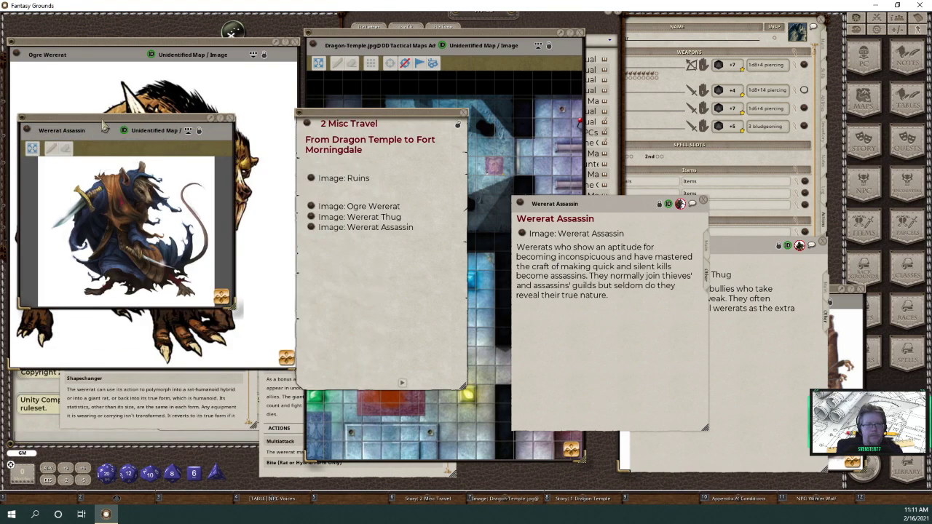
{"action": "left_click_drag", "start_coordinate": [104, 127], "coordinate": [101, 256]}
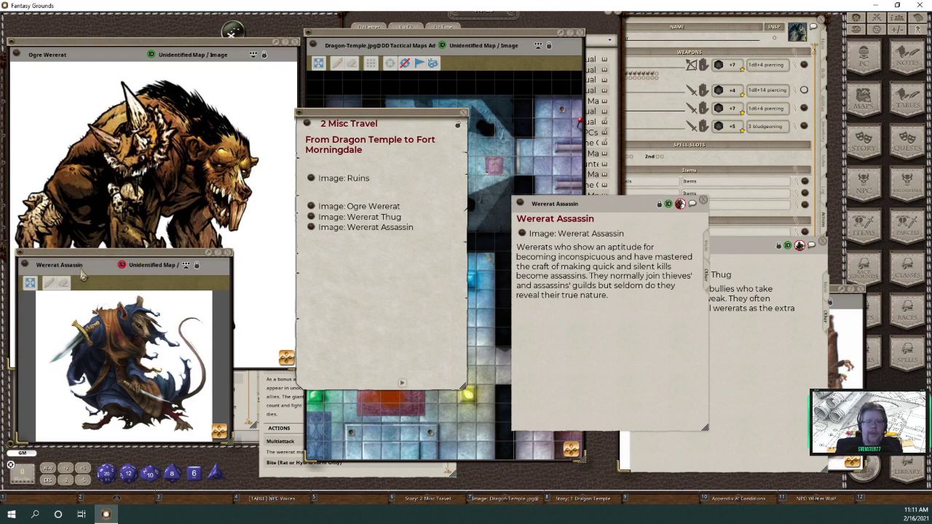
- Set the Wererat Assassin image's unidentified name to "Wererat", lock the image again and close it
{"action": "left_click", "coordinate": [197, 266]}
{"action": "left_click", "coordinate": [161, 268]}
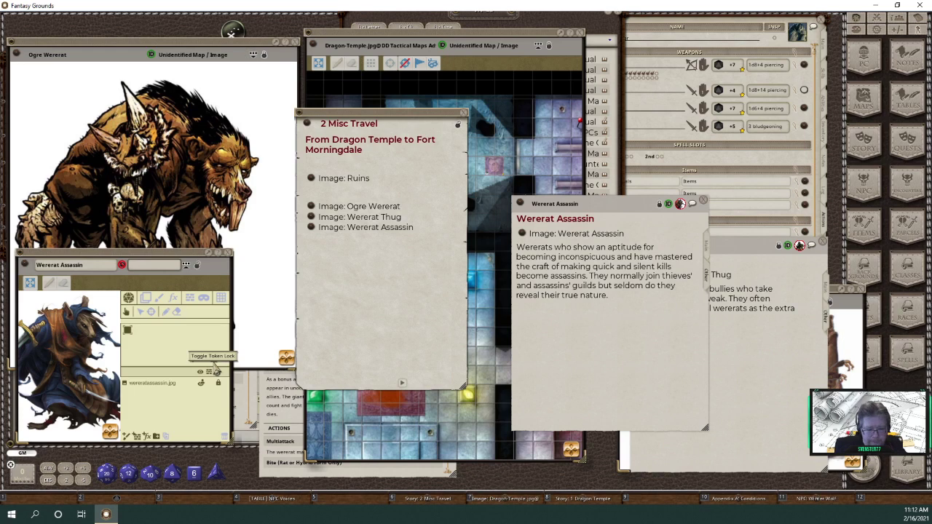
{"action": "type", "text": "Wererat"}
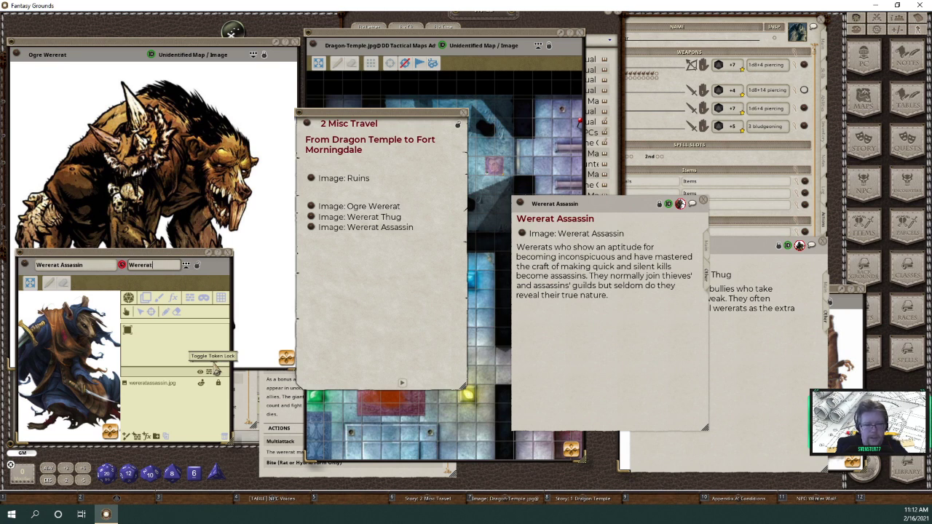
{"action": "left_click", "coordinate": [196, 267]}
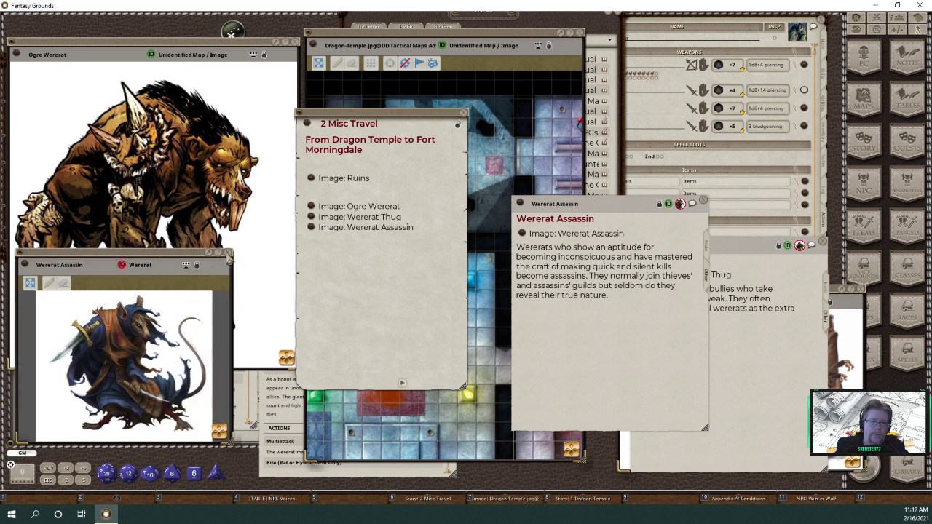
{"action": "left_click", "coordinate": [229, 254]}
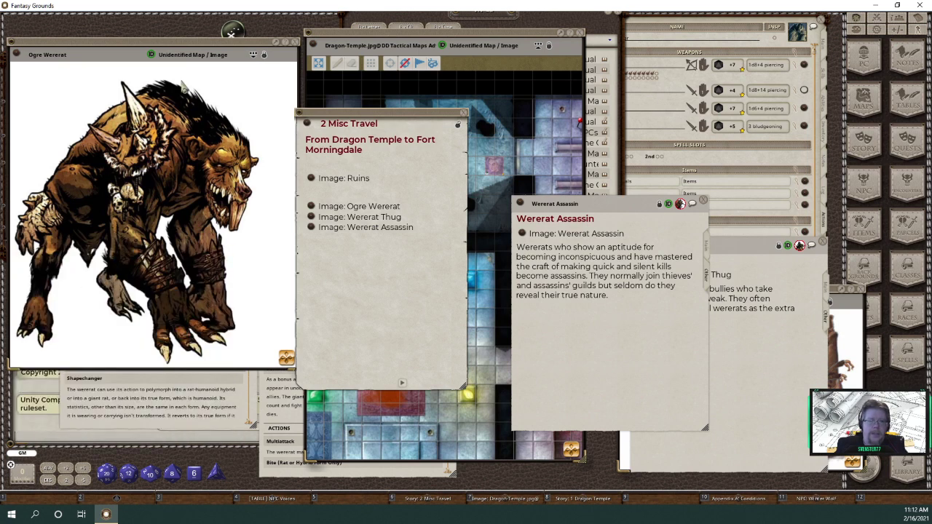
- Set the Ogre Wererat image's unidentified name to "Large Wererat", lock the image and mark it as unidentified
{"action": "left_click", "coordinate": [263, 56]}
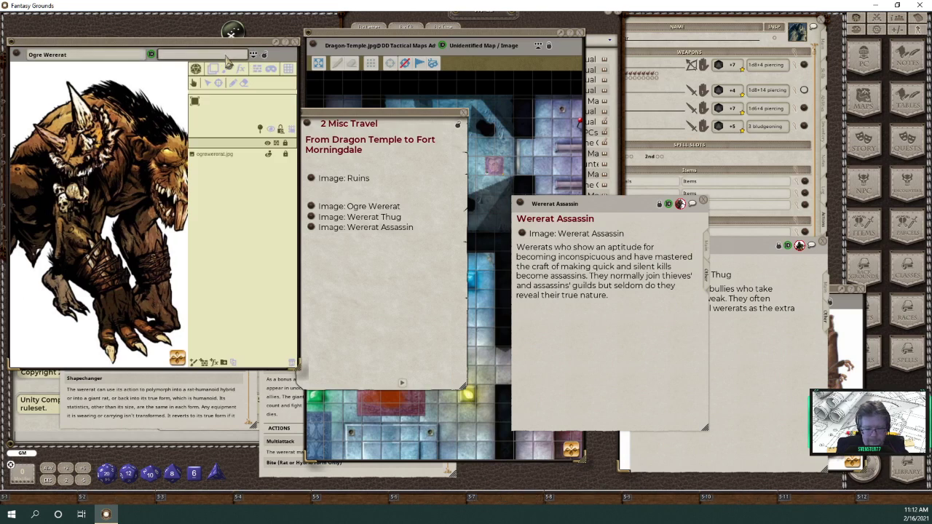
{"action": "type", "text": "Large"}
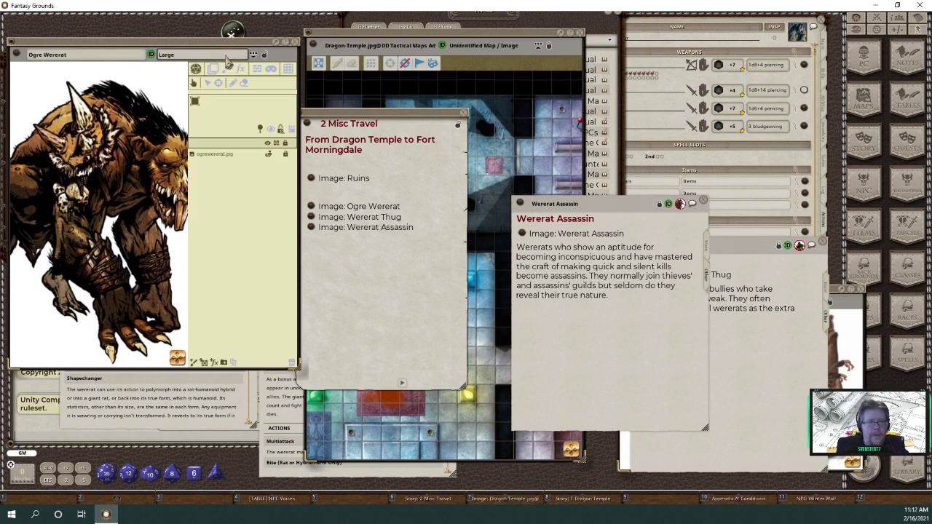
{"action": "type", "text": " Wererat"}
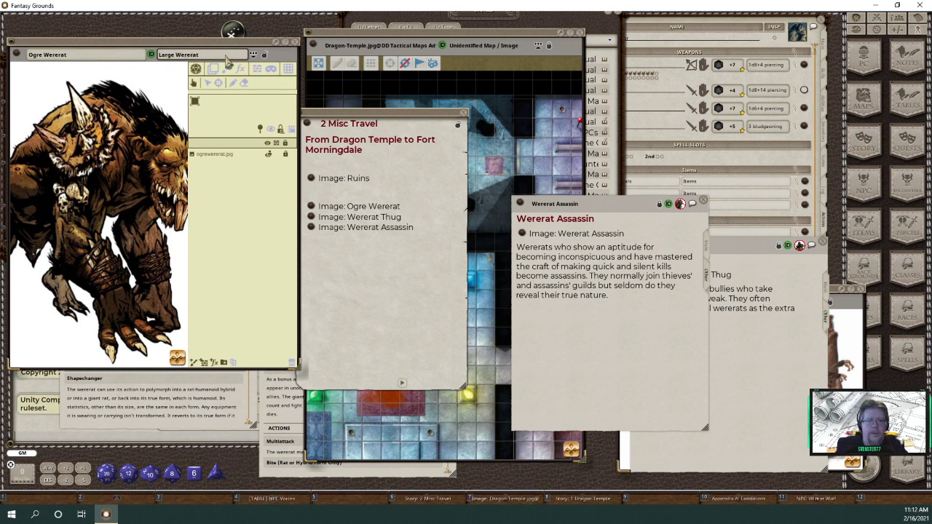
{"action": "left_click", "coordinate": [255, 57]}
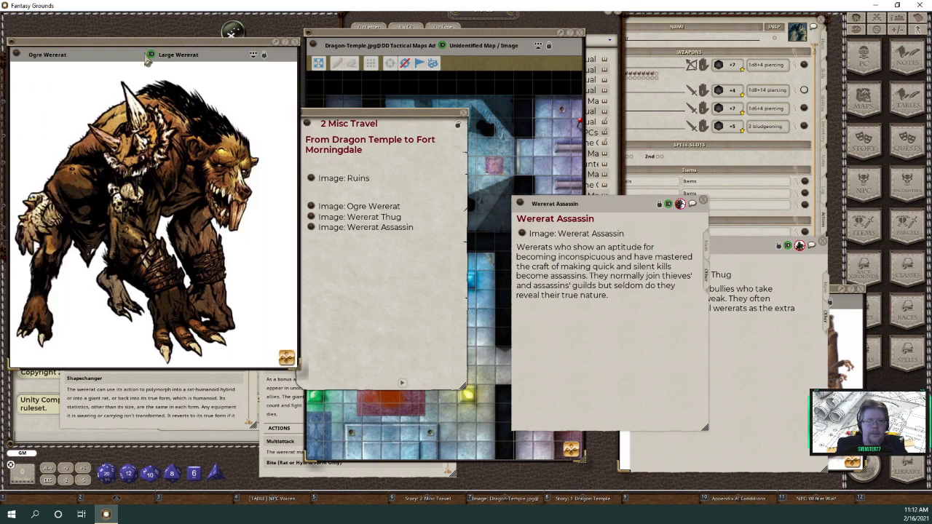
{"action": "left_click", "coordinate": [150, 58]}
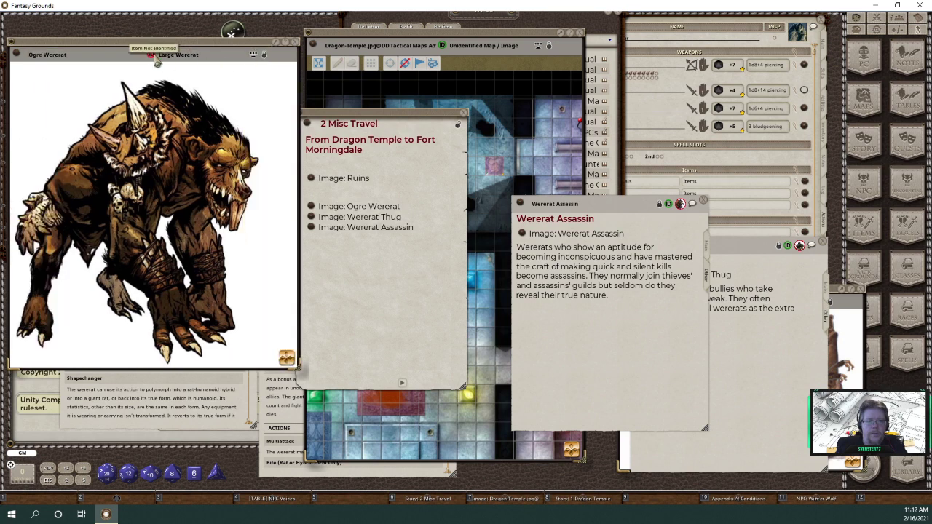
- Open the Wererat Thug's image, unlock it and enlarge its window until the unidentified name field fits
{"action": "left_click", "coordinate": [756, 276]}
{"action": "left_click", "coordinate": [645, 277]}
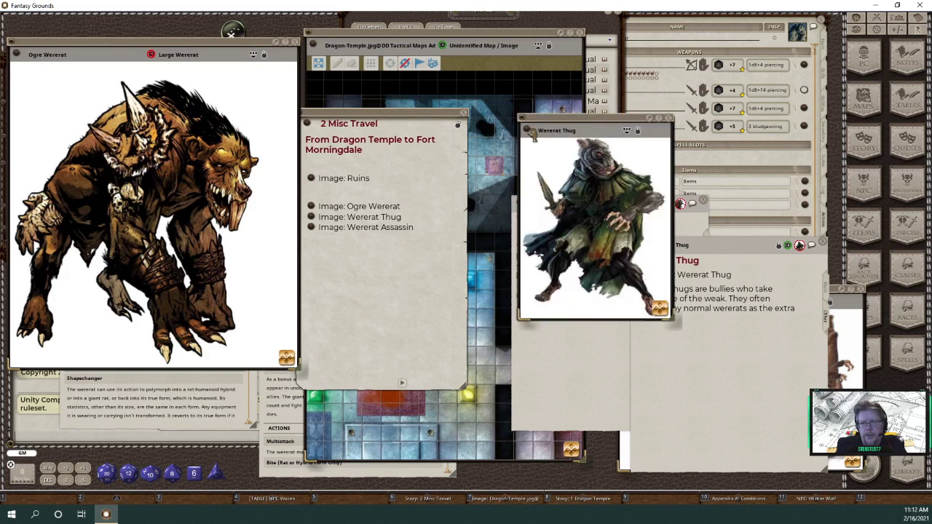
{"action": "left_click", "coordinate": [638, 132]}
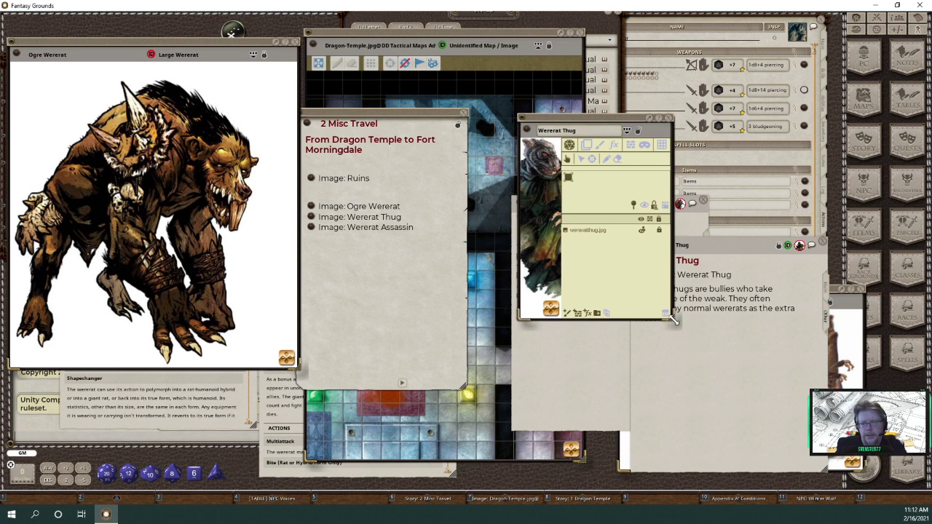
{"action": "left_click_drag", "start_coordinate": [674, 321], "coordinate": [788, 359]}
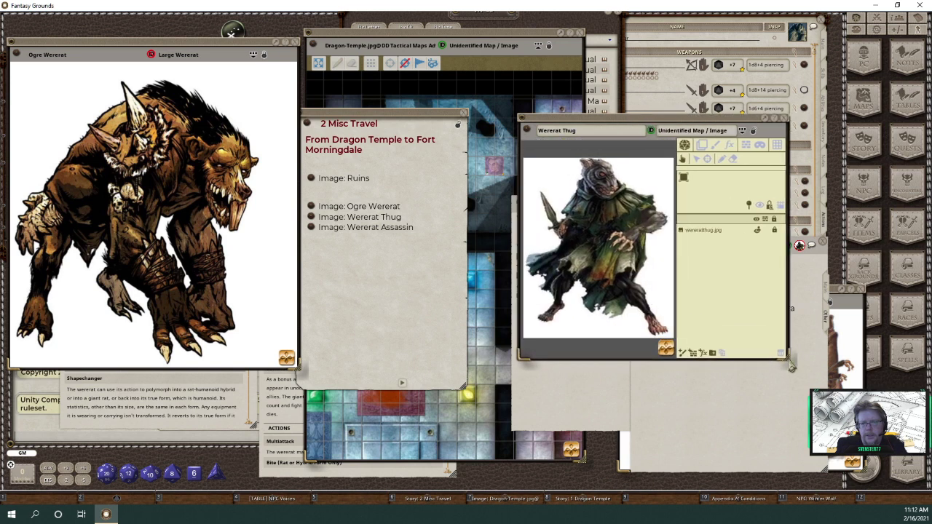
- Set the Wererat Thug image's unidentified name to "Wererat", mark it as unidentified, lock it and close it
{"action": "left_click", "coordinate": [694, 131]}
{"action": "type", "text": "Wererat"}
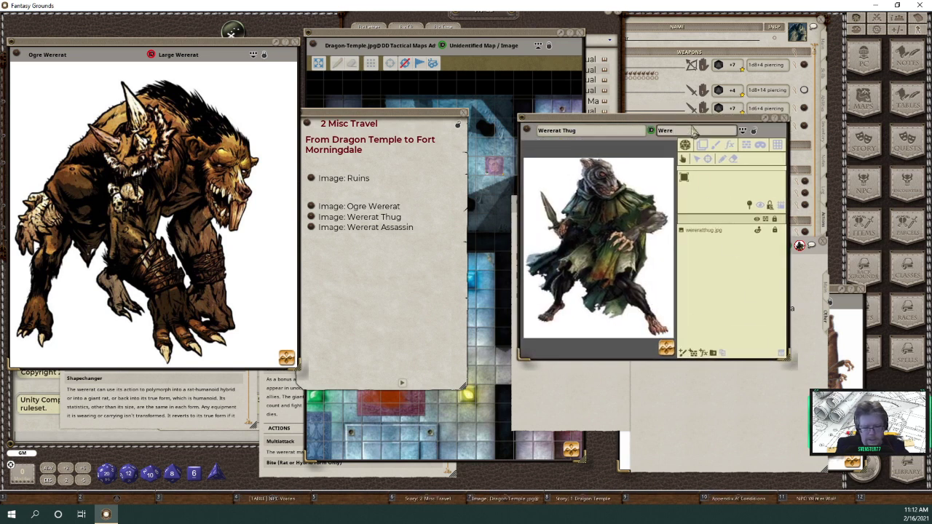
{"action": "left_click", "coordinate": [651, 131]}
{"action": "left_click", "coordinate": [754, 133]}
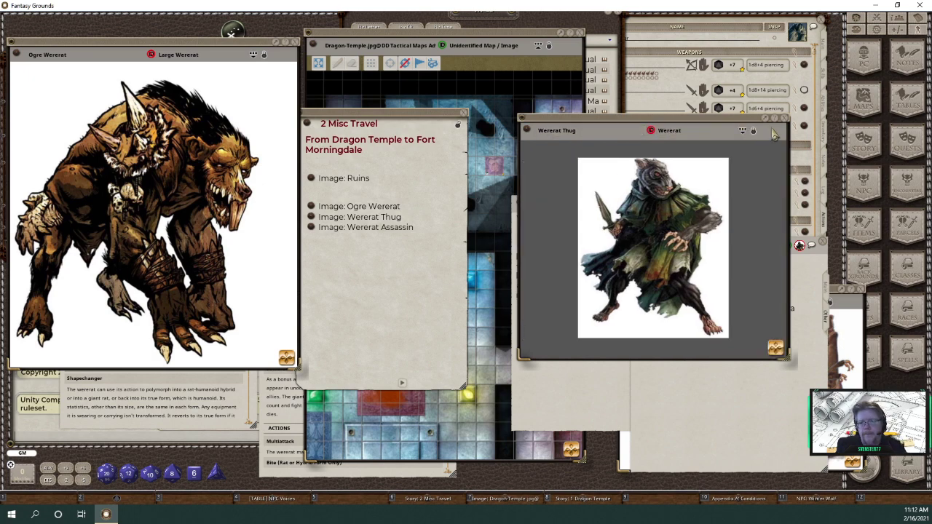
{"action": "left_click", "coordinate": [785, 120]}
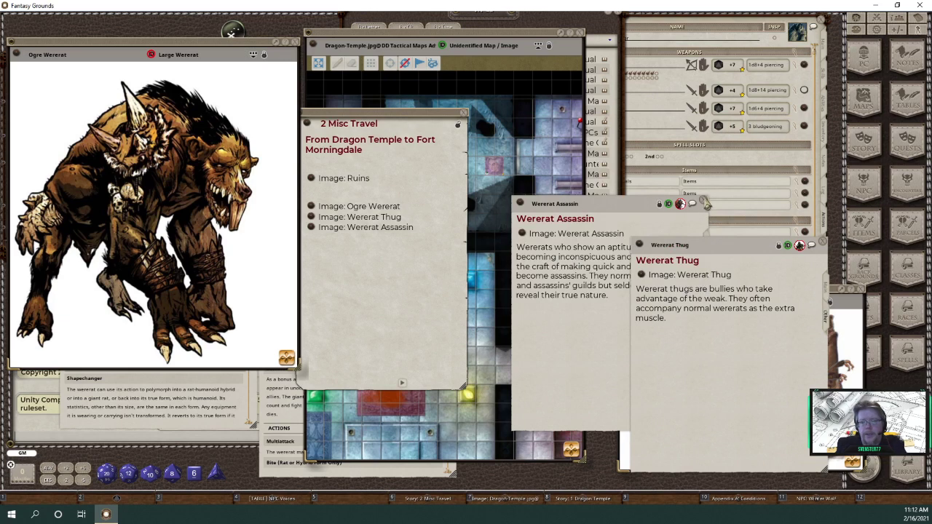
- Close the leftover Beetle, Chag image and align the Wererat Assassin window beside the Wererat Thug window
{"action": "left_click_drag", "start_coordinate": [634, 203], "coordinate": [624, 234]}
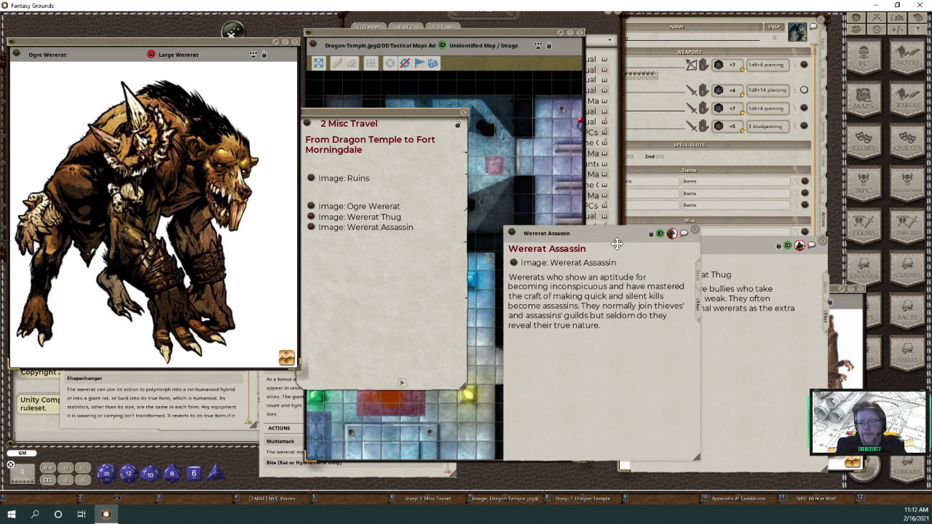
{"action": "left_click", "coordinate": [846, 308]}
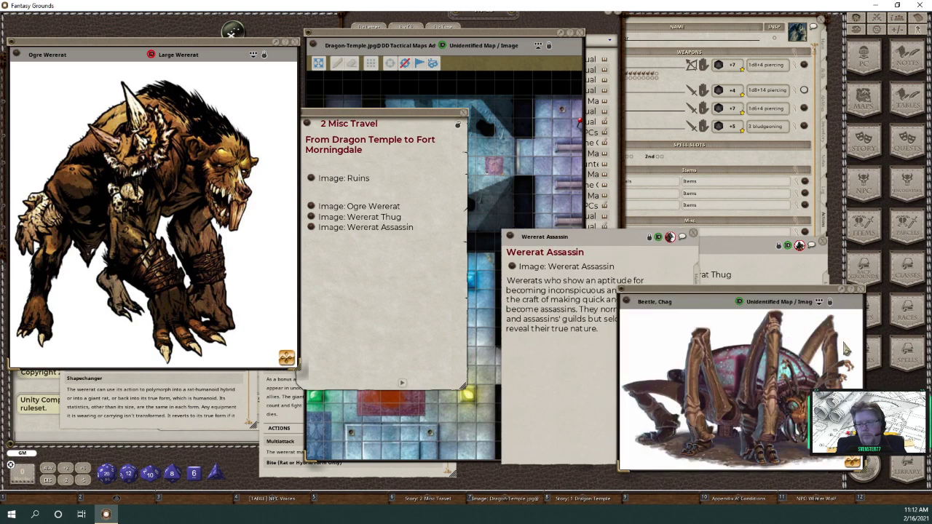
{"action": "left_click", "coordinate": [864, 295]}
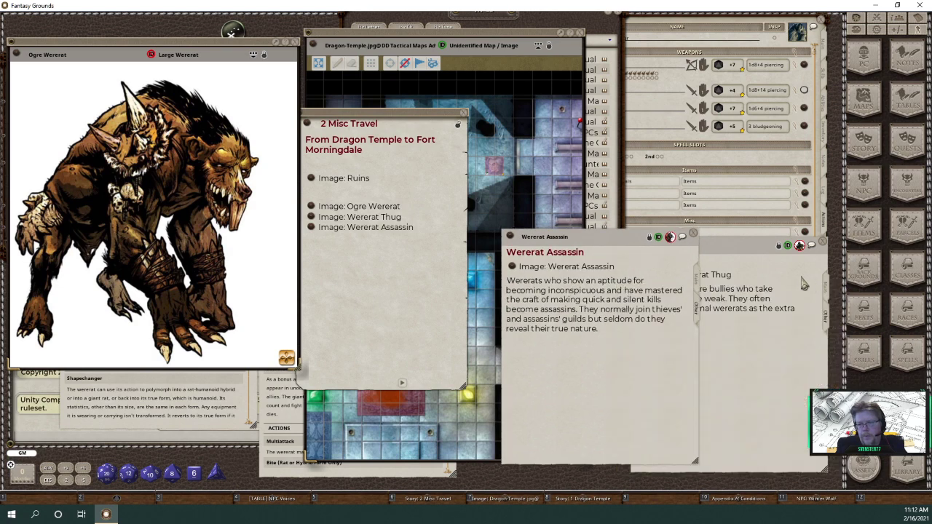
{"action": "left_click_drag", "start_coordinate": [625, 241], "coordinate": [618, 222]}
{"action": "mouse_move", "coordinate": [609, 255]}
{"action": "left_mouse_down"}
{"action": "mouse_move", "coordinate": [622, 301]}
{"action": "mouse_move", "coordinate": [624, 262]}
{"action": "left_mouse_up"}
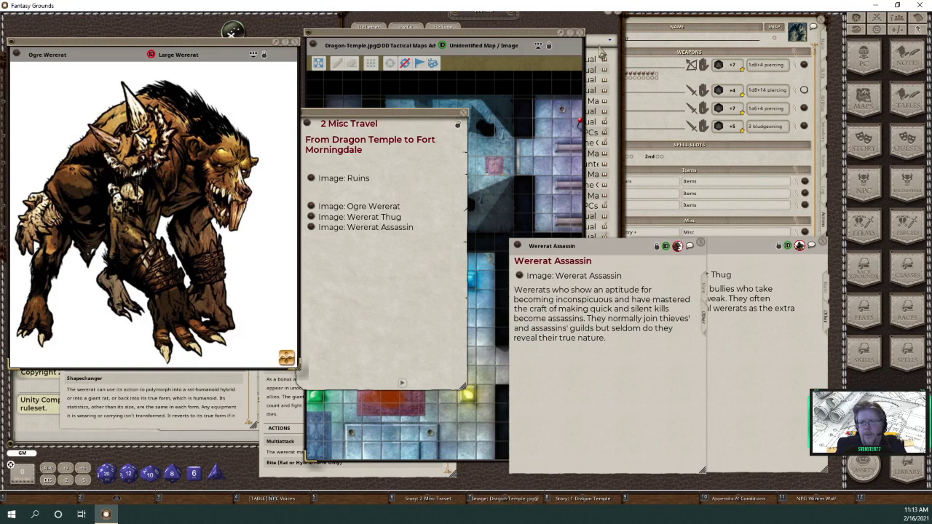
- Bring the NPC list forward and arrange the Wererat Pack Lord and Wererat sheets beside it
{"action": "left_click", "coordinate": [597, 24]}
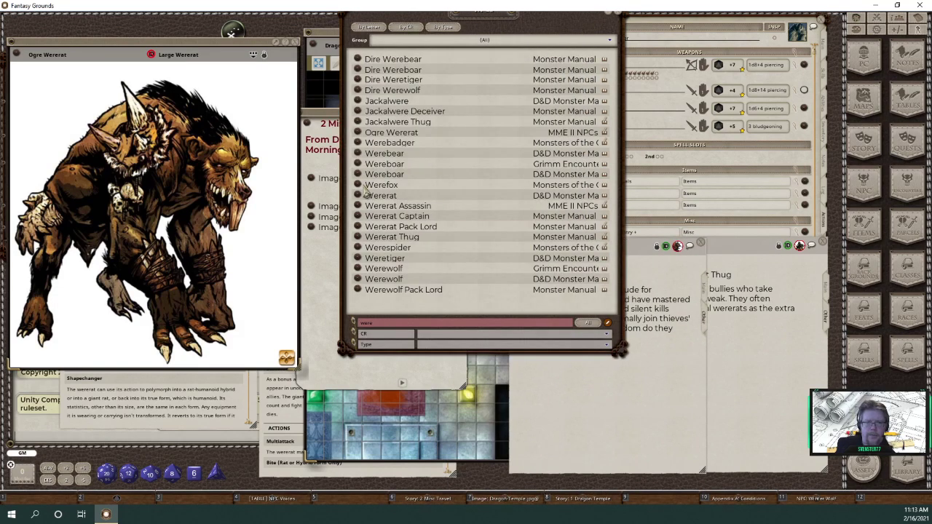
{"action": "left_click", "coordinate": [357, 226]}
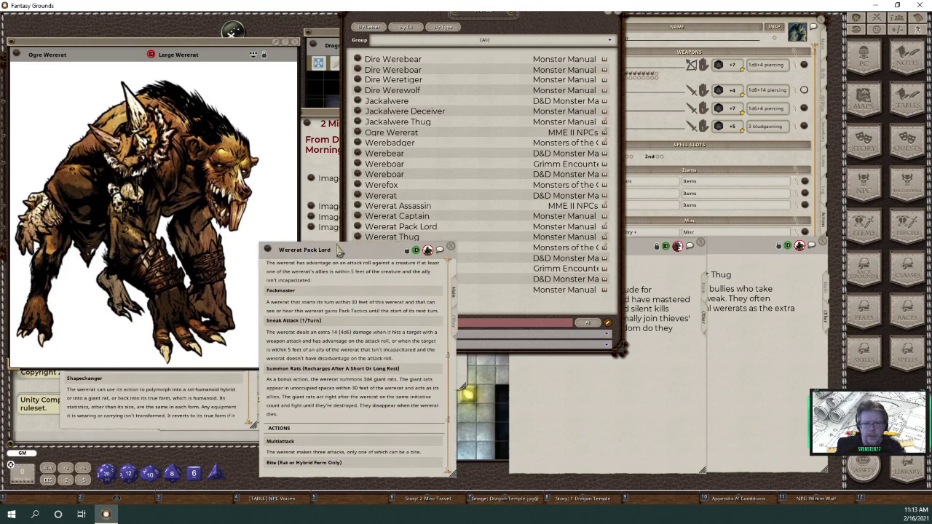
{"action": "left_click_drag", "start_coordinate": [342, 250], "coordinate": [750, 200]}
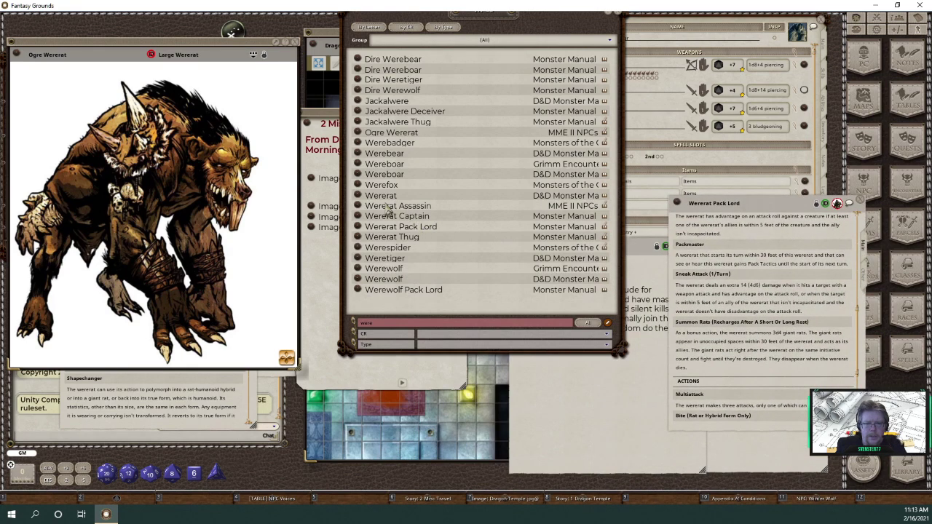
{"action": "left_click", "coordinate": [358, 196]}
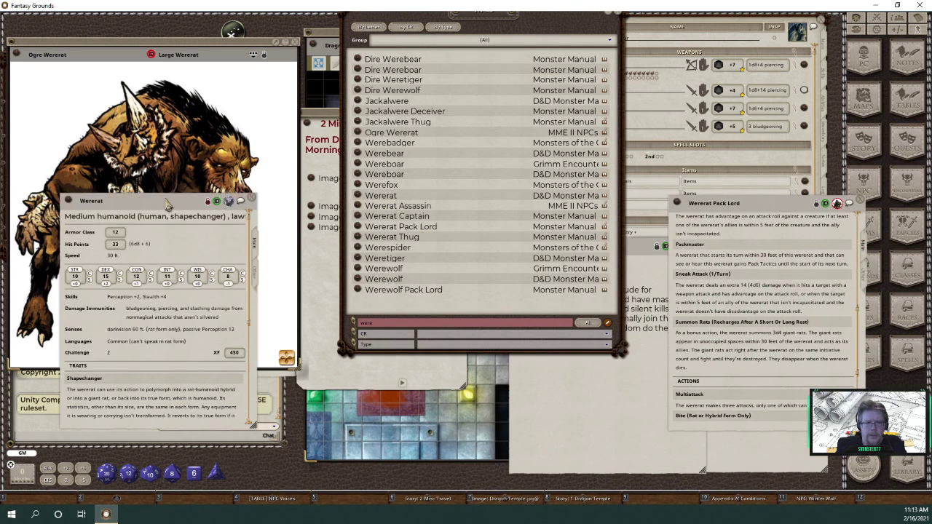
{"action": "left_click_drag", "start_coordinate": [166, 198], "coordinate": [594, 221]}
{"action": "left_click_drag", "start_coordinate": [599, 25], "coordinate": [577, 46]}
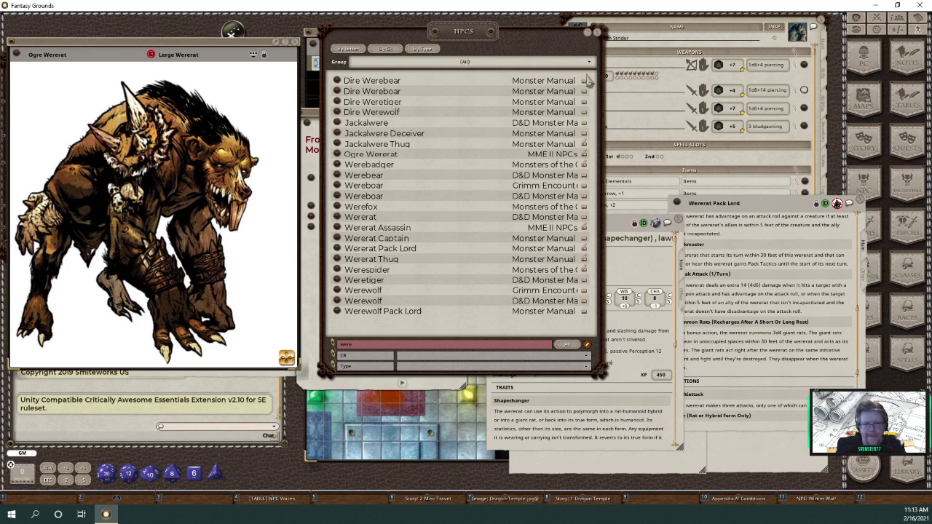
- Open the Wererat Captain from the NPC list, read through its traits and actions, and close the sheet
{"action": "left_click", "coordinate": [339, 239]}
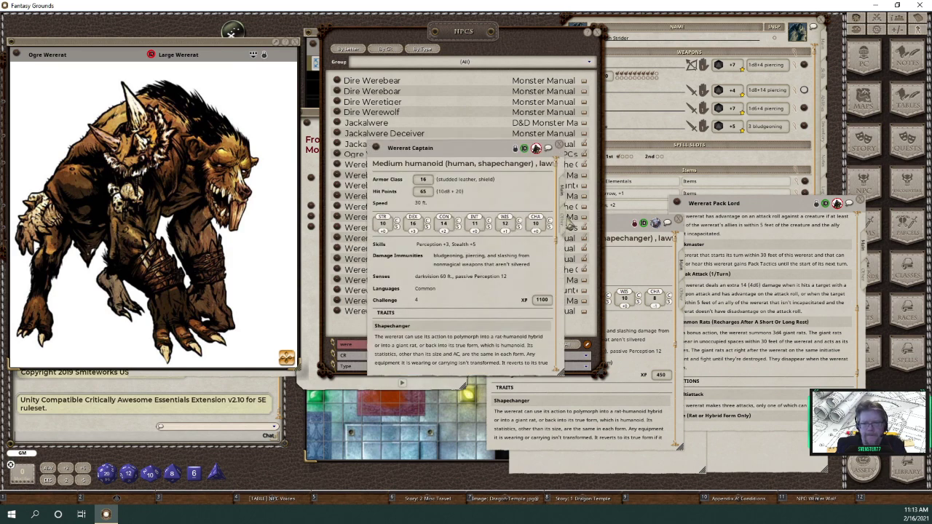
{"action": "scroll", "coordinate": [526, 256], "scroll_direction": "down", "scroll_amount": 5}
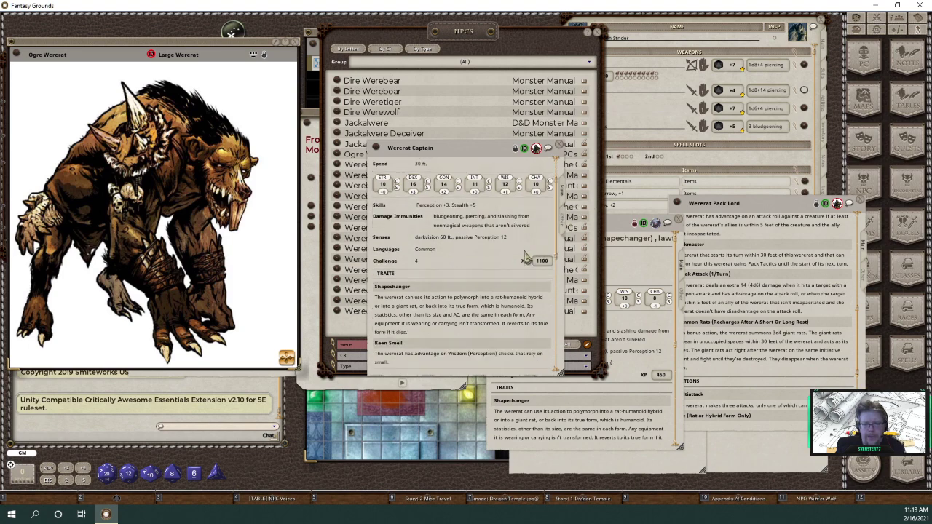
{"action": "scroll", "coordinate": [526, 256], "scroll_direction": "down", "scroll_amount": 4}
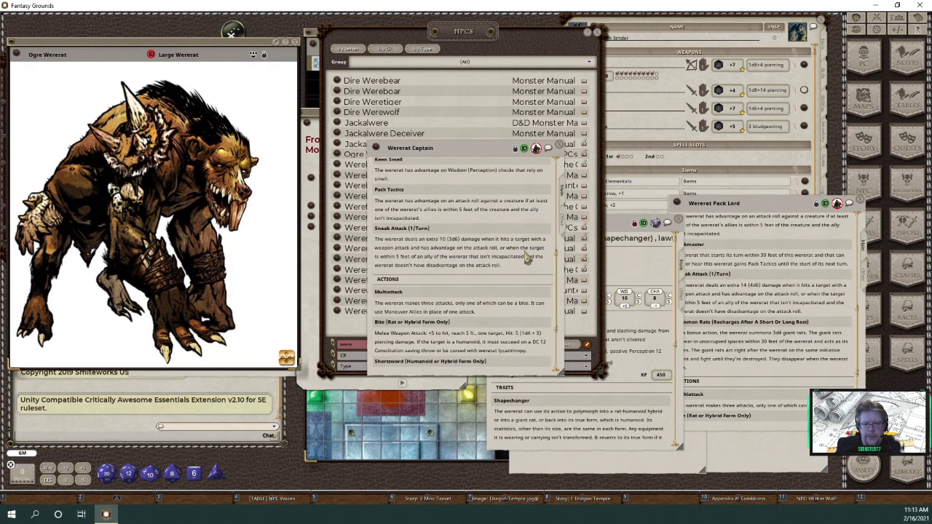
{"action": "scroll", "coordinate": [526, 257], "scroll_direction": "down", "scroll_amount": 2}
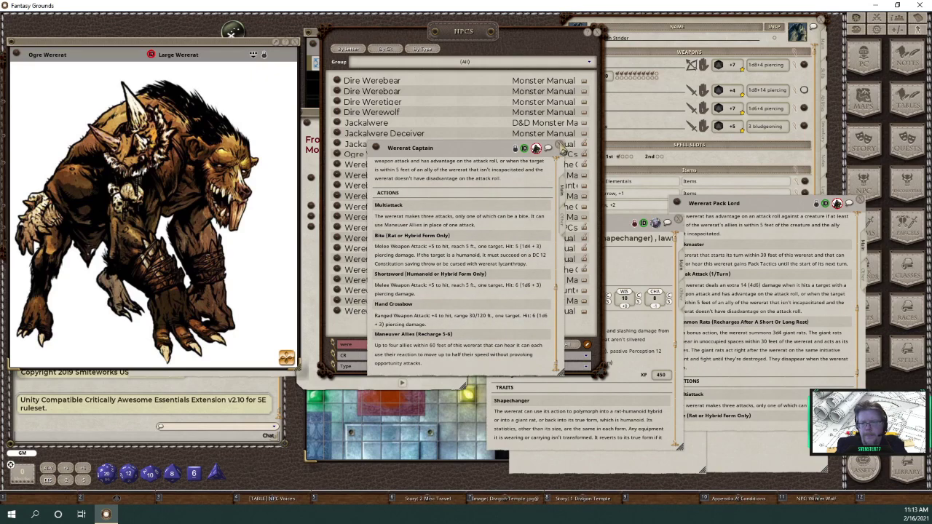
{"action": "left_click", "coordinate": [560, 145]}
- Close the NPC list, show the standard Wererat's description and open its linked image
{"action": "left_click", "coordinate": [631, 269]}
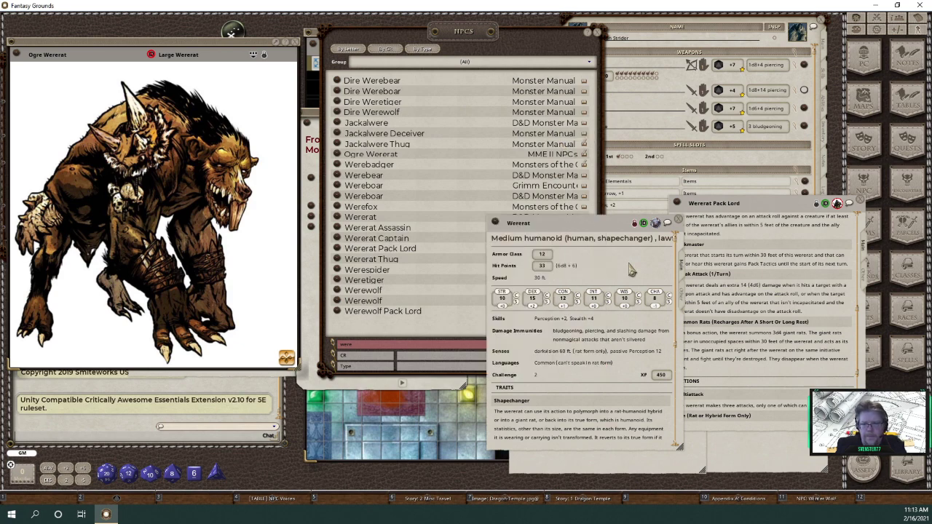
{"action": "left_click", "coordinate": [596, 33]}
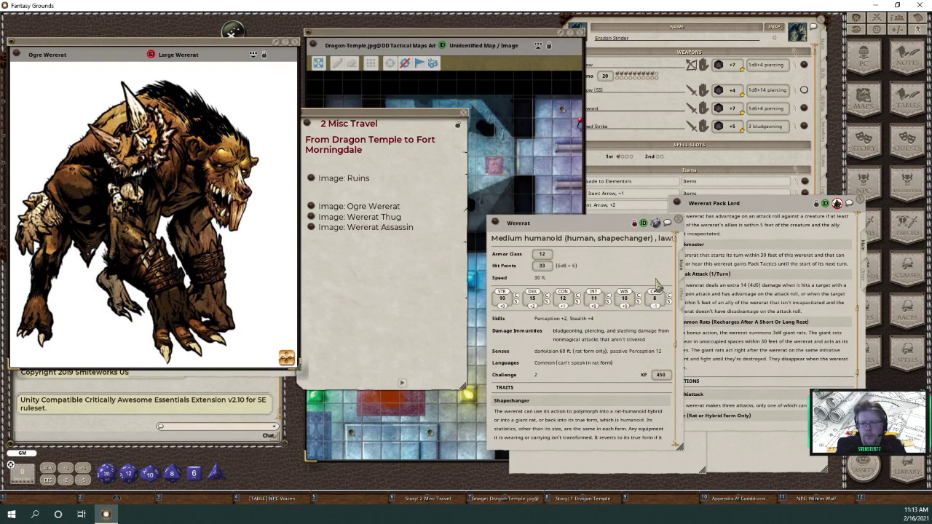
{"action": "left_click", "coordinate": [683, 299]}
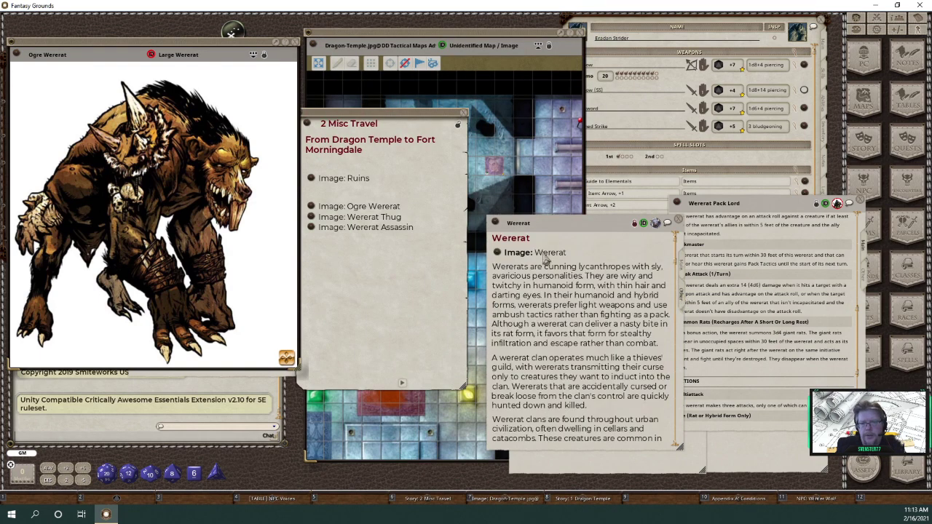
{"action": "left_click", "coordinate": [501, 253]}
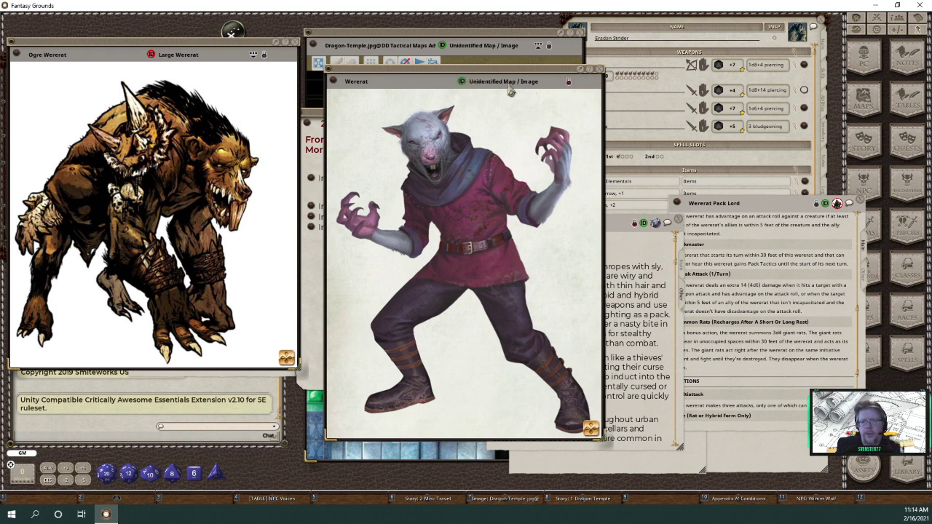
- Try marking the Wererat image as unidentified, move its window clear of the story, and restore the identified status
{"action": "left_click", "coordinate": [462, 82]}
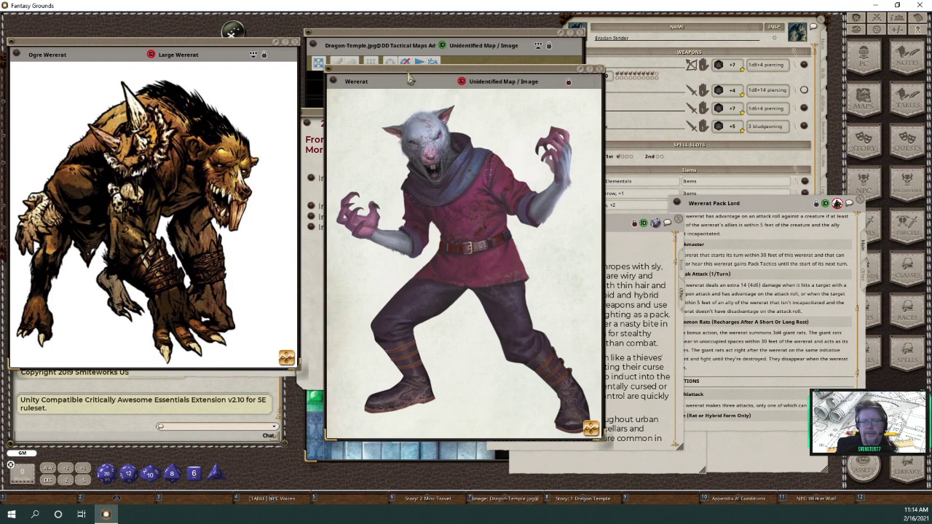
{"action": "left_click_drag", "start_coordinate": [411, 83], "coordinate": [577, 88]}
{"action": "left_click", "coordinate": [623, 88]}
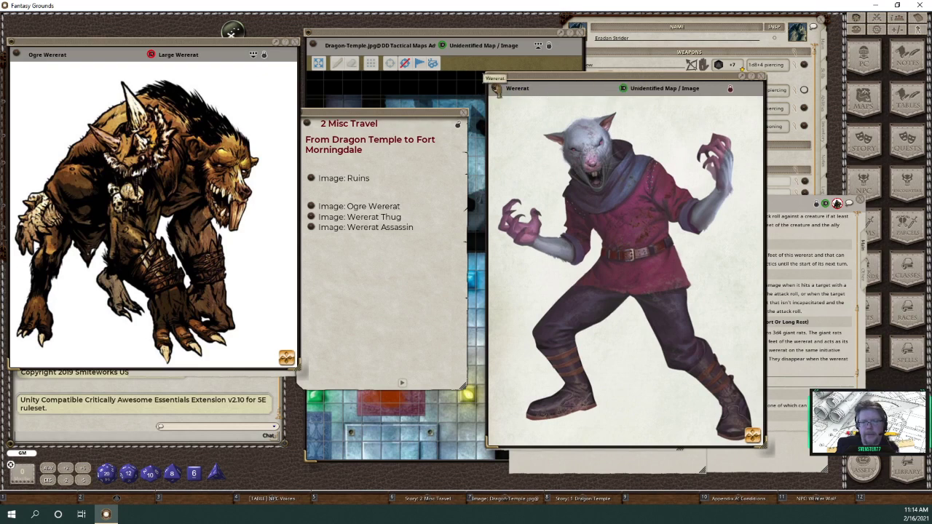
- Link the Wererat image twice between the Wererat Thug and Wererat Assassin in the story, and close the image
{"action": "left_click_drag", "start_coordinate": [495, 88], "coordinate": [317, 246]}
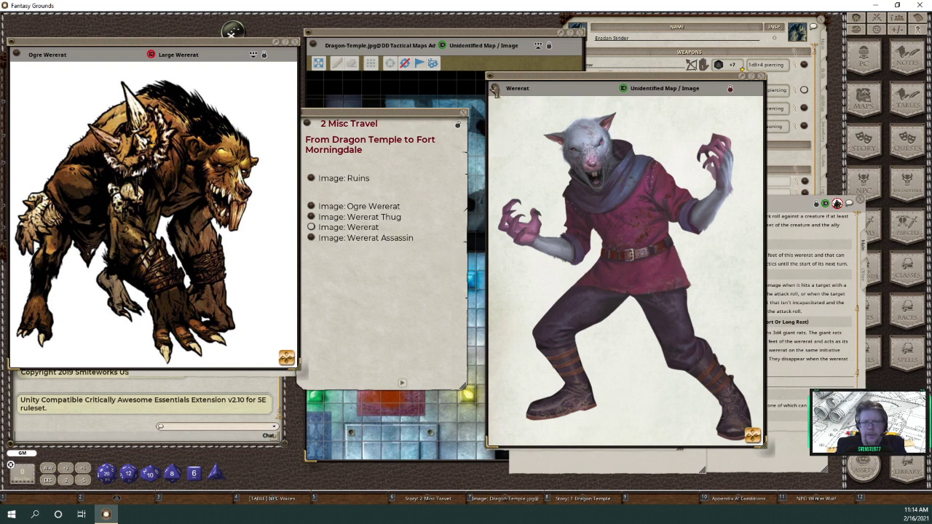
{"action": "left_click_drag", "start_coordinate": [494, 89], "coordinate": [321, 261]}
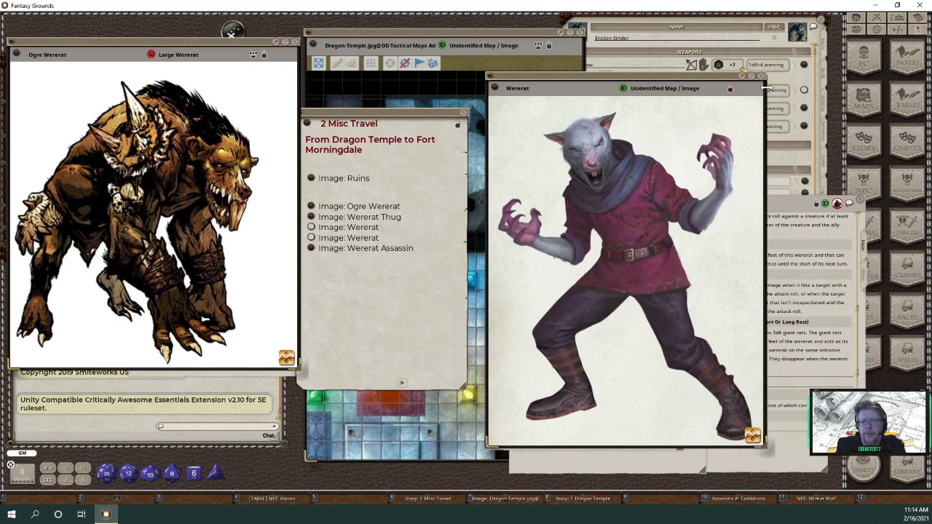
{"action": "left_click", "coordinate": [764, 77]}
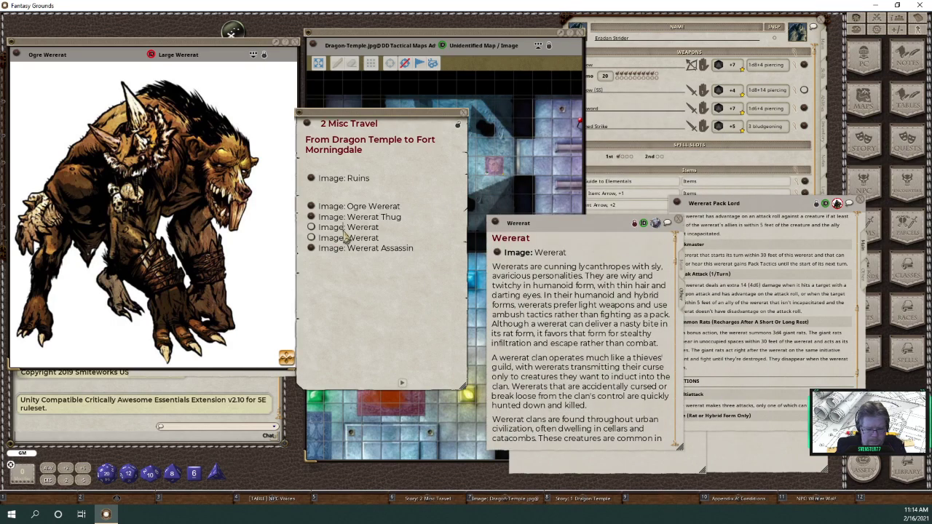
- Turn the two duplicate Wererat image links in the travel story into plain text and delete both lines
{"action": "key", "text": "ctrl+0"}
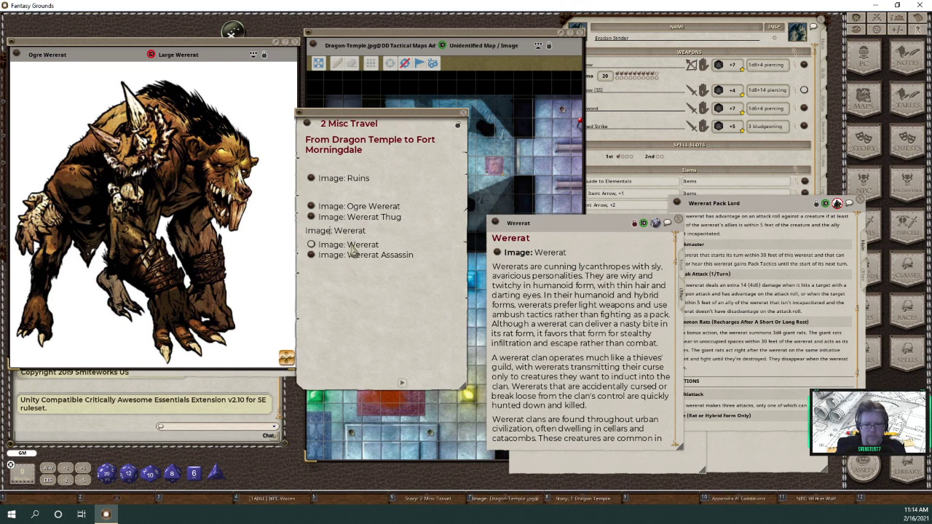
{"action": "key", "text": "ctrl+0"}
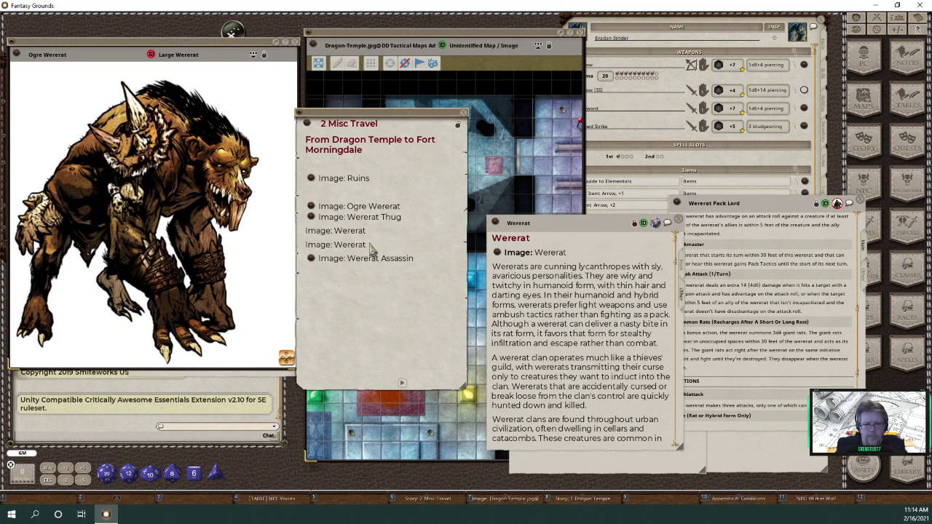
{"action": "left_click_drag", "start_coordinate": [374, 249], "coordinate": [308, 235]}
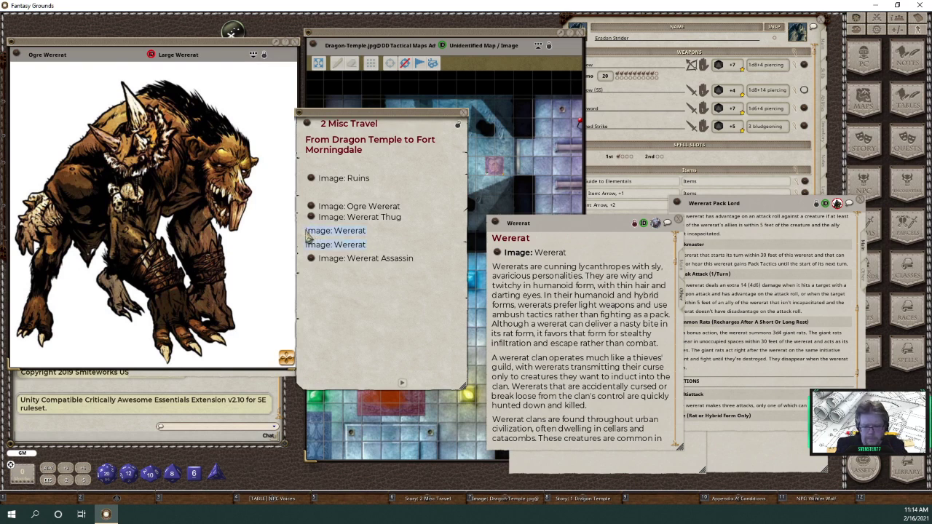
{"action": "key", "text": "Delete"}
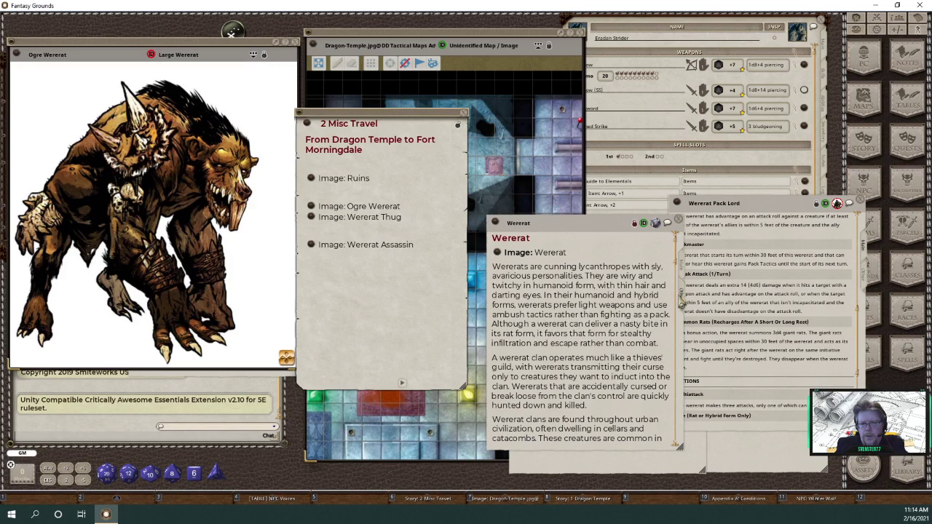
- Open the Wererat image from the NPC sheet, link it once between Wererat Thug and Wererat Assassin, and close the image
{"action": "left_click", "coordinate": [497, 253]}
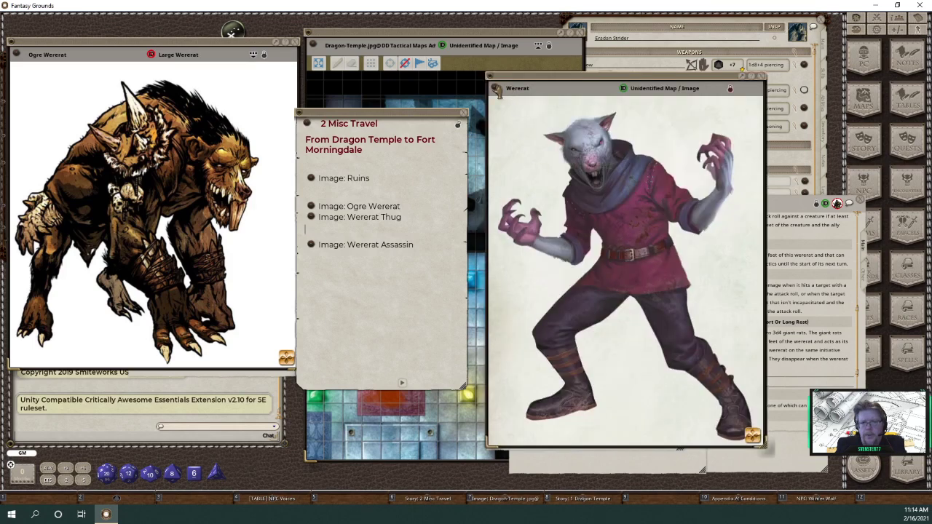
{"action": "left_click_drag", "start_coordinate": [337, 197], "coordinate": [323, 227]}
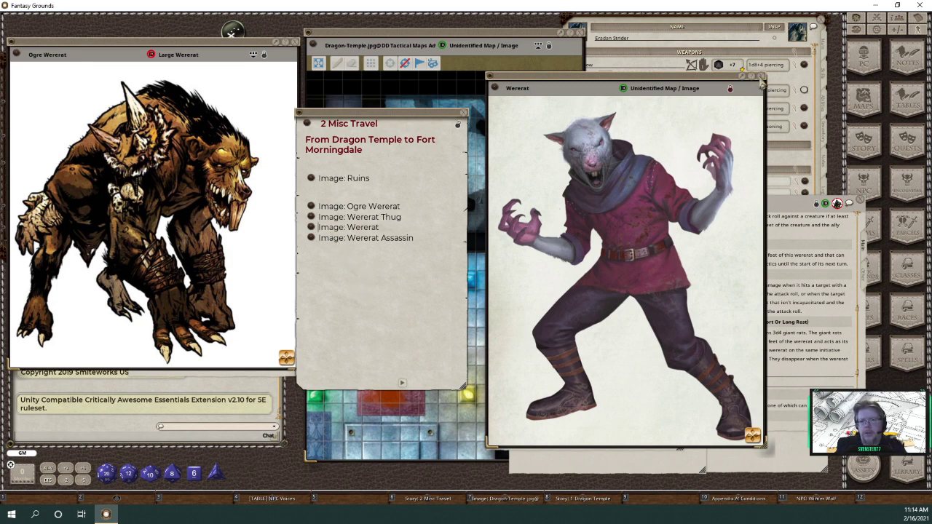
{"action": "left_click", "coordinate": [762, 79]}
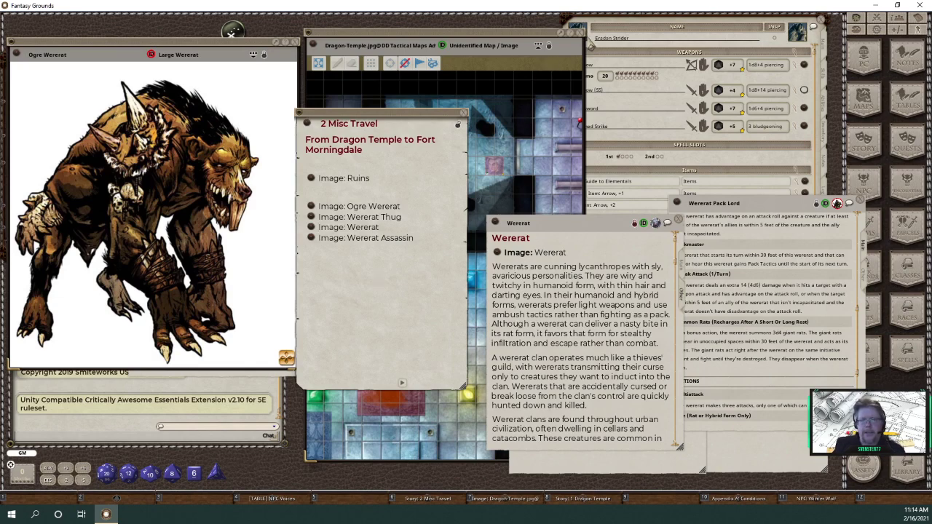
- Close the Dragon-Temple map and the open character sheet, and move the 2 Misc Travel story into the freed space
{"action": "left_click", "coordinate": [581, 34]}
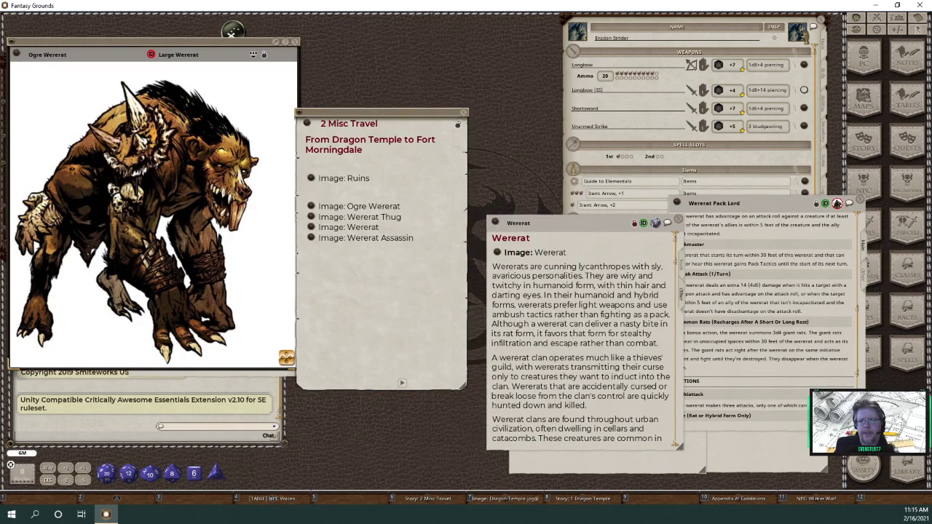
{"action": "left_click", "coordinate": [821, 21]}
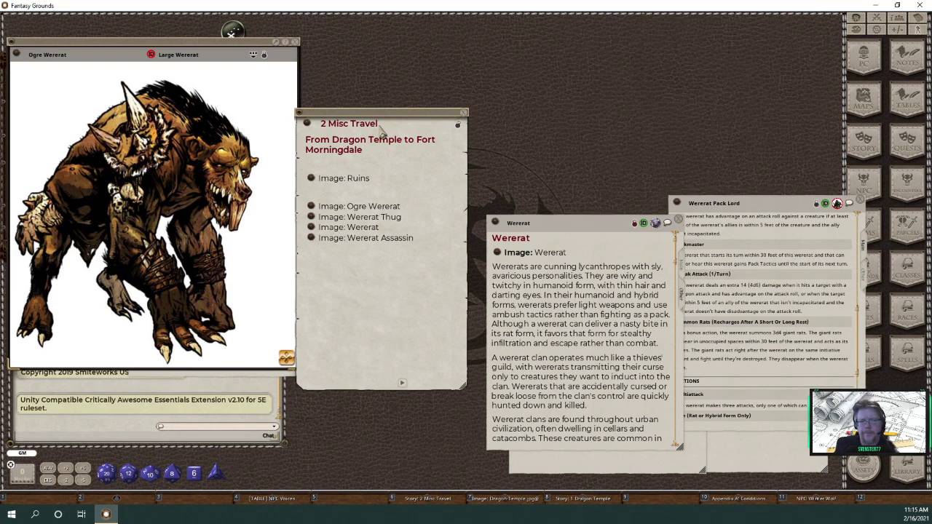
{"action": "left_click_drag", "start_coordinate": [384, 124], "coordinate": [271, 223]}
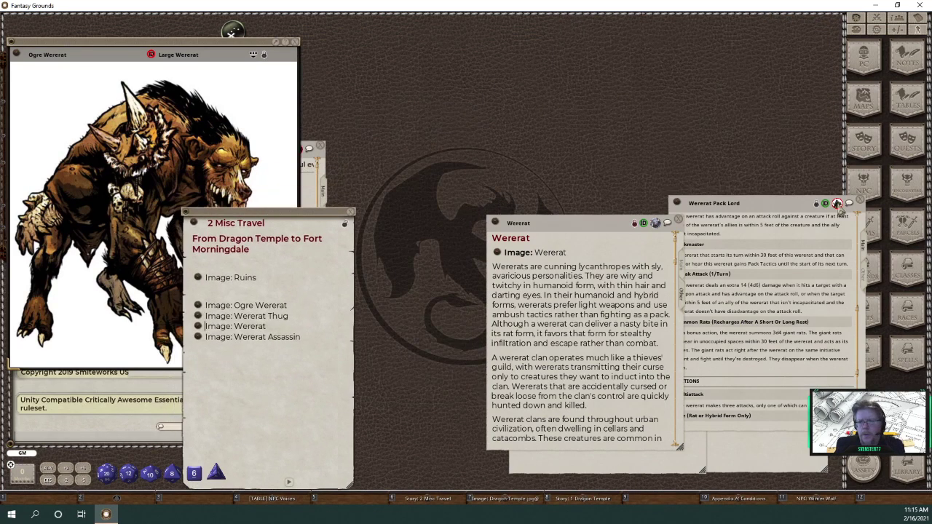
- Arrange the Wererat Pack Lord, Wererat, Wererat Assassin and Wererat Thug sheets in an overlapping row beside the travel story
{"action": "left_click_drag", "start_coordinate": [787, 204], "coordinate": [741, 68]}
{"action": "left_click", "coordinate": [780, 331]}
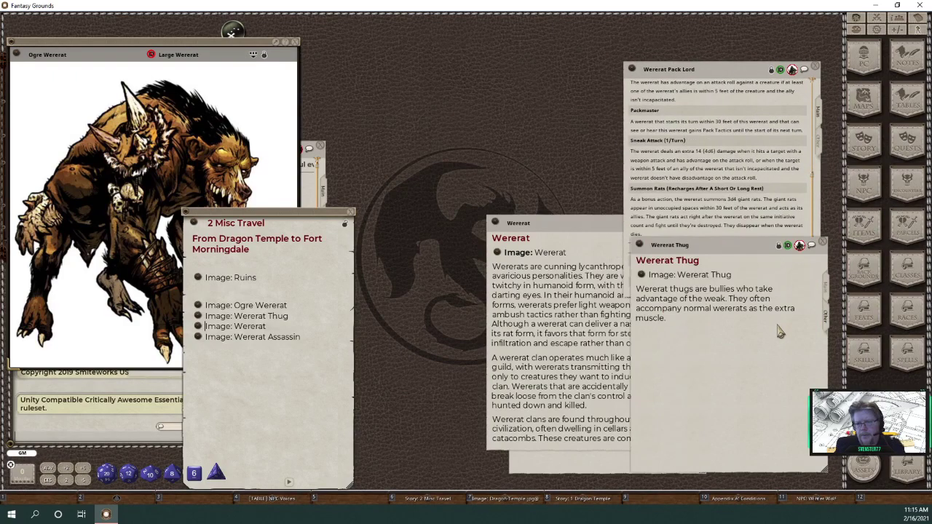
{"action": "left_click", "coordinate": [582, 447]}
{"action": "left_click_drag", "start_coordinate": [548, 226], "coordinate": [483, 128]}
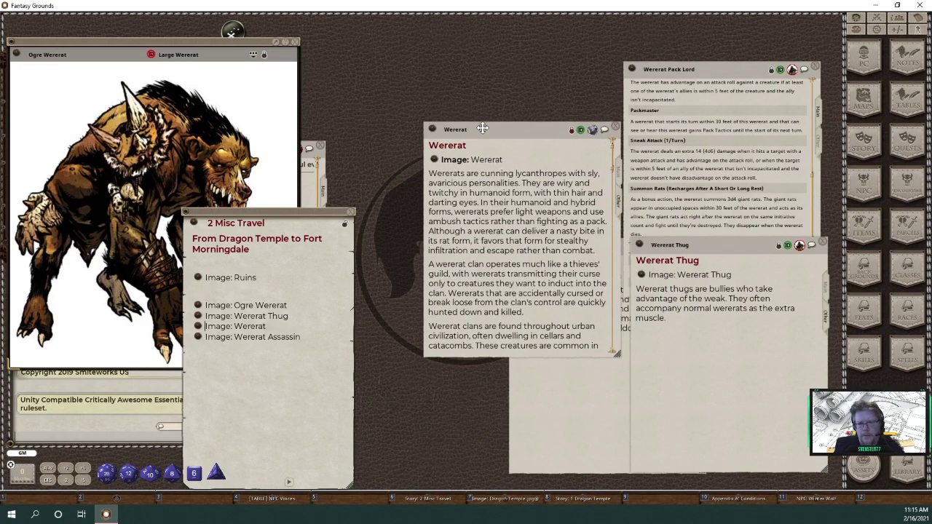
{"action": "left_click", "coordinate": [615, 453]}
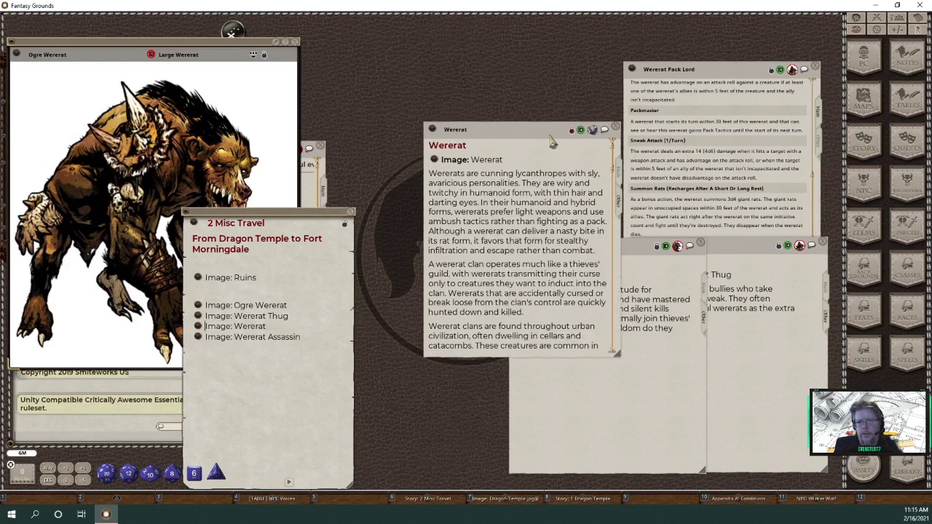
{"action": "left_click_drag", "start_coordinate": [551, 136], "coordinate": [558, 252]}
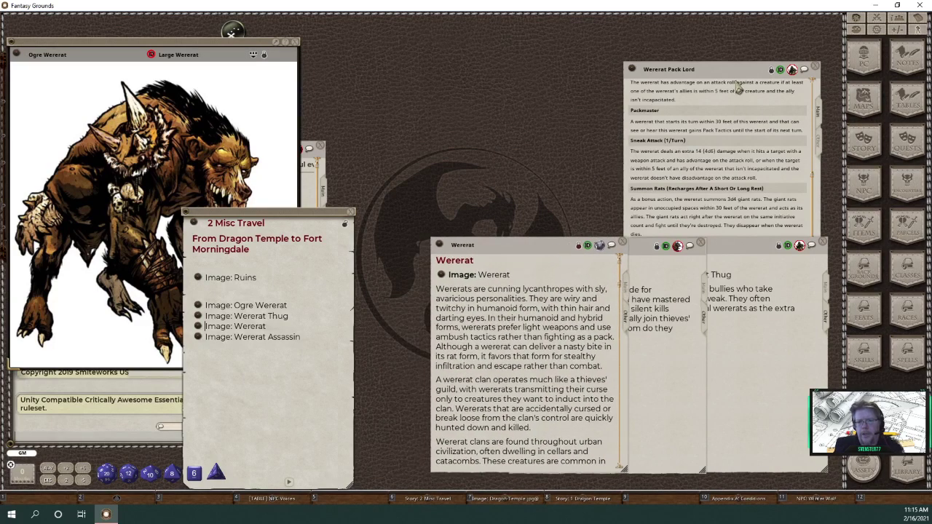
{"action": "left_click", "coordinate": [725, 74]}
{"action": "left_click_drag", "start_coordinate": [725, 74], "coordinate": [425, 252]}
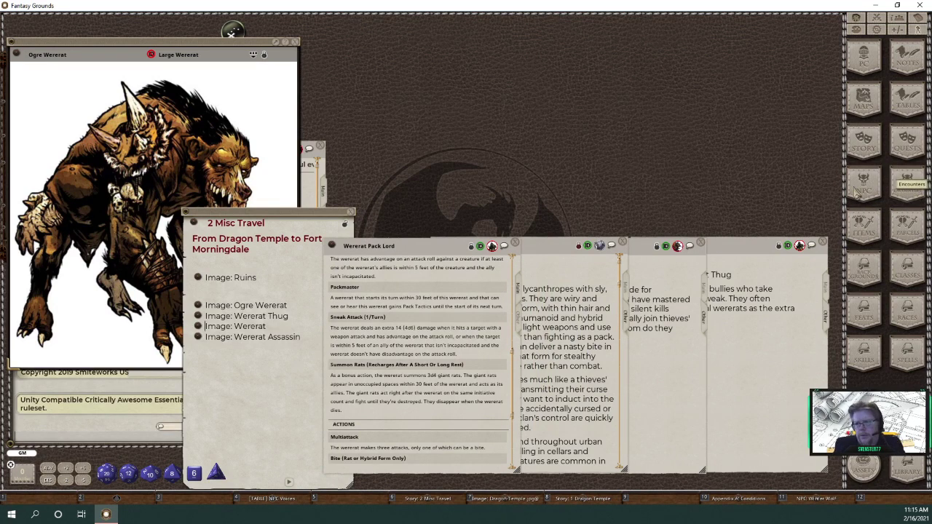
- Open the encounters list and filter it to the Luthien 1 group
{"action": "left_click", "coordinate": [908, 184]}
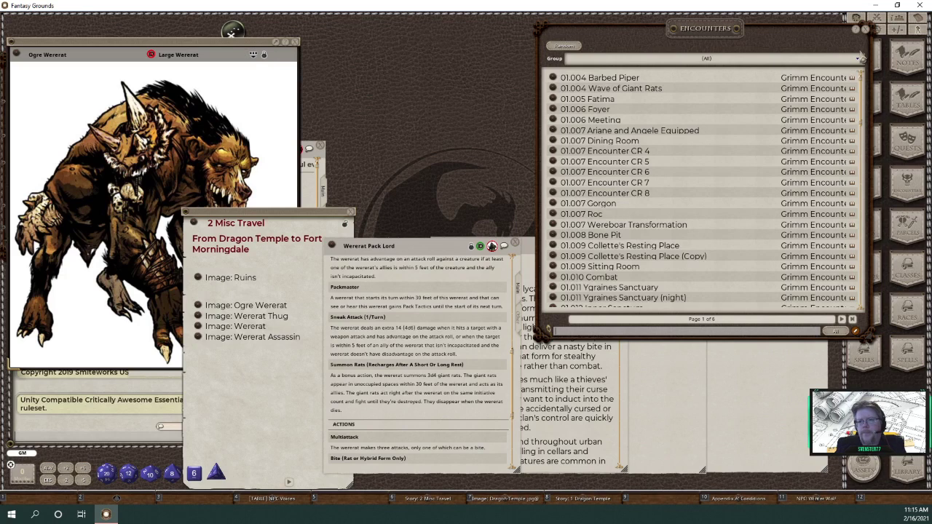
{"action": "left_click", "coordinate": [858, 62]}
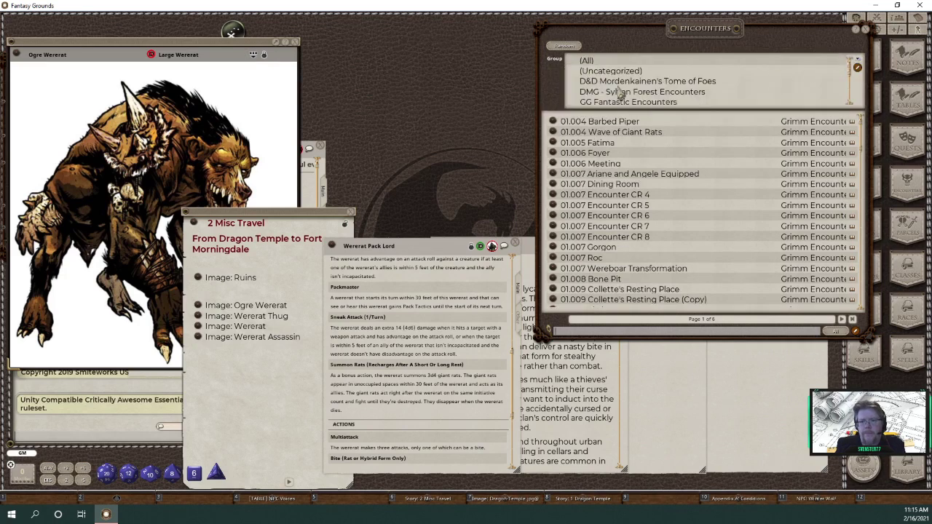
{"action": "scroll", "coordinate": [623, 94], "scroll_direction": "down", "scroll_amount": 1}
{"action": "scroll", "coordinate": [625, 94], "scroll_direction": "down", "scroll_amount": 5}
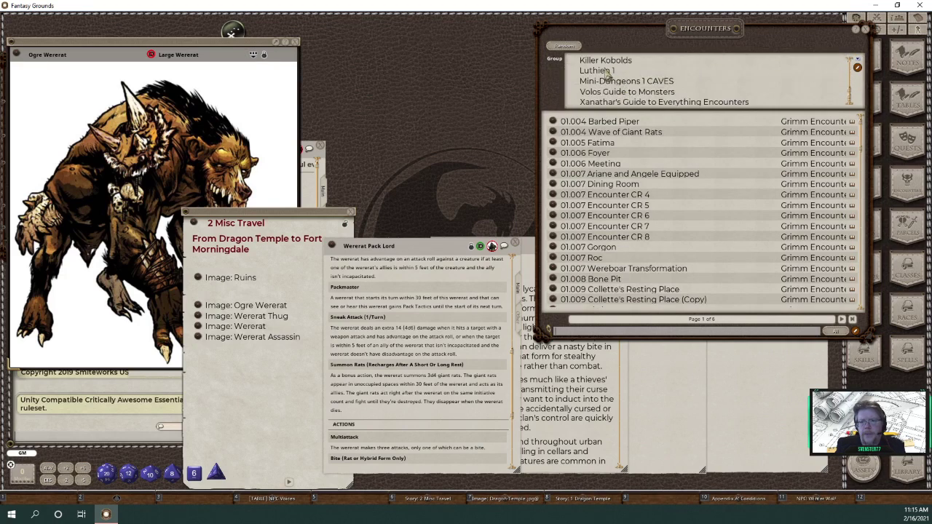
{"action": "left_click", "coordinate": [606, 71]}
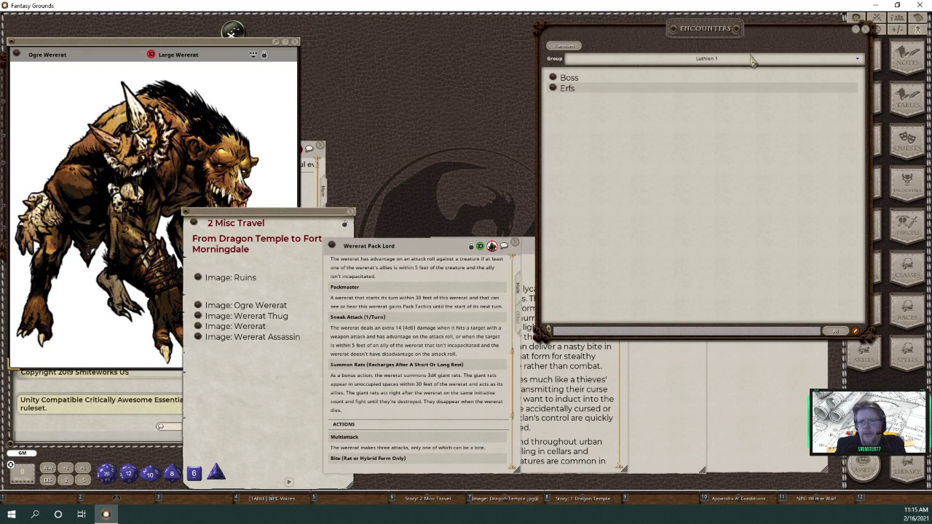
- Rename the Luthien 1 encounter group to "! Luthien" and filter the list to that group
{"action": "left_click", "coordinate": [859, 60]}
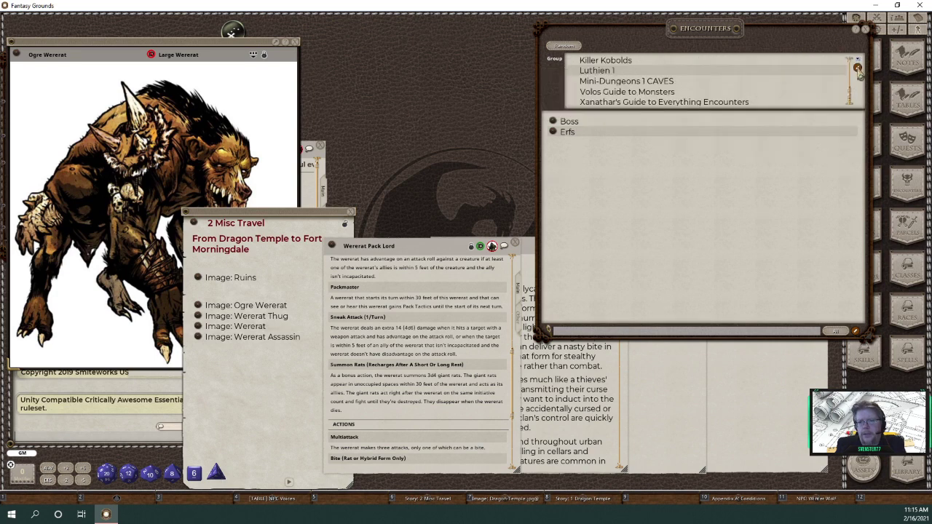
{"action": "left_click", "coordinate": [858, 68]}
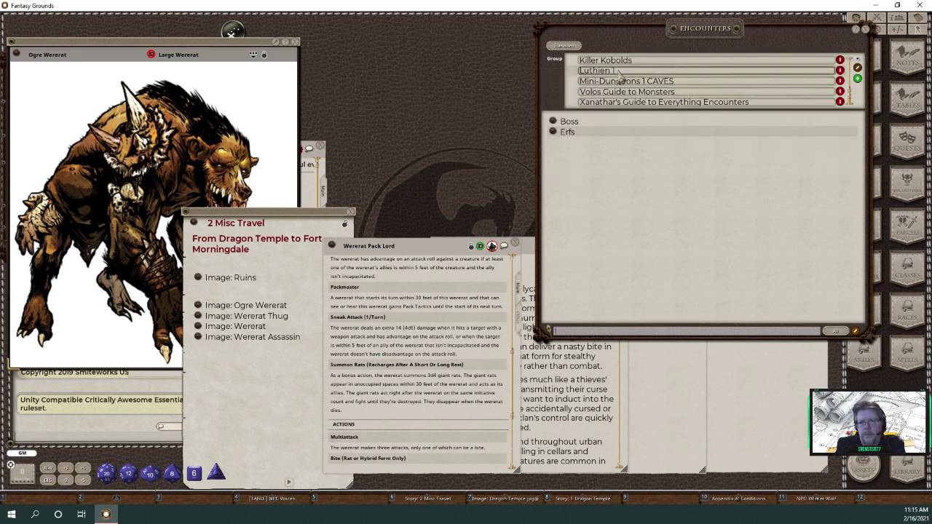
{"action": "left_click", "coordinate": [582, 73]}
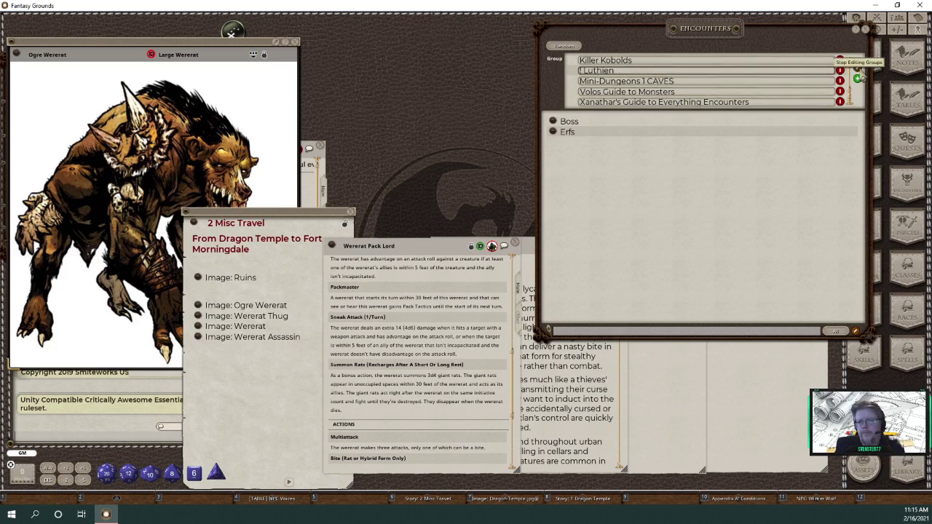
{"action": "left_click", "coordinate": [776, 207]}
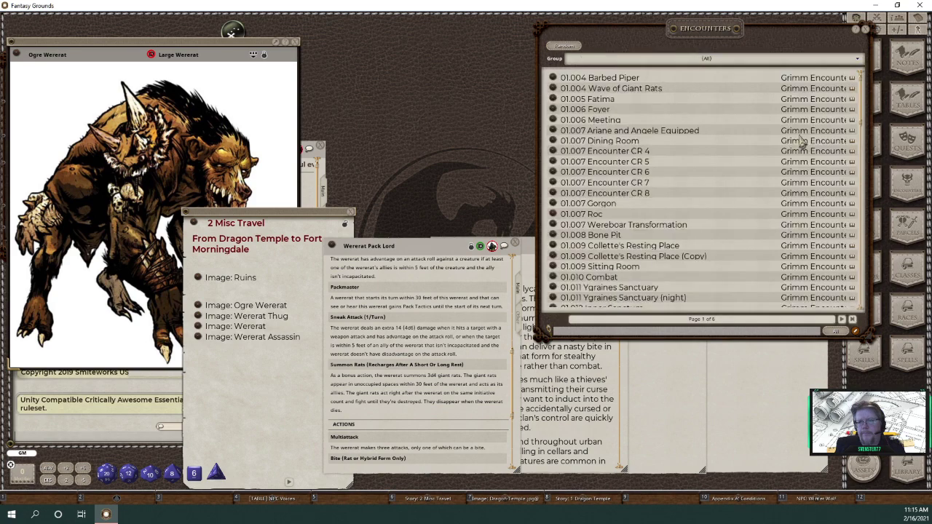
{"action": "left_click", "coordinate": [726, 59]}
{"action": "left_click", "coordinate": [596, 60]}
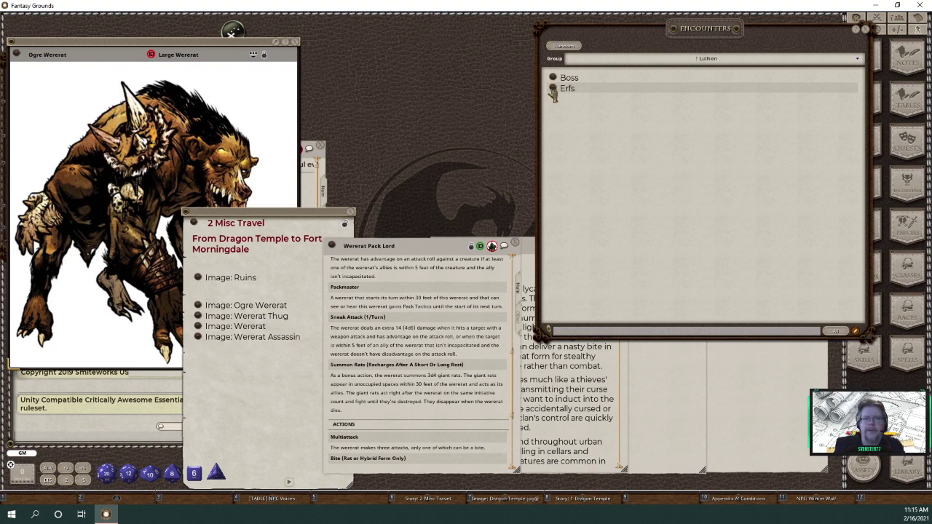
- Prefix the travel story's heading with "MT1" so it reads "MT1 From Dragon Temple to Fort Morningdale"
{"action": "right_click", "coordinate": [617, 118]}
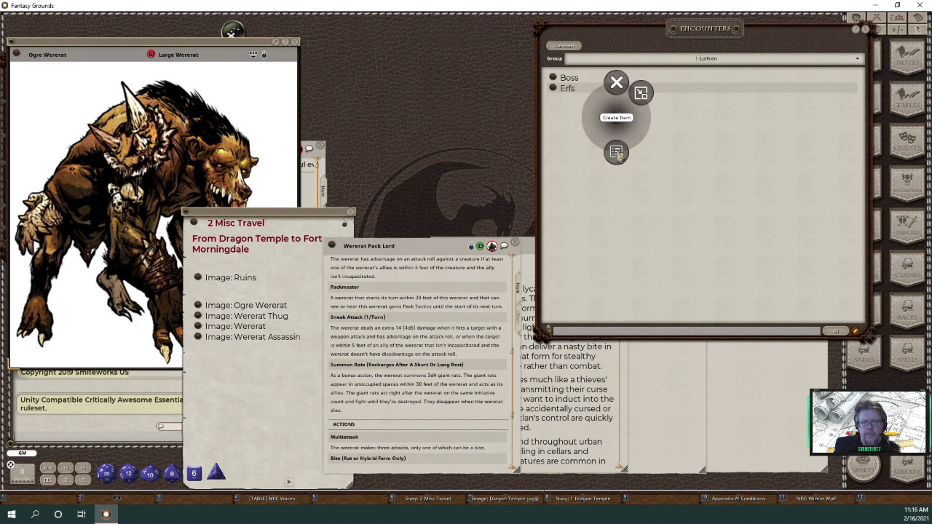
{"action": "left_click", "coordinate": [206, 246]}
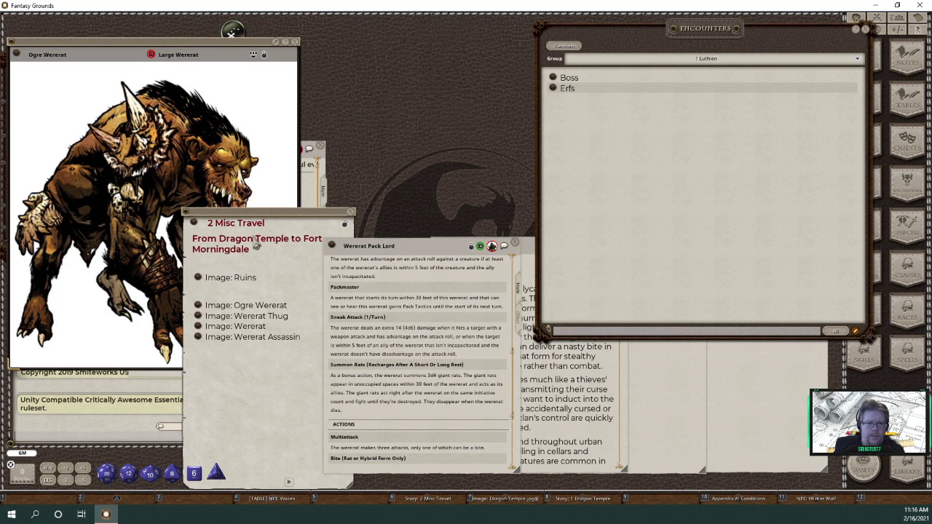
{"action": "left_click", "coordinate": [284, 224]}
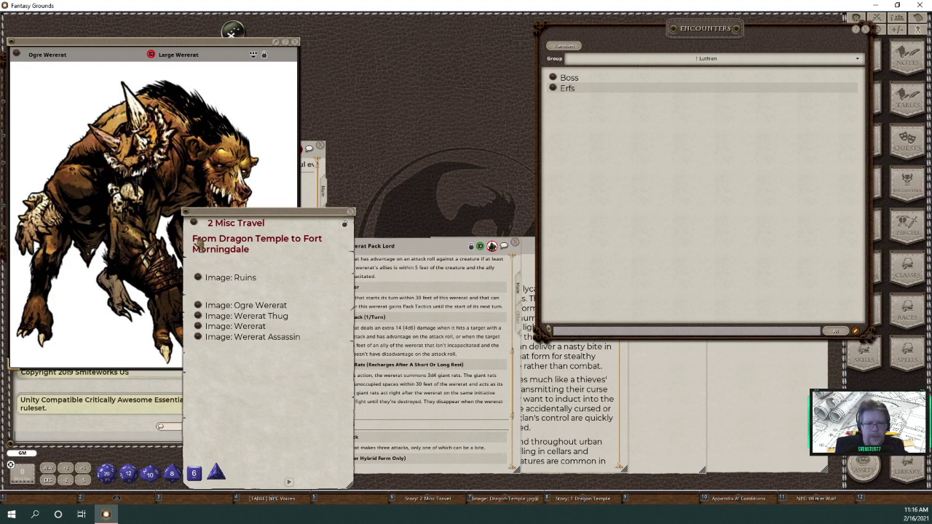
{"action": "type", "text": "M1 From"}
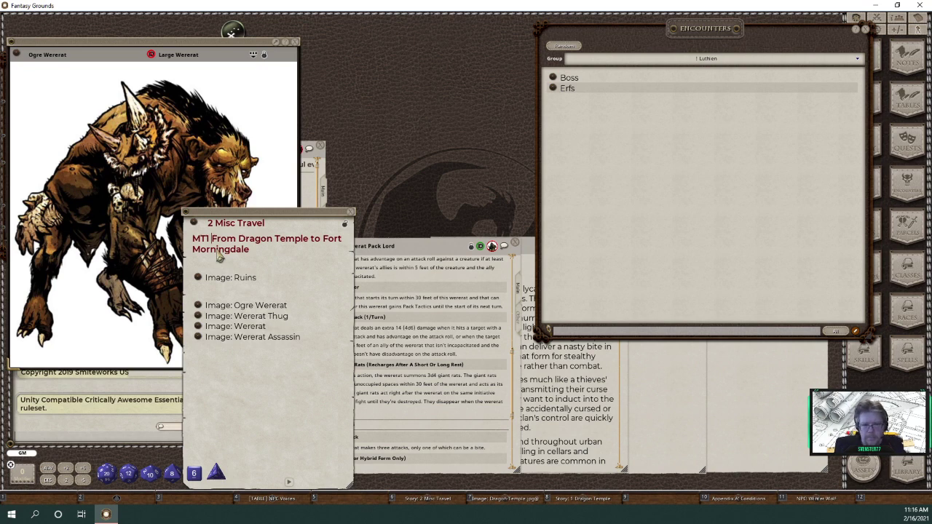
- Create a new encounter in the ! Luthien group and name it "MT1 Ruins"
{"action": "right_click", "coordinate": [597, 116]}
{"action": "left_click", "coordinate": [597, 149]}
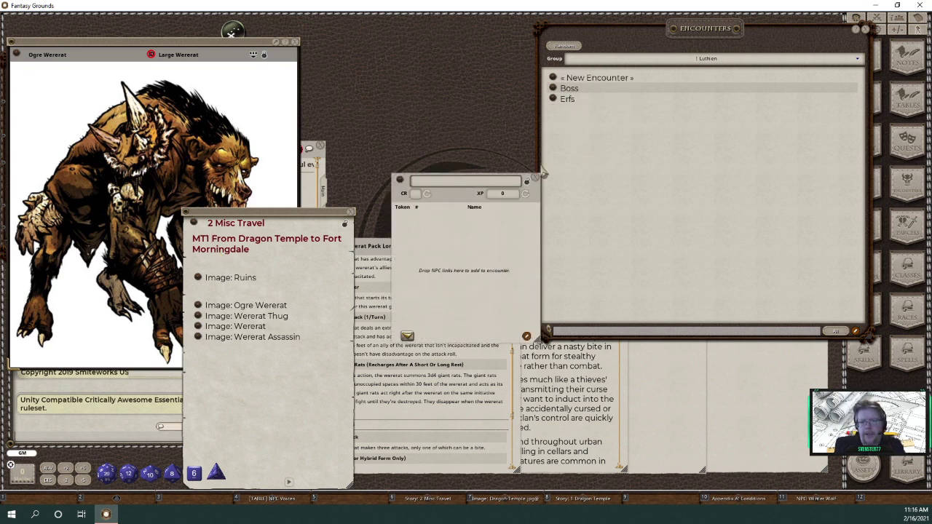
{"action": "key", "text": "shift"}
{"action": "type", "text": "M"}
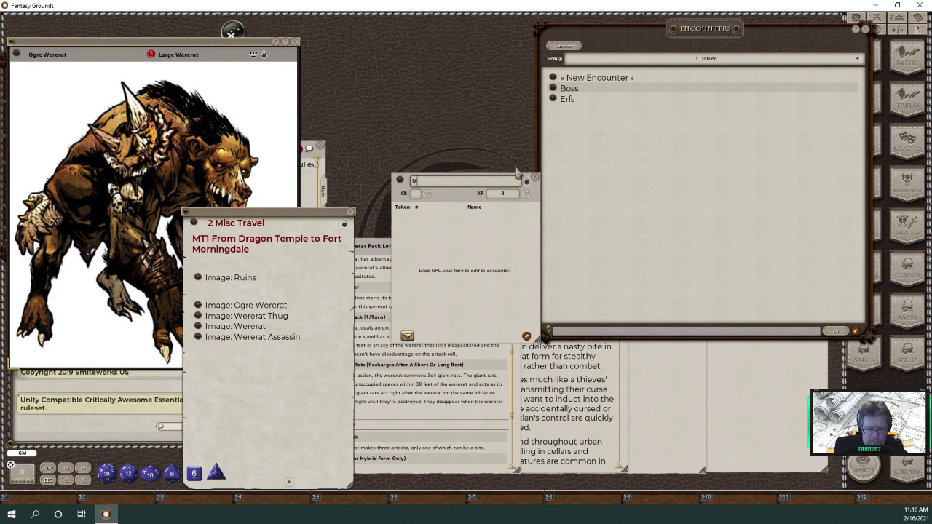
{"action": "type", "text": "T1"}
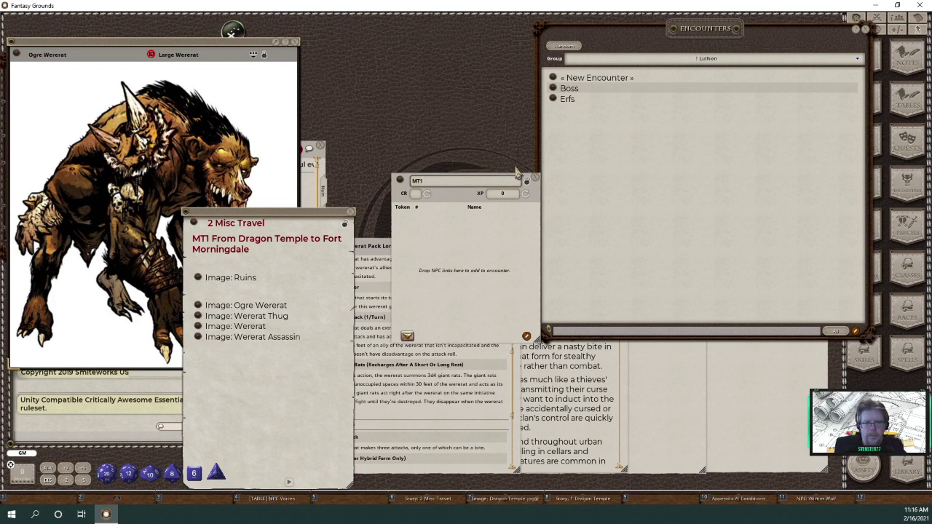
{"action": "type", "text": " Ruins"}
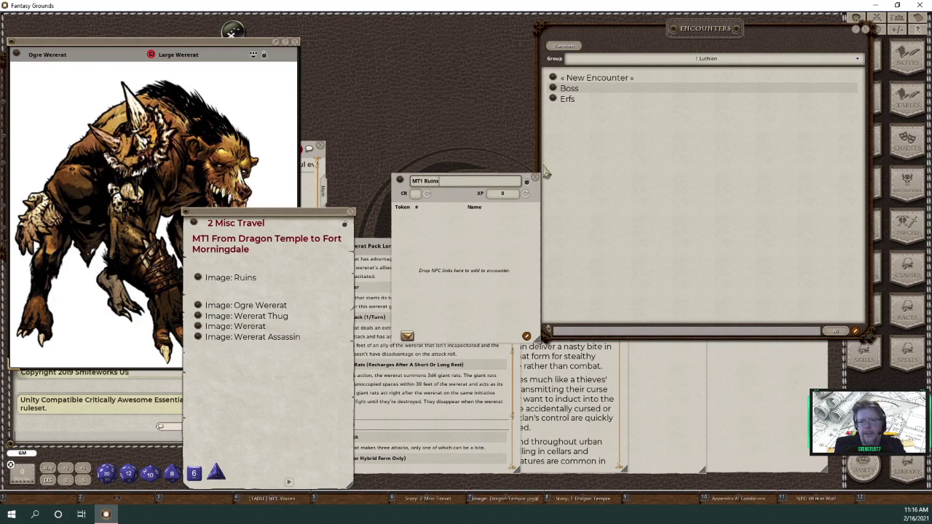
- Add the Wererat Thug and the Wererat from their open NPC records to the MT1 Ruins encounter
{"action": "left_click", "coordinate": [495, 226]}
{"action": "left_click_drag", "start_coordinate": [470, 204], "coordinate": [418, 71]}
{"action": "left_click", "coordinate": [760, 397]}
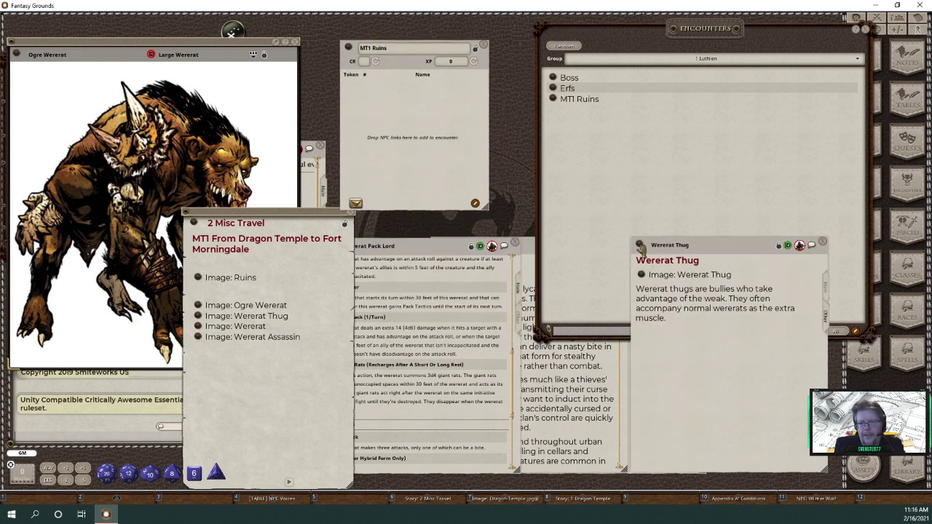
{"action": "left_click_drag", "start_coordinate": [640, 246], "coordinate": [384, 140]}
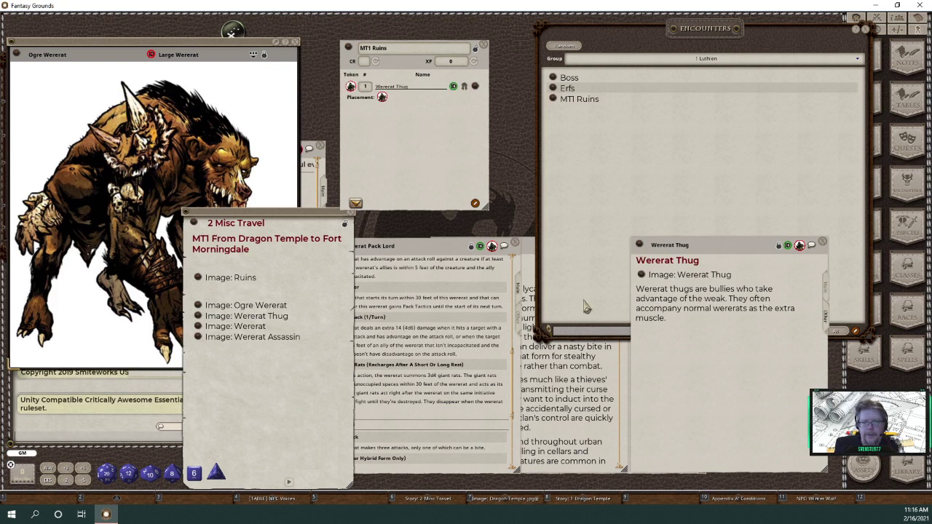
{"action": "left_click", "coordinate": [602, 393]}
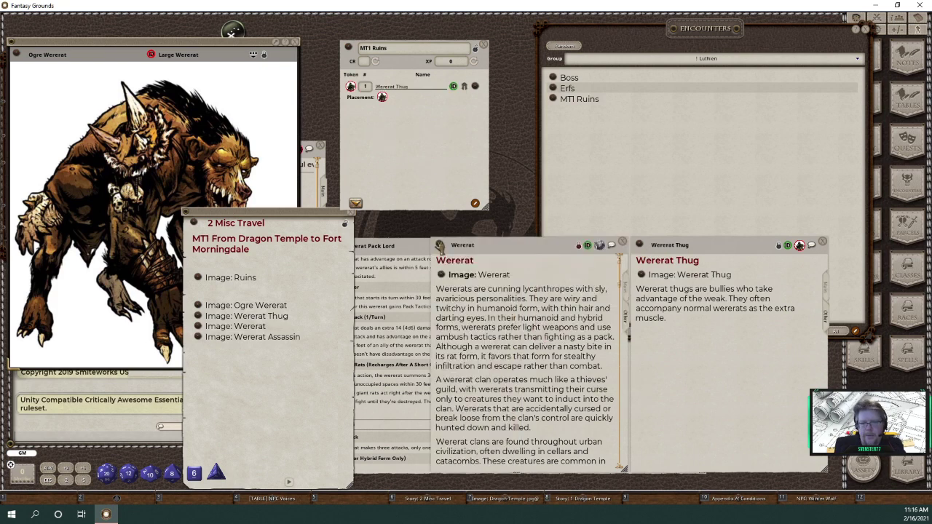
{"action": "left_click_drag", "start_coordinate": [439, 246], "coordinate": [386, 149]}
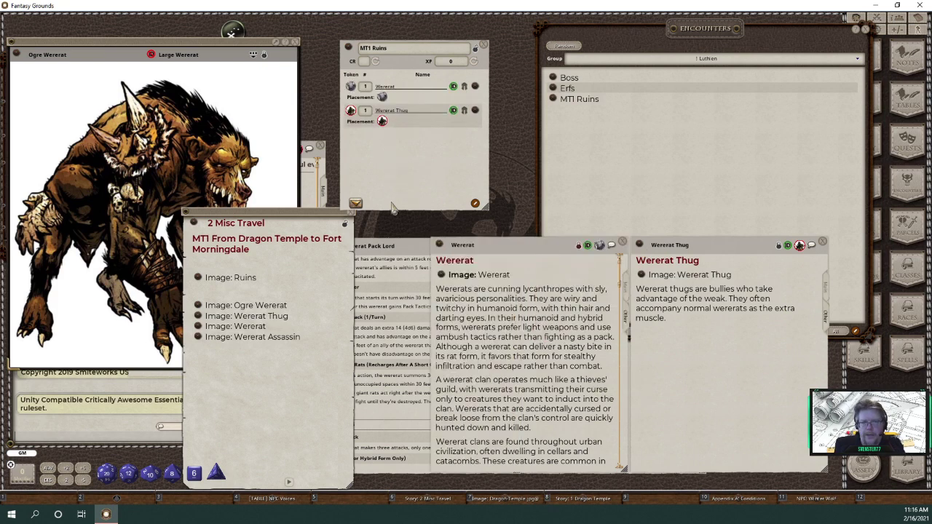
- Add the Wererat Pack Lord and the Wererat Assassin from their open records to the MT1 Ruins encounter
{"action": "left_click", "coordinate": [408, 285]}
{"action": "left_click_drag", "start_coordinate": [338, 250], "coordinate": [366, 176]}
{"action": "left_click_drag", "start_coordinate": [708, 249], "coordinate": [795, 191]}
{"action": "left_click", "coordinate": [657, 405]}
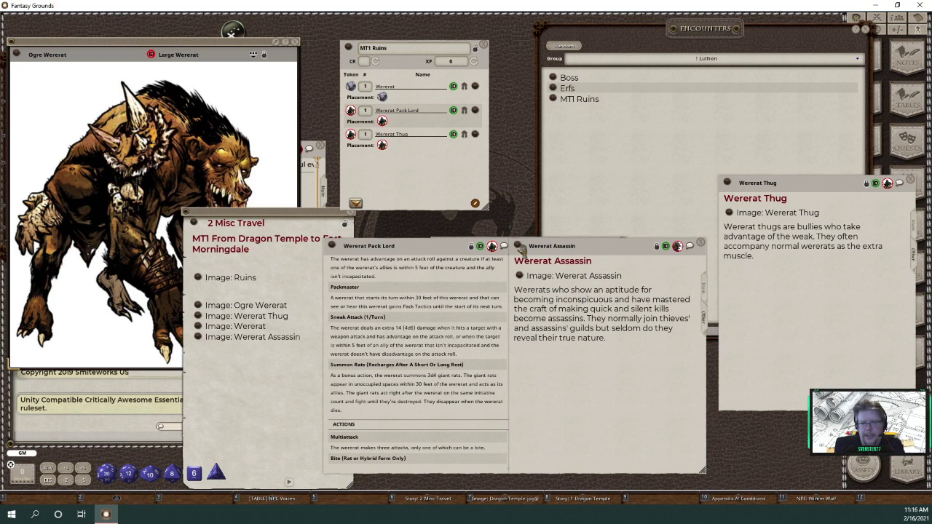
{"action": "left_click_drag", "start_coordinate": [522, 249], "coordinate": [382, 175]}
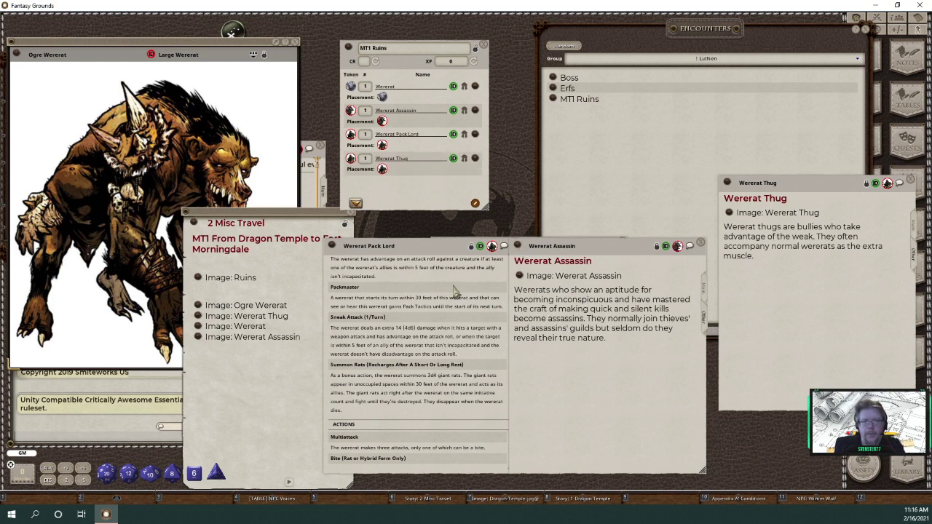
- Add the Ogre Wererat from the NPC list to the MT1 Ruins encounter and recalculate the encounter's CR
{"action": "left_click_drag", "start_coordinate": [825, 189], "coordinate": [715, 252]}
{"action": "left_click_drag", "start_coordinate": [801, 40], "coordinate": [749, 29]}
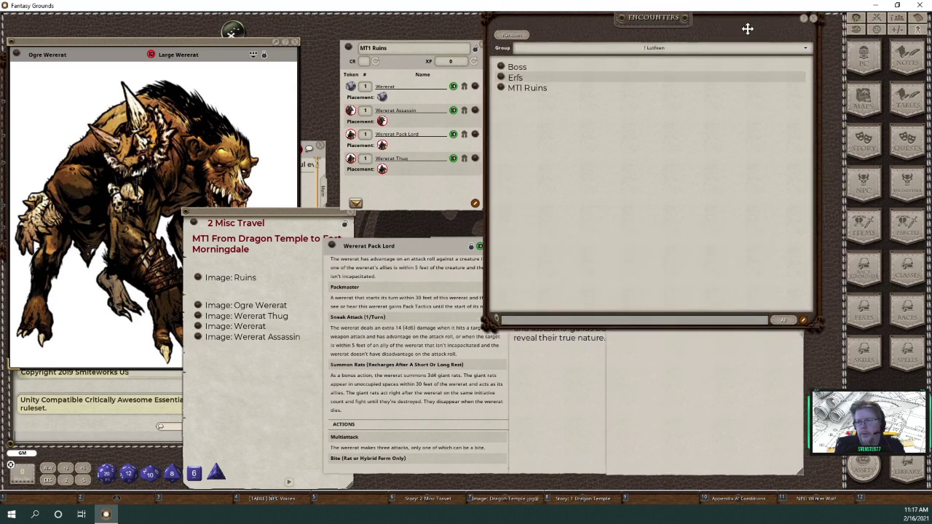
{"action": "left_click", "coordinate": [864, 191]}
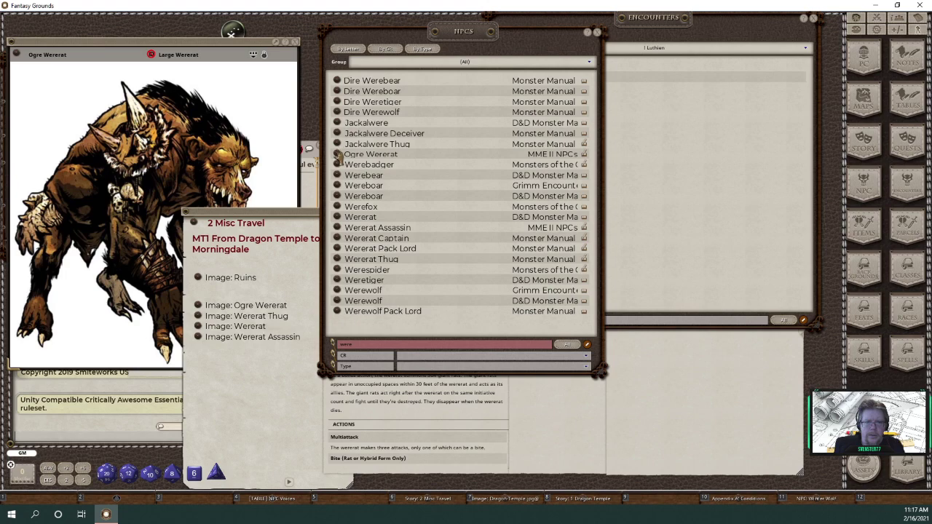
{"action": "left_click_drag", "start_coordinate": [513, 44], "coordinate": [670, 41]}
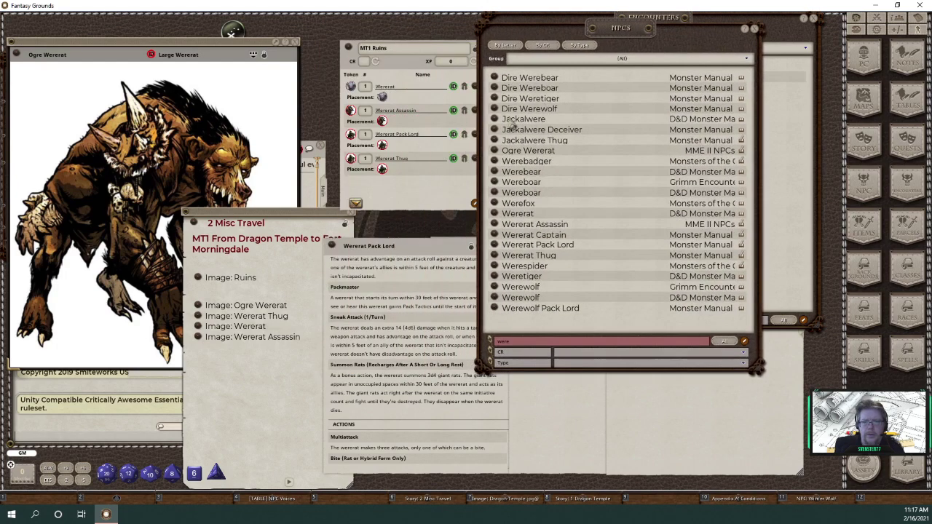
{"action": "left_click_drag", "start_coordinate": [488, 155], "coordinate": [412, 188]}
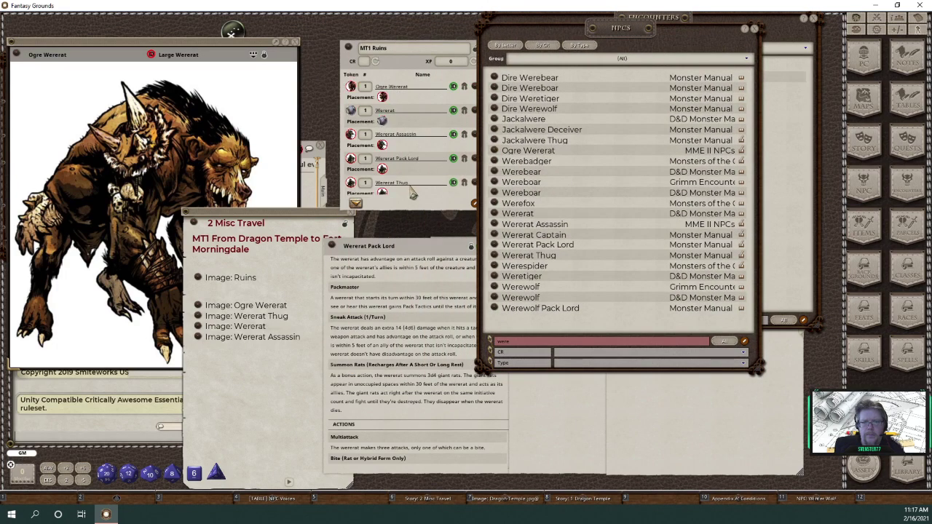
{"action": "left_click", "coordinate": [375, 63]}
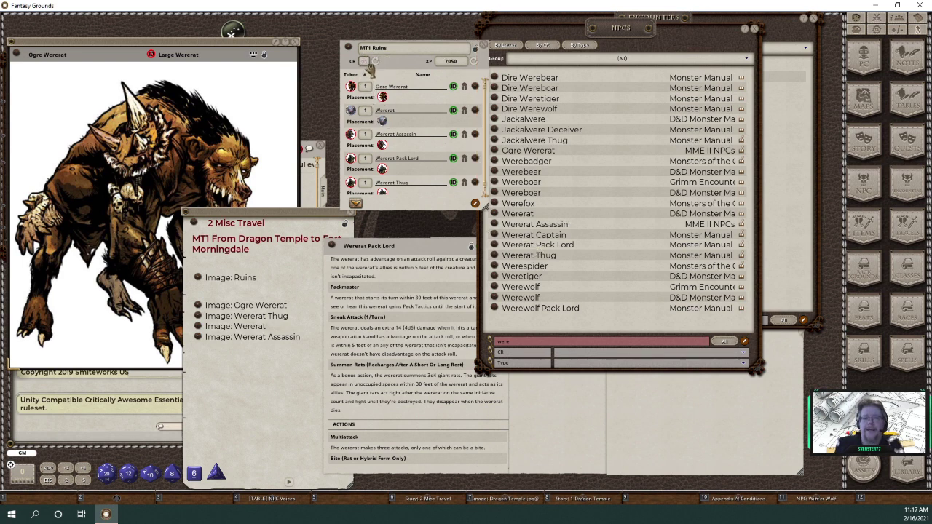
- Rearrange the NPC list, MT1 Ruins encounter and 2 Misc Travel story so the Wererat Pack Lord's Summon Rats trait can be read
{"action": "left_click_drag", "start_coordinate": [678, 43], "coordinate": [737, 52]}
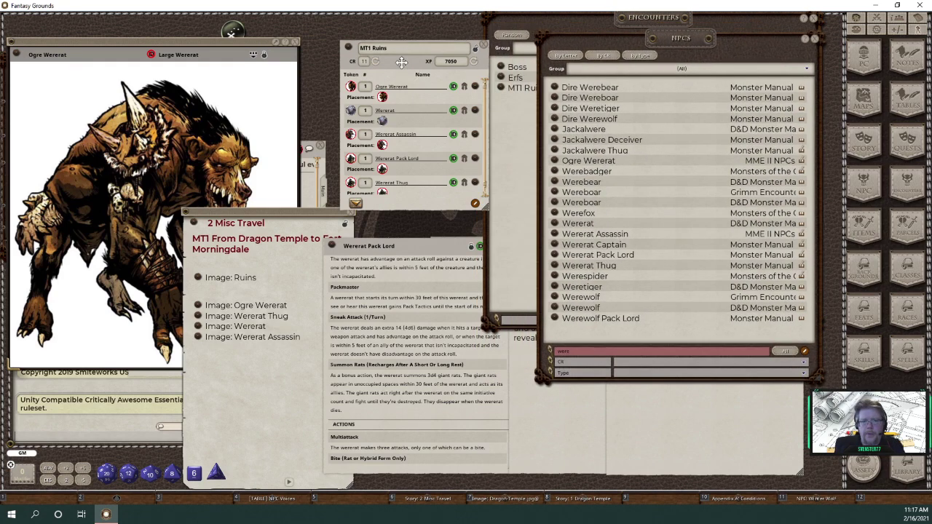
{"action": "left_click_drag", "start_coordinate": [401, 63], "coordinate": [371, 51]}
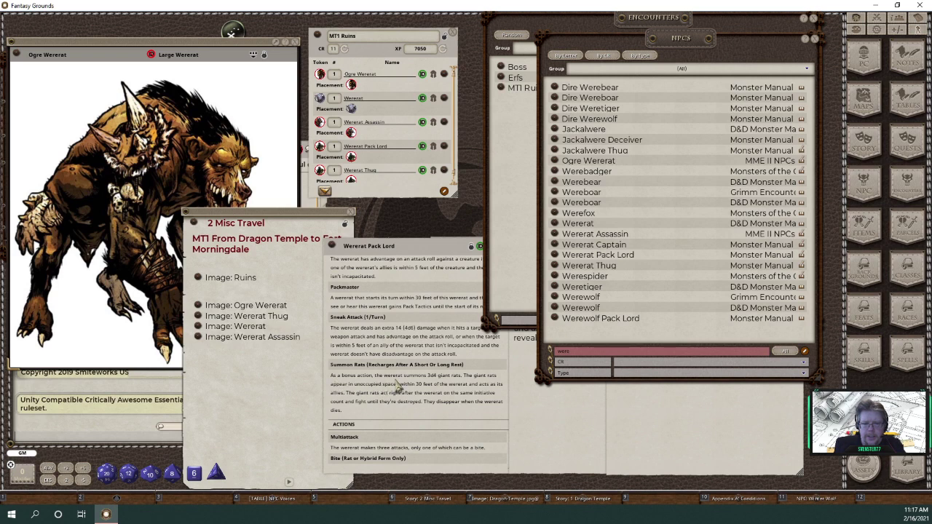
{"action": "left_click", "coordinate": [440, 413]}
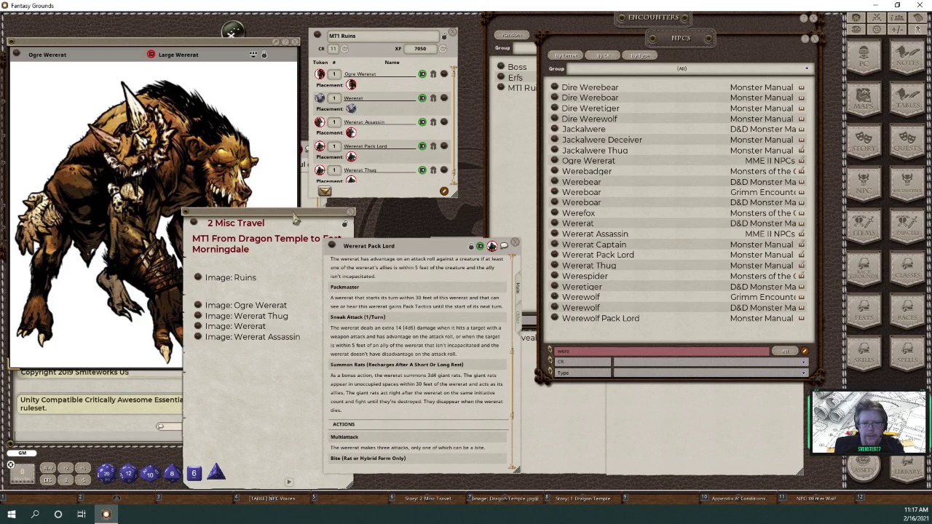
{"action": "left_click_drag", "start_coordinate": [304, 210], "coordinate": [497, 157]}
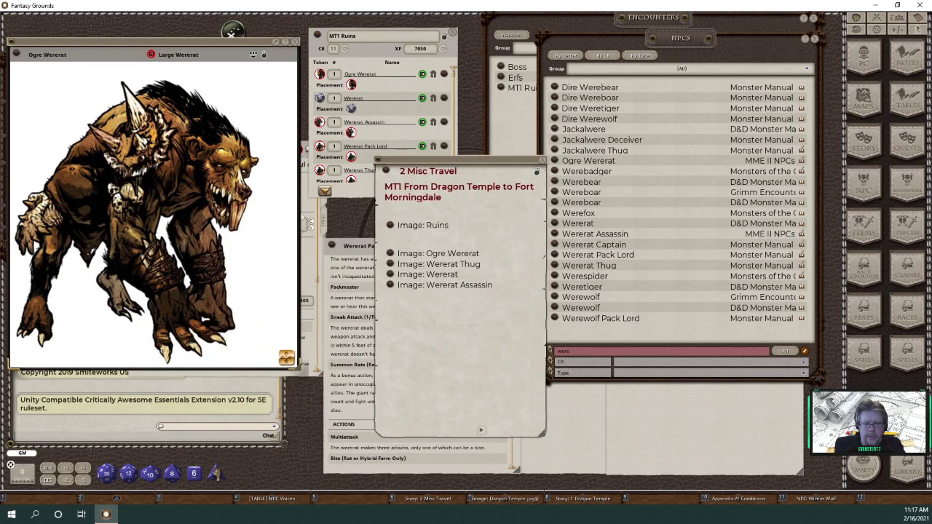
- Uncover the chat, close the Ogre Wererat record and roll 3d4 for the number of summoned giant rats
{"action": "left_click_drag", "start_coordinate": [214, 473], "coordinate": [513, 457]}
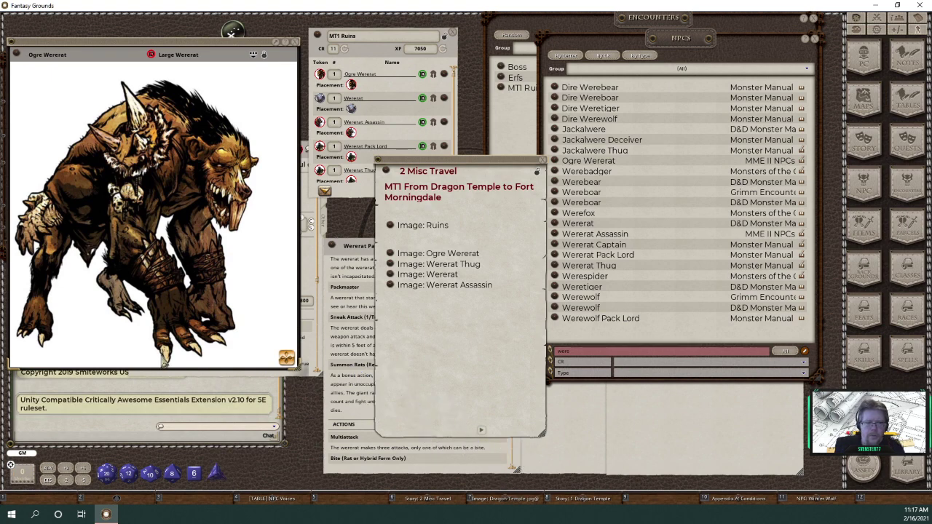
{"action": "left_click_drag", "start_coordinate": [404, 40], "coordinate": [489, 43]}
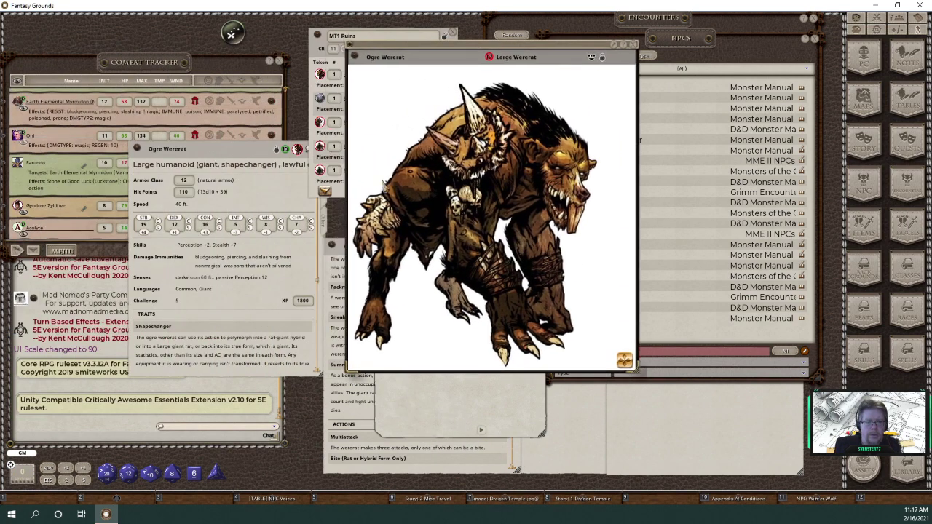
{"action": "left_click", "coordinate": [251, 160]}
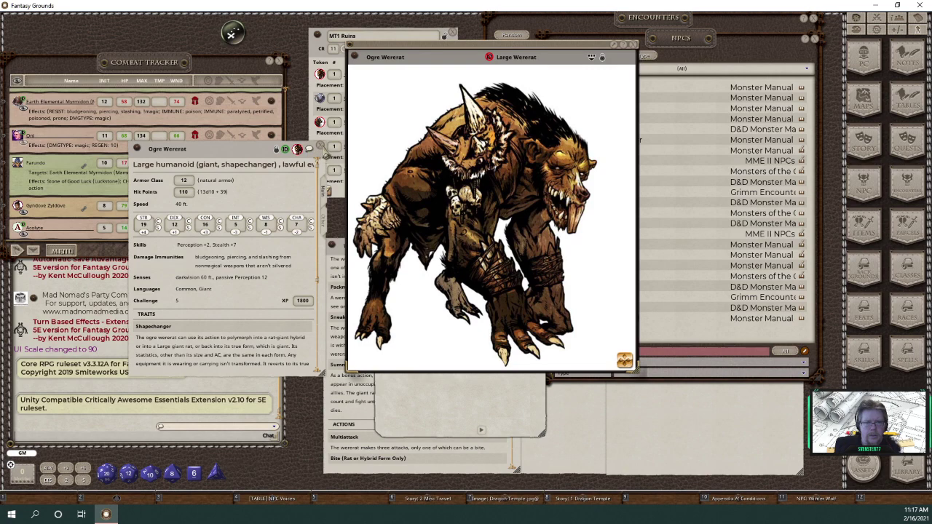
{"action": "left_click", "coordinate": [320, 147]}
{"action": "left_click_drag", "start_coordinate": [216, 477], "coordinate": [128, 325]}
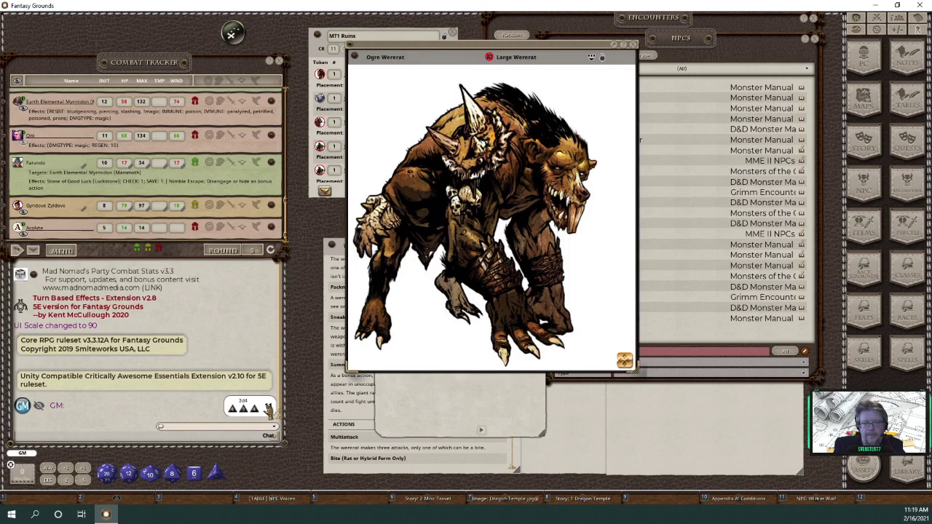
- Move the Ogre Wererat image and the 2 Misc Travel story off the encounter, Pack Lord record and NPC list
{"action": "left_click_drag", "start_coordinate": [448, 46], "coordinate": [132, 43]}
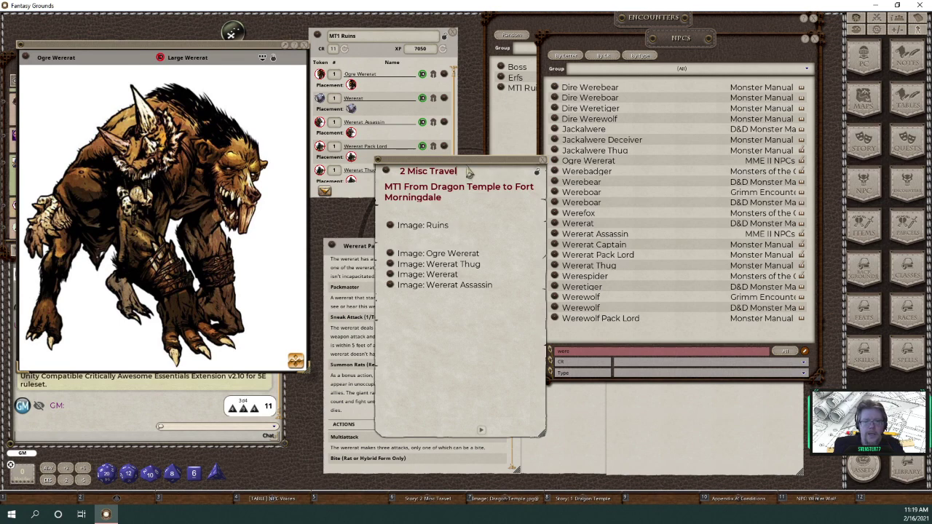
{"action": "left_click_drag", "start_coordinate": [466, 171], "coordinate": [278, 208]}
{"action": "left_click", "coordinate": [286, 311]}
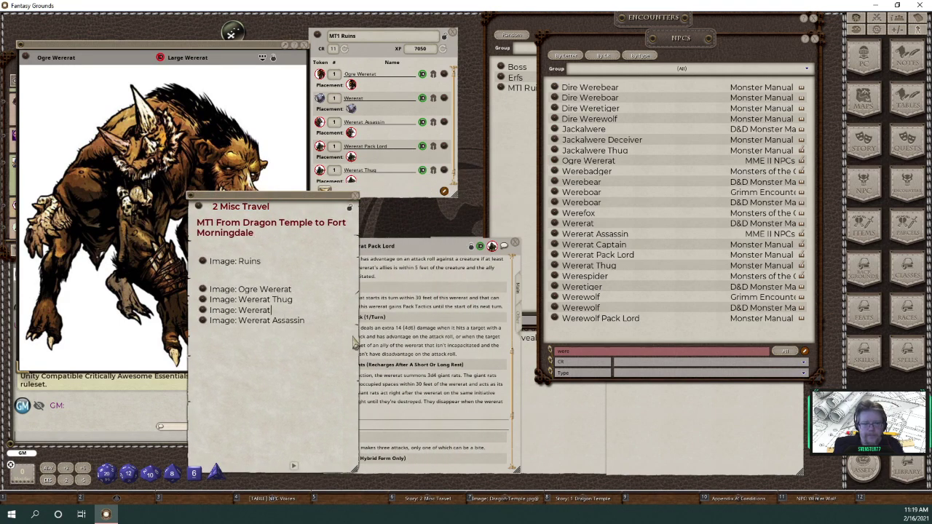
- Search the NPC list for "giant rat"
{"action": "left_click", "coordinate": [450, 252]}
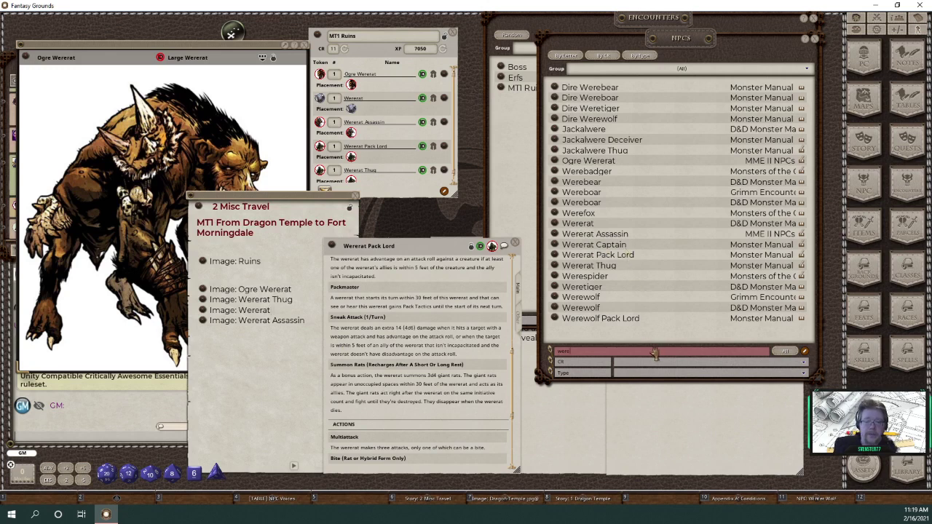
{"action": "key", "text": "BackSpace"}
{"action": "key", "text": "BackSpace"}
{"action": "key", "text": "BackSpace"}
{"action": "type", "text": "giant"}
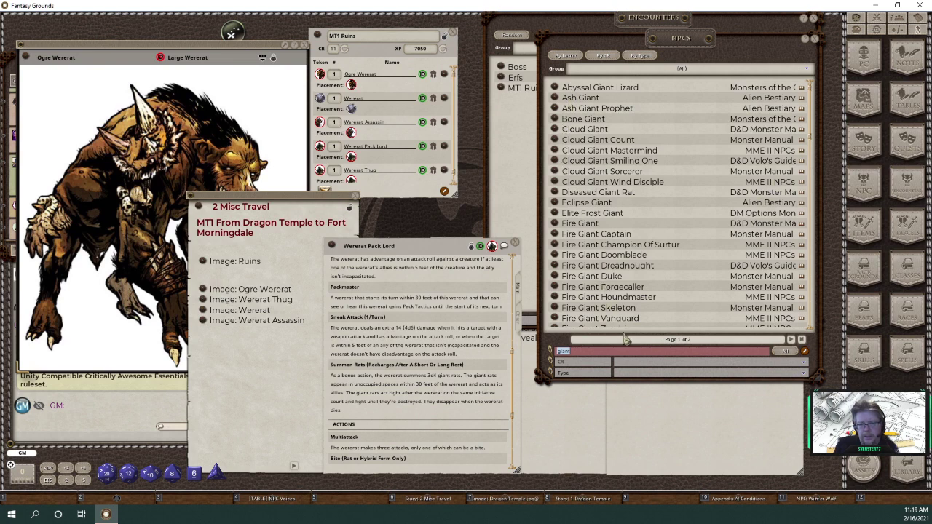
{"action": "type", "text": "giant rat"}
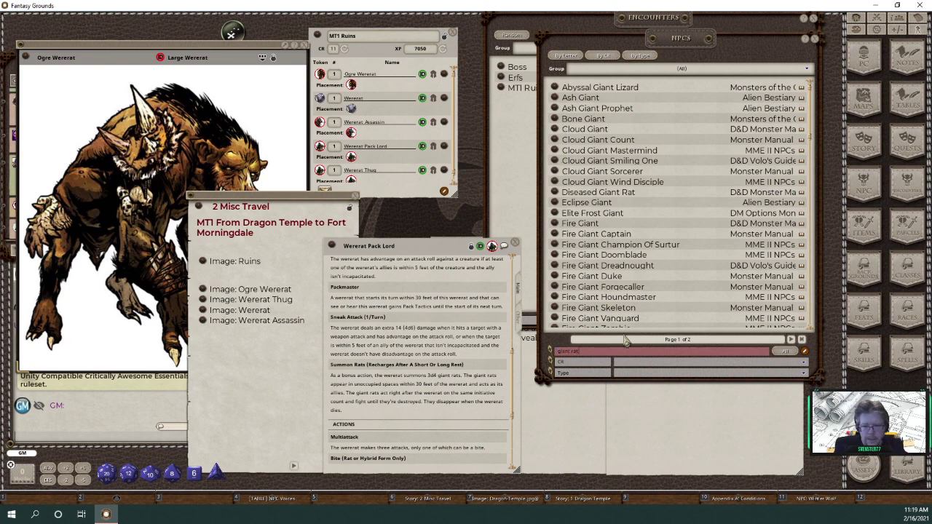
{"action": "key", "text": "Return"}
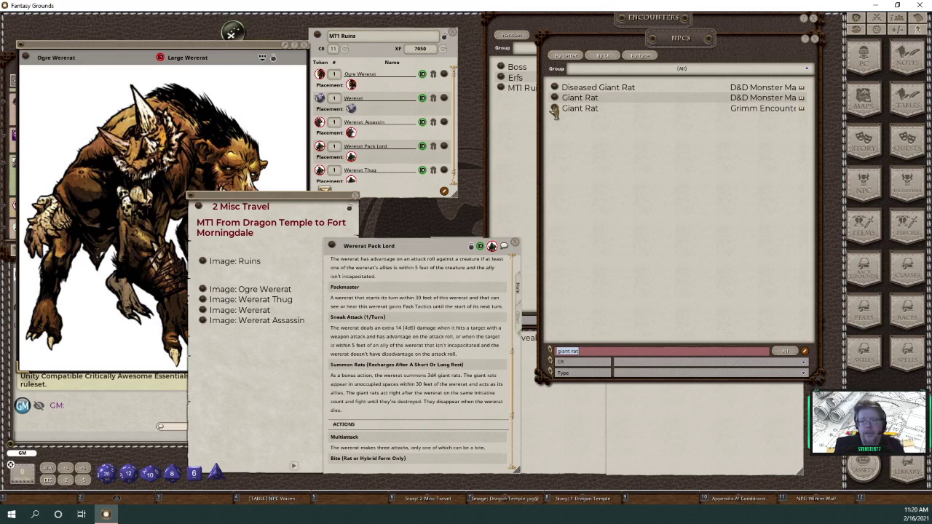
- Examine both Giant Rat records and the Diseased Giant Rat record to compare their tokens and statistics
{"action": "left_click", "coordinate": [555, 111]}
{"action": "left_click", "coordinate": [565, 227]}
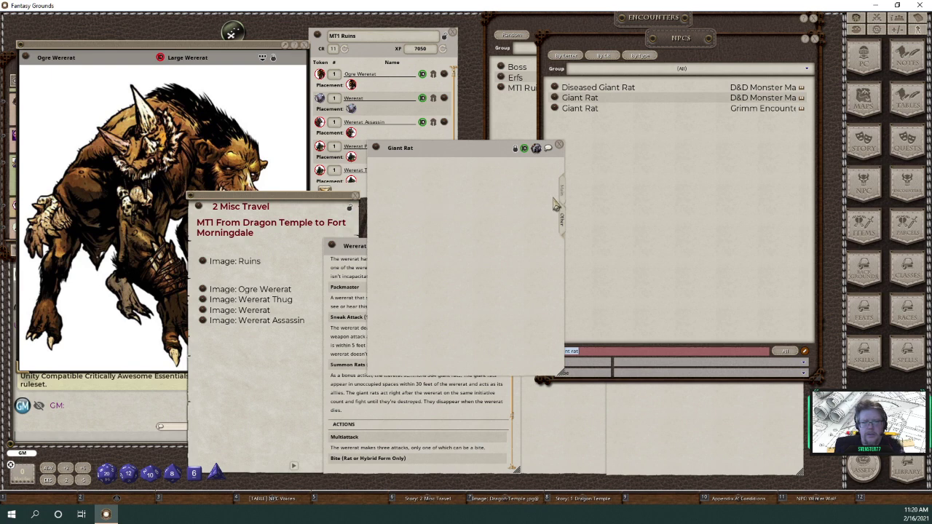
{"action": "left_click", "coordinate": [559, 144]}
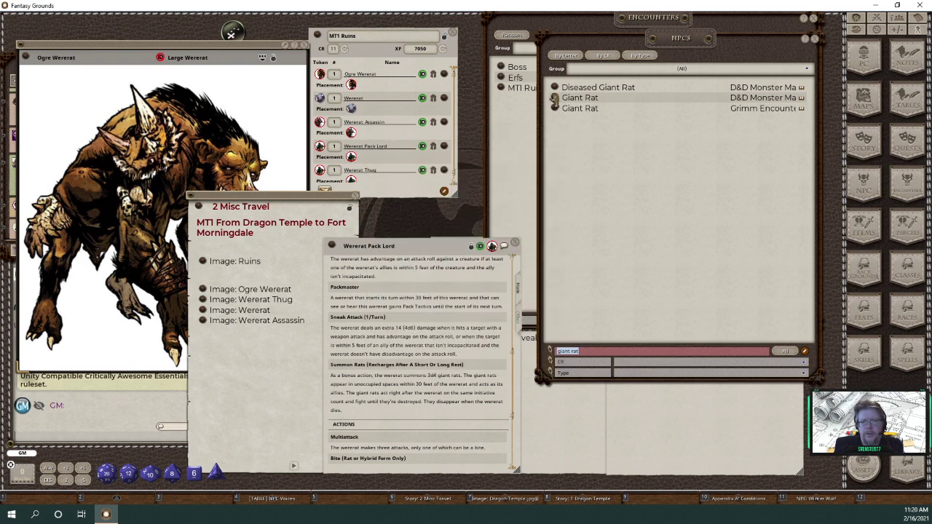
{"action": "left_click", "coordinate": [555, 98]}
{"action": "left_click", "coordinate": [565, 227]}
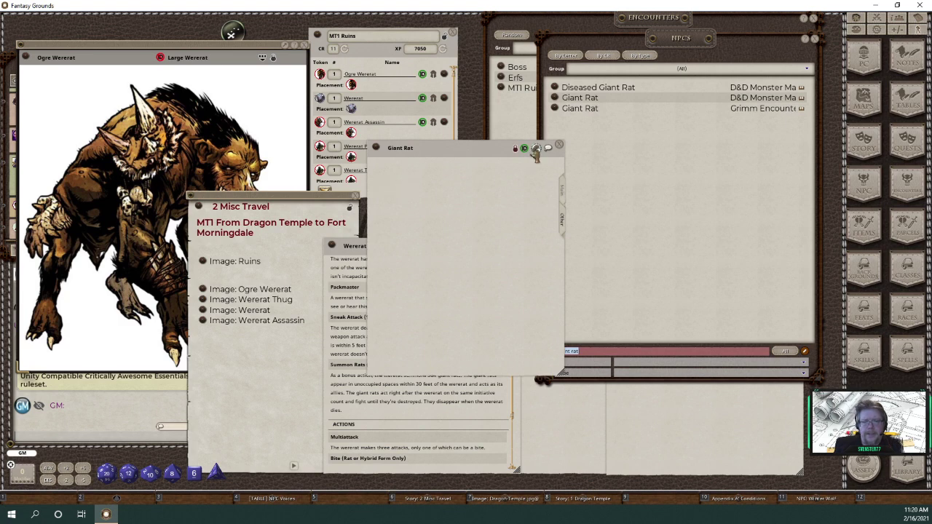
{"action": "left_click_drag", "start_coordinate": [466, 153], "coordinate": [600, 188]}
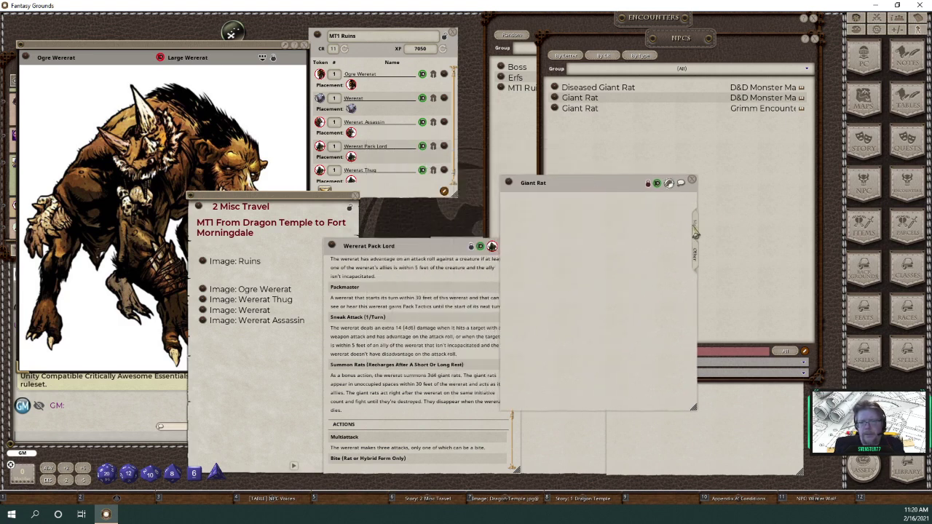
{"action": "left_click", "coordinate": [696, 235]}
{"action": "left_click", "coordinate": [555, 88]}
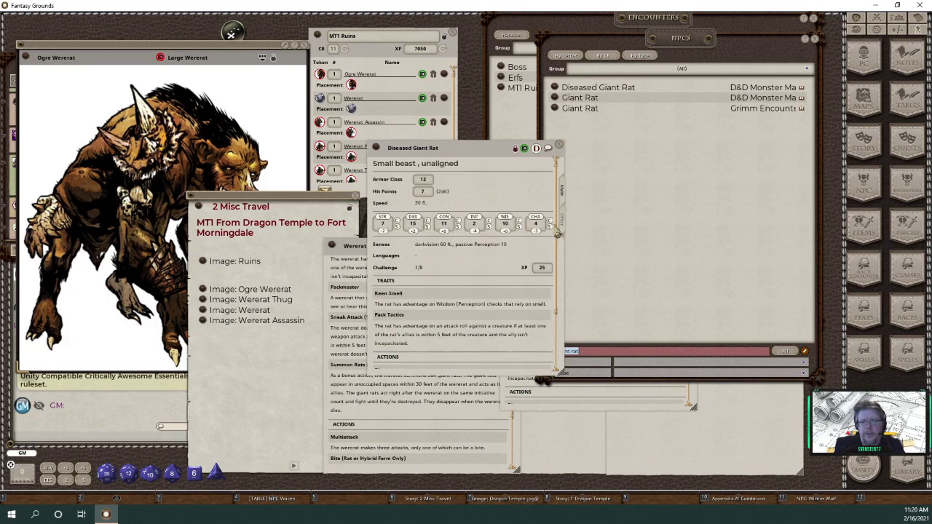
{"action": "scroll", "coordinate": [561, 226], "scroll_direction": "down", "scroll_amount": 5}
{"action": "left_click", "coordinate": [559, 144]}
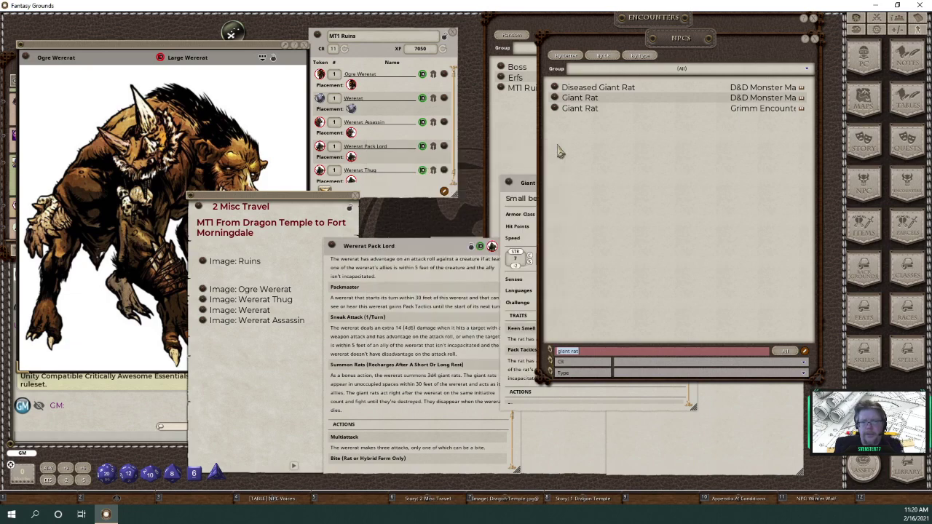
- Add the D&D Monster Manual Giant Rat from its open record to the MT1 Ruins encounter
{"action": "left_click", "coordinate": [527, 193]}
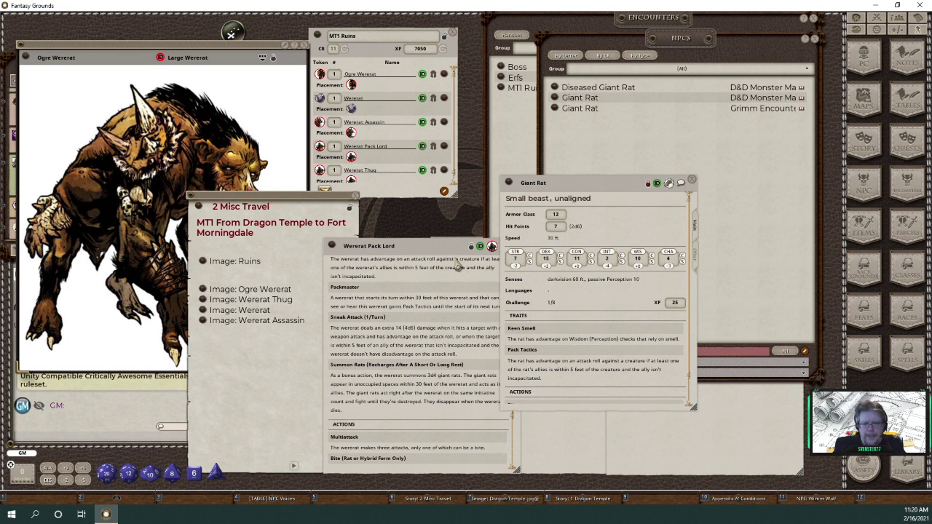
{"action": "left_click_drag", "start_coordinate": [448, 256], "coordinate": [479, 250]}
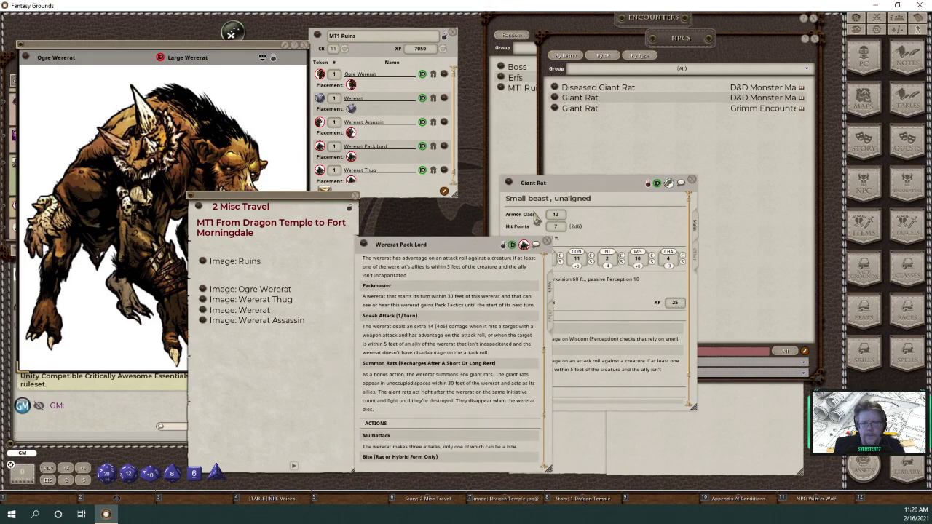
{"action": "left_click_drag", "start_coordinate": [508, 184], "coordinate": [355, 131]}
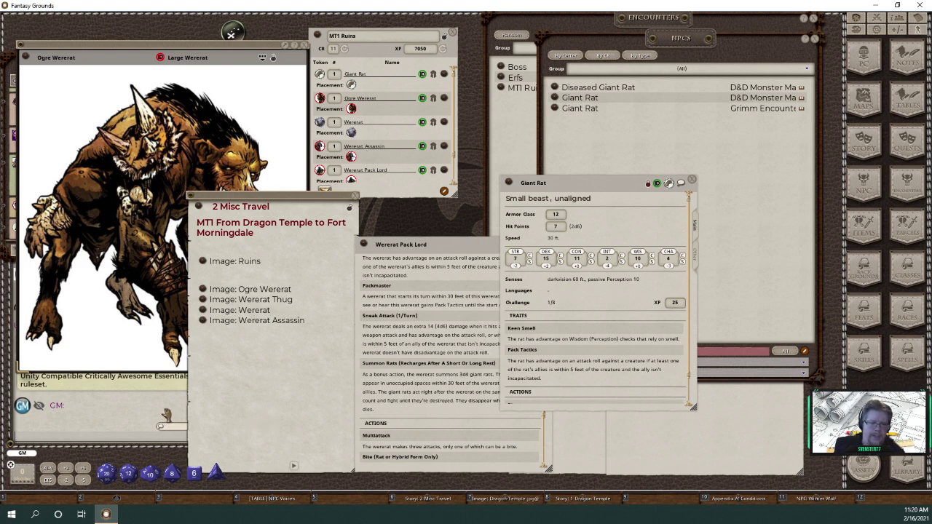
{"action": "mouse_move", "coordinate": [258, 195]}
{"action": "left_mouse_down"}
{"action": "mouse_move", "coordinate": [432, 213]}
{"action": "mouse_move", "coordinate": [263, 199]}
{"action": "left_mouse_up"}
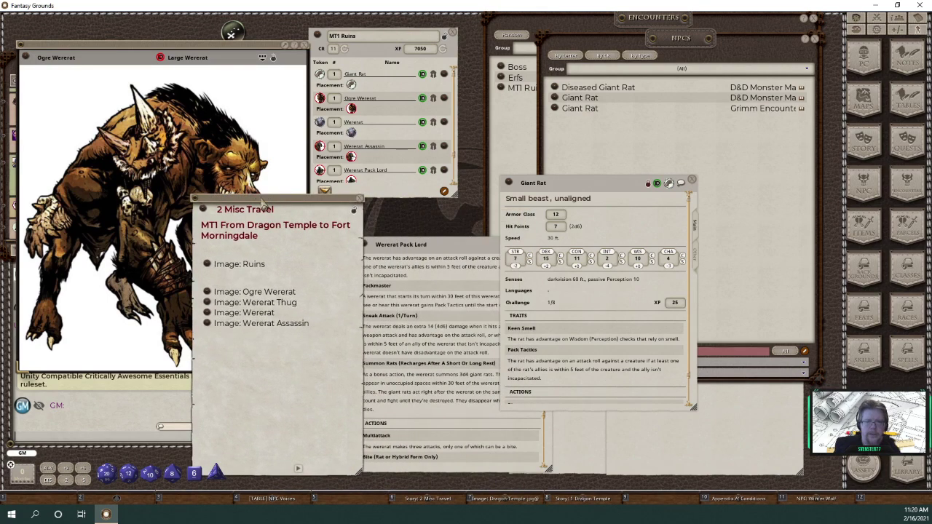
- Set the Giant Rat count to 7 in the MT1 Ruins encounter and recalculate its challenge rating and XP
{"action": "left_click", "coordinate": [334, 75]}
{"action": "type", "text": "7"}
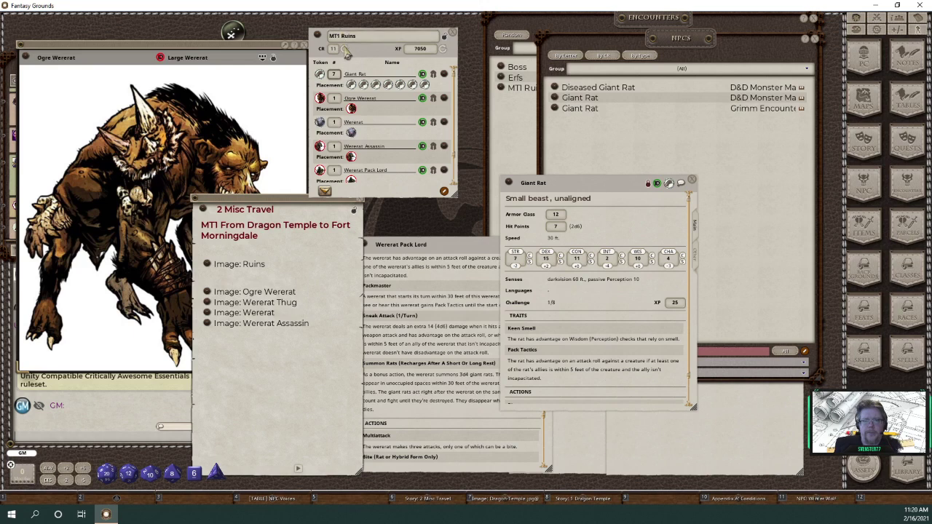
{"action": "left_click", "coordinate": [345, 49]}
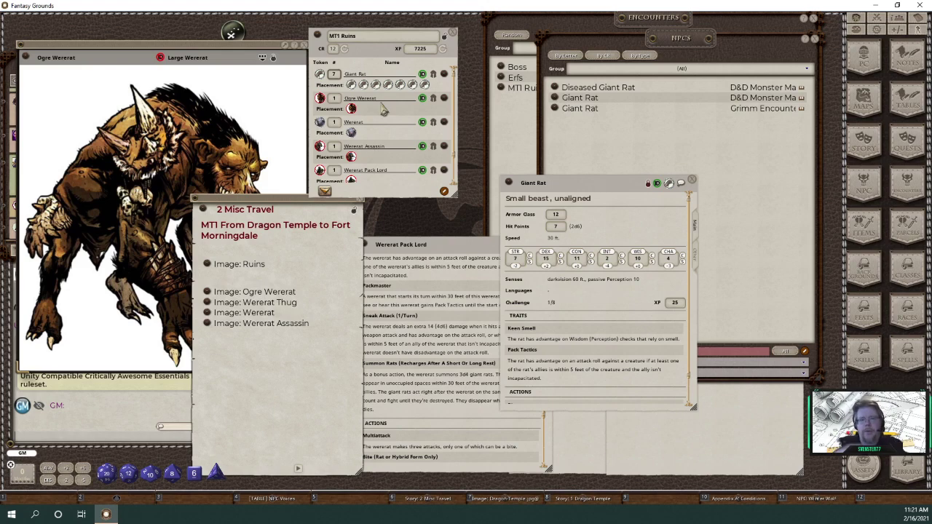
- Open the Ruins map and delete the Acolyte token near the tree stump
{"action": "double_click", "coordinate": [240, 36]}
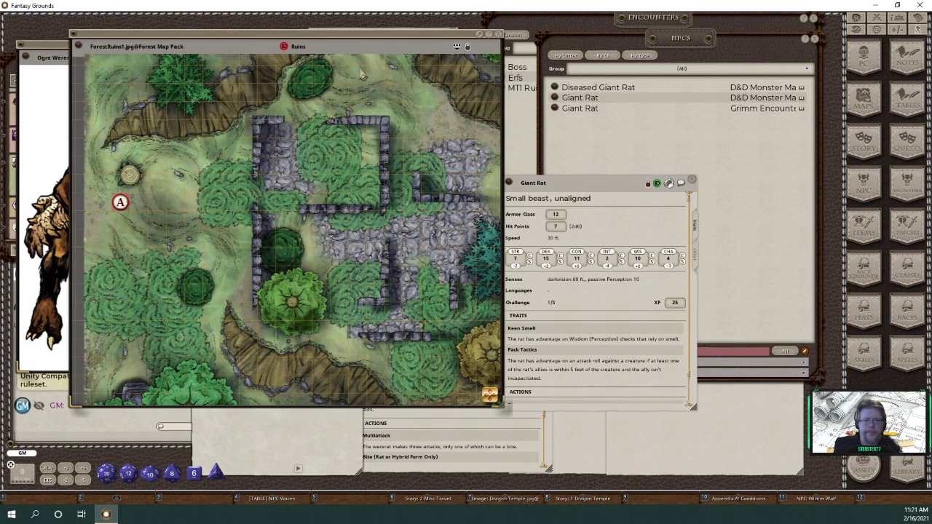
{"action": "left_click_drag", "start_coordinate": [352, 37], "coordinate": [322, 50]}
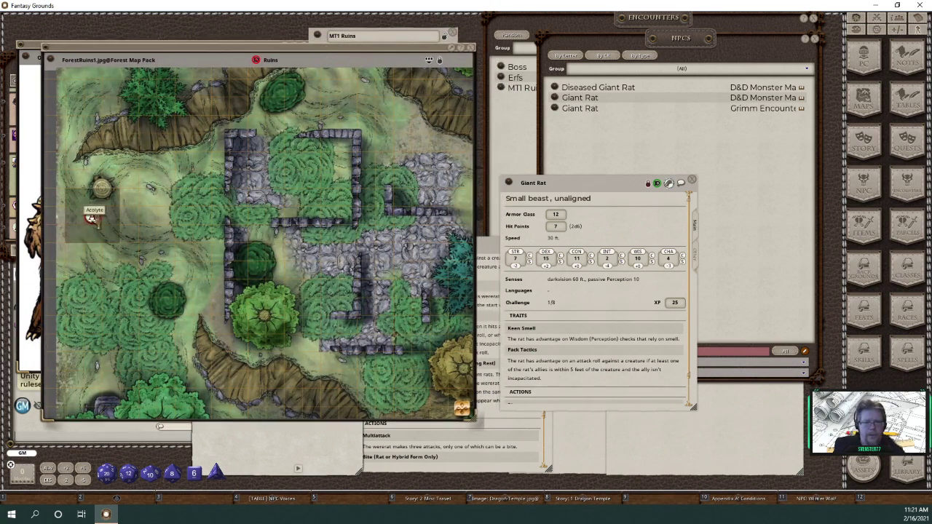
{"action": "right_click", "coordinate": [93, 217]}
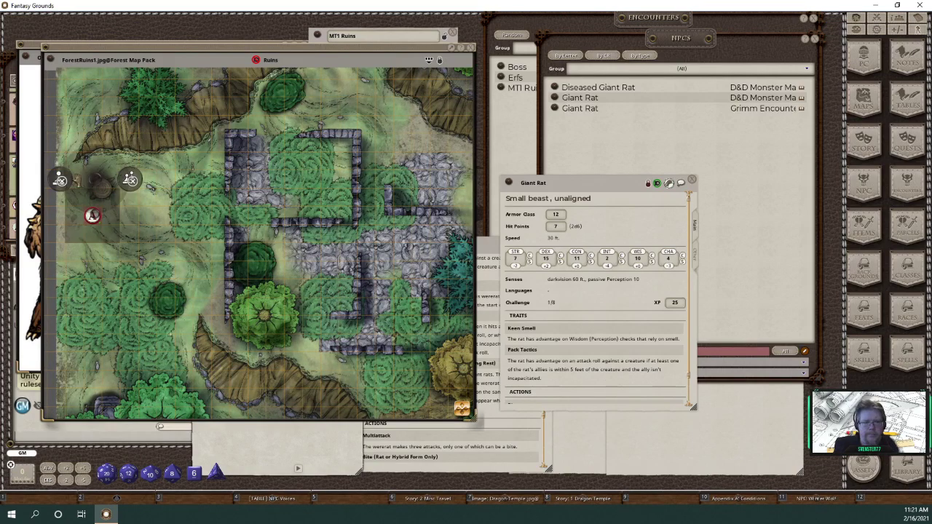
{"action": "left_click", "coordinate": [61, 180]}
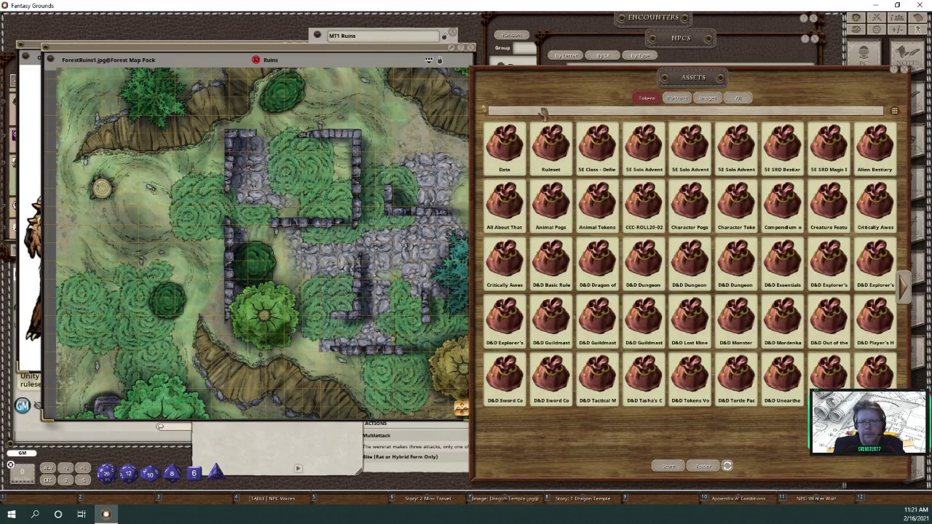
- Search all asset types for "stairs" and look through both pages of results
{"action": "left_click", "coordinate": [543, 111]}
{"action": "type", "text": "sta"}
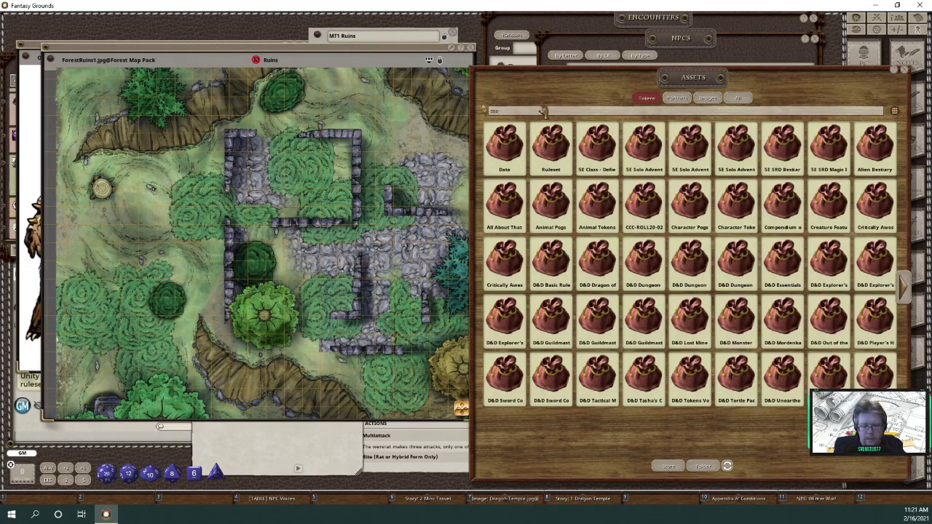
{"action": "type", "text": "irs"}
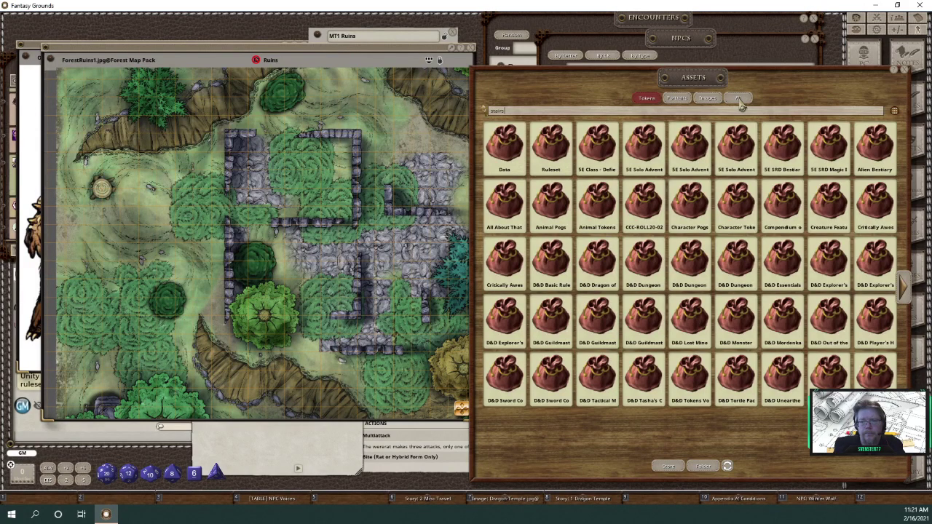
{"action": "left_click", "coordinate": [739, 100]}
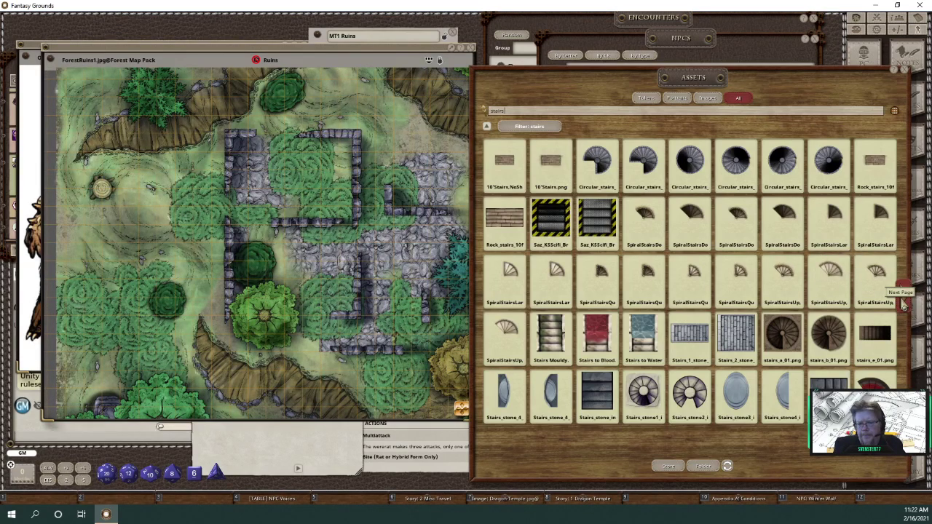
{"action": "left_click", "coordinate": [903, 306]}
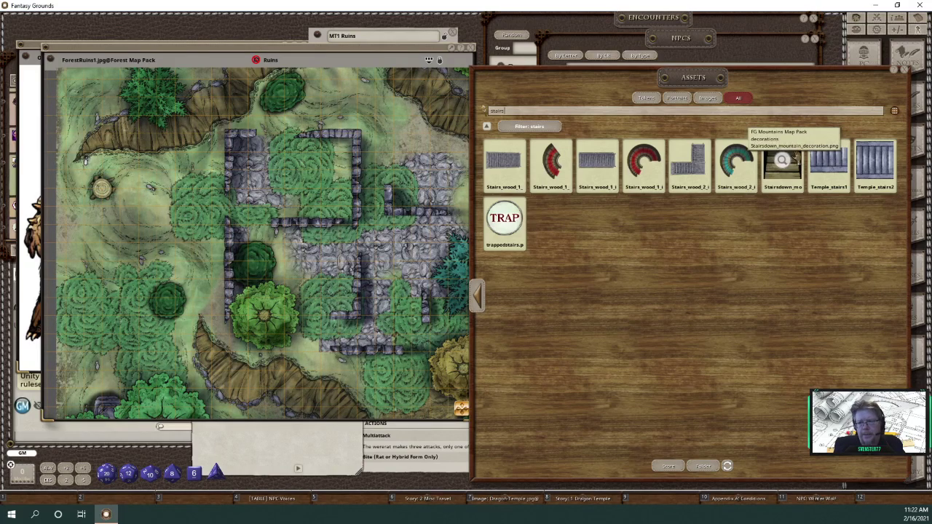
{"action": "left_click", "coordinate": [477, 300]}
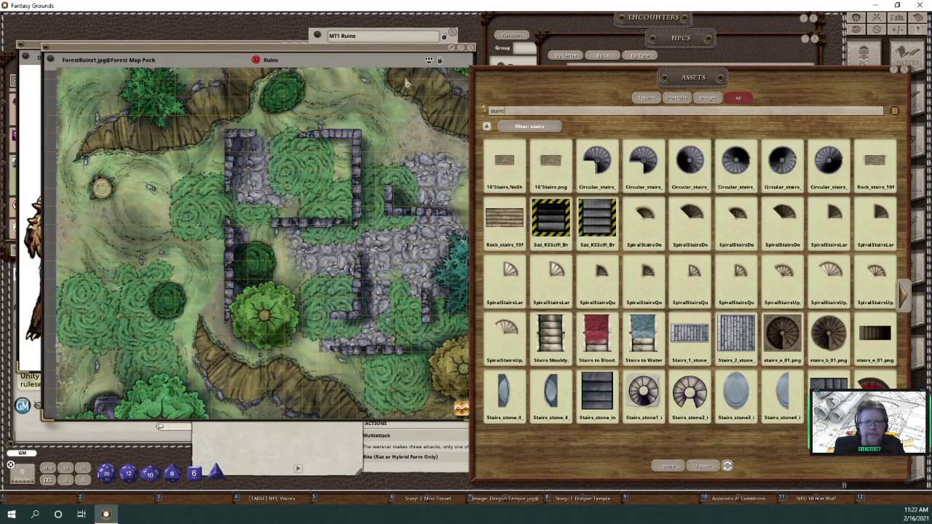
- Stamp a circular stairs image at 2.0 by 2.0 squares onto the Ruins map beside the small L-shaped wall corner
{"action": "left_click", "coordinate": [430, 61]}
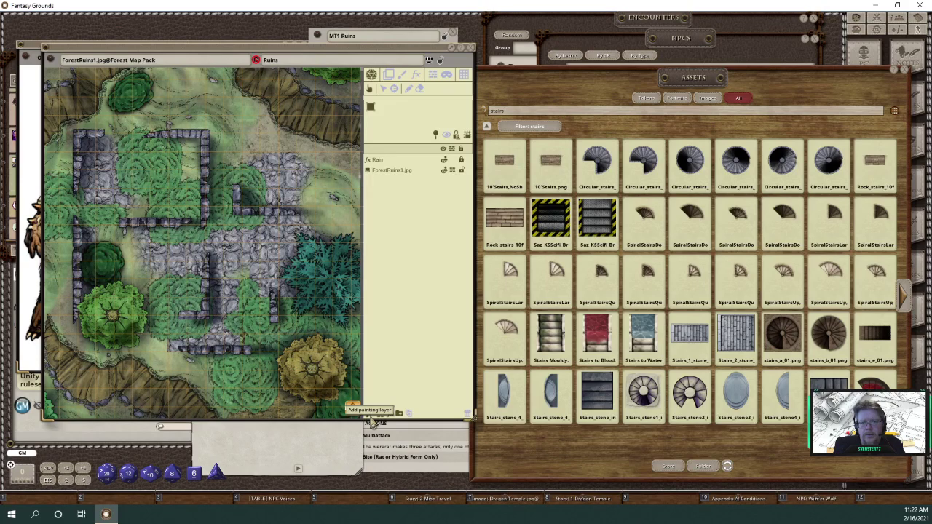
{"action": "left_click", "coordinate": [390, 75]}
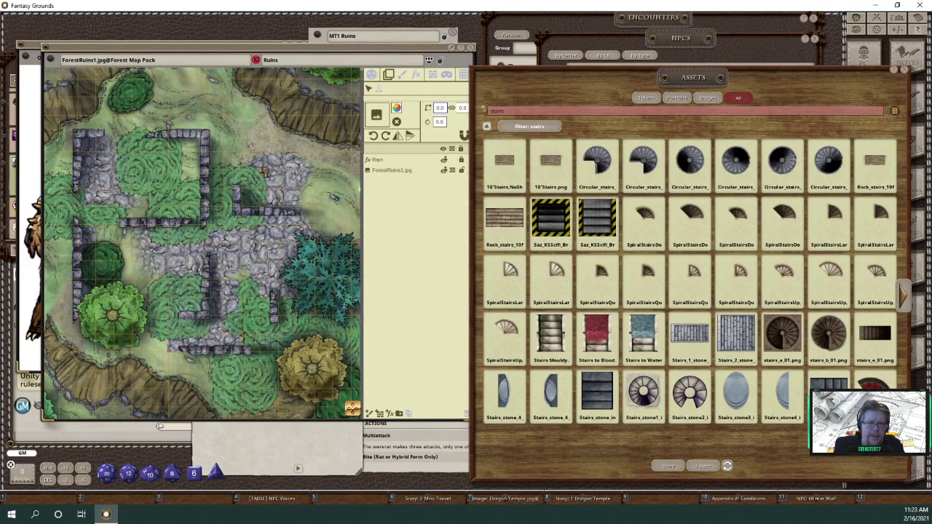
{"action": "left_click", "coordinate": [378, 114]}
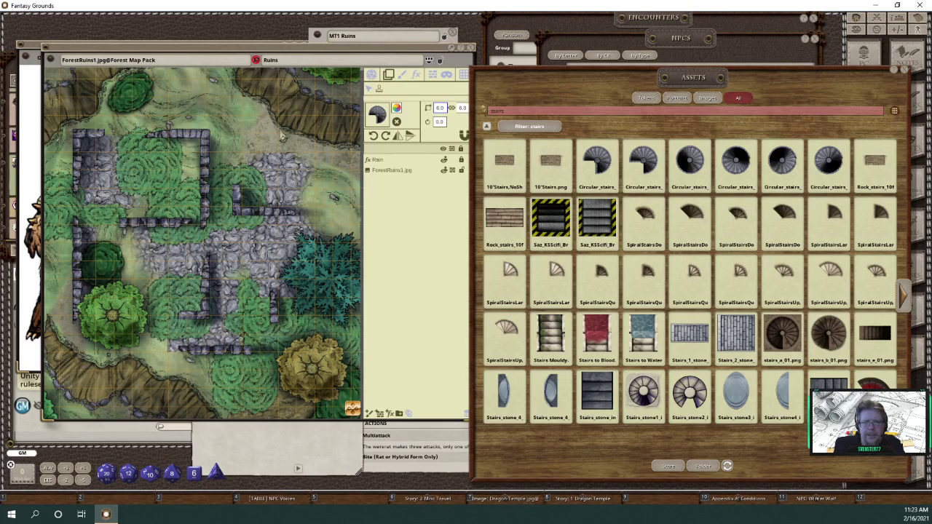
{"action": "left_click", "coordinate": [280, 121]}
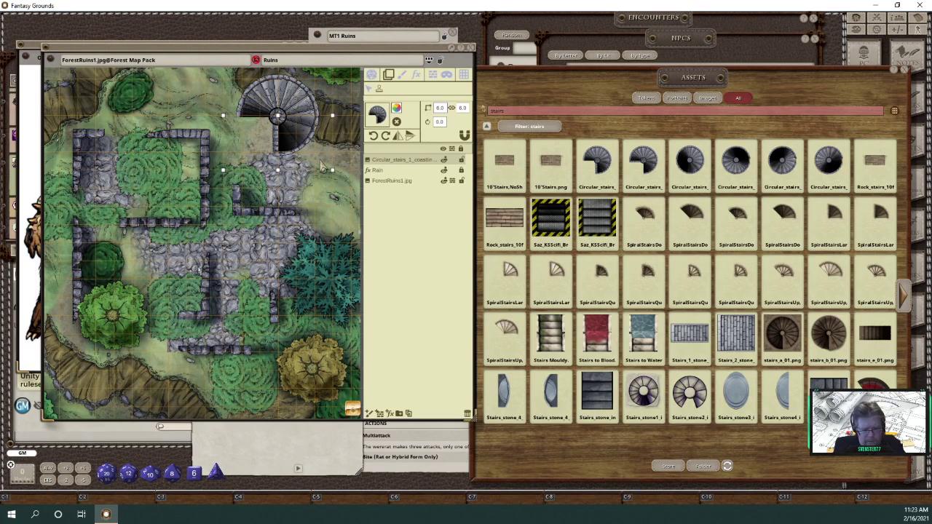
{"action": "key", "text": "Delete"}
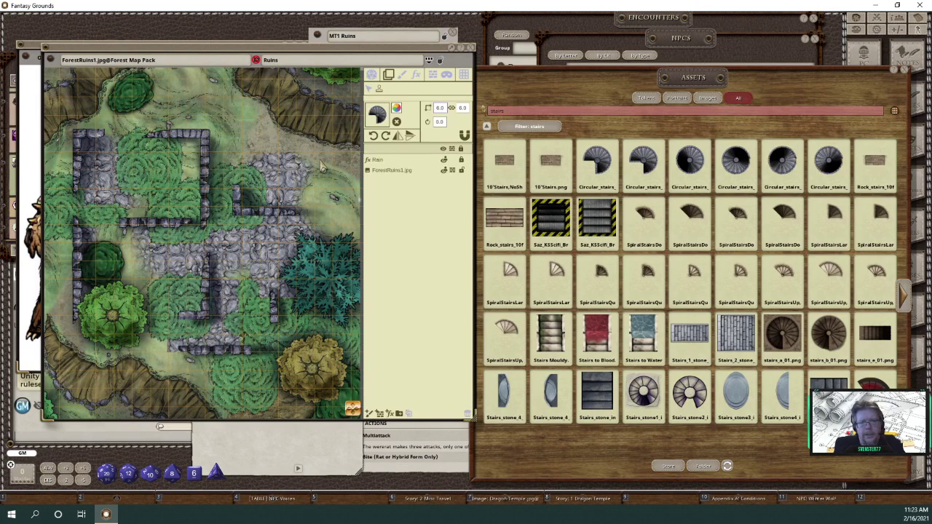
{"action": "left_click", "coordinate": [440, 109]}
{"action": "type", "text": "2"}
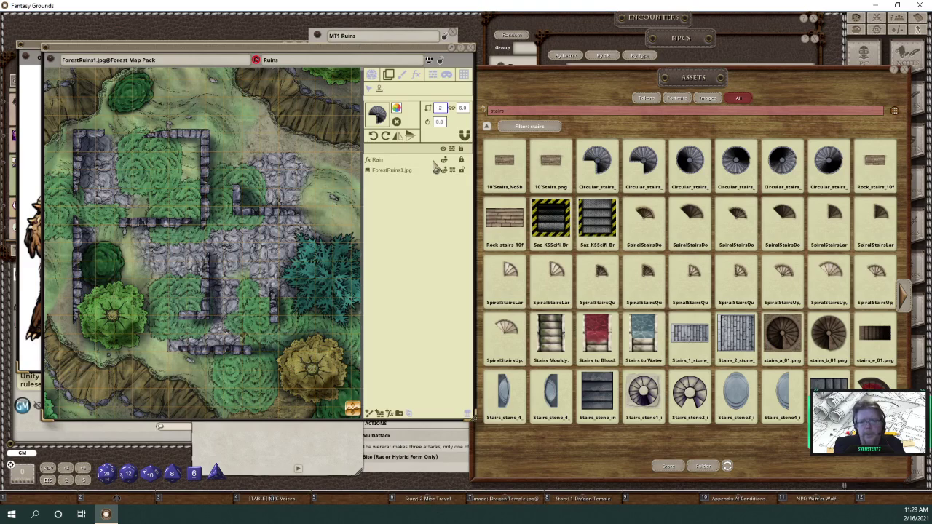
{"action": "key", "text": "Tab"}
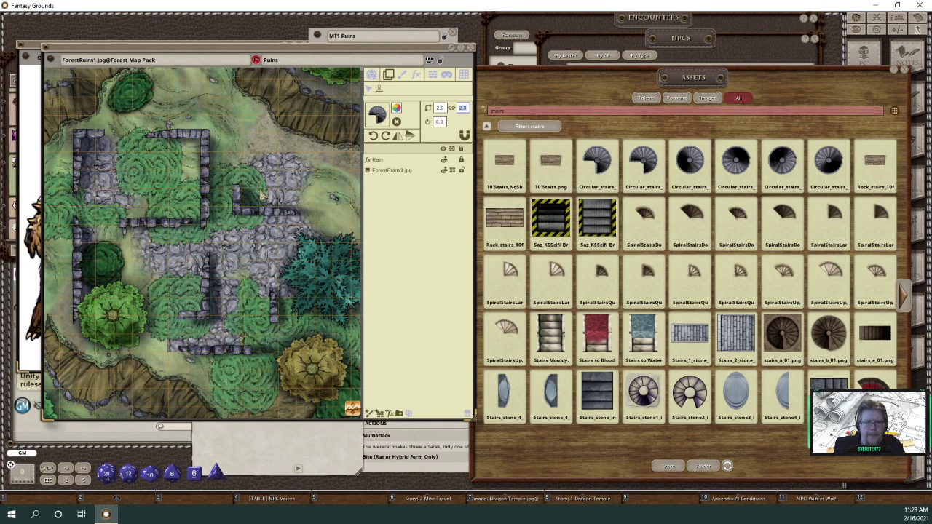
{"action": "left_click", "coordinate": [262, 194]}
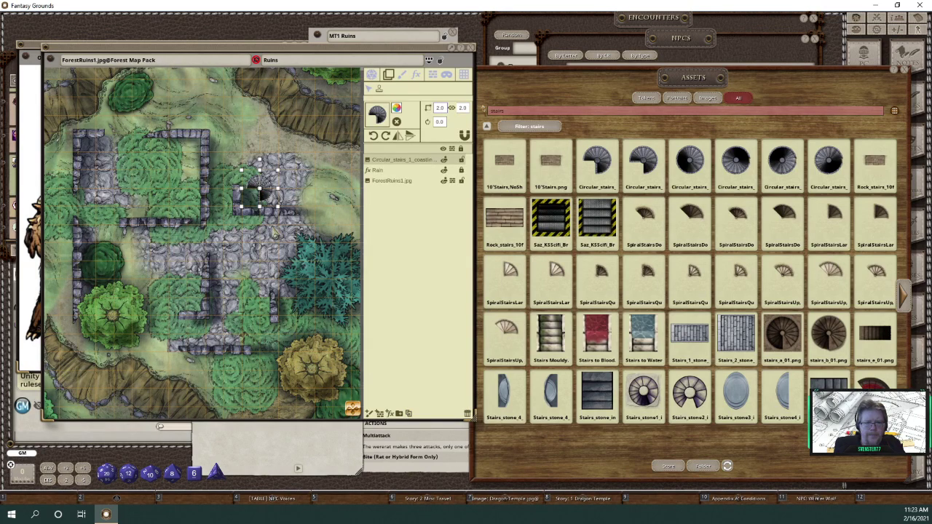
- Enlarge the circular stairs slightly so they reach the L-shaped wall corner, and deselect them
{"action": "scroll", "coordinate": [279, 230], "scroll_direction": "up", "scroll_amount": 5}
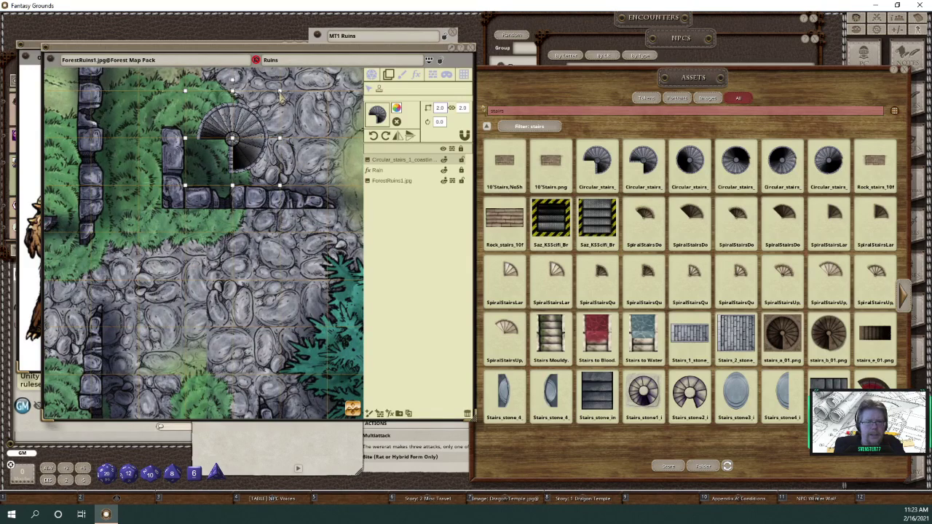
{"action": "left_click_drag", "start_coordinate": [283, 96], "coordinate": [291, 83]}
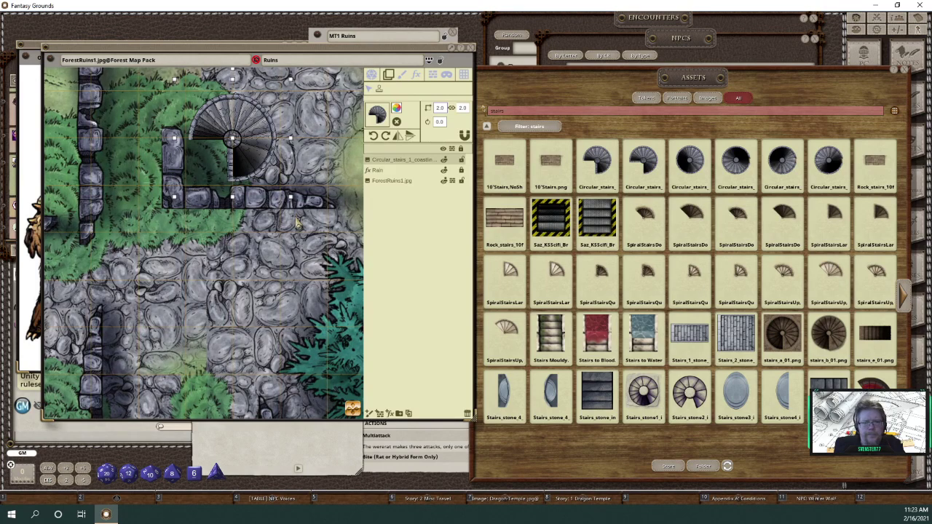
{"action": "key", "text": "ctrl+v"}
{"action": "key", "text": "Delete"}
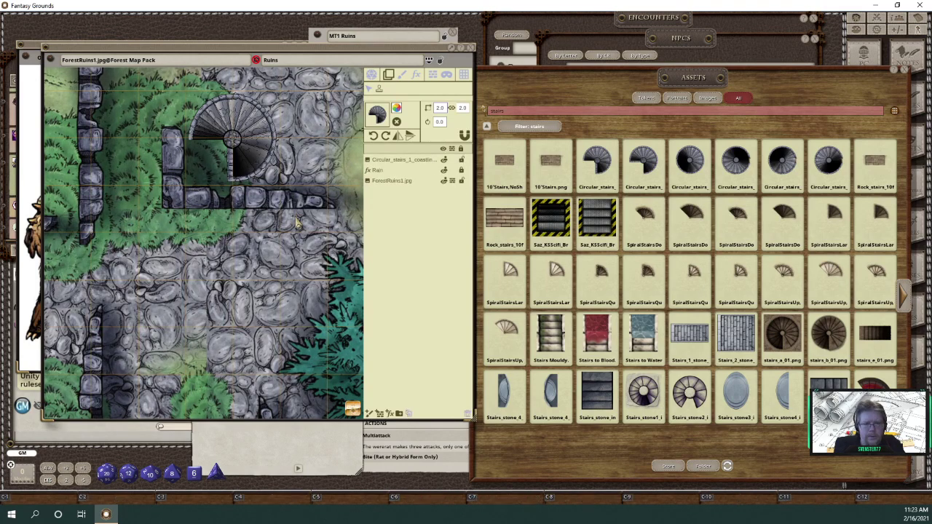
{"action": "scroll", "coordinate": [304, 244], "scroll_direction": "down", "scroll_amount": 4}
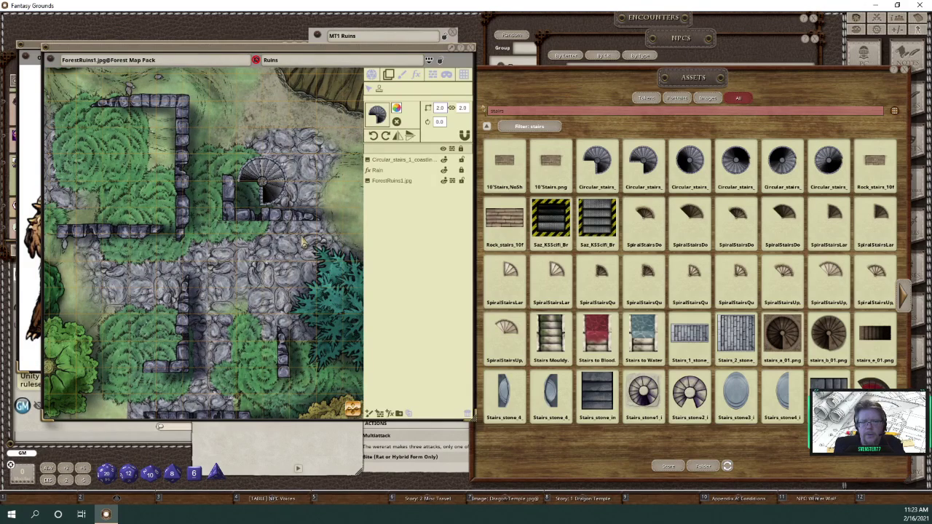
{"action": "scroll", "coordinate": [303, 244], "scroll_direction": "down", "scroll_amount": 2}
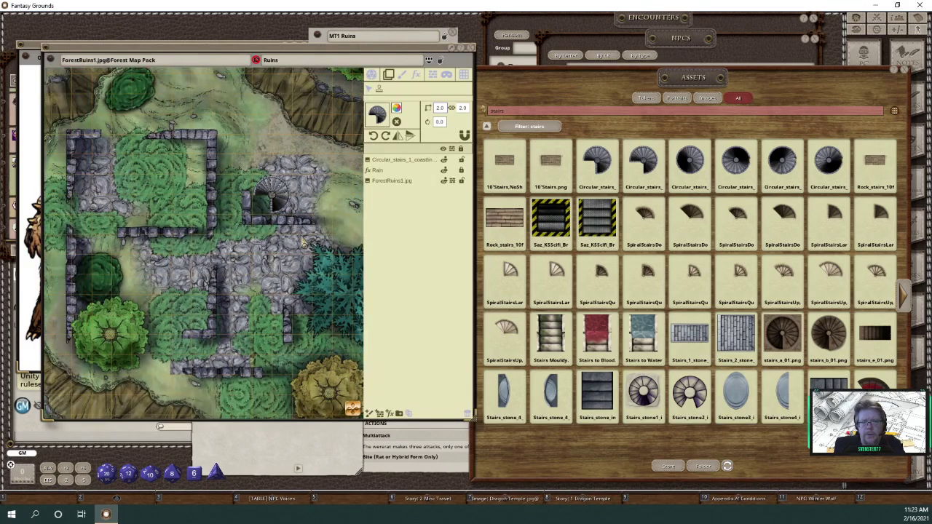
- Lock the Ruins map, close the asset browser, and move the MT1 Ruins encounter beside the map
{"action": "left_click", "coordinate": [440, 61]}
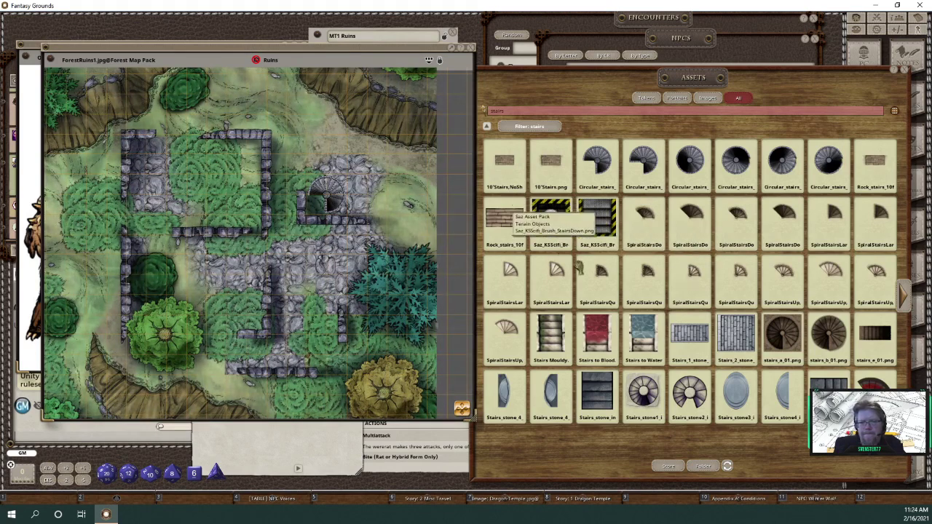
{"action": "left_click", "coordinate": [903, 72]}
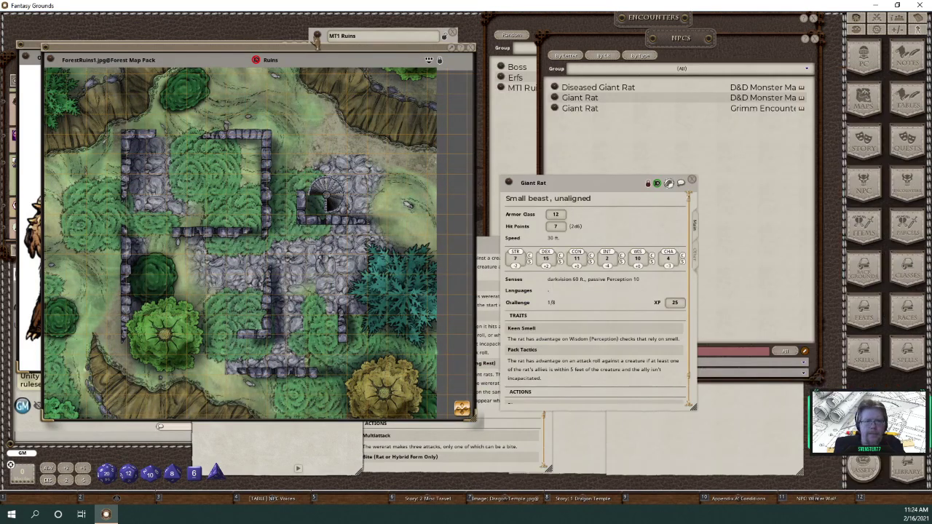
{"action": "left_click", "coordinate": [327, 42]}
{"action": "left_click_drag", "start_coordinate": [390, 48], "coordinate": [596, 87]}
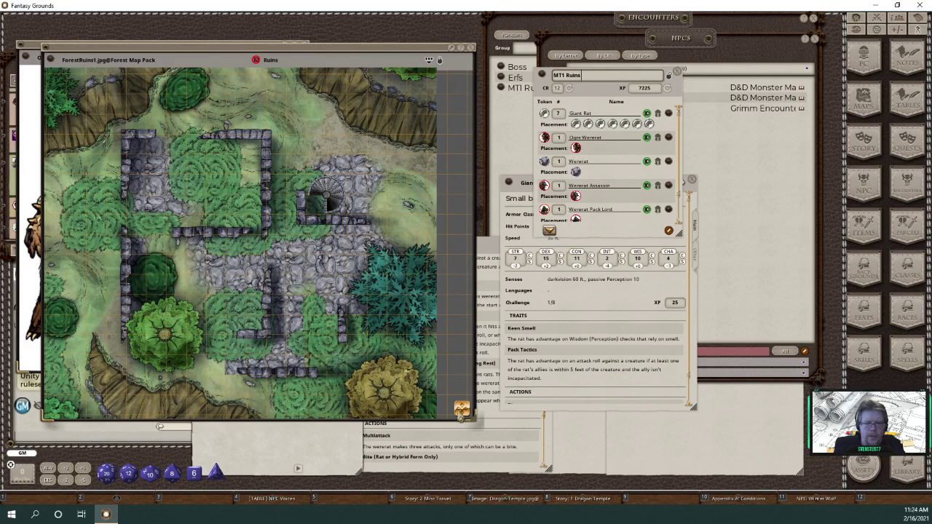
- Place the Wererat Assassin token on the large bright green tree in the map's southwest
{"action": "left_click_drag", "start_coordinate": [145, 211], "coordinate": [306, 206]}
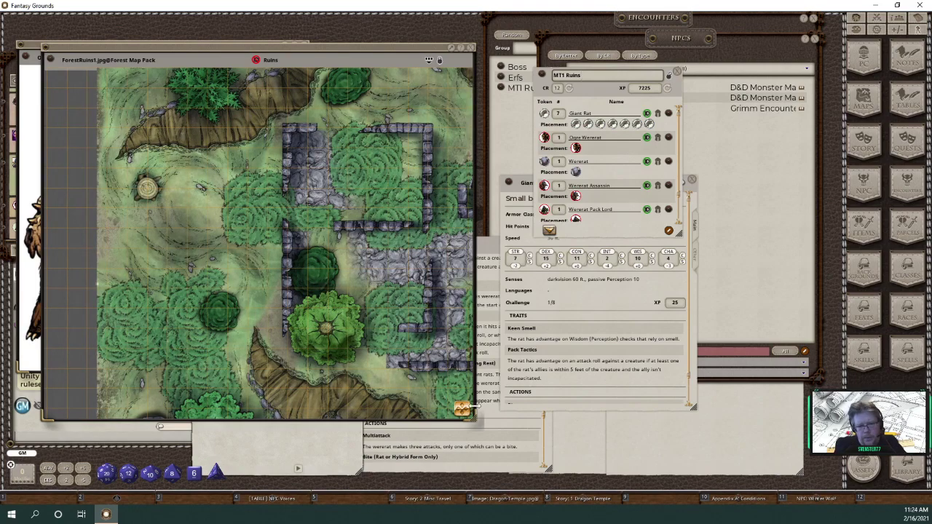
{"action": "left_click_drag", "start_coordinate": [467, 415], "coordinate": [464, 427]}
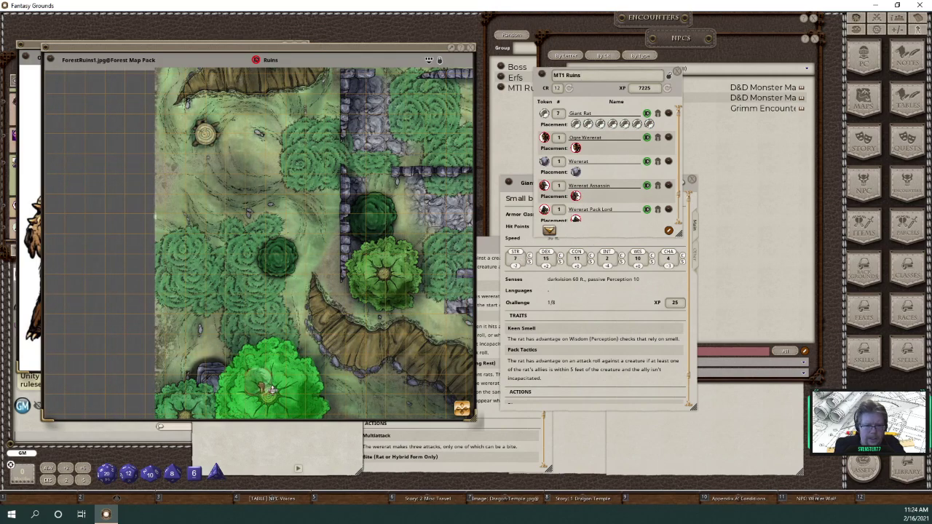
{"action": "mouse_move", "coordinate": [272, 390]}
{"action": "left_mouse_down"}
{"action": "mouse_move", "coordinate": [335, 406]}
{"action": "mouse_move", "coordinate": [272, 389]}
{"action": "left_mouse_up"}
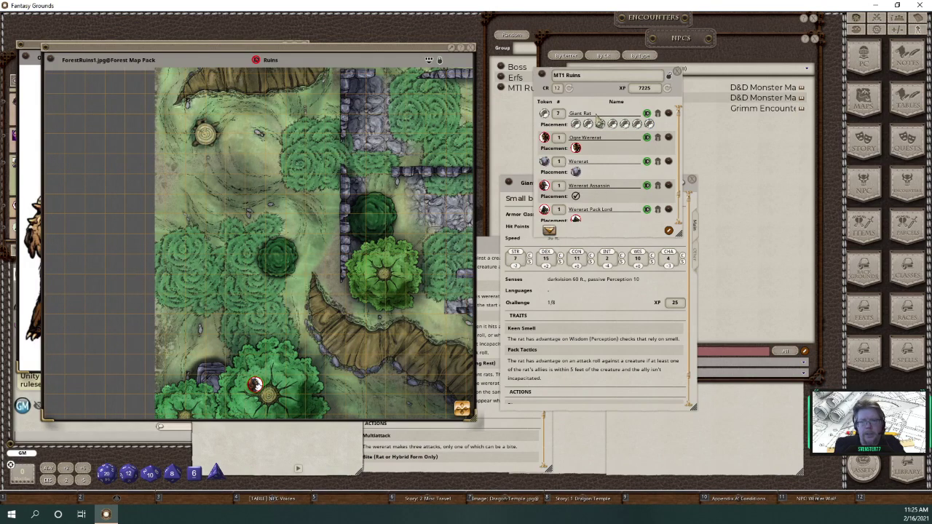
- Place the Wererat Pack Lord on the stone floor inside the ruins' west wall and the Wererat Thug at the dark round bush outside
{"action": "scroll", "coordinate": [601, 162], "scroll_direction": "down", "scroll_amount": 1}
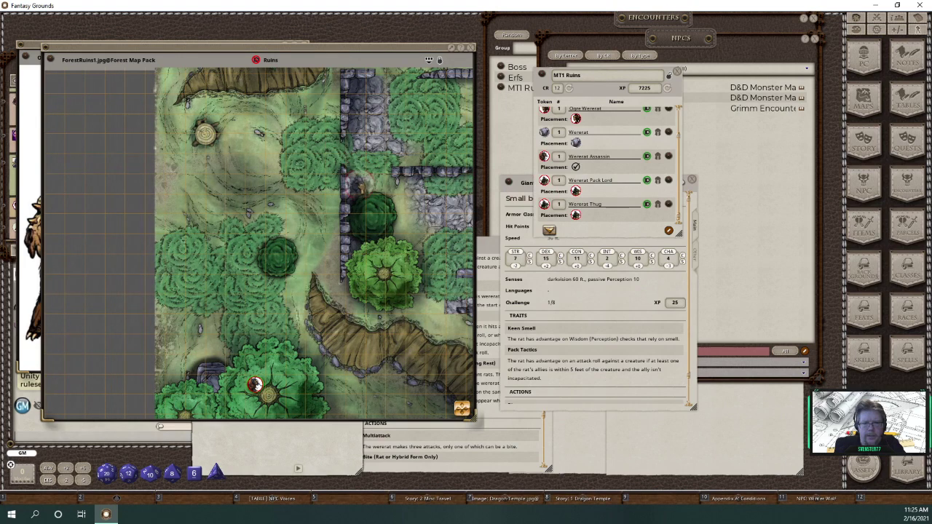
{"action": "left_click_drag", "start_coordinate": [363, 190], "coordinate": [357, 131]}
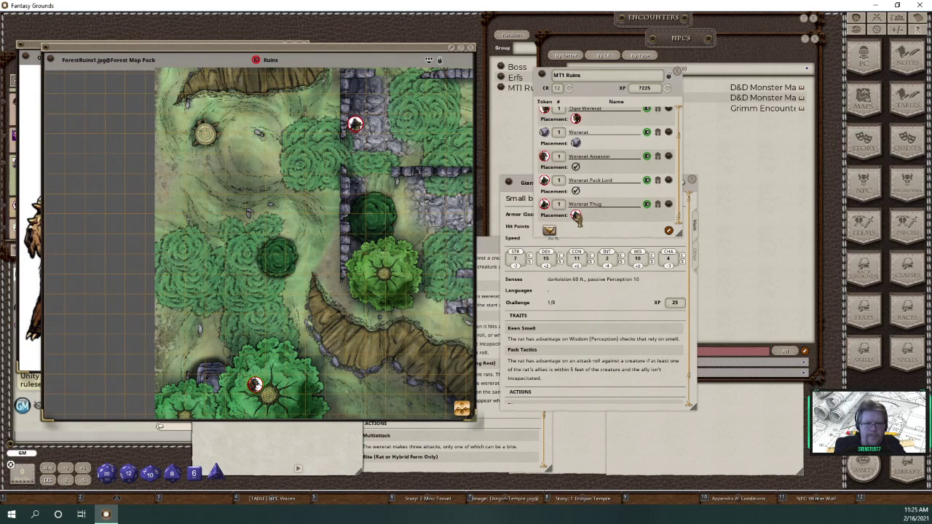
{"action": "left_click_drag", "start_coordinate": [576, 217], "coordinate": [371, 184]}
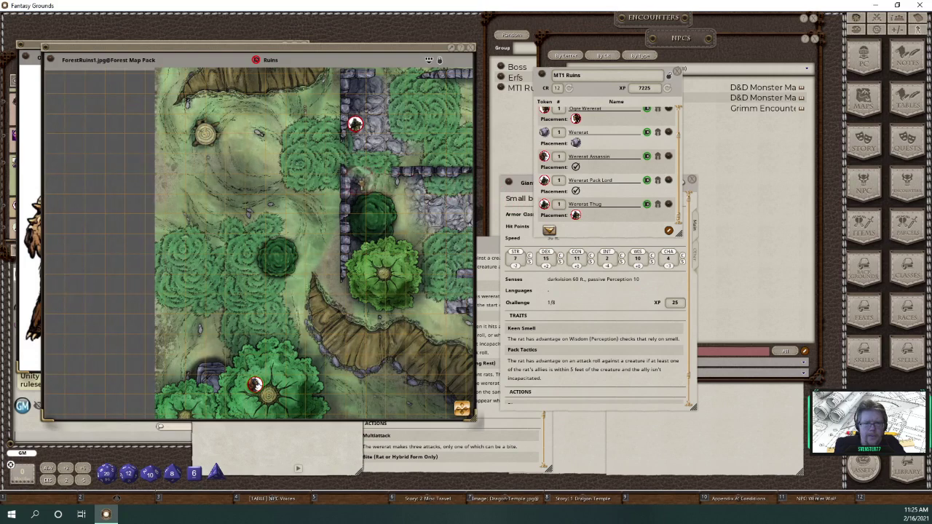
{"action": "left_click_drag", "start_coordinate": [313, 220], "coordinate": [295, 245]}
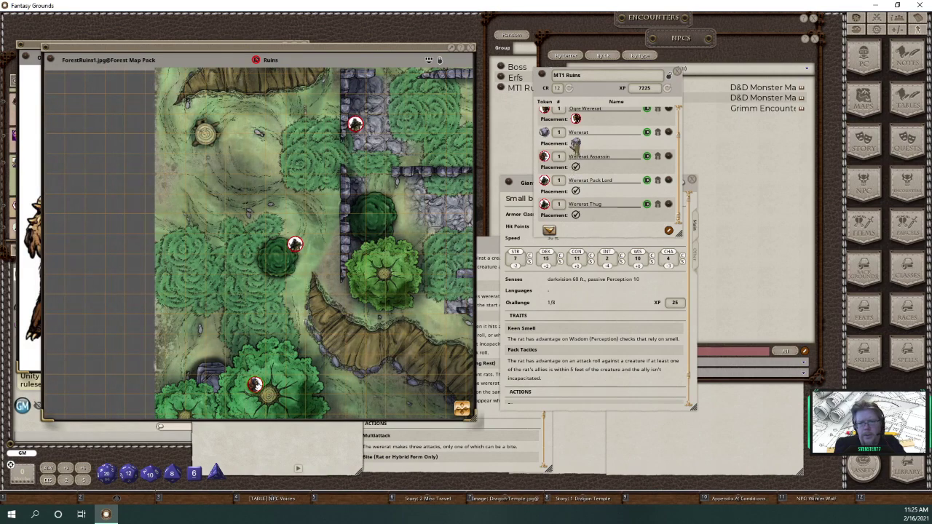
- Set the Wererat count to 2 and place one beside the southwest bright green tree and one between the ruins' west wall and its tree
{"action": "type", "text": "2"}
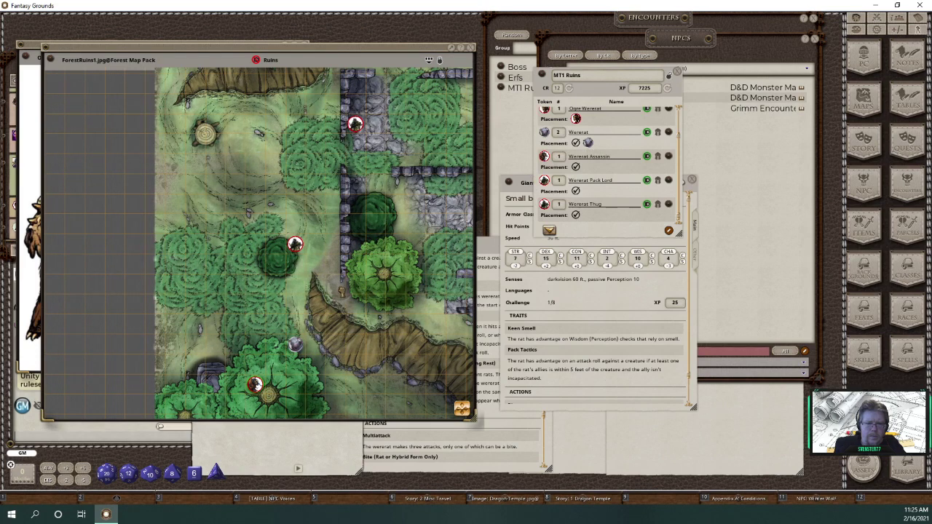
{"action": "left_click_drag", "start_coordinate": [353, 292], "coordinate": [355, 288]}
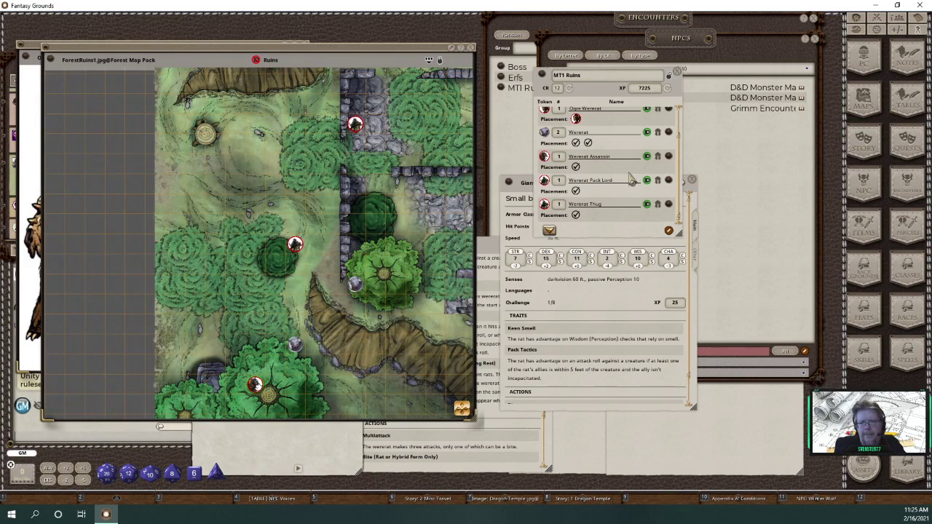
- Place the Ogre Wererat inside the ruins' west wall above the dark round bush, and delete the stray smaller ogre token
{"action": "scroll", "coordinate": [623, 180], "scroll_direction": "up", "scroll_amount": 2}
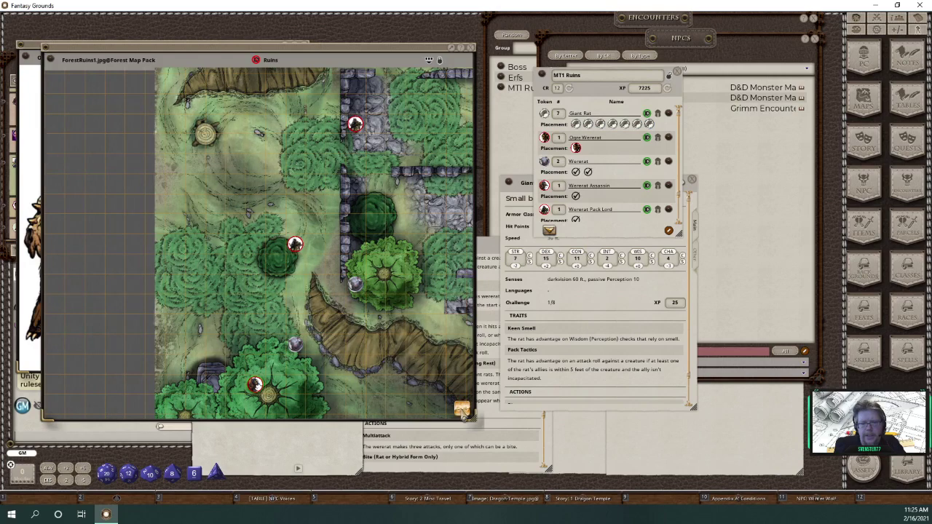
{"action": "left_click_drag", "start_coordinate": [462, 409], "coordinate": [564, 402]}
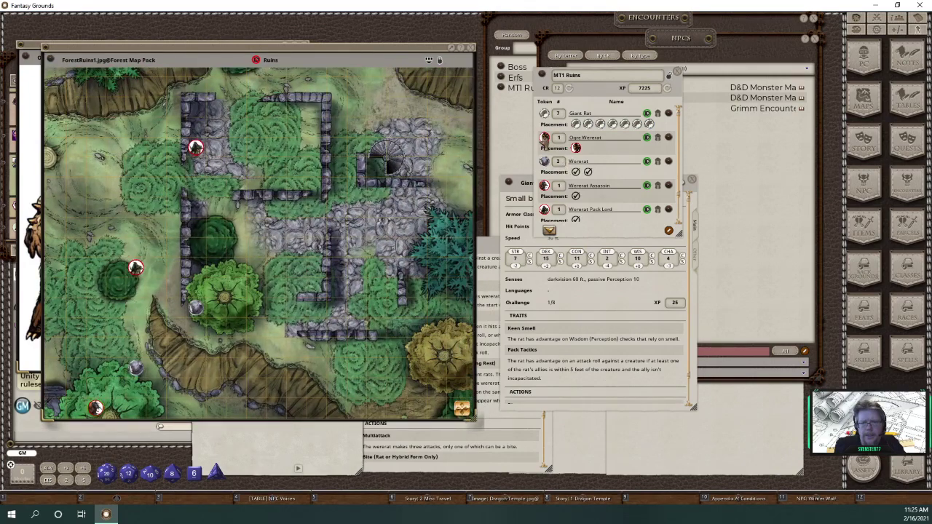
{"action": "left_click_drag", "start_coordinate": [545, 136], "coordinate": [296, 168]}
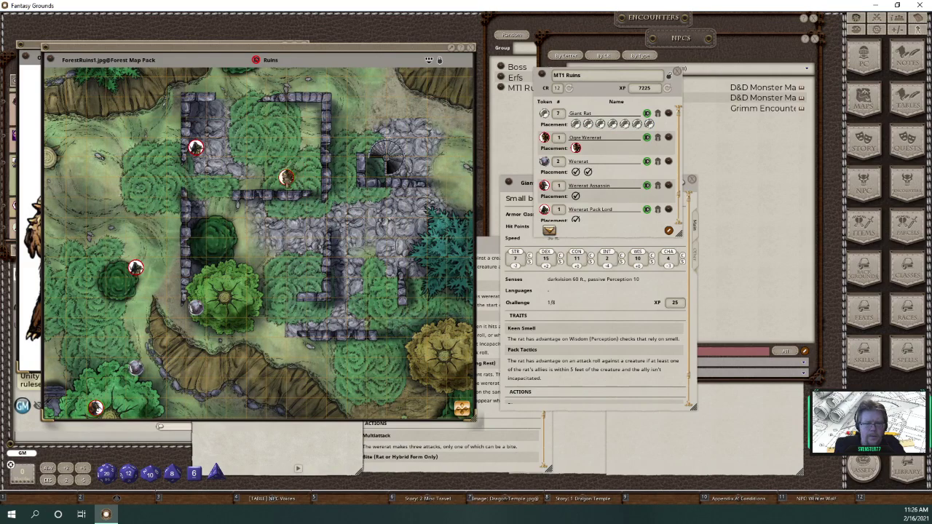
{"action": "left_click_drag", "start_coordinate": [246, 208], "coordinate": [195, 208]}
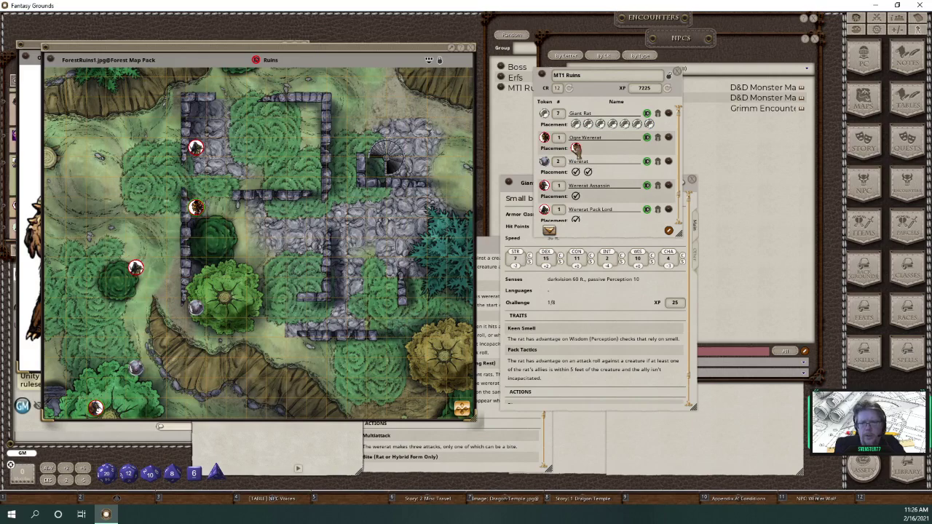
{"action": "left_click_drag", "start_coordinate": [576, 148], "coordinate": [237, 237]}
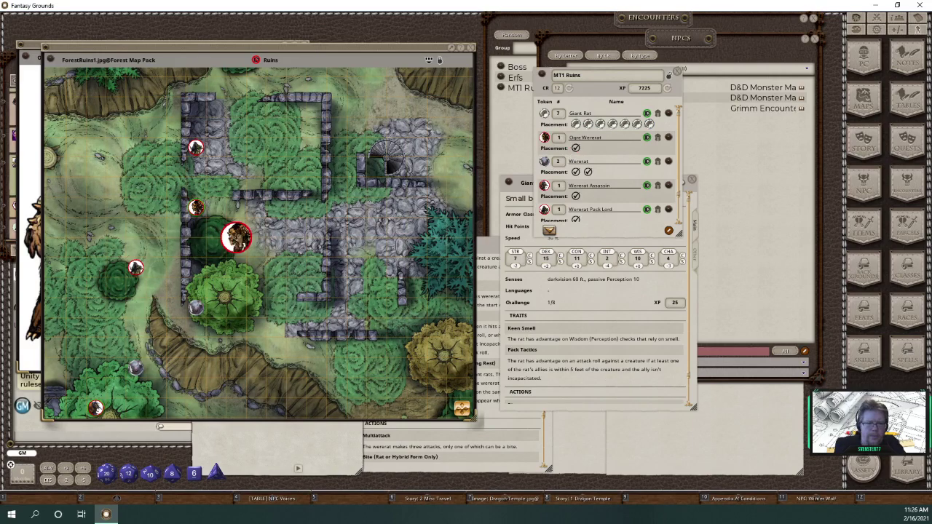
{"action": "mouse_move", "coordinate": [195, 207]}
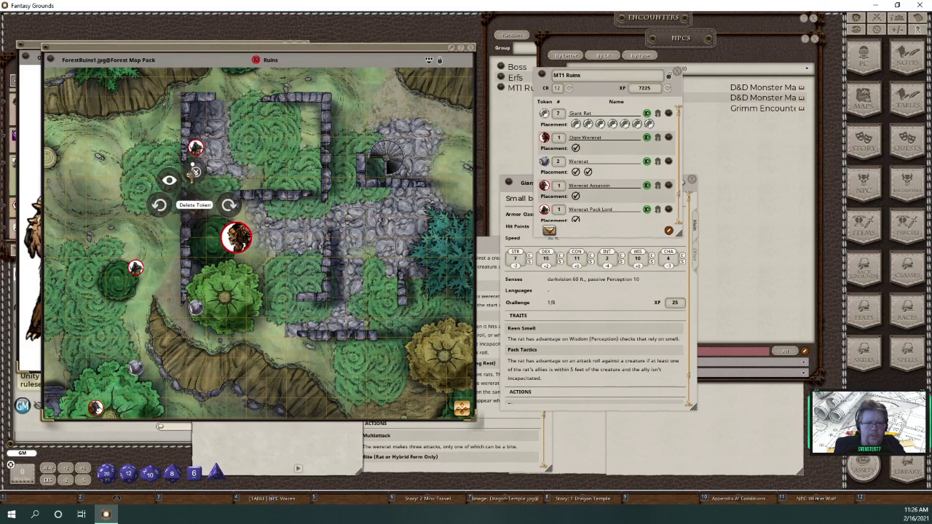
{"action": "left_click", "coordinate": [195, 172]}
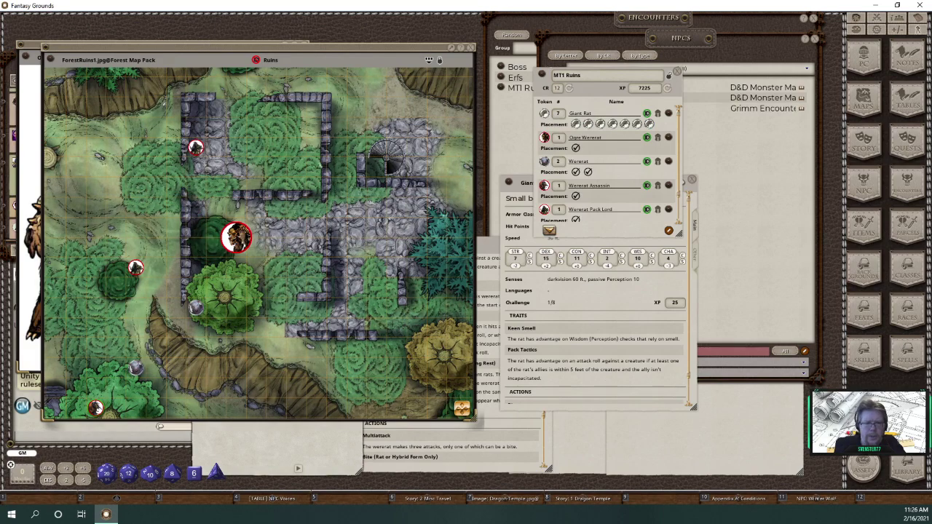
{"action": "left_click_drag", "start_coordinate": [237, 237], "coordinate": [206, 217]}
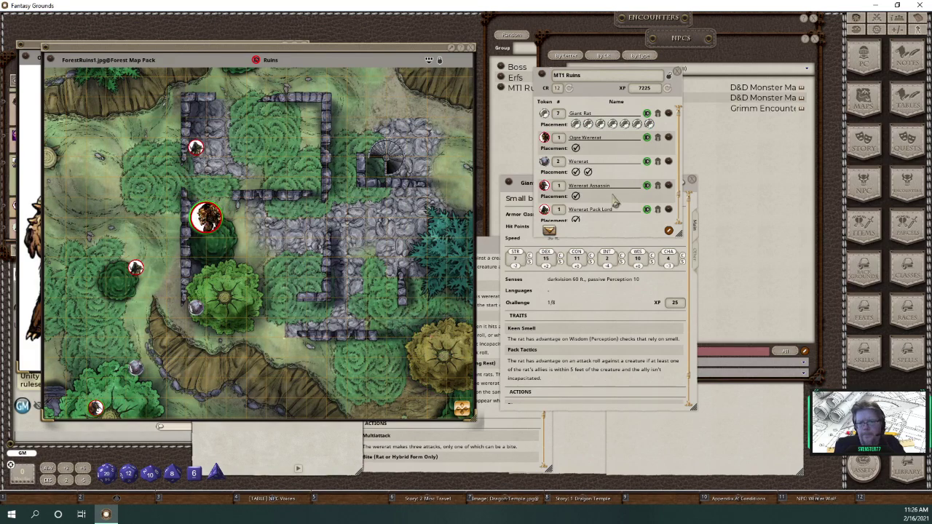
- Place the seven Giant Rats in a loose group around the cliff ledge and conifer in the map's northwest
{"action": "scroll", "coordinate": [636, 204], "scroll_direction": "down", "scroll_amount": 2}
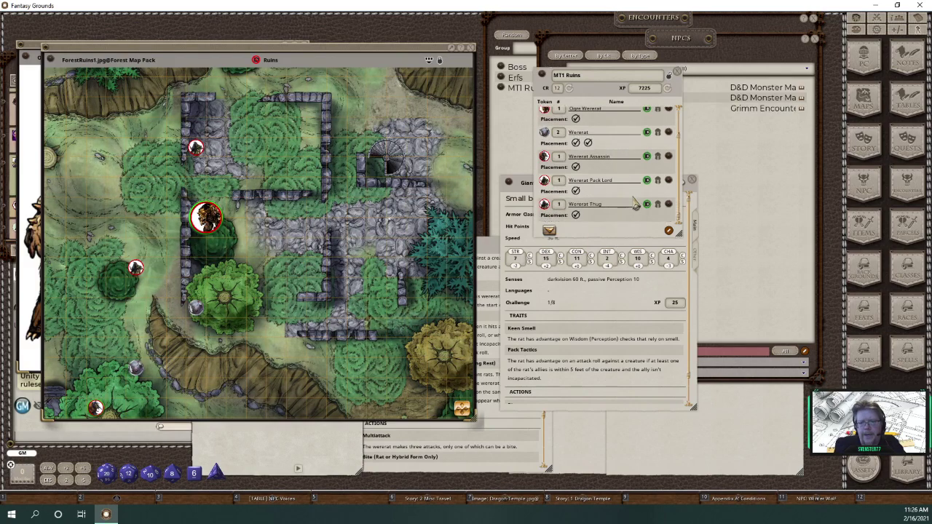
{"action": "scroll", "coordinate": [635, 205], "scroll_direction": "up", "scroll_amount": 2}
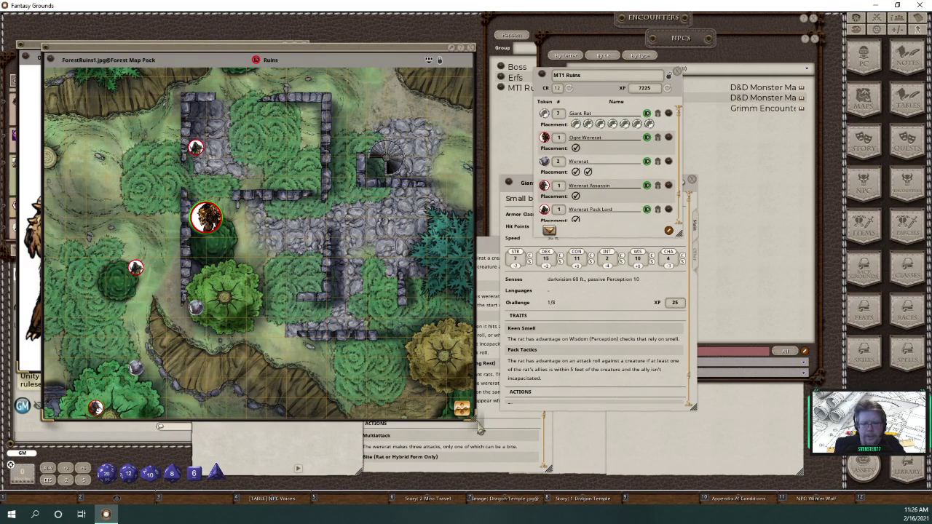
{"action": "left_click_drag", "start_coordinate": [460, 411], "coordinate": [448, 415]}
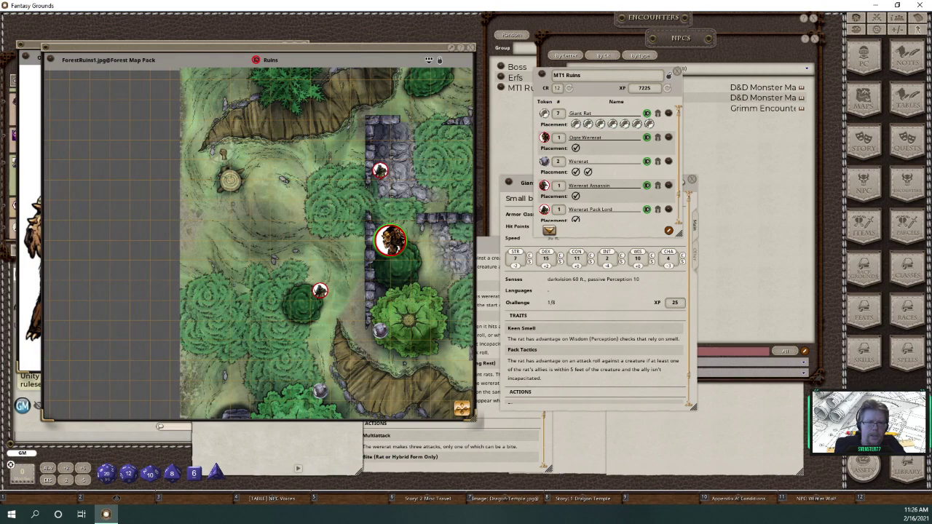
{"action": "left_click_drag", "start_coordinate": [224, 153], "coordinate": [224, 154]}
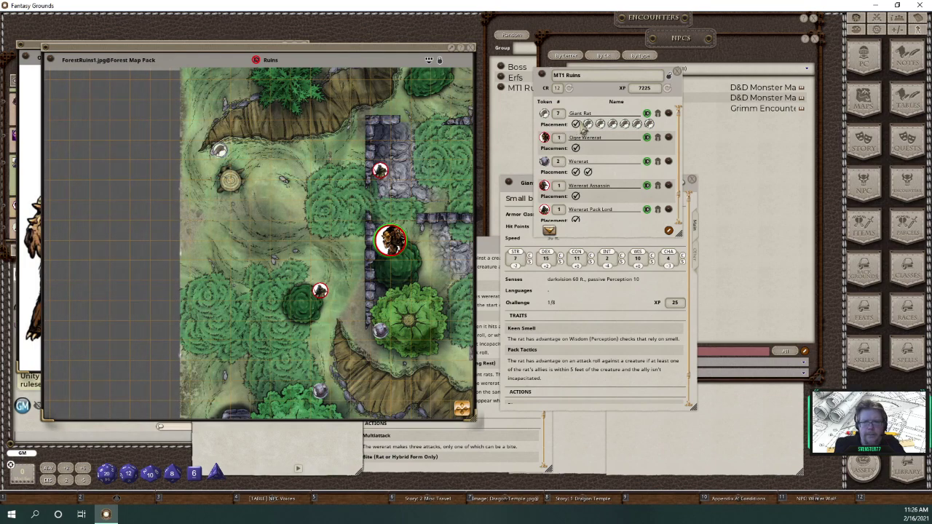
{"action": "left_click_drag", "start_coordinate": [588, 123], "coordinate": [260, 130]}
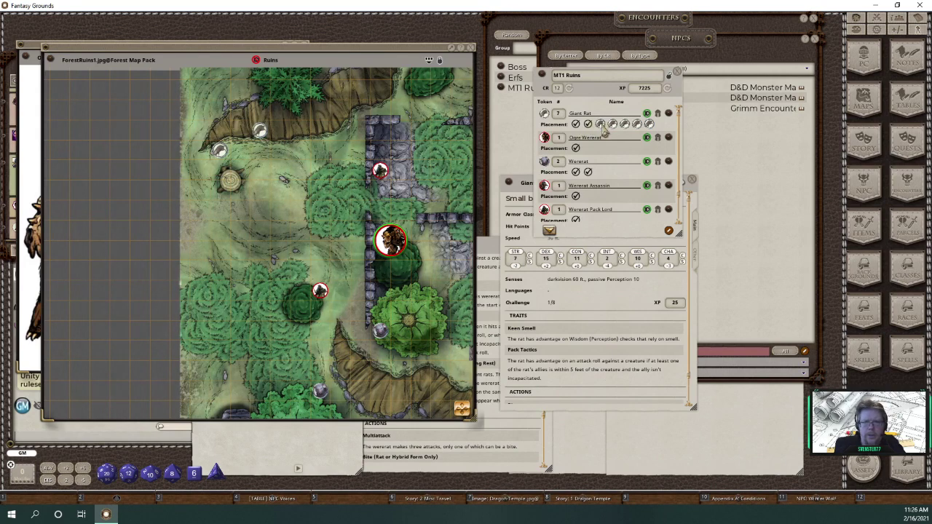
{"action": "left_click_drag", "start_coordinate": [602, 126], "coordinate": [260, 89]}
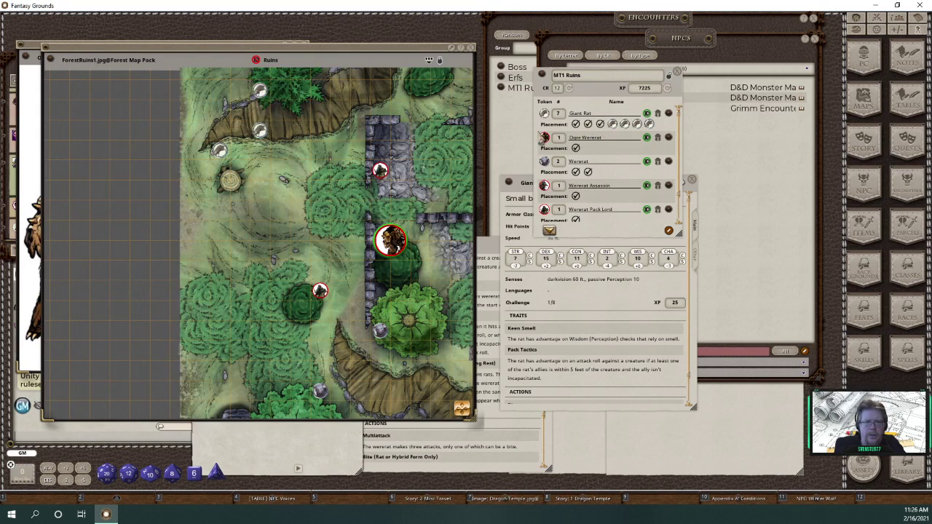
{"action": "left_click_drag", "start_coordinate": [614, 128], "coordinate": [239, 130]}
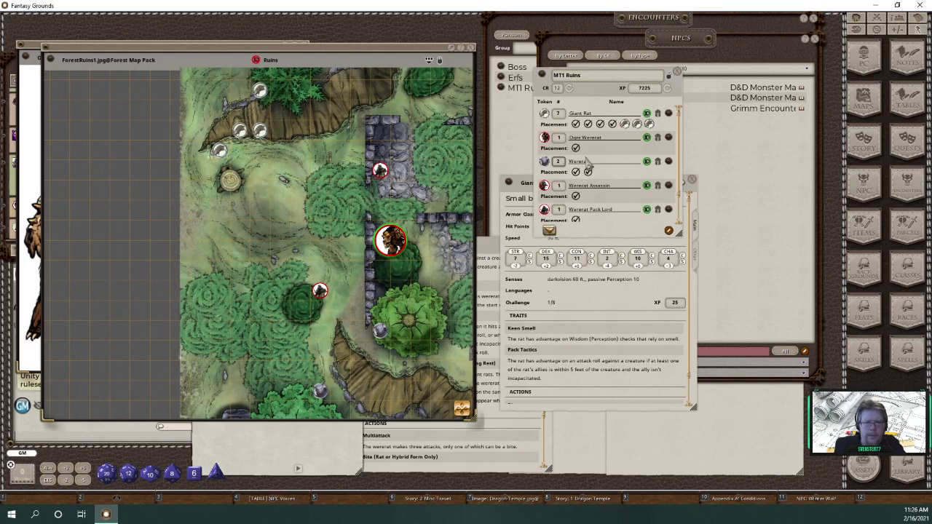
{"action": "left_click_drag", "start_coordinate": [625, 125], "coordinate": [264, 161]}
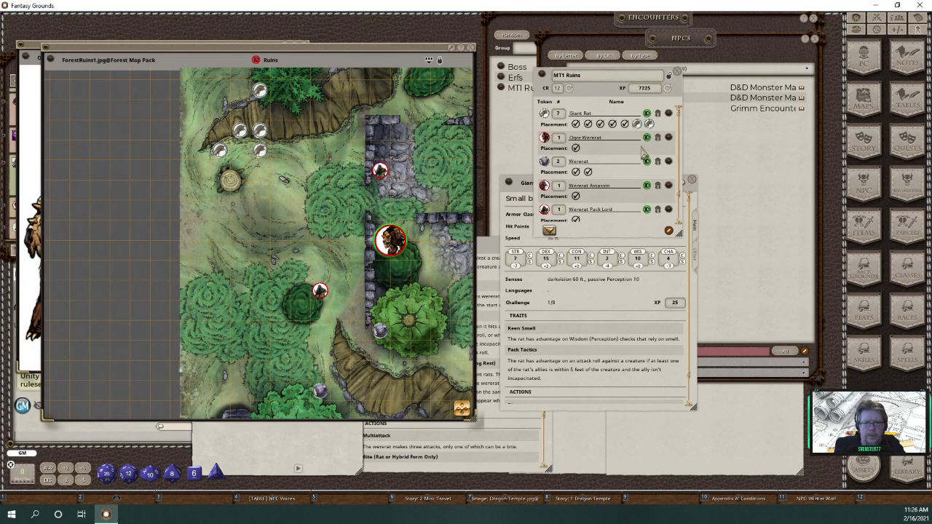
{"action": "left_click_drag", "start_coordinate": [637, 123], "coordinate": [239, 90]}
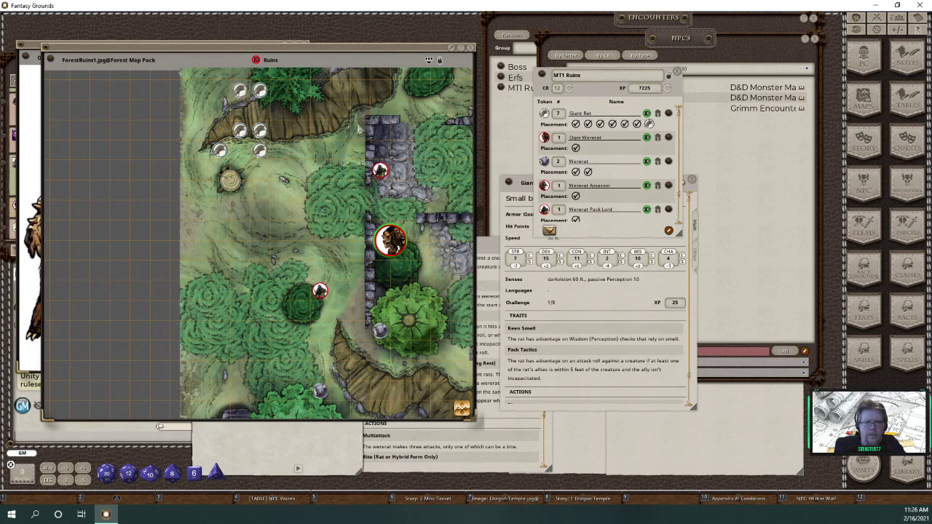
{"action": "left_click_drag", "start_coordinate": [648, 126], "coordinate": [280, 110]}
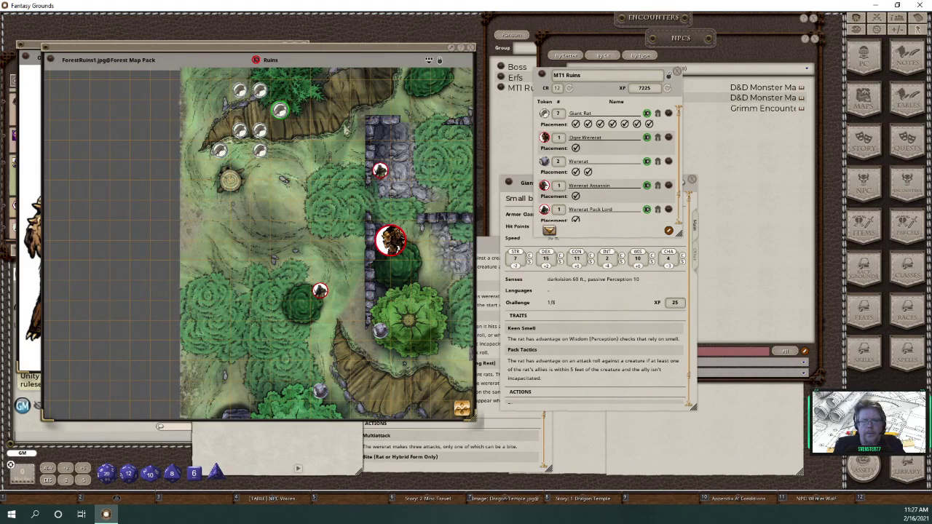
- Add a link to the MT1 Ruins encounter in the 2 Misc Travel story and relabel the Ruins image link as "Map: Ruins"
{"action": "right_click", "coordinate": [344, 129]}
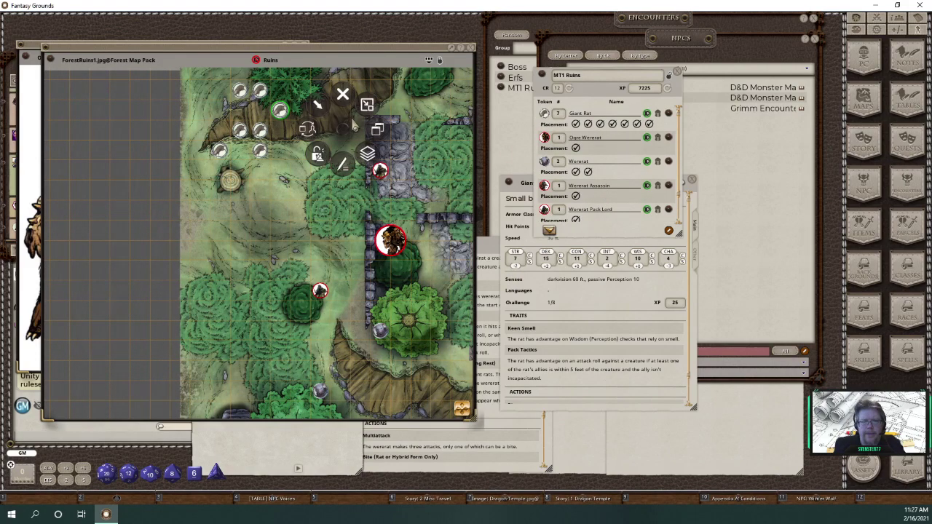
{"action": "left_click", "coordinate": [367, 106]}
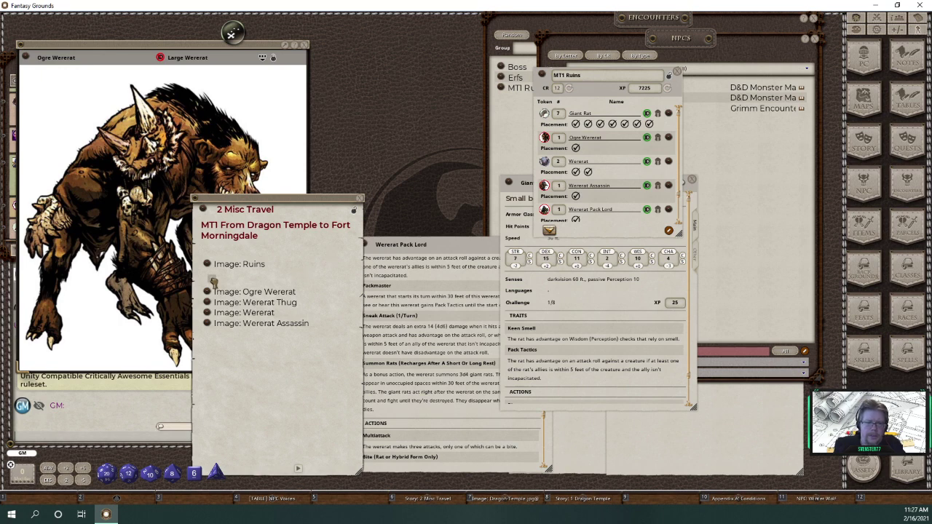
{"action": "left_click_drag", "start_coordinate": [213, 281], "coordinate": [215, 285]}
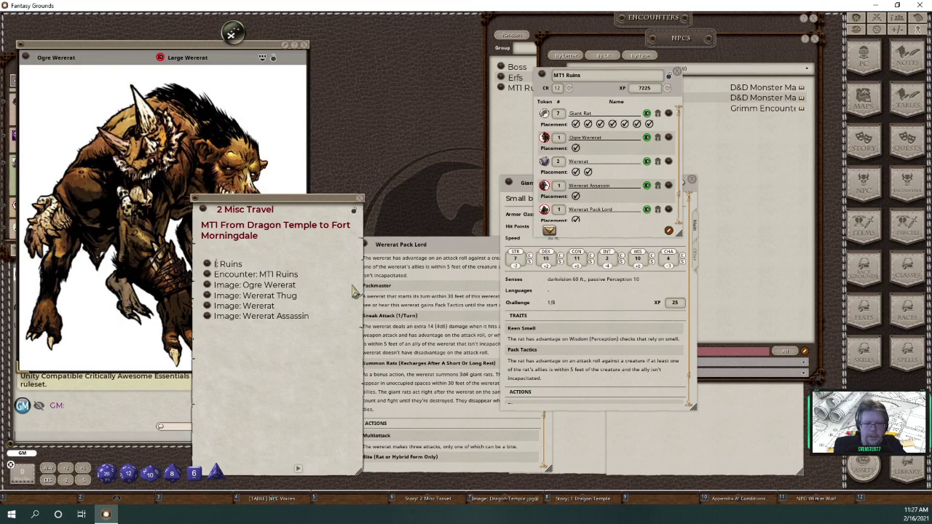
{"action": "type", "text": "Map:"}
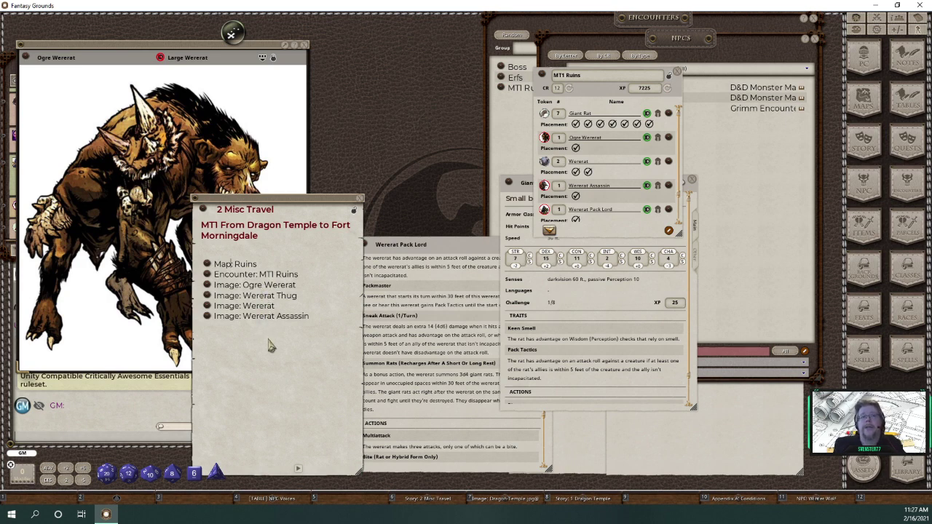
- Open the Ruins map beside the story and pin the encounter plus the Ogre Wererat, Wererat Thug, Wererat and Wererat Assassin images on it
{"action": "left_click", "coordinate": [207, 265]}
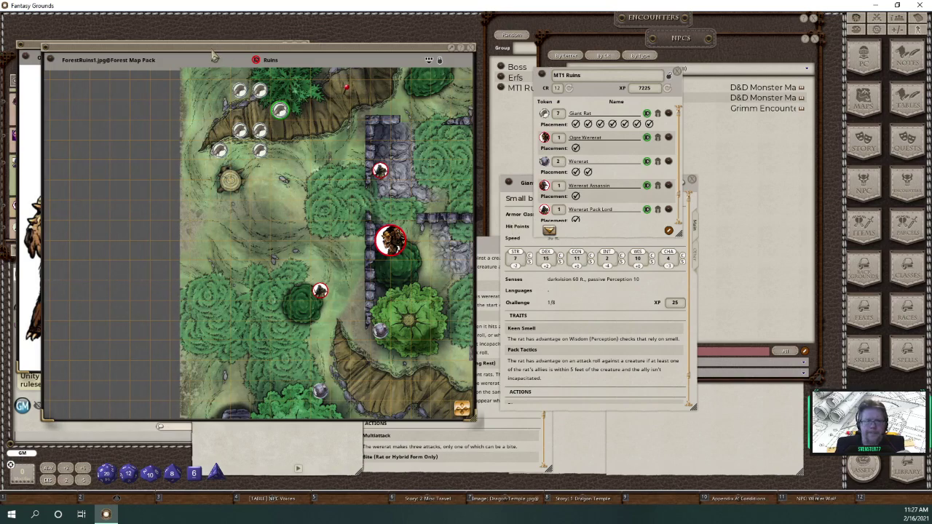
{"action": "left_click_drag", "start_coordinate": [213, 56], "coordinate": [523, 80]}
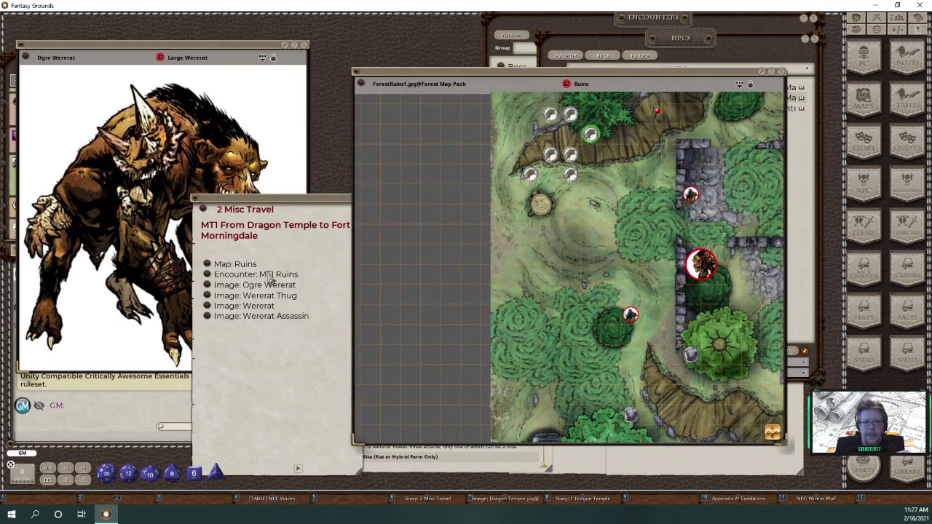
{"action": "left_click", "coordinate": [209, 286]}
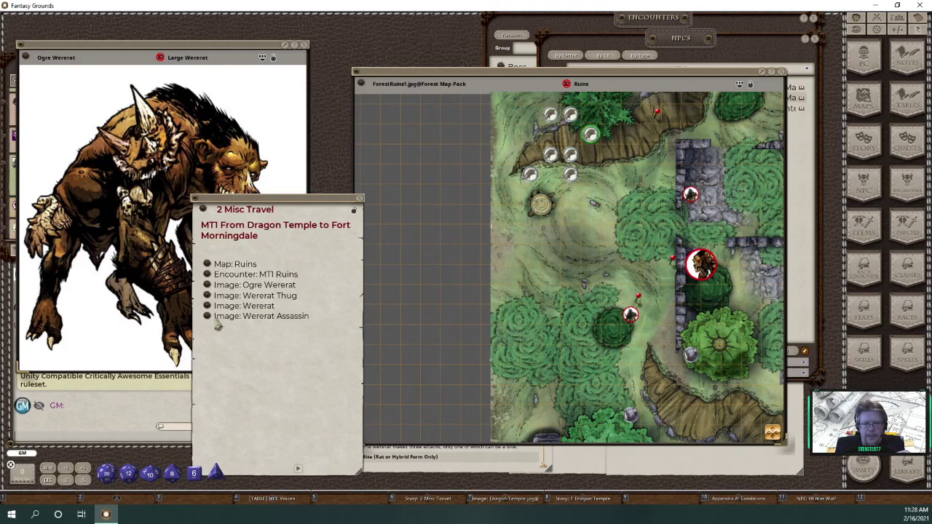
{"action": "left_click_drag", "start_coordinate": [207, 306], "coordinate": [637, 402]}
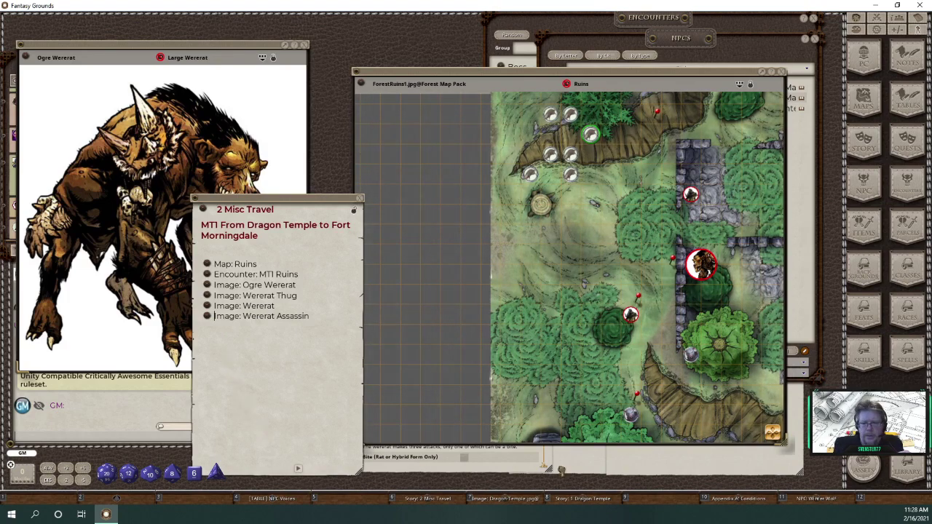
- Test the map pins by opening the Ogre Wererat image, the Wererat Thug image and the MT1 Ruins encounter
{"action": "scroll", "coordinate": [684, 406], "scroll_direction": "down", "scroll_amount": 4}
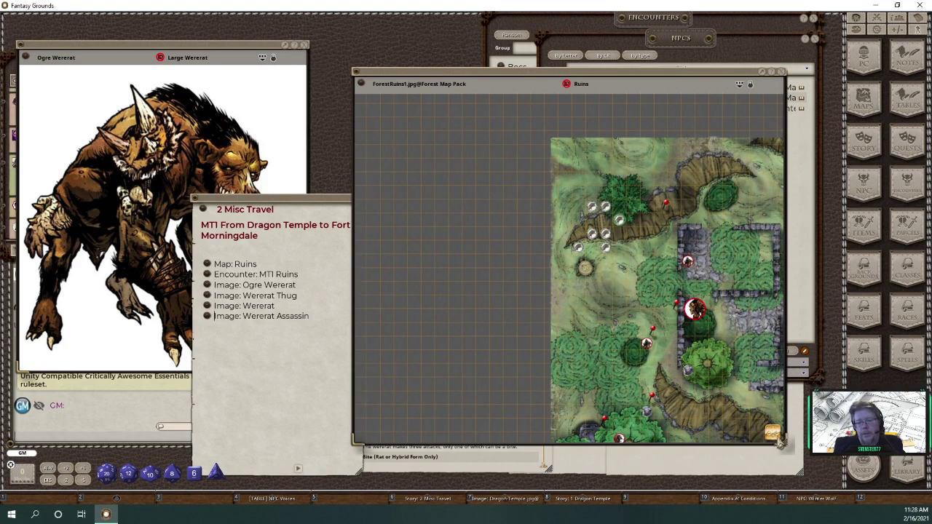
{"action": "scroll", "coordinate": [736, 421], "scroll_direction": "up", "scroll_amount": 5}
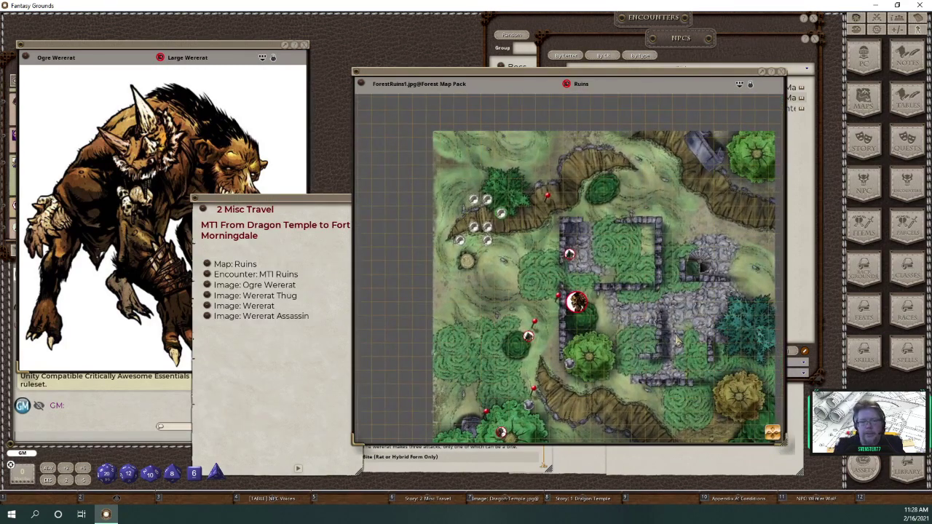
{"action": "left_click", "coordinate": [559, 298]}
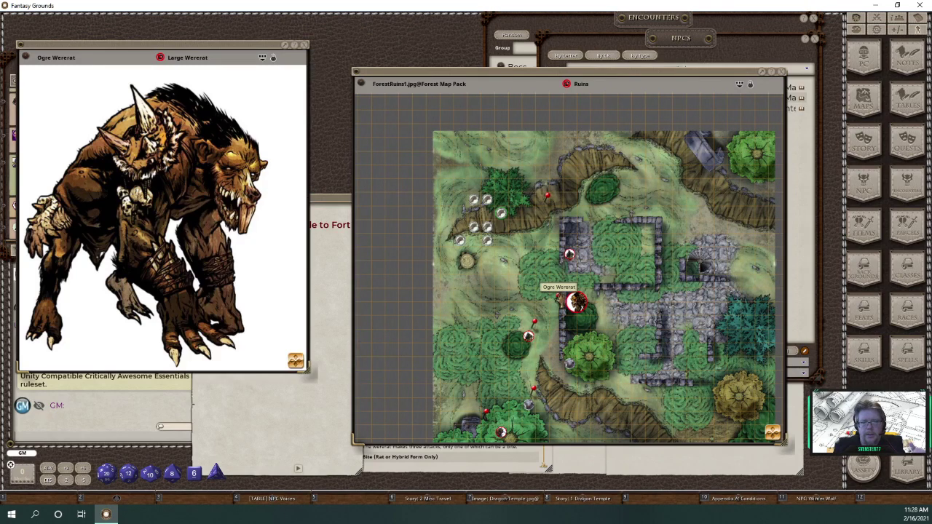
{"action": "left_click", "coordinate": [536, 327]}
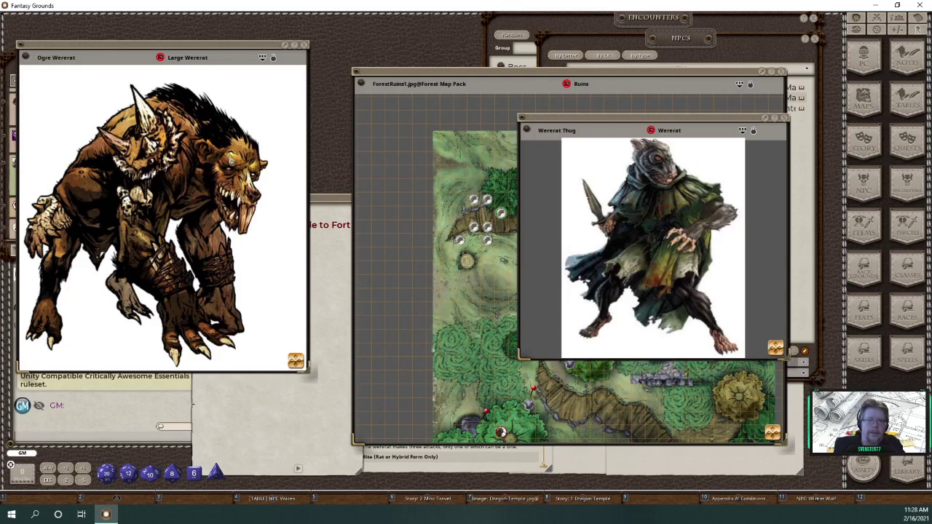
{"action": "left_click", "coordinate": [783, 118]}
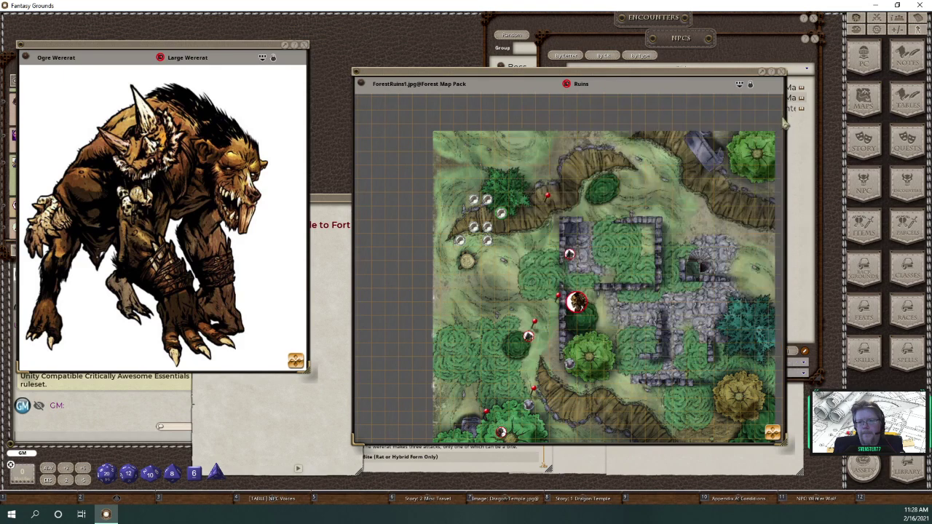
{"action": "left_click", "coordinate": [333, 285]}
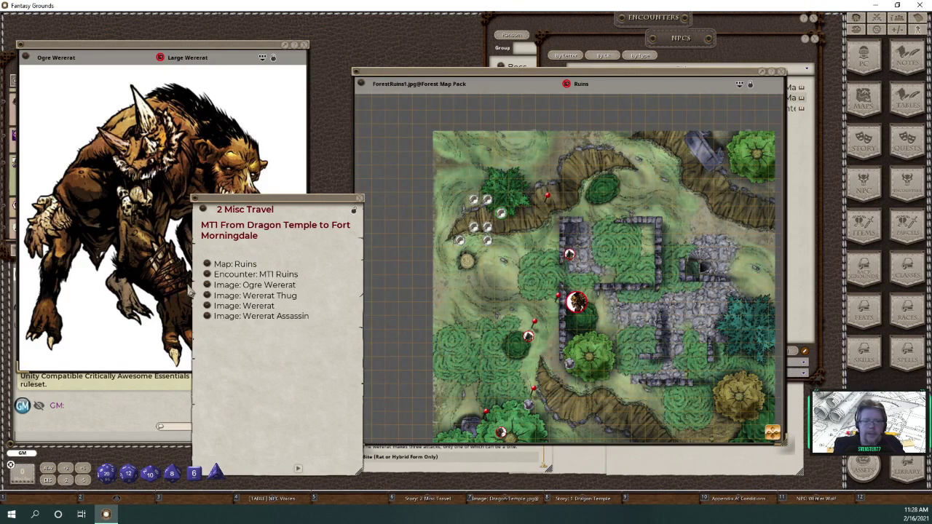
{"action": "double_click", "coordinate": [547, 197]}
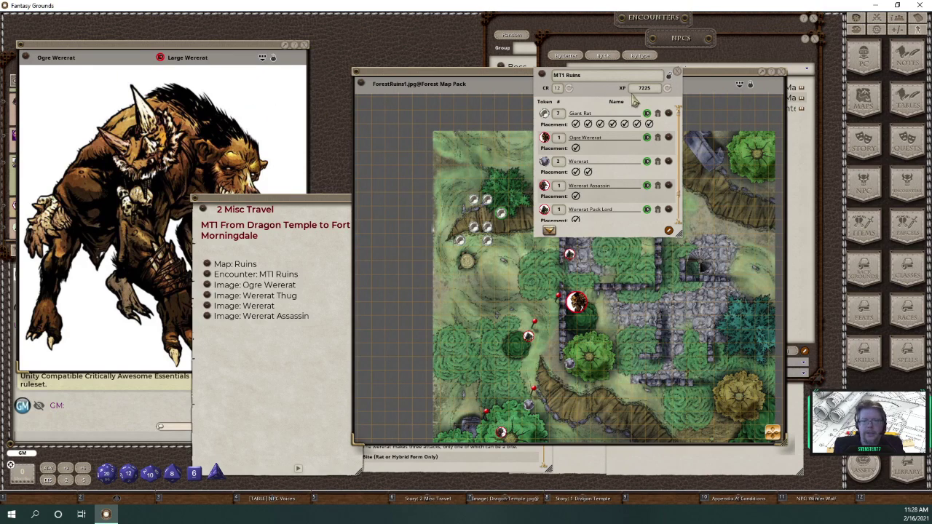
- Recalculate the XP of the MT1 Ruins encounter, lock the encounter and close it
{"action": "left_click", "coordinate": [673, 85]}
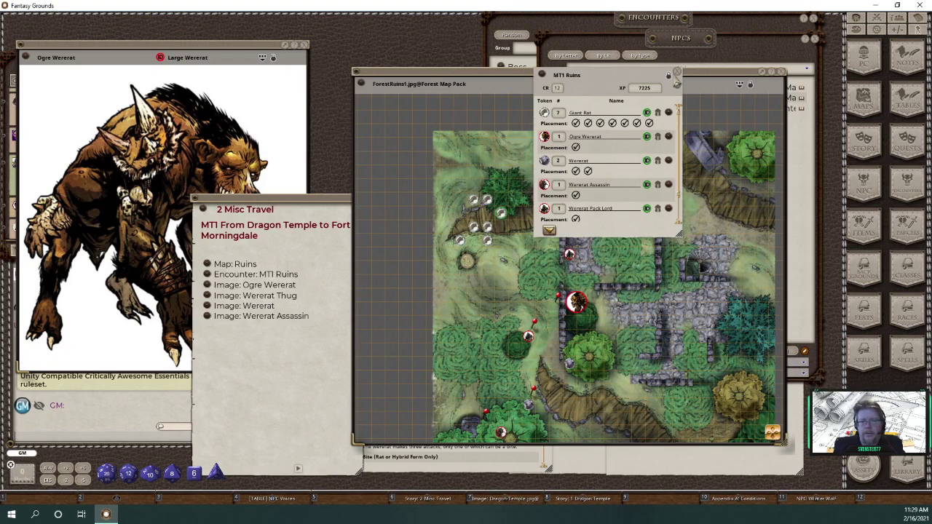
{"action": "left_click", "coordinate": [671, 86]}
{"action": "left_click", "coordinate": [569, 89]}
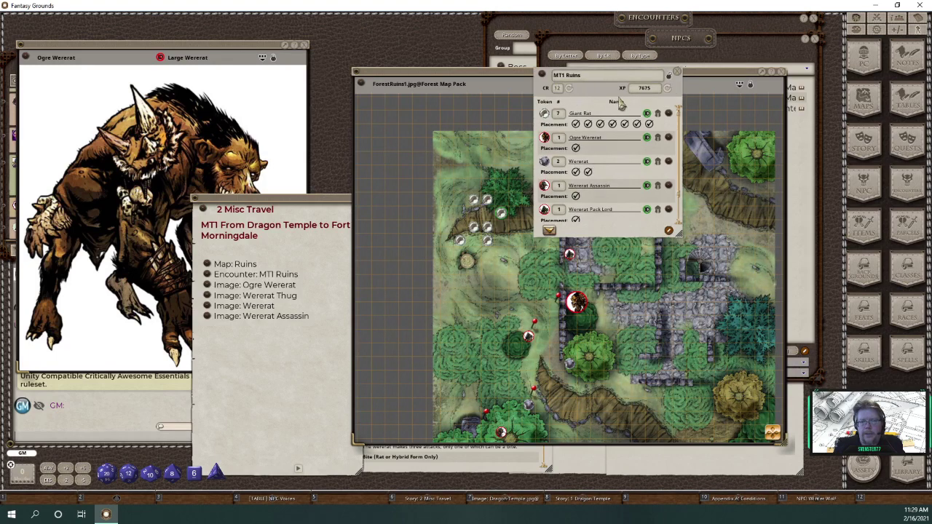
{"action": "left_click", "coordinate": [673, 85]}
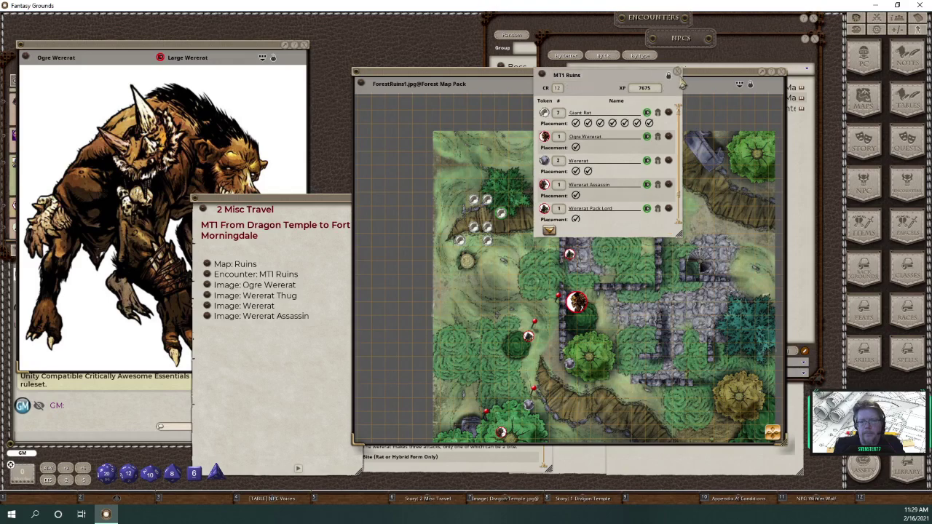
{"action": "left_click", "coordinate": [677, 74]}
- Zoom out the Ruins map and move its window off the open NPC records behind it
{"action": "left_click", "coordinate": [324, 199]}
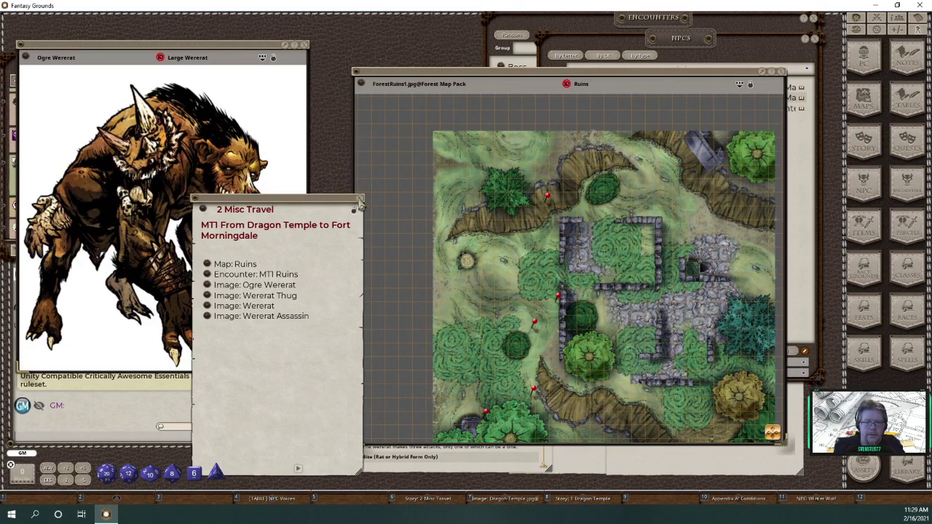
{"action": "scroll", "coordinate": [619, 282], "scroll_direction": "down", "scroll_amount": 1}
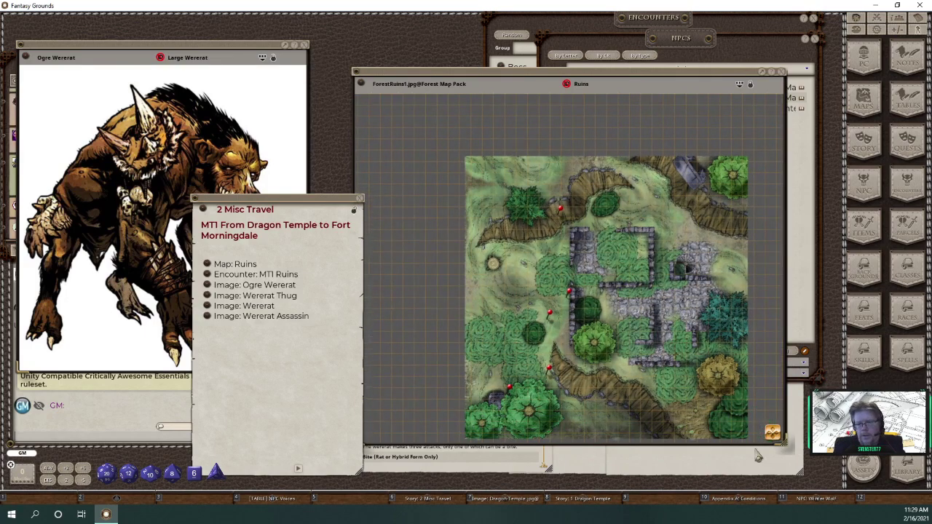
{"action": "left_click_drag", "start_coordinate": [699, 318], "coordinate": [628, 269]}
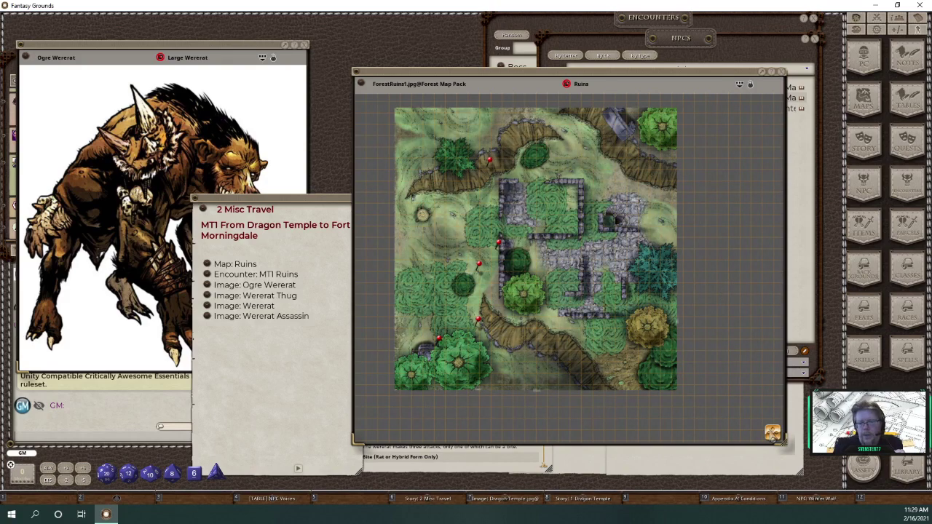
{"action": "mouse_move", "coordinate": [771, 433]}
{"action": "left_mouse_down"}
{"action": "mouse_move", "coordinate": [760, 435]}
{"action": "mouse_move", "coordinate": [766, 444]}
{"action": "left_mouse_up"}
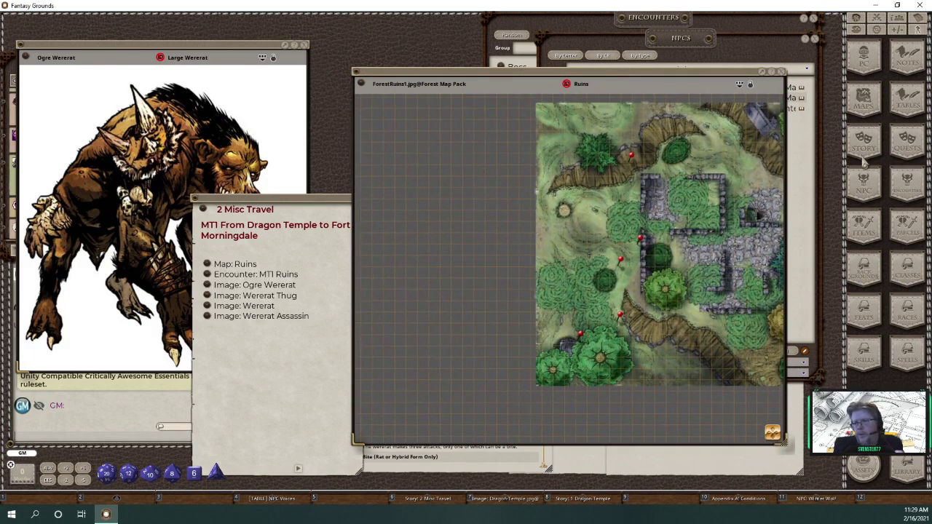
{"action": "left_click_drag", "start_coordinate": [616, 70], "coordinate": [298, 30]}
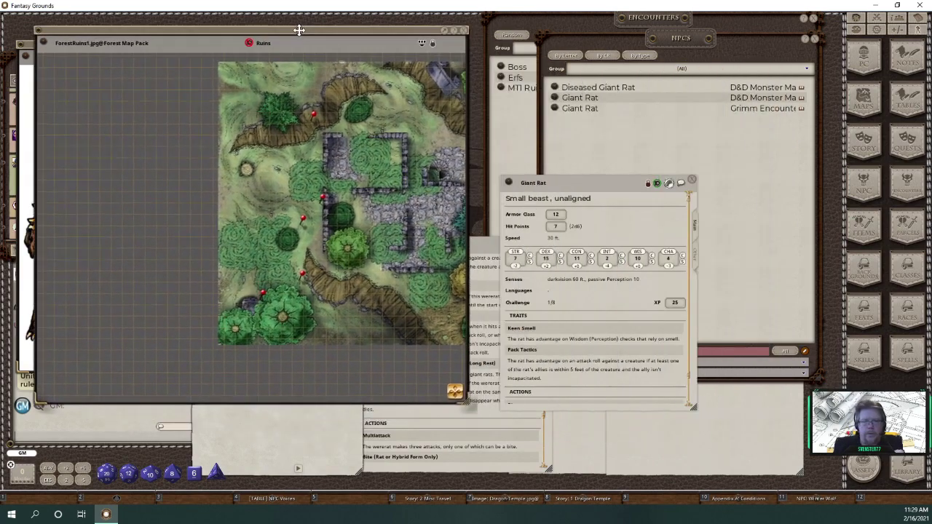
- Close the Giant Rat and wererat NPC sheets, the NPCs and Encounters lists, and the 2 Misc Travel story
{"action": "left_click", "coordinate": [692, 182]}
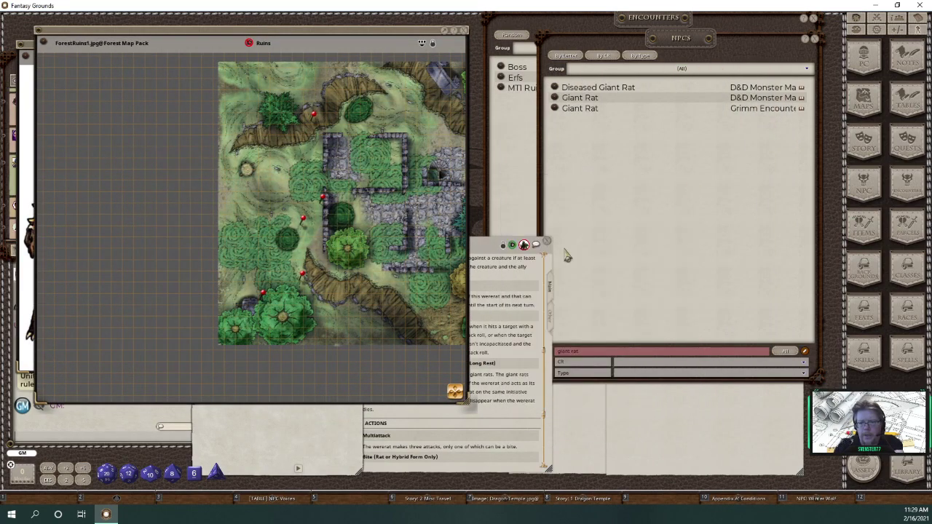
{"action": "left_click", "coordinate": [547, 246]}
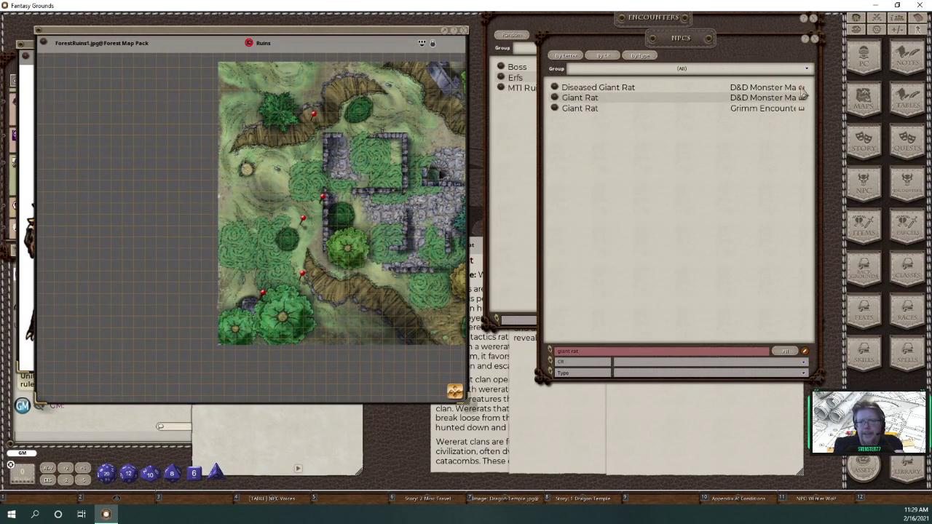
{"action": "left_click", "coordinate": [815, 38]}
{"action": "left_click", "coordinate": [814, 19]}
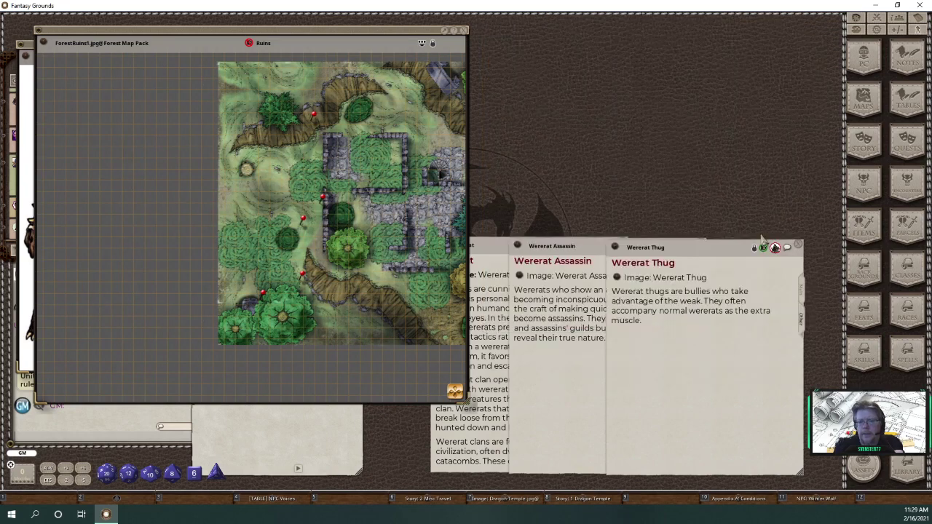
{"action": "left_click", "coordinate": [798, 247]}
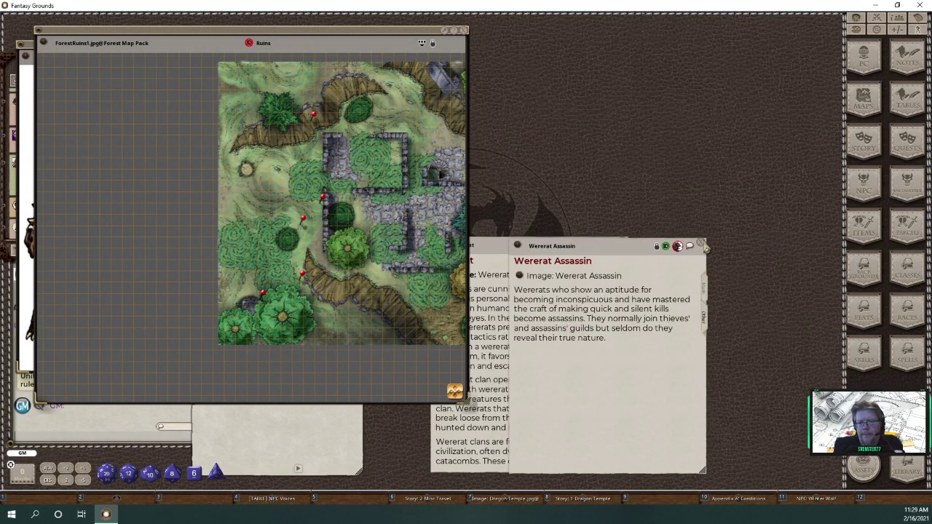
{"action": "left_click", "coordinate": [703, 245]}
{"action": "left_click", "coordinate": [625, 245]}
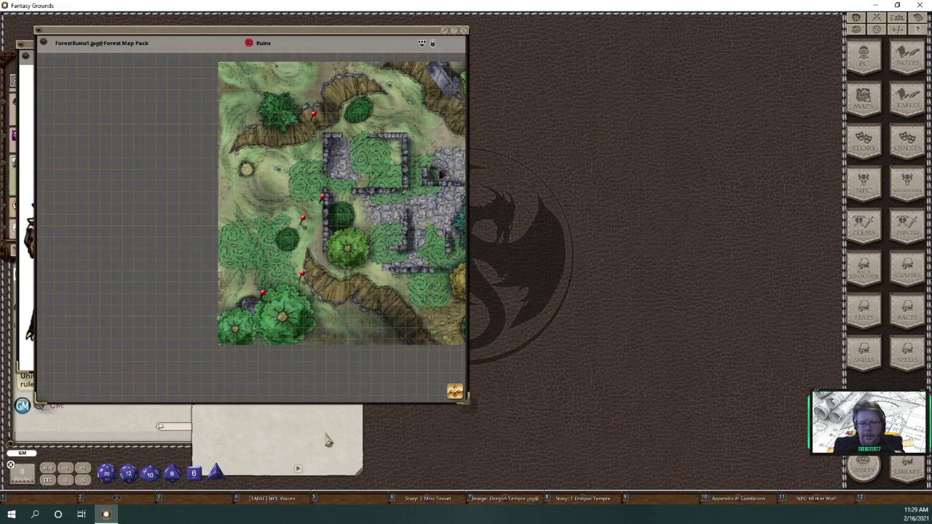
{"action": "left_click", "coordinate": [327, 440]}
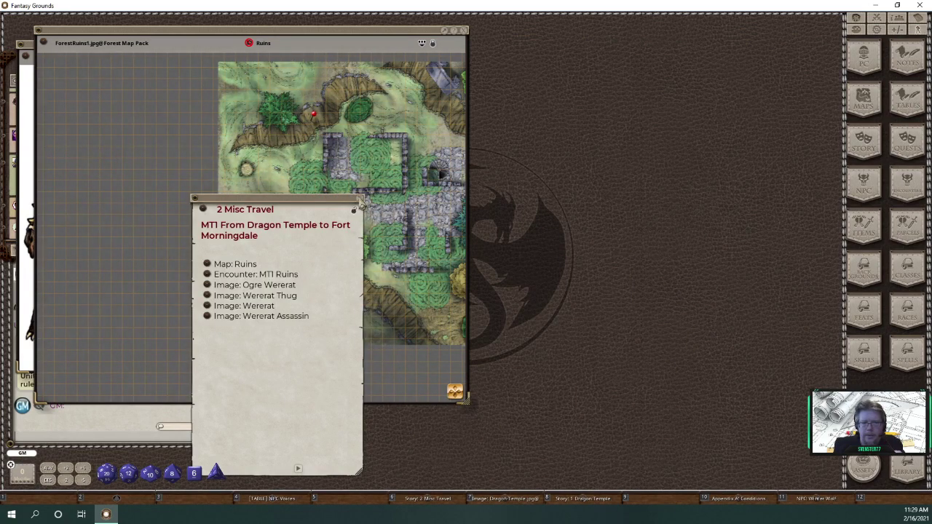
{"action": "left_click", "coordinate": [359, 202]}
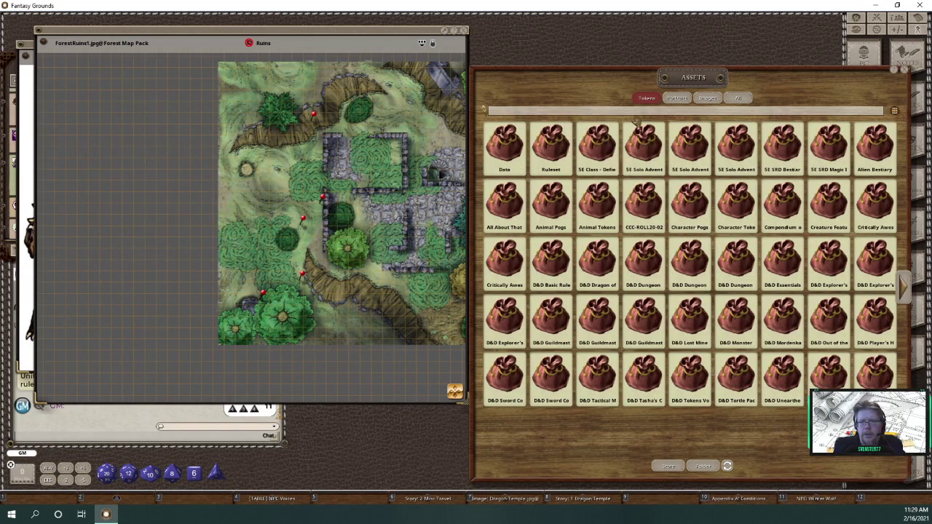
- Browse the assets of all types and look through the tile folders of FG Art Pack 2019
{"action": "left_click", "coordinate": [737, 98]}
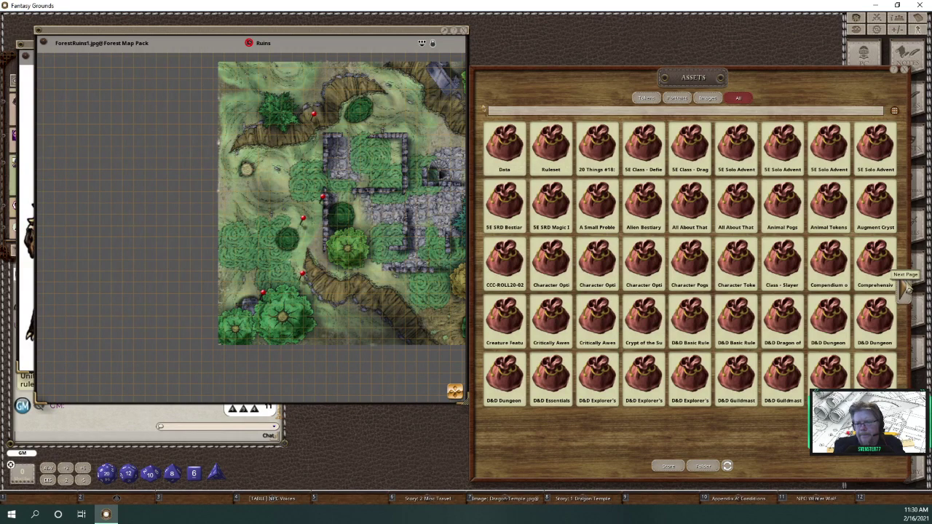
{"action": "left_click", "coordinate": [907, 288]}
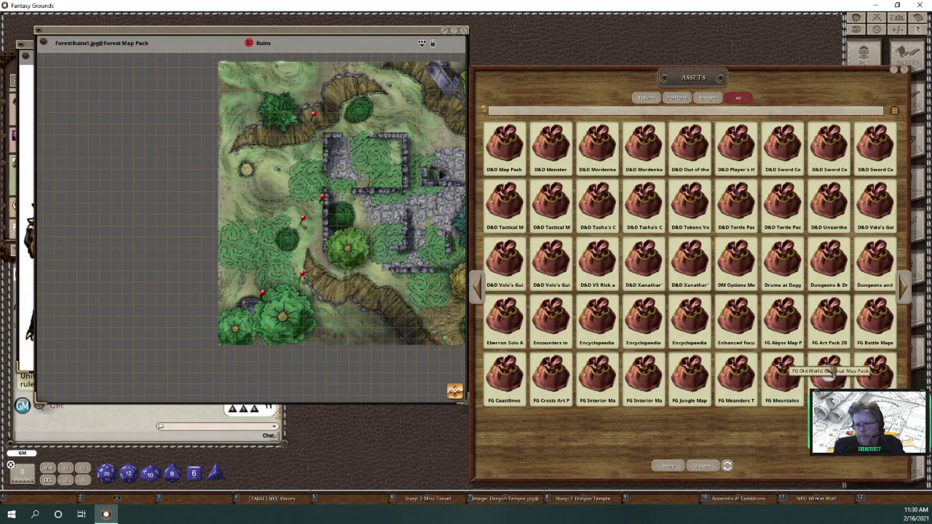
{"action": "left_click", "coordinate": [837, 327]}
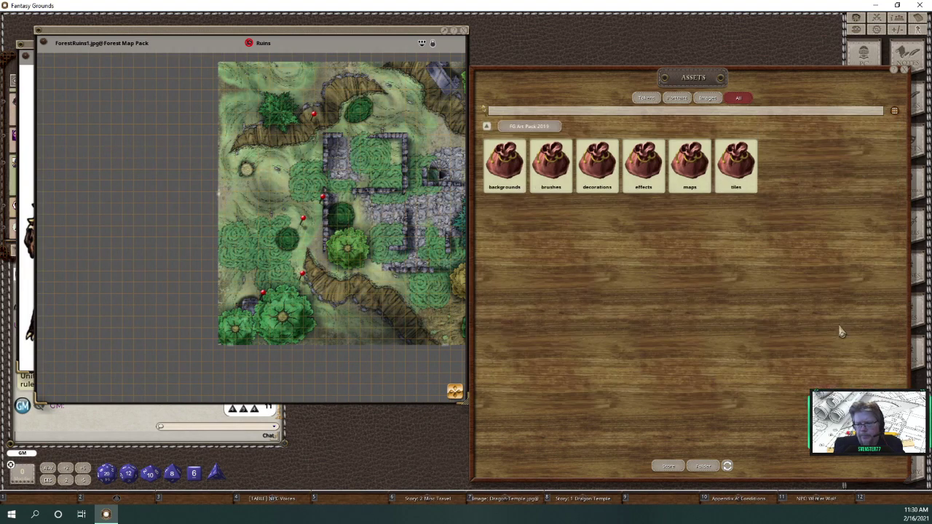
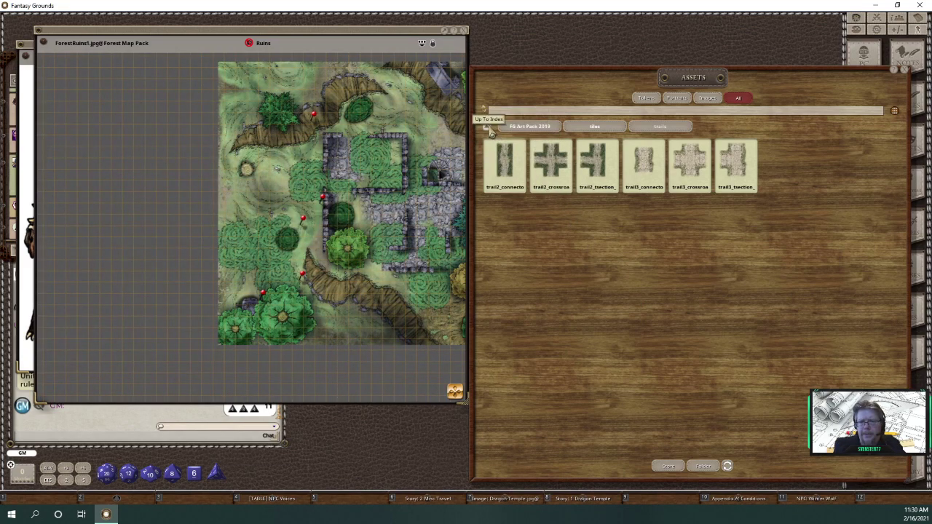
- Search all assets for "grass" and look through the matching images for a suitable ground texture
{"action": "left_click", "coordinate": [532, 114]}
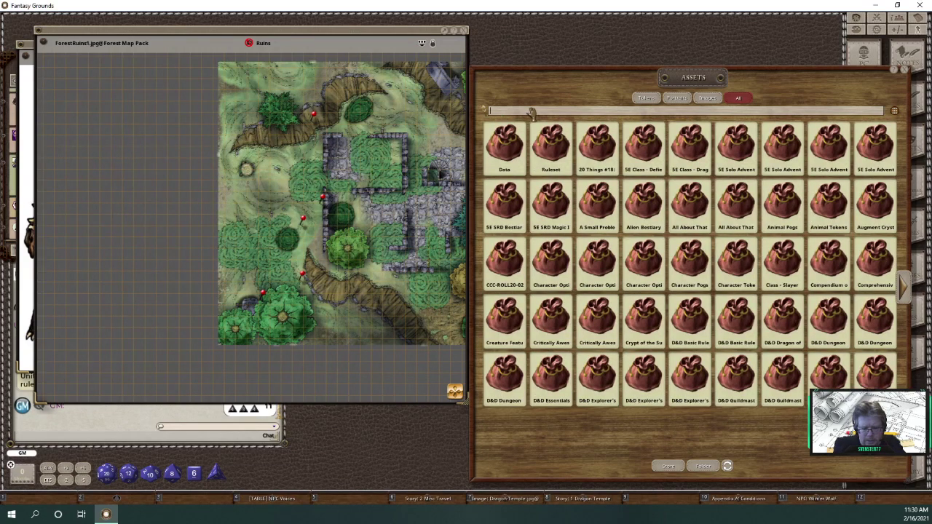
{"action": "type", "text": "grass"}
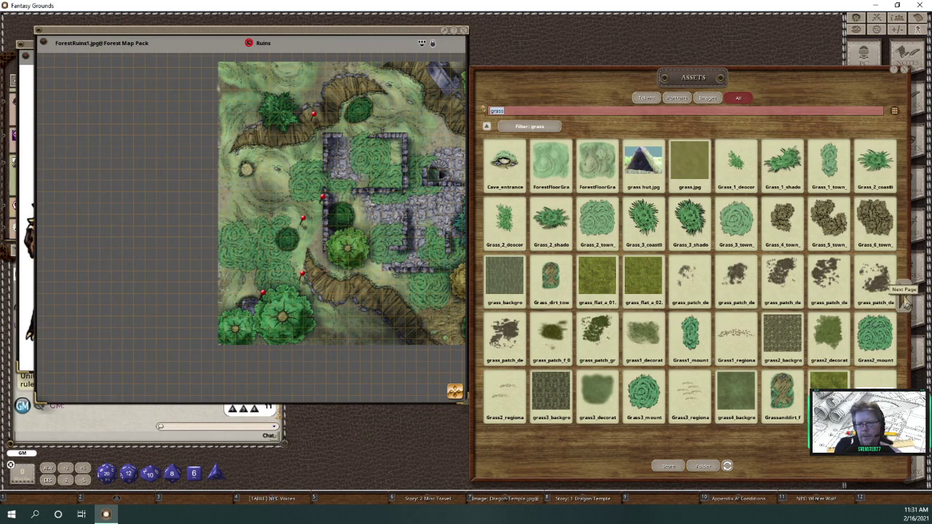
{"action": "left_click", "coordinate": [906, 304]}
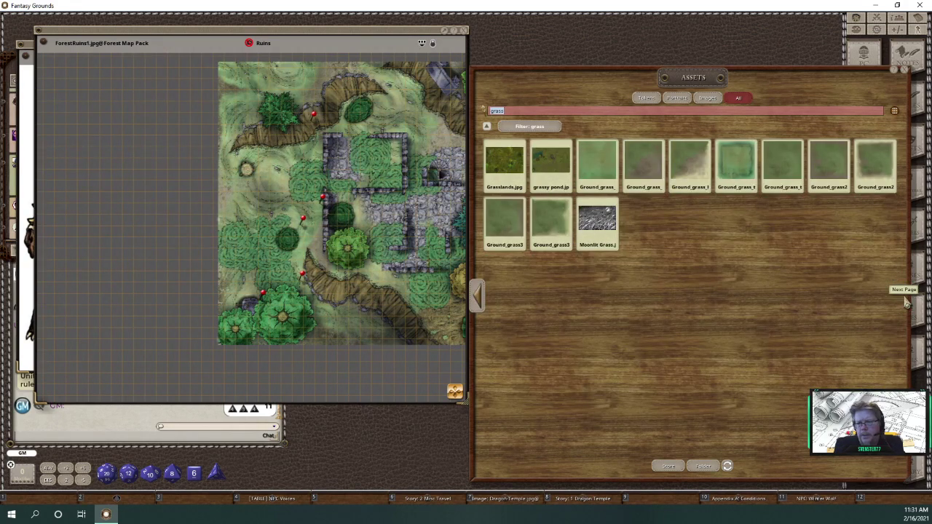
{"action": "left_click", "coordinate": [480, 298]}
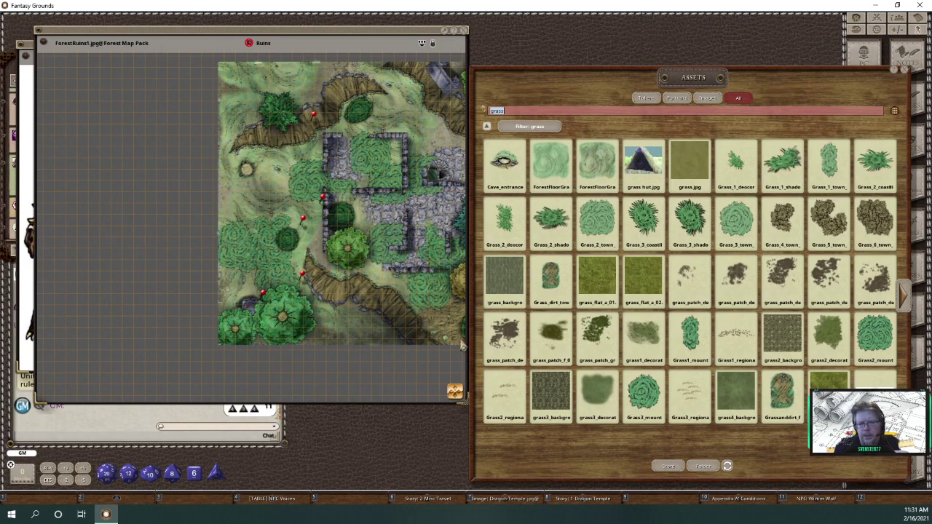
- Unlock the Ruins map for editing and add a painting layer named "Extra grass"
{"action": "left_click", "coordinate": [455, 391]}
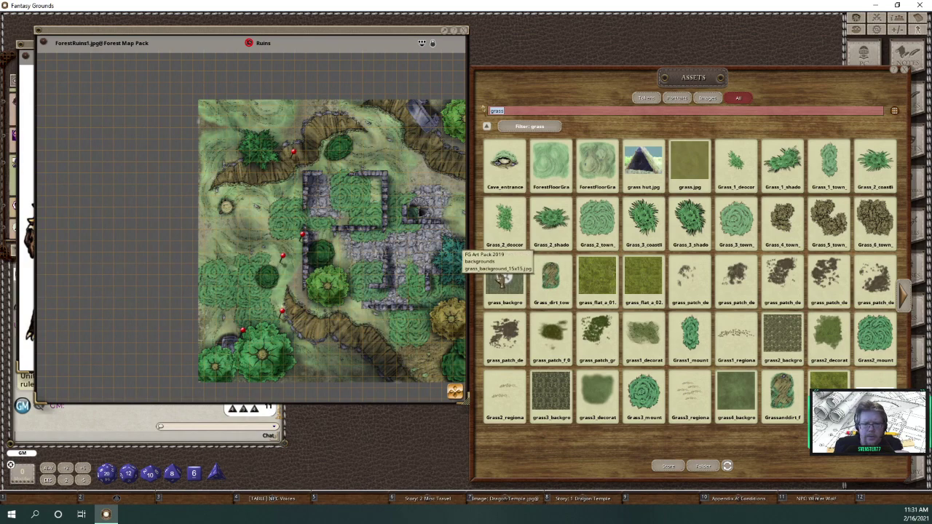
{"action": "left_click", "coordinate": [422, 43]}
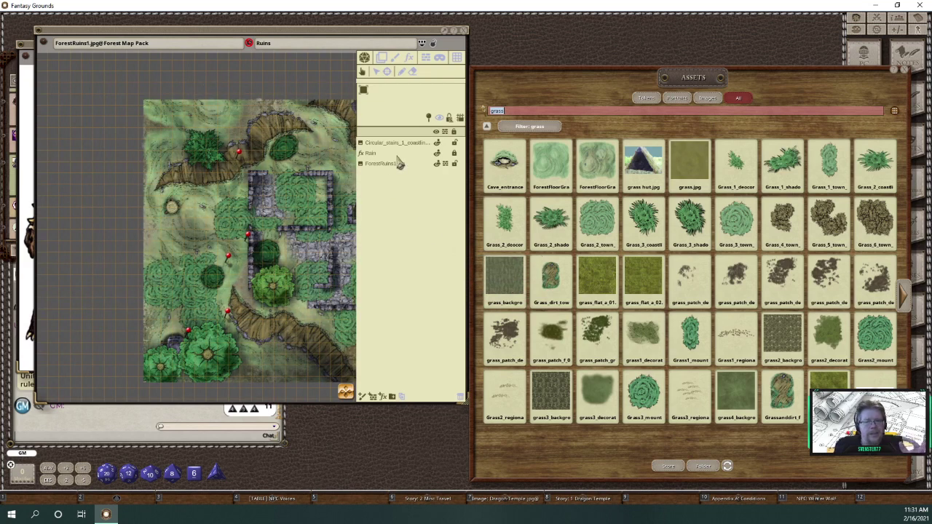
{"action": "left_click", "coordinate": [395, 58]}
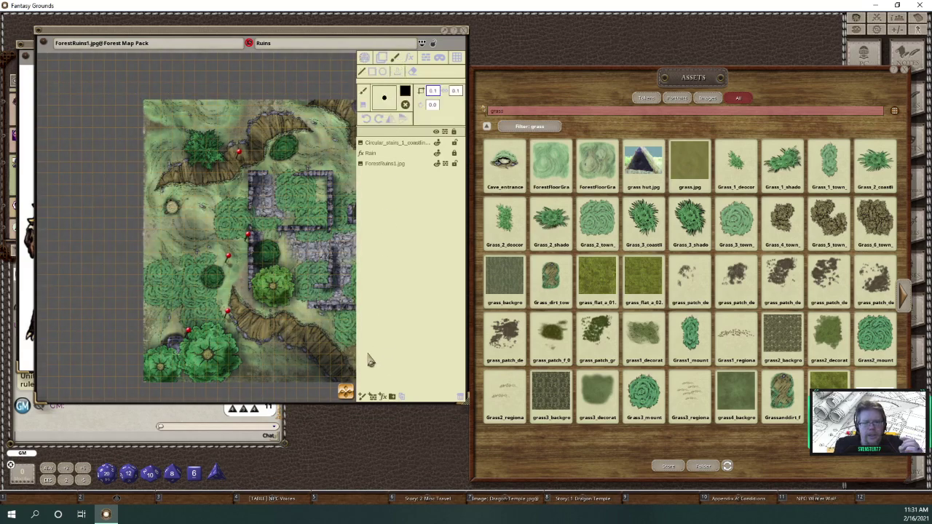
{"action": "left_click", "coordinate": [362, 397]}
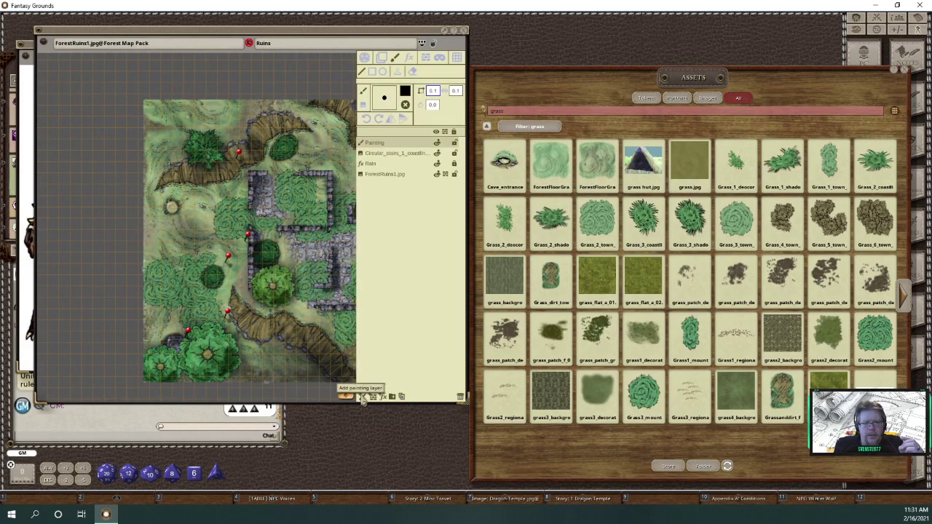
{"action": "double_click", "coordinate": [385, 146]}
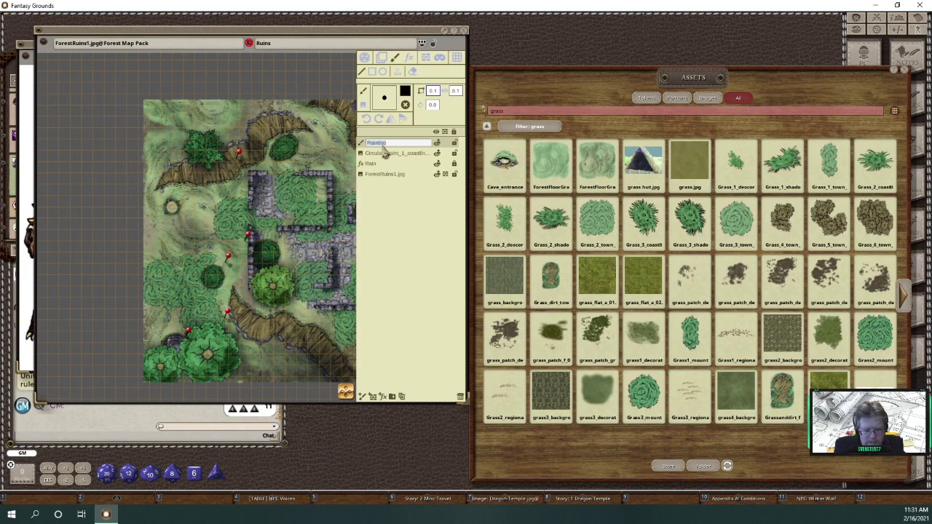
{"action": "type", "text": "Extra l"}
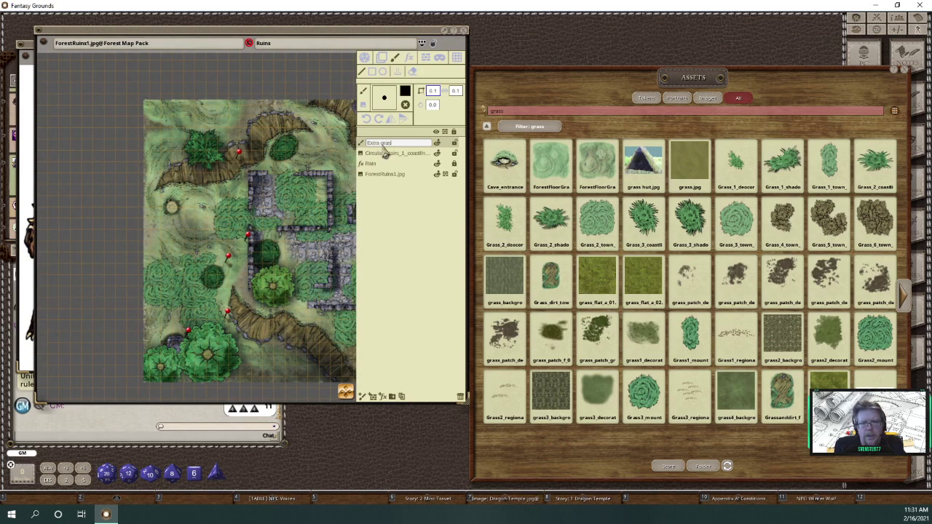
{"action": "key", "text": "Return"}
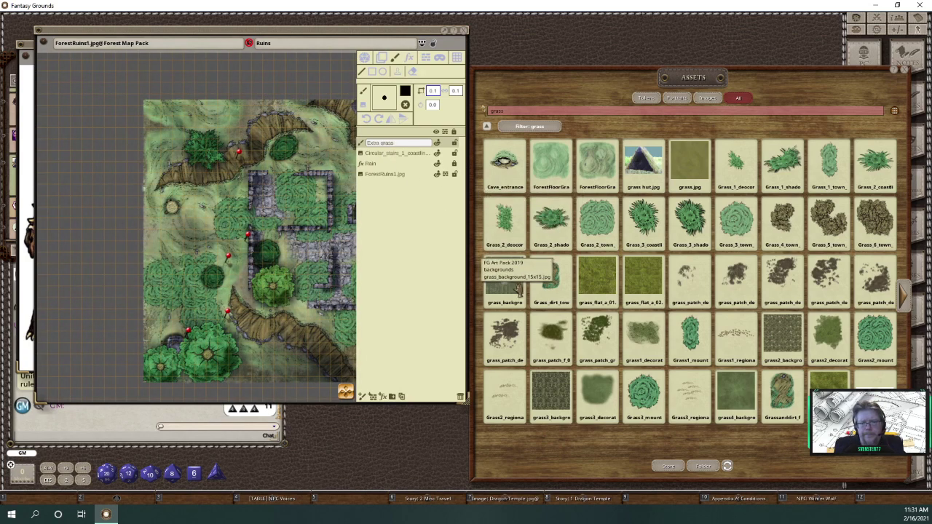
- Load grass_background_15x15.jpg as the paint brush for the Extra grass layer and set its size to 13 by 13
{"action": "left_click_drag", "start_coordinate": [503, 266], "coordinate": [385, 98]}
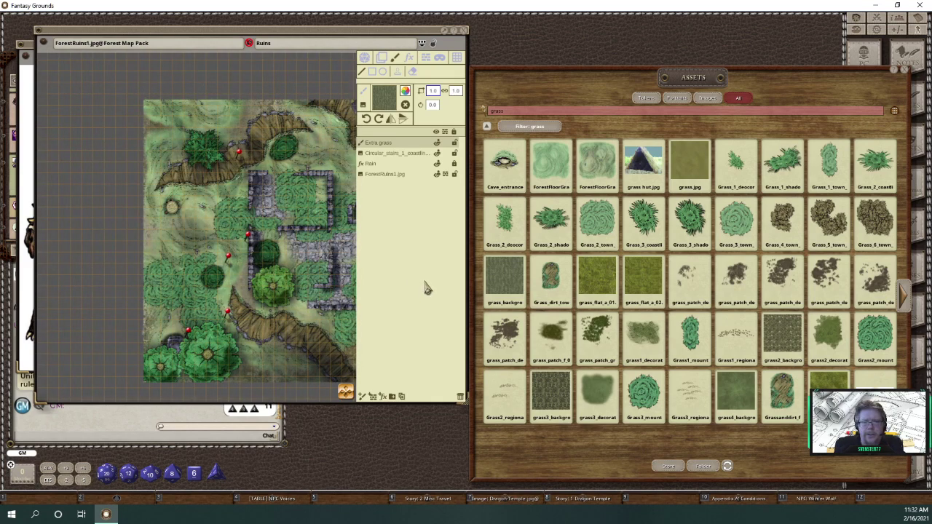
{"action": "left_click", "coordinate": [434, 90]}
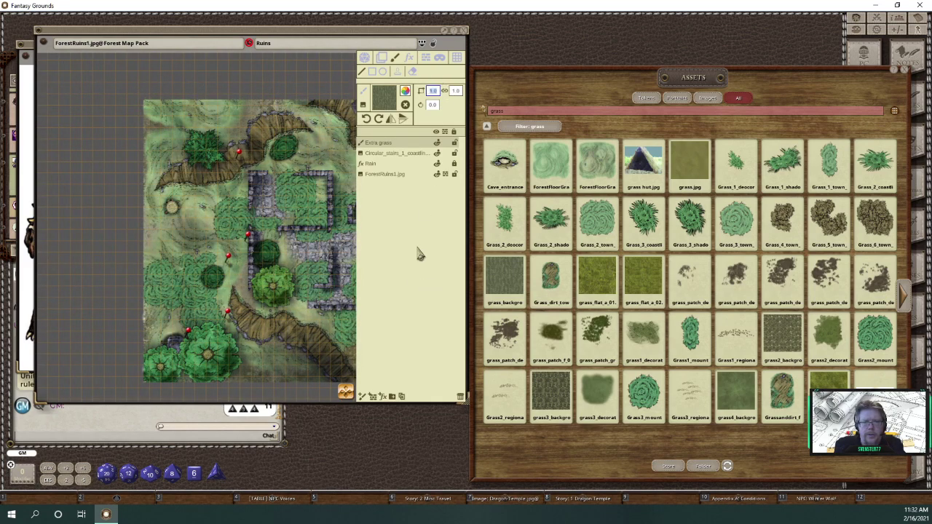
{"action": "type", "text": "13"}
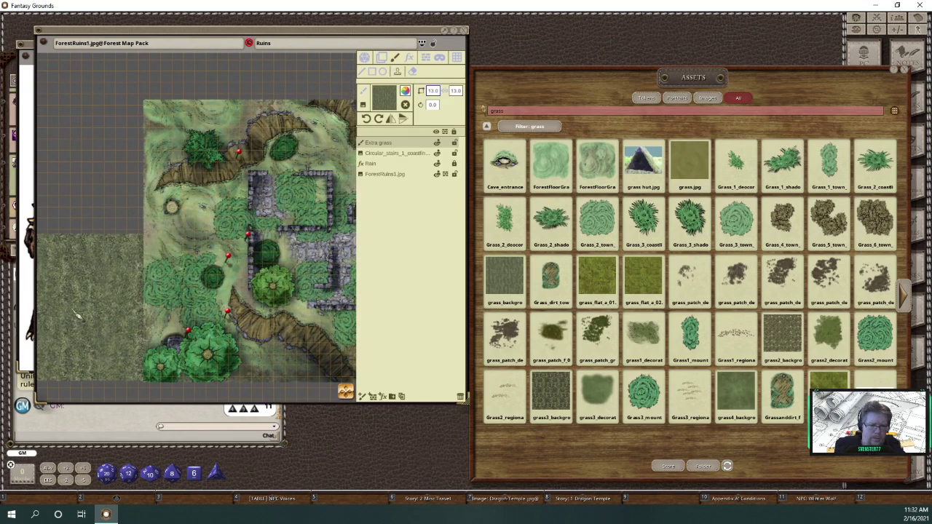
- Stamp two 13 by 13 grass tiles one above the other along the outer left edge of the Ruins map
{"action": "left_click", "coordinate": [76, 314]}
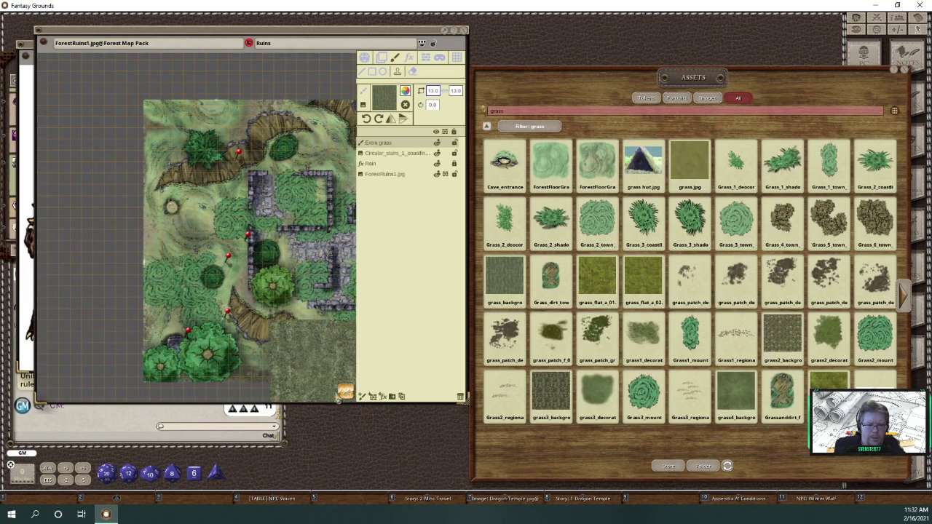
{"action": "left_click_drag", "start_coordinate": [327, 396], "coordinate": [453, 405]}
{"action": "scroll", "coordinate": [298, 324], "scroll_direction": "up", "scroll_amount": 3}
{"action": "scroll", "coordinate": [308, 315], "scroll_direction": "up", "scroll_amount": 2}
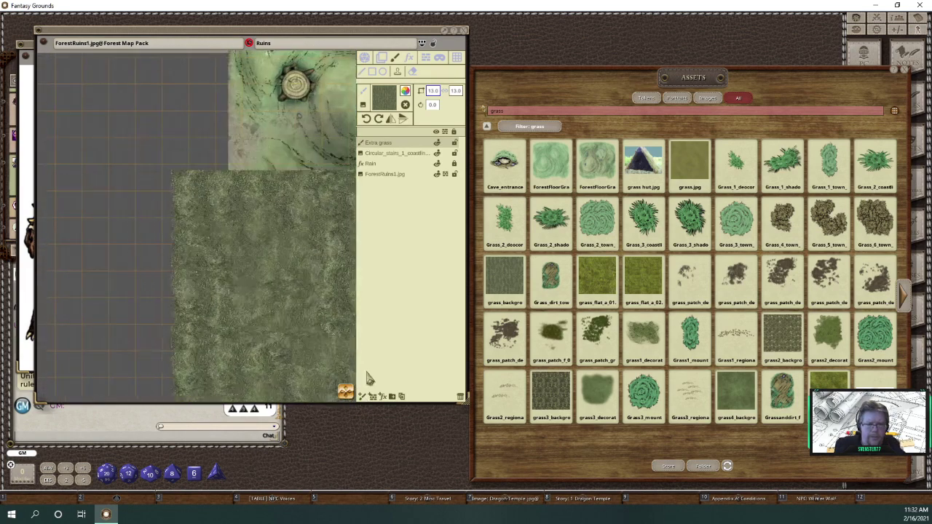
{"action": "left_click_drag", "start_coordinate": [346, 392], "coordinate": [490, 422]}
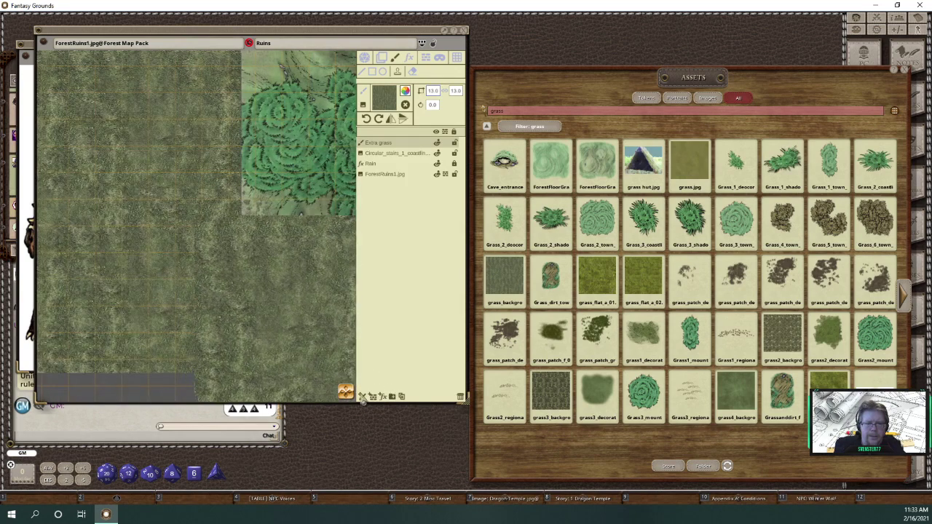
{"action": "scroll", "coordinate": [306, 337], "scroll_direction": "down", "scroll_amount": 4}
{"action": "scroll", "coordinate": [306, 338], "scroll_direction": "down", "scroll_amount": 5}
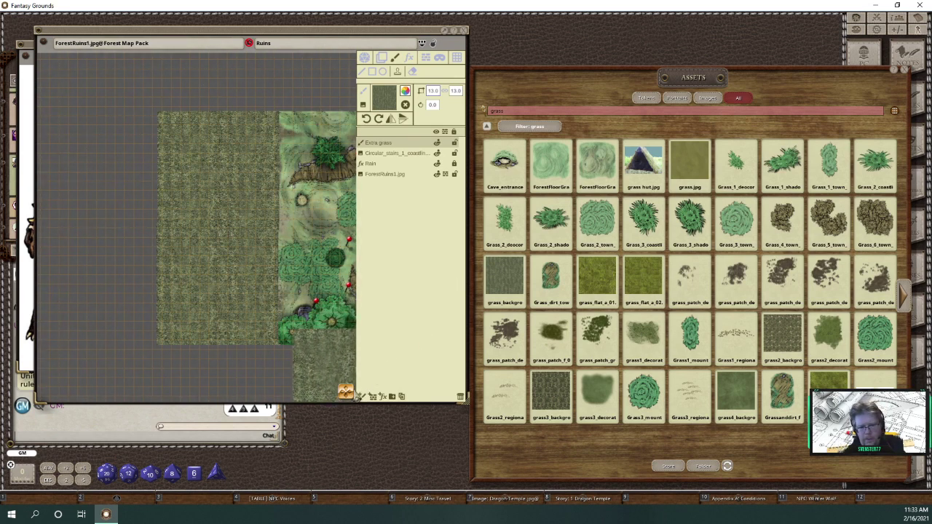
- Stamp two more grass tiles side by side below the existing column and the map's lower left edge
{"action": "left_click_drag", "start_coordinate": [350, 401], "coordinate": [348, 418]}
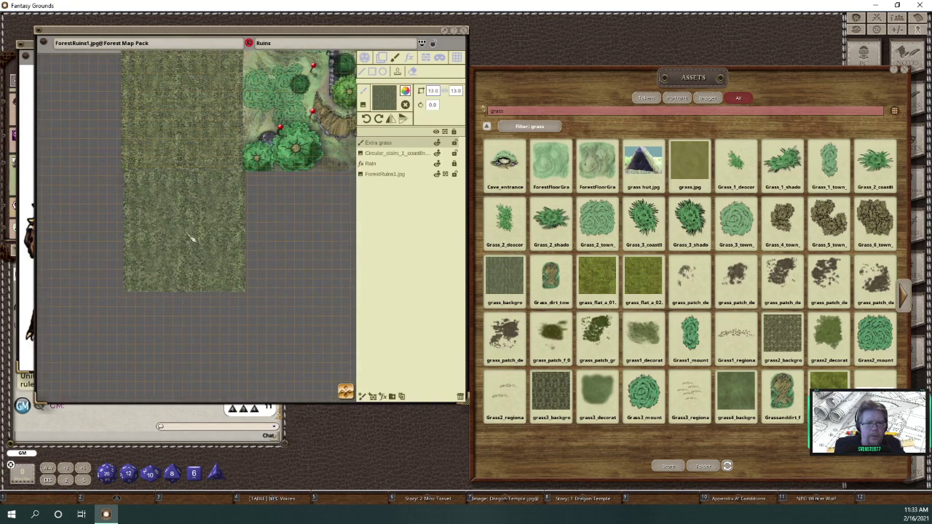
{"action": "left_click", "coordinate": [192, 240]}
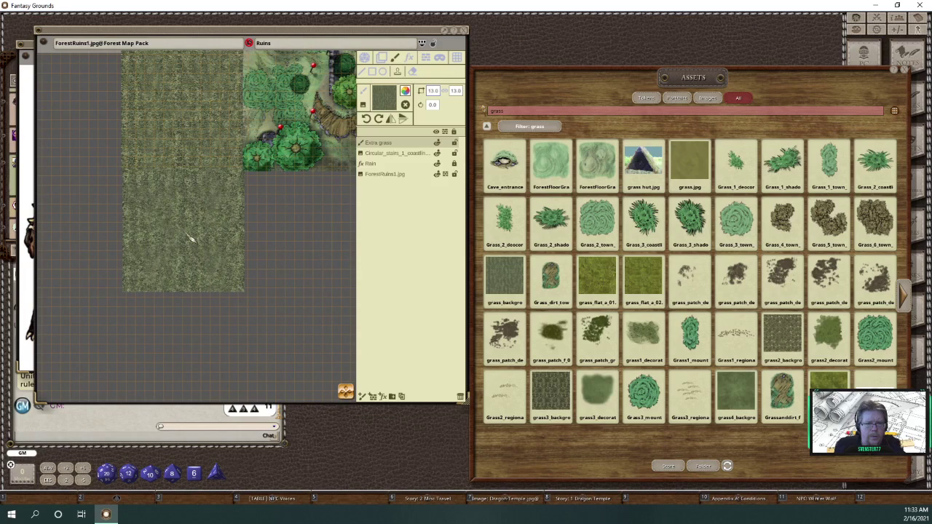
{"action": "left_click_drag", "start_coordinate": [192, 239], "coordinate": [309, 240]}
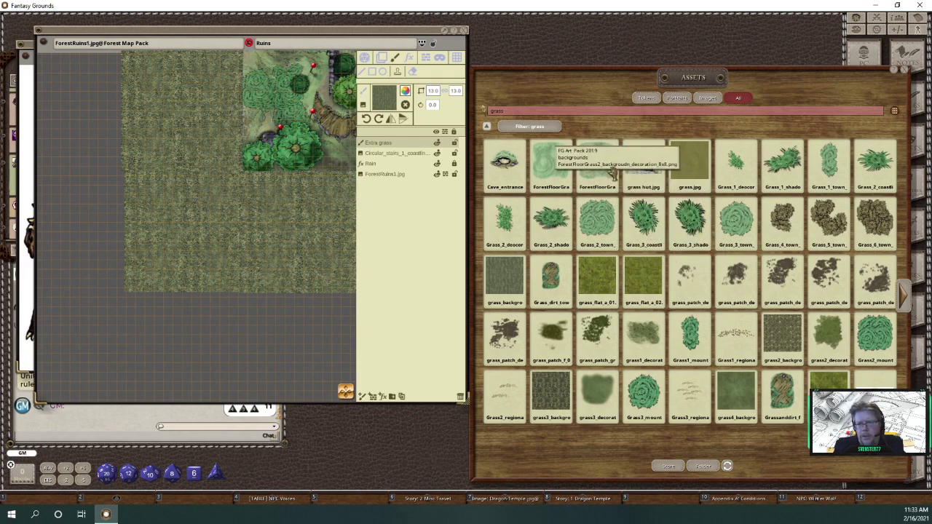
- Load the ForestFloorGrass2 background from FG Art Pack 2019 as the brush image and set its size to 13 by 13
{"action": "left_click_drag", "start_coordinate": [596, 169], "coordinate": [383, 104]}
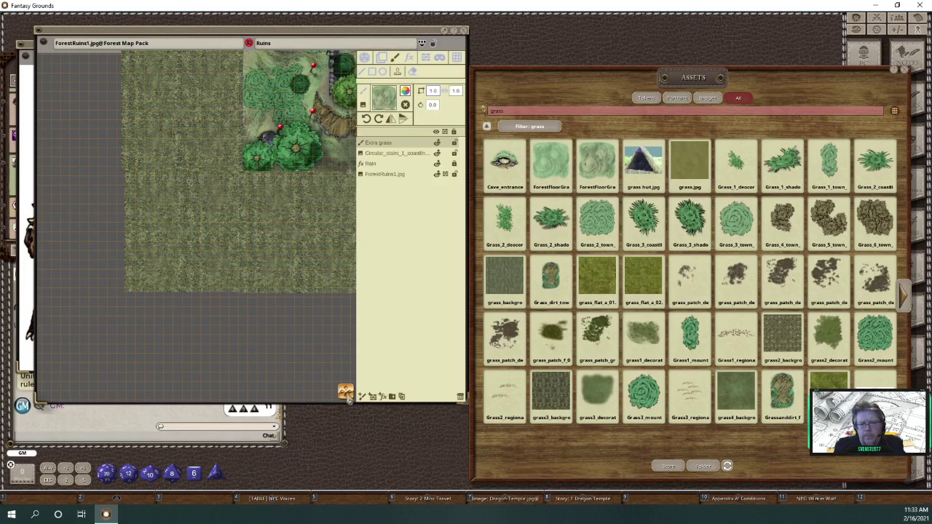
{"action": "left_click_drag", "start_coordinate": [348, 396], "coordinate": [370, 376]}
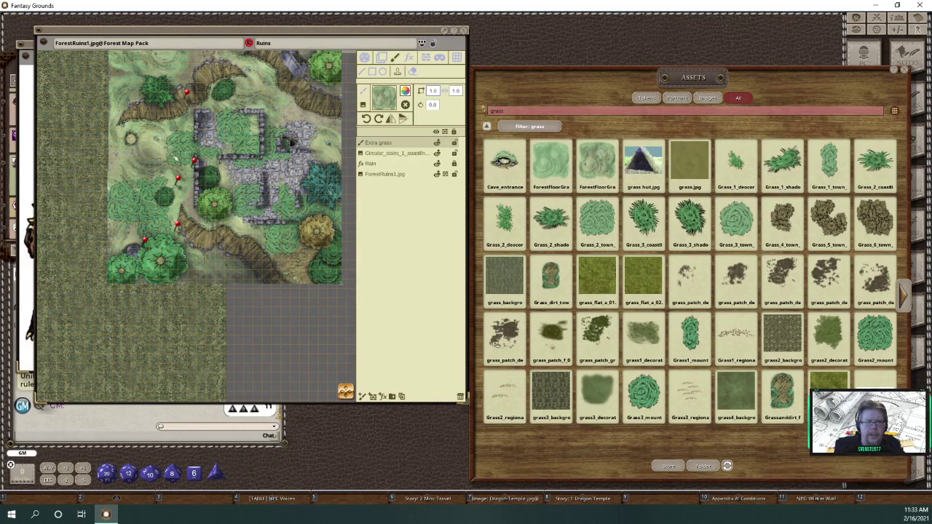
{"action": "mouse_move", "coordinate": [345, 394]}
{"action": "left_mouse_down"}
{"action": "mouse_move", "coordinate": [328, 394]}
{"action": "mouse_move", "coordinate": [341, 395]}
{"action": "left_mouse_up"}
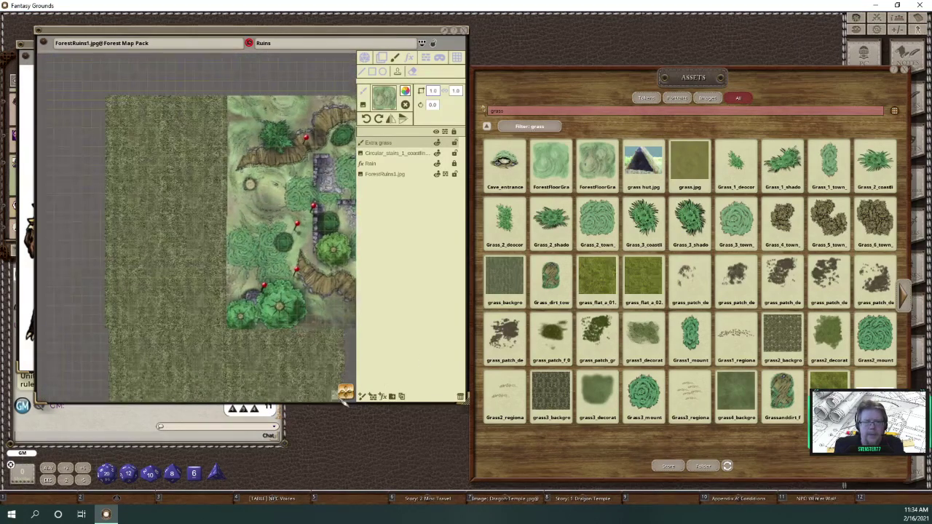
{"action": "left_click", "coordinate": [433, 90]}
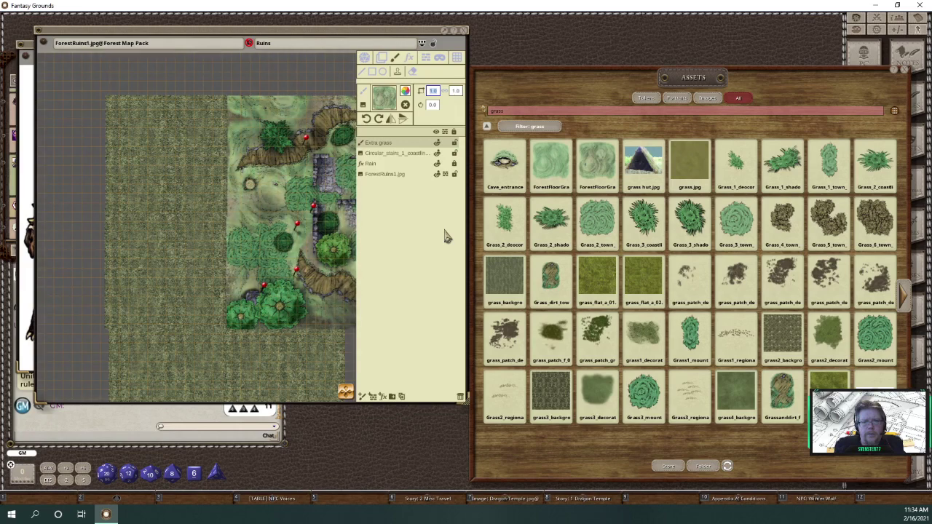
{"action": "type", "text": "13"}
{"action": "key", "text": "Return"}
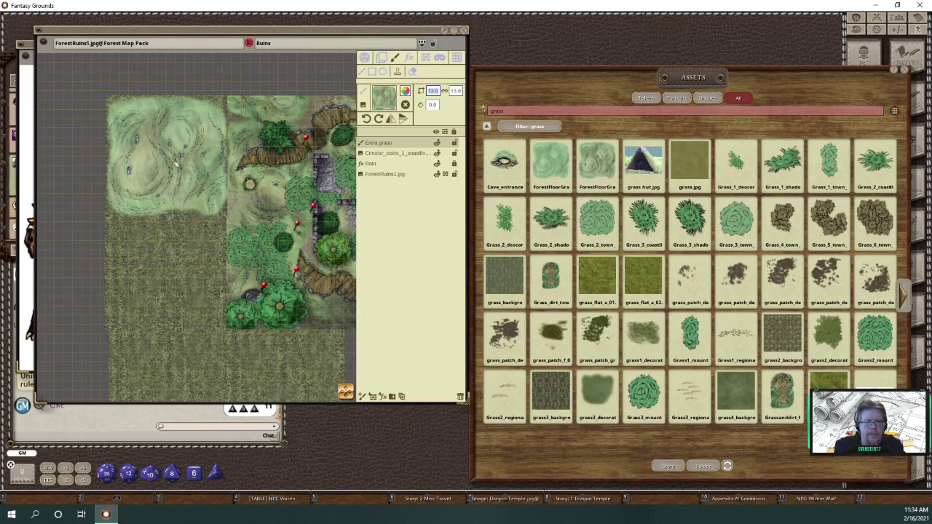
- Stamp the forest floor over the upper grass tile beside the map, then rotated to 270 degrees over the tile beneath it
{"action": "left_click_drag", "start_coordinate": [174, 164], "coordinate": [175, 108]}
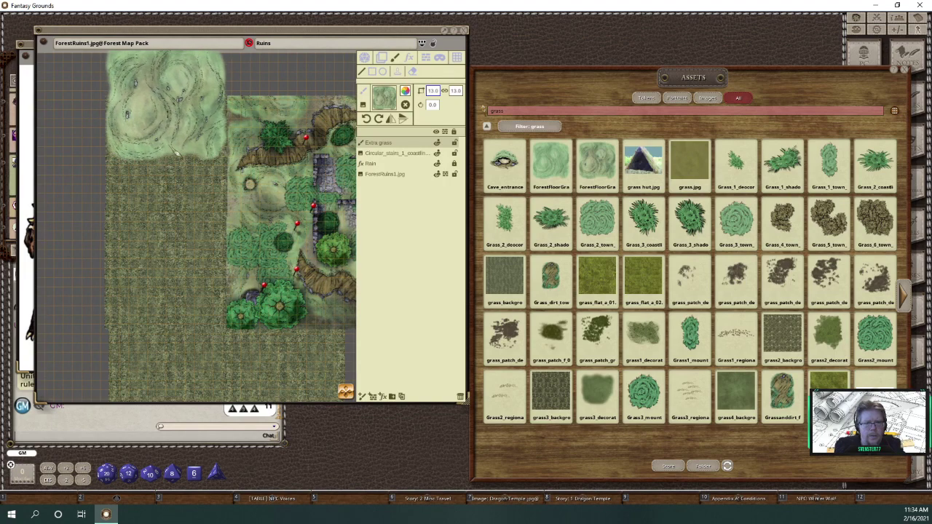
{"action": "left_click_drag", "start_coordinate": [176, 185], "coordinate": [200, 151]}
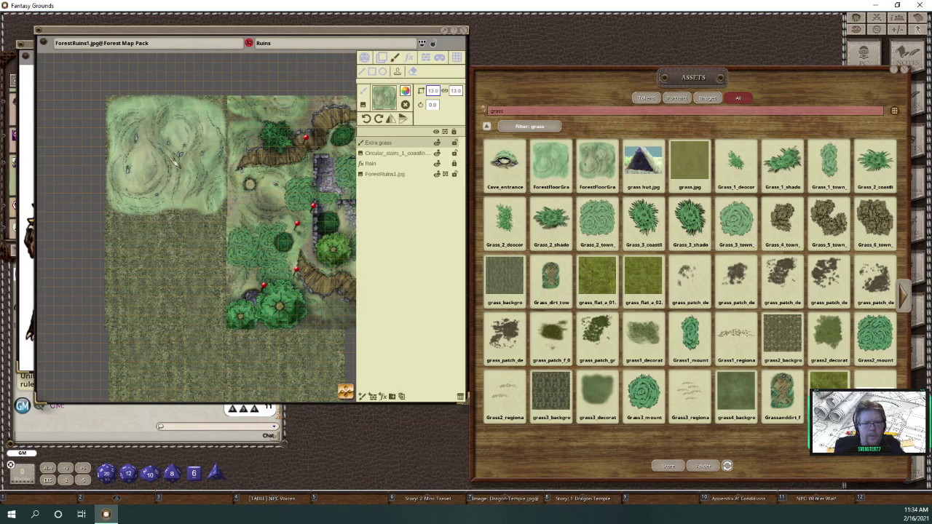
{"action": "left_click", "coordinate": [379, 120]}
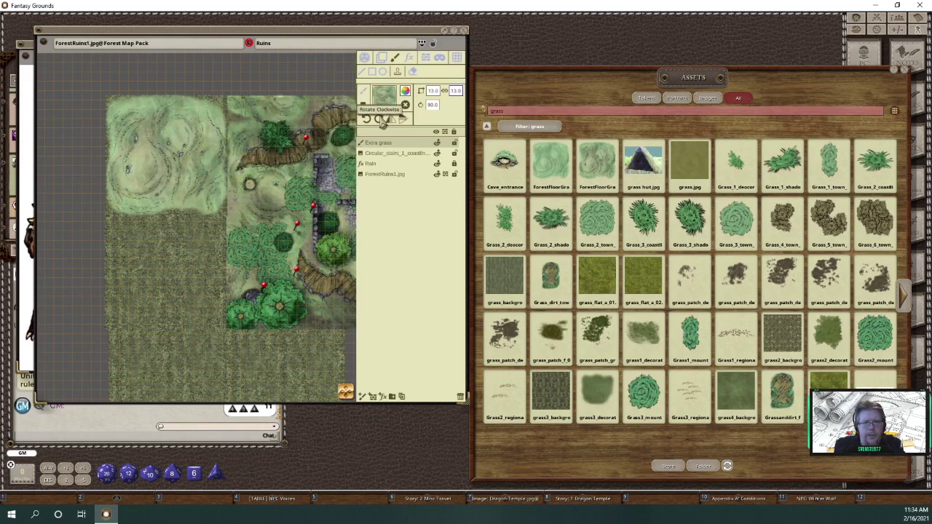
{"action": "left_click", "coordinate": [379, 120]}
{"action": "left_click", "coordinate": [379, 120]}
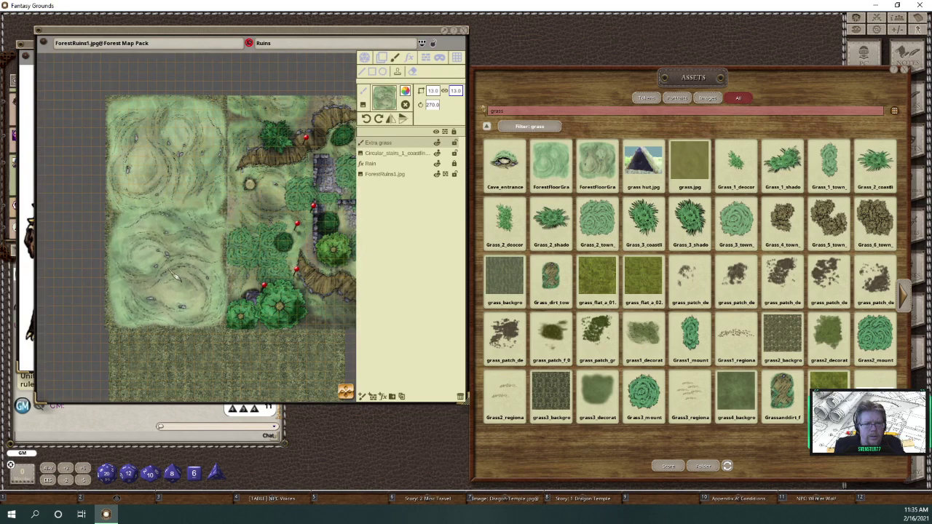
{"action": "left_click", "coordinate": [173, 272]}
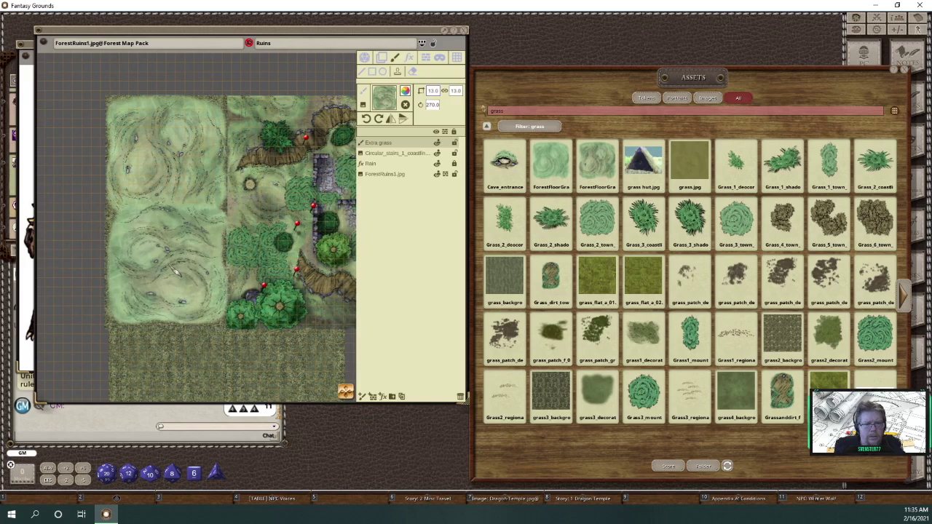
- Rotate the forest floor brush to 220 degrees and reduce its size to 10.4
{"action": "left_click", "coordinate": [379, 119]}
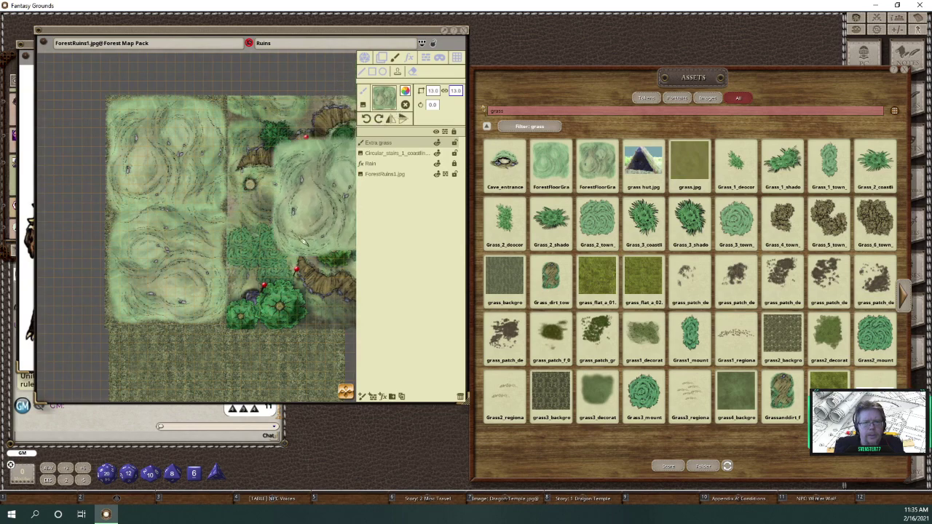
{"action": "left_click", "coordinate": [378, 119]}
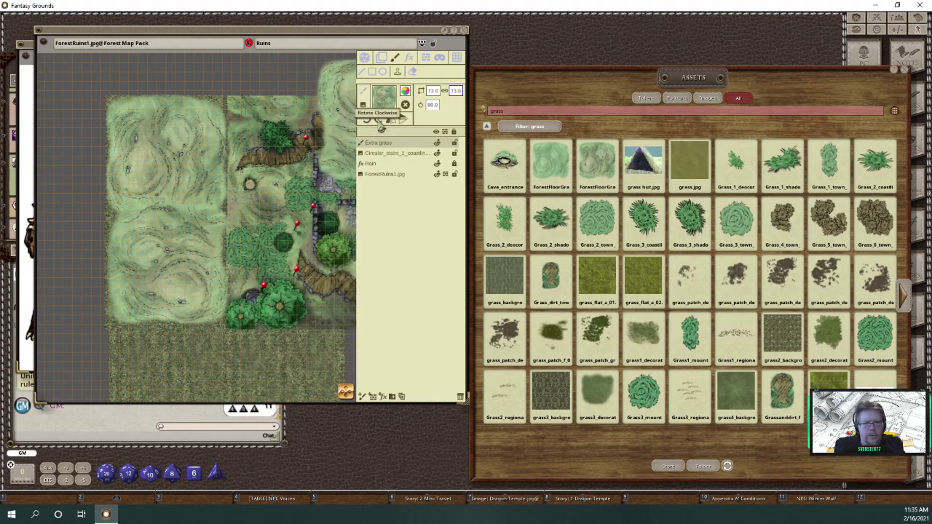
{"action": "left_click", "coordinate": [380, 121]}
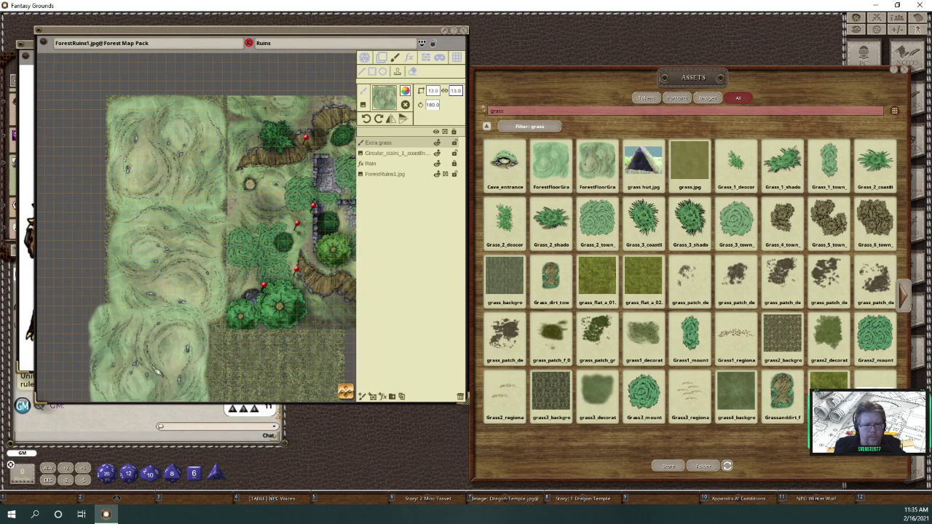
{"action": "scroll", "coordinate": [147, 352], "scroll_direction": "down", "scroll_amount": 2}
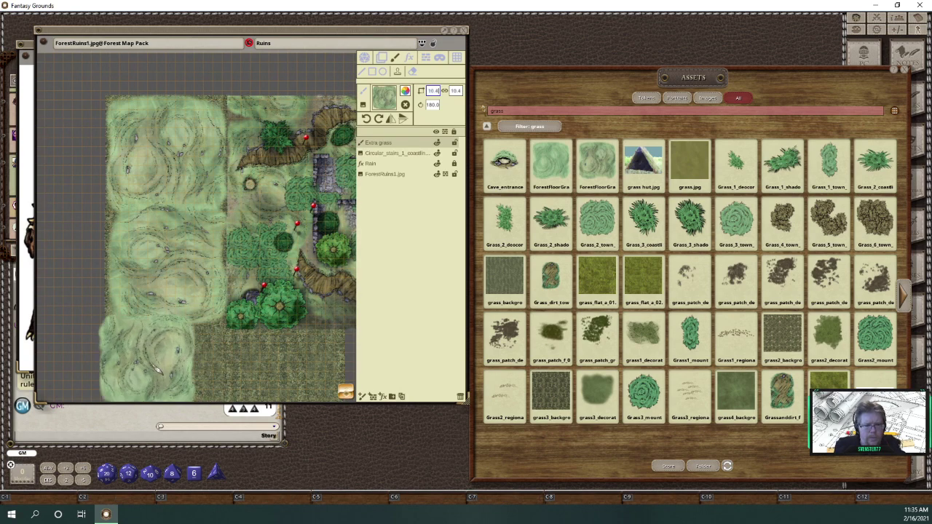
{"action": "scroll", "coordinate": [156, 368], "scroll_direction": "up", "scroll_amount": 5}
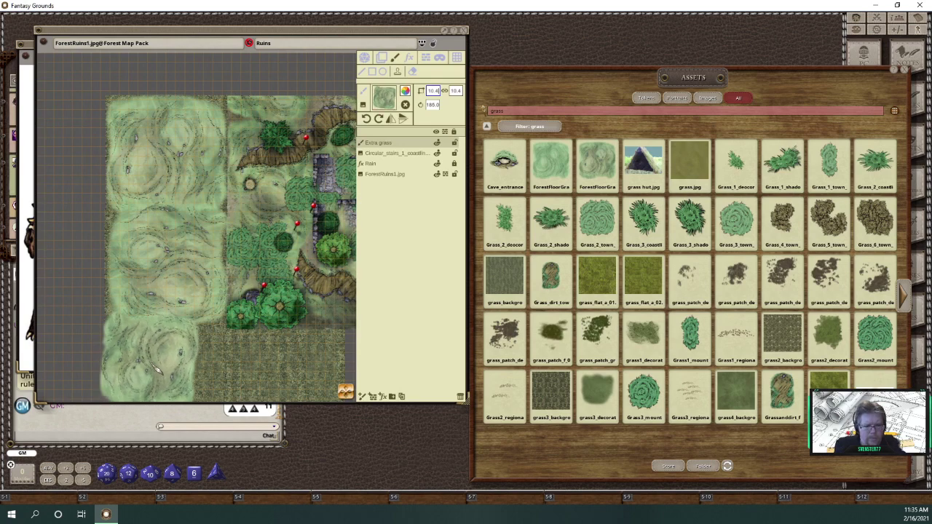
{"action": "scroll", "coordinate": [157, 369], "scroll_direction": "up", "scroll_amount": 6}
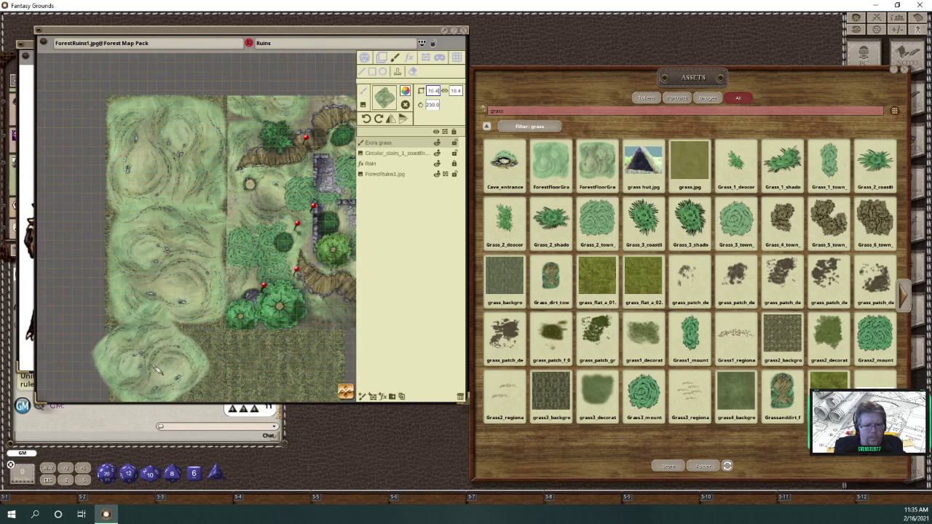
{"action": "scroll", "coordinate": [157, 368], "scroll_direction": "down", "scroll_amount": 1}
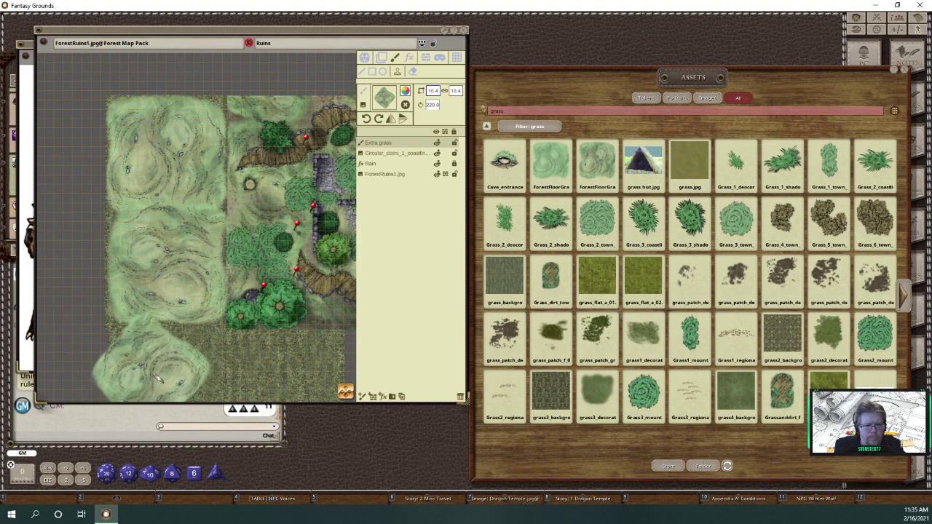
{"action": "left_click", "coordinate": [156, 368]}
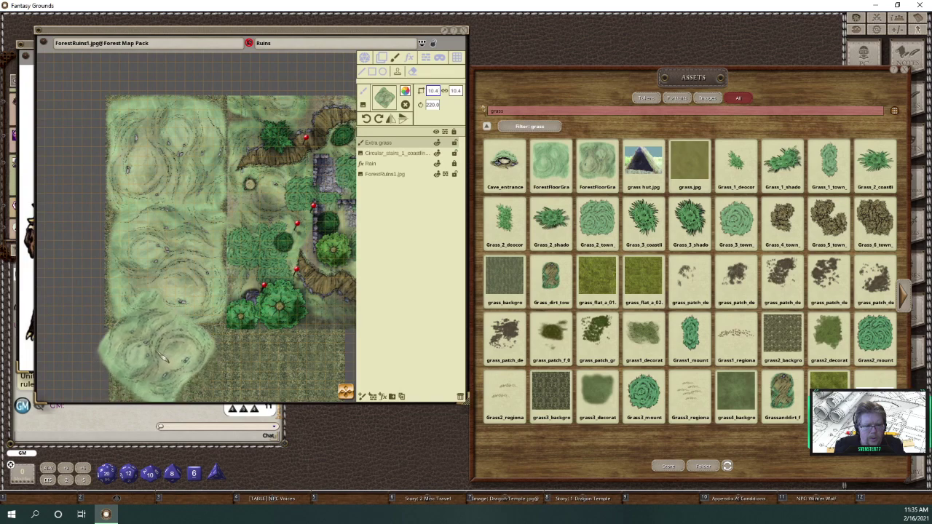
- Enlarge the forest floor brush to 20.3 and stamp it over the grass at the map's outer lower left corner
{"action": "scroll", "coordinate": [159, 357], "scroll_direction": "down", "scroll_amount": 2}
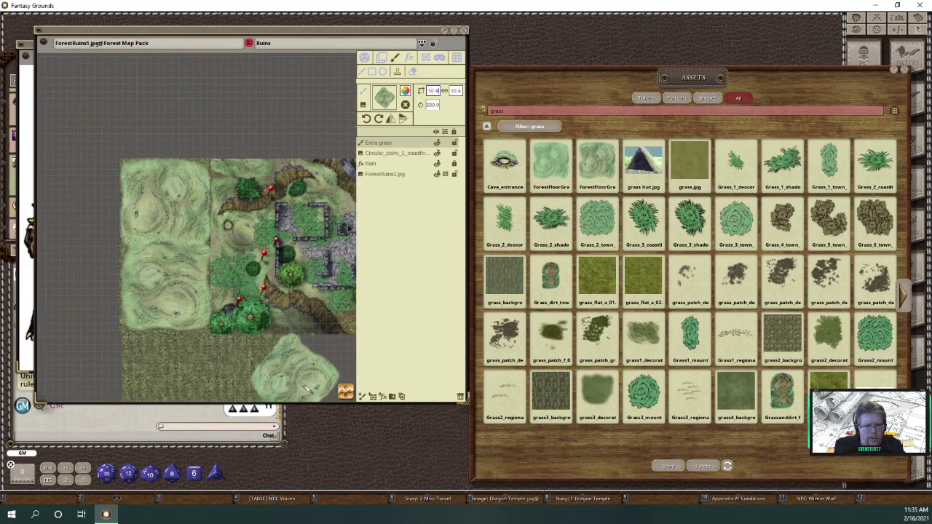
{"action": "left_click_drag", "start_coordinate": [345, 393], "coordinate": [345, 402]}
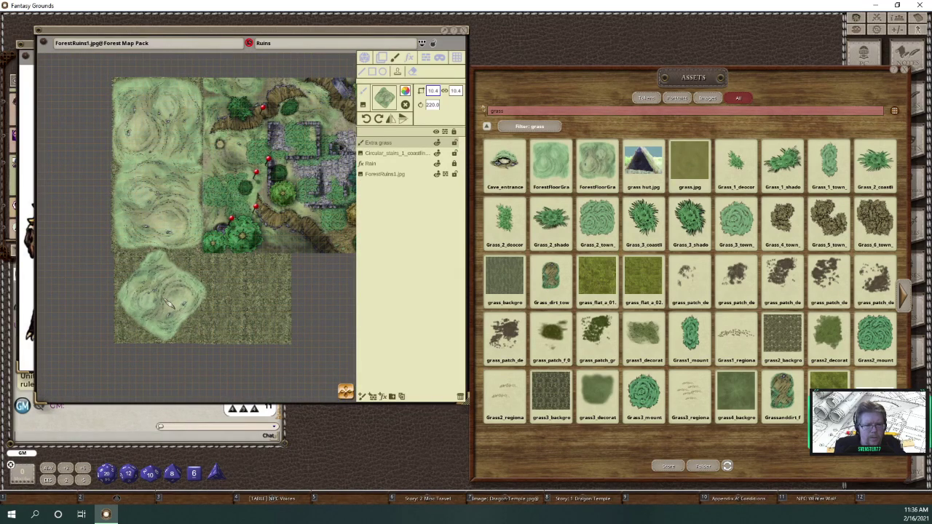
{"action": "scroll", "coordinate": [169, 304], "scroll_direction": "up", "scroll_amount": 1}
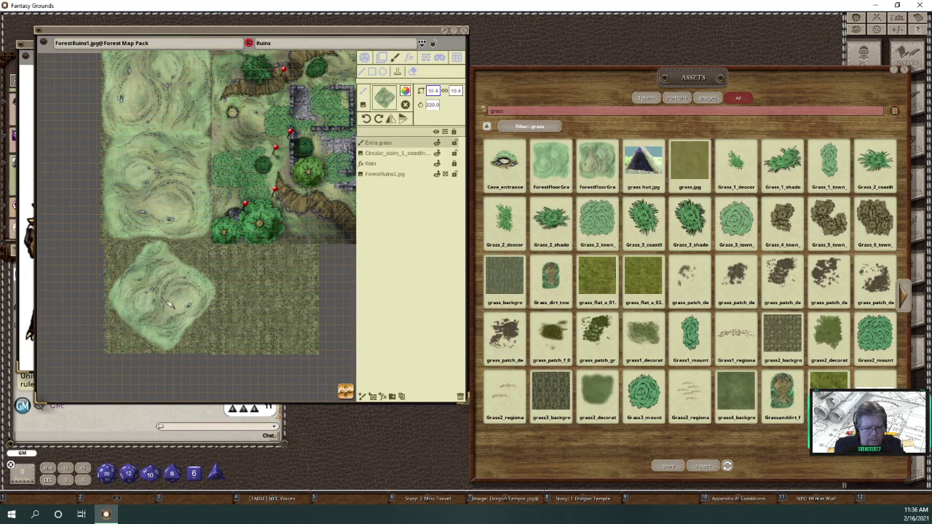
{"action": "scroll", "coordinate": [167, 300], "scroll_direction": "up", "scroll_amount": 5, "text": "ctrl"}
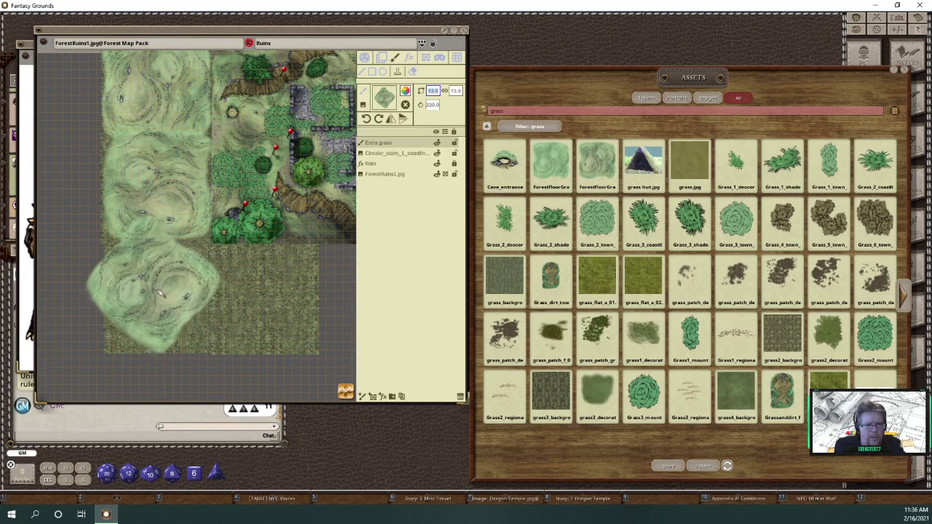
{"action": "scroll", "coordinate": [160, 293], "scroll_direction": "up", "scroll_amount": 10, "text": "ctrl"}
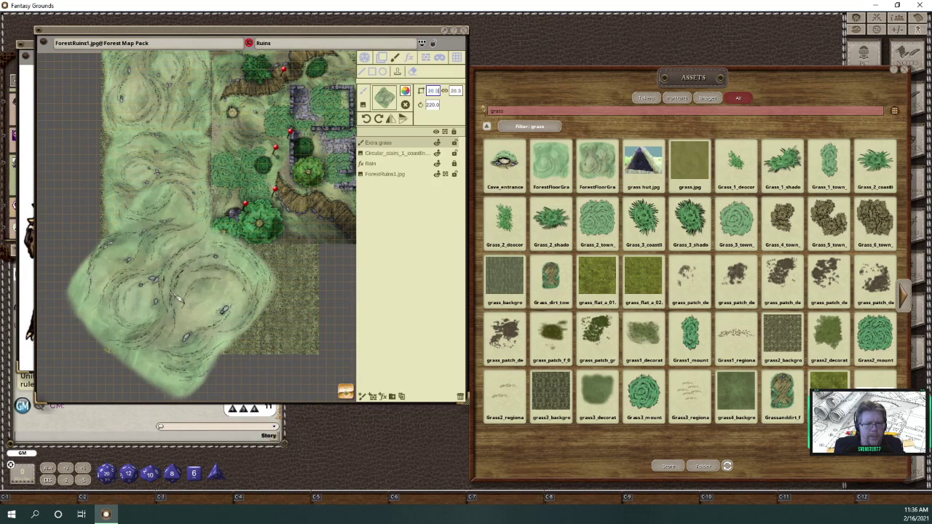
{"action": "left_click_drag", "start_coordinate": [177, 301], "coordinate": [299, 337]}
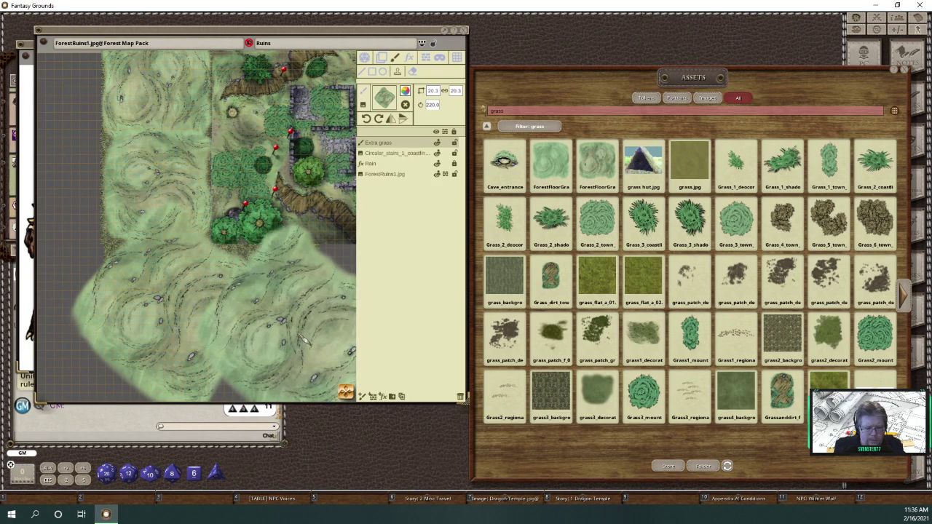
- Reduce the forest floor brush to 6.7, rotate it to 350 degrees and stamp it over the grass just below the map
{"action": "scroll", "coordinate": [304, 338], "scroll_direction": "down", "scroll_amount": 10}
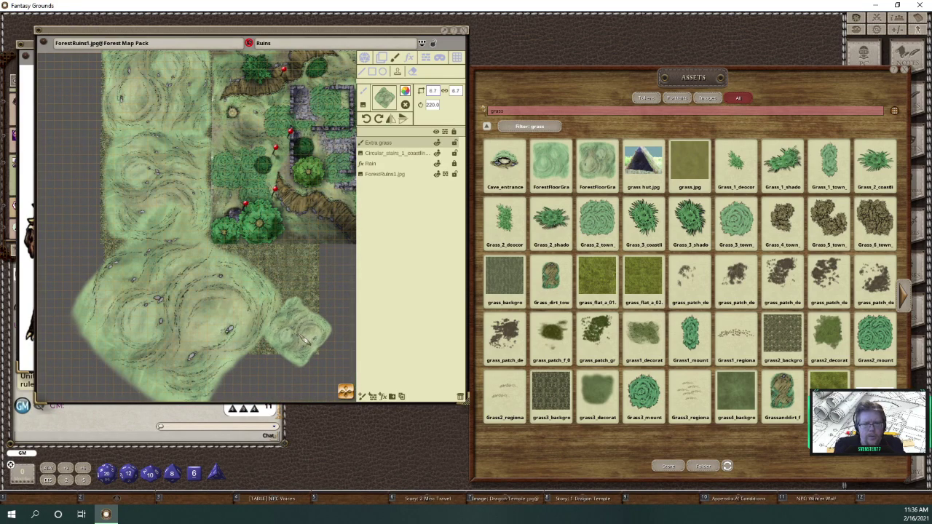
{"action": "left_click", "coordinate": [381, 118]}
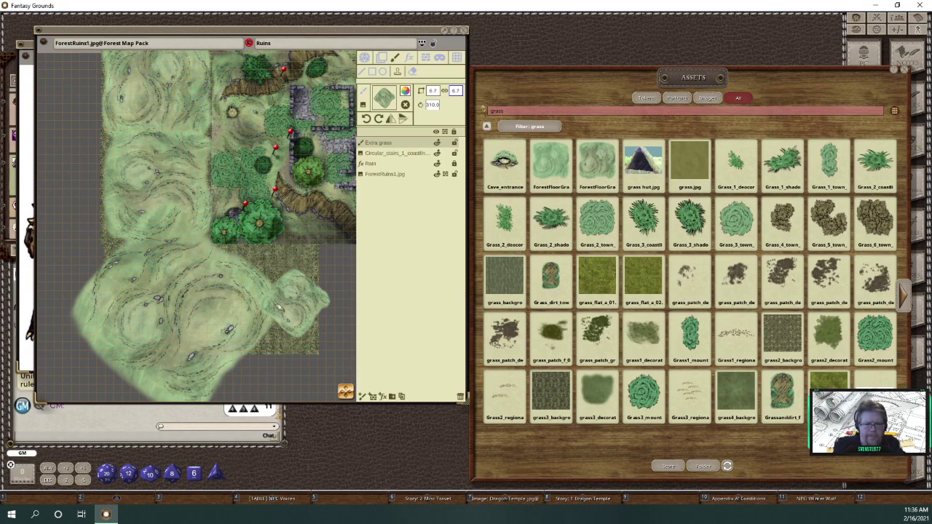
{"action": "mouse_move", "coordinate": [278, 308]}
{"action": "left_mouse_down"}
{"action": "mouse_move", "coordinate": [312, 268]}
{"action": "mouse_move", "coordinate": [268, 286]}
{"action": "mouse_move", "coordinate": [296, 284]}
{"action": "left_mouse_up"}
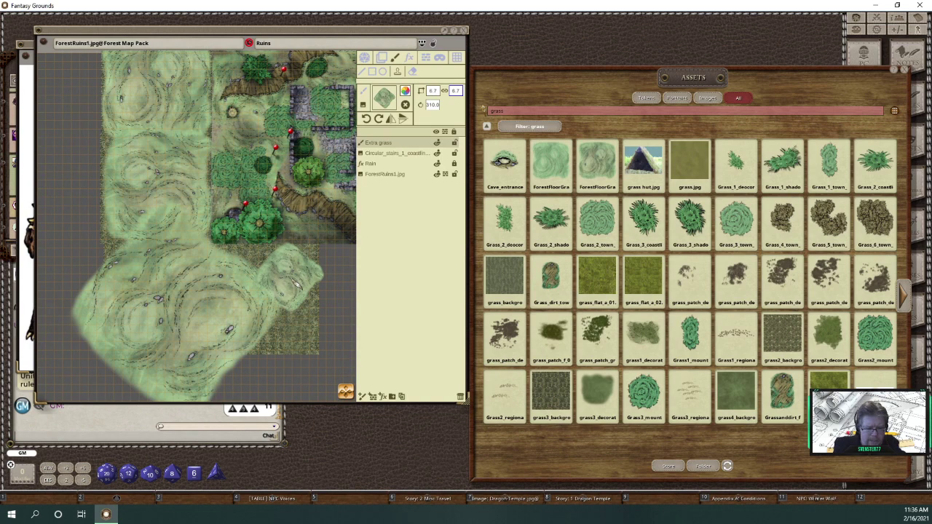
{"action": "key", "text": "shift+Tab"}
{"action": "scroll", "coordinate": [296, 284], "scroll_direction": "up", "scroll_amount": 2}
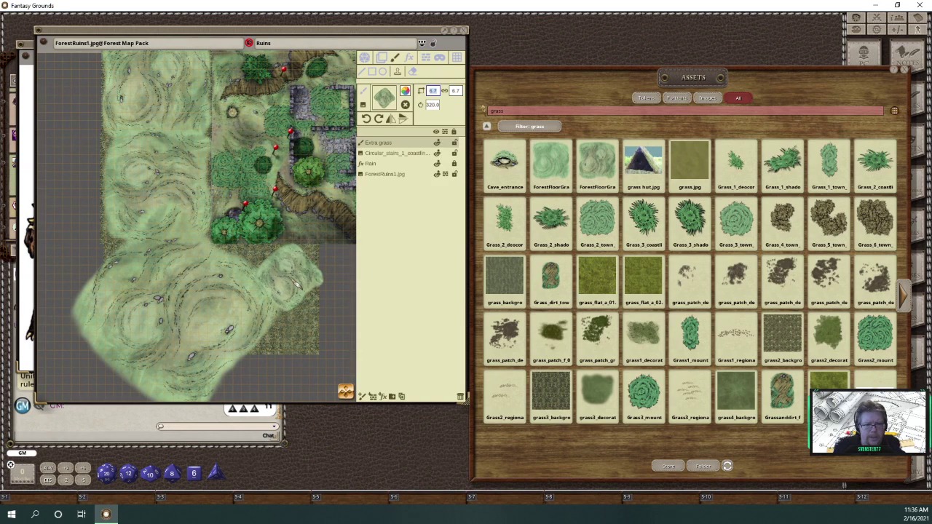
{"action": "scroll", "coordinate": [296, 284], "scroll_direction": "up", "scroll_amount": 2}
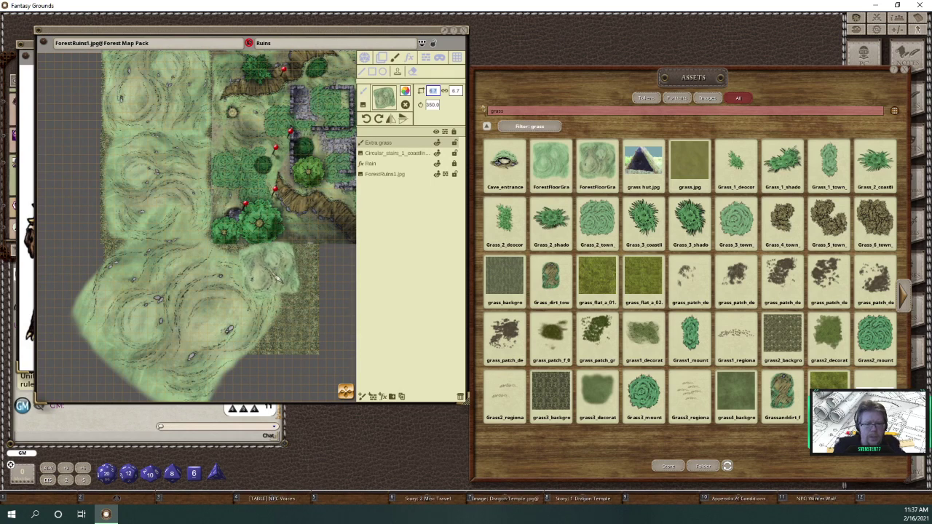
{"action": "mouse_move", "coordinate": [277, 279]}
{"action": "left_mouse_down"}
{"action": "mouse_move", "coordinate": [279, 288]}
{"action": "mouse_move", "coordinate": [294, 277]}
{"action": "mouse_move", "coordinate": [306, 293]}
{"action": "left_mouse_up"}
- Enlarge the forest floor brush to 8.4, rotate it further and stamp it over the lower part of the grass tile below the map
{"action": "scroll", "coordinate": [303, 295], "scroll_direction": "down", "scroll_amount": 2}
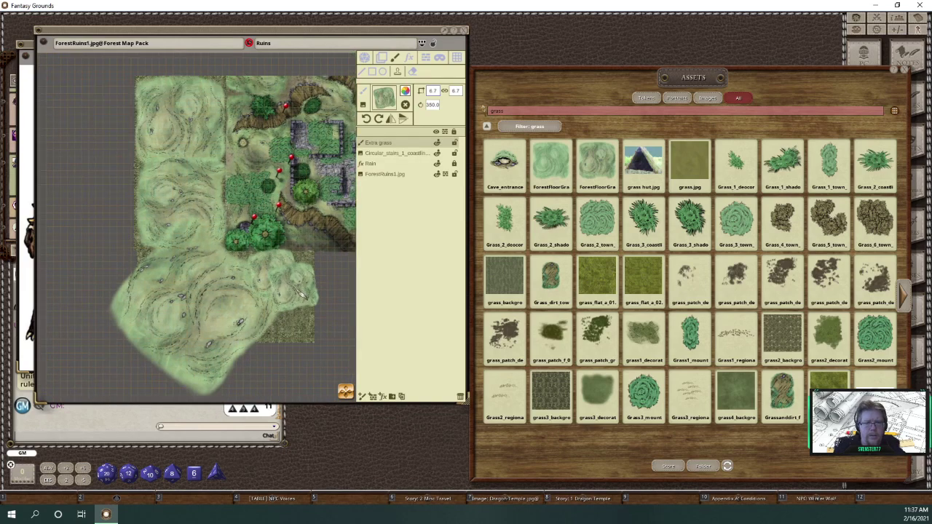
{"action": "key", "text": "ctrl"}
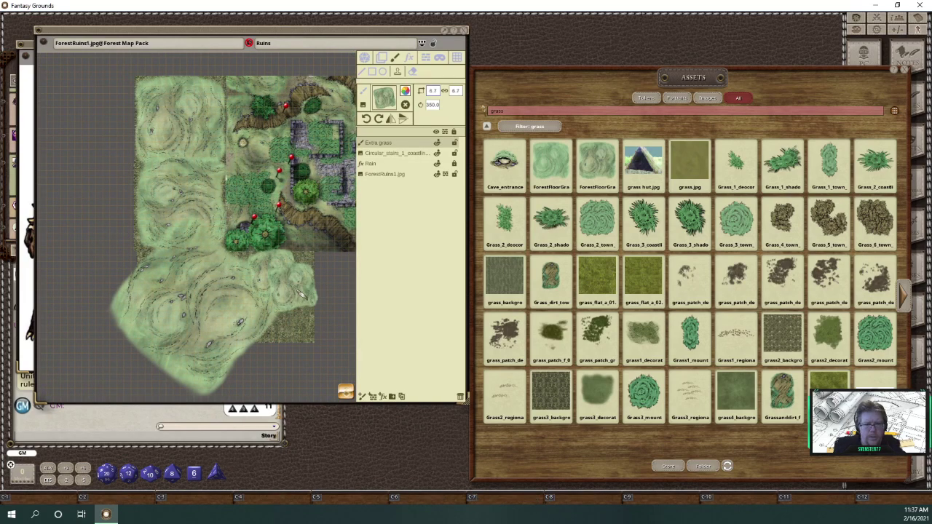
{"action": "scroll", "coordinate": [302, 296], "scroll_direction": "up", "scroll_amount": 2}
{"action": "left_click_drag", "start_coordinate": [301, 295], "coordinate": [297, 324]}
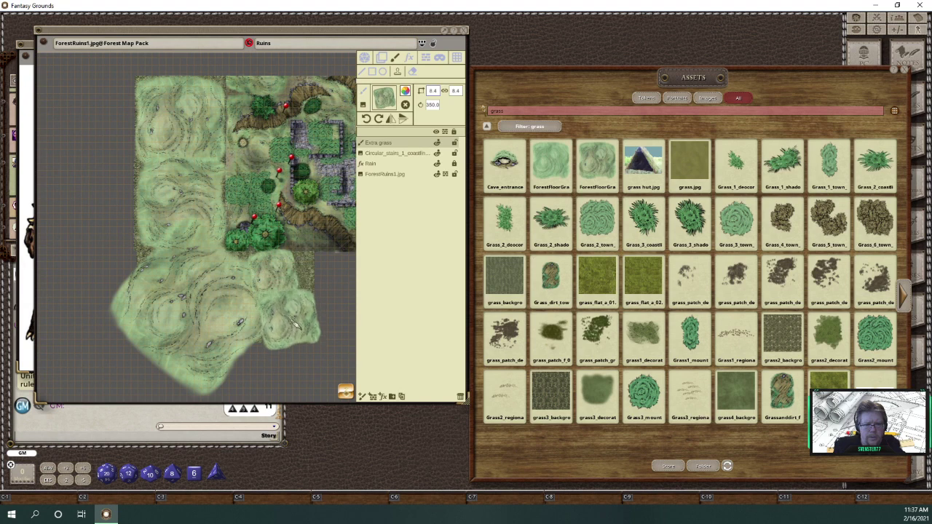
{"action": "left_click", "coordinate": [382, 118]}
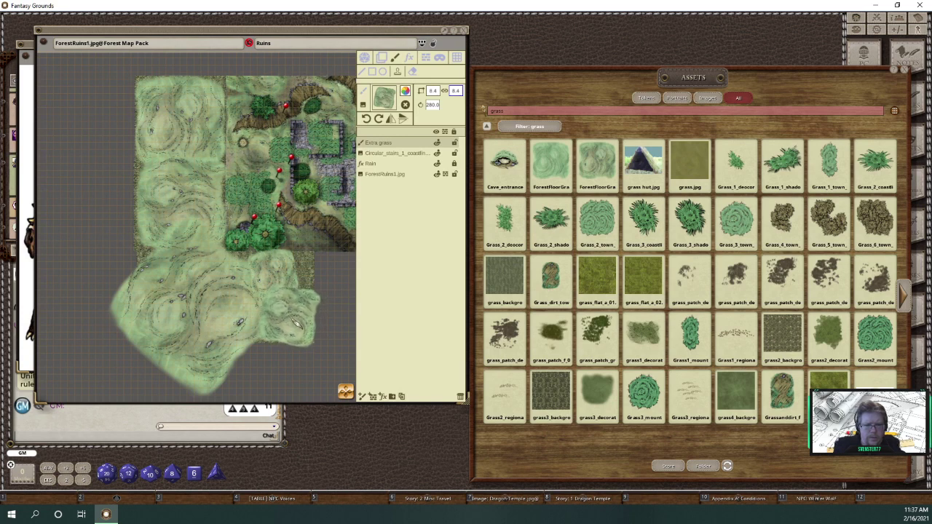
{"action": "left_click", "coordinate": [293, 319]}
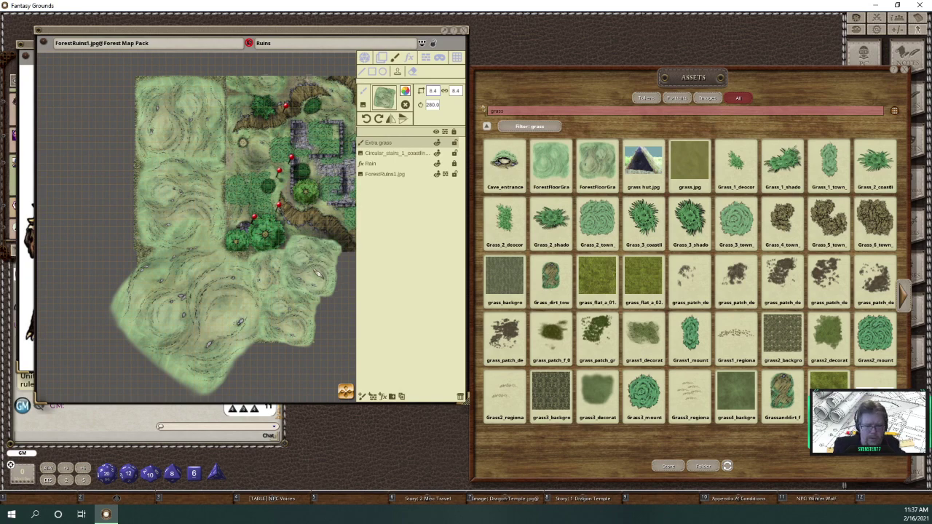
- Try to cover the remaining grass strip beneath the map with the forest floor brush reduced to 2.7
{"action": "scroll", "coordinate": [317, 273], "scroll_direction": "down", "scroll_amount": 5}
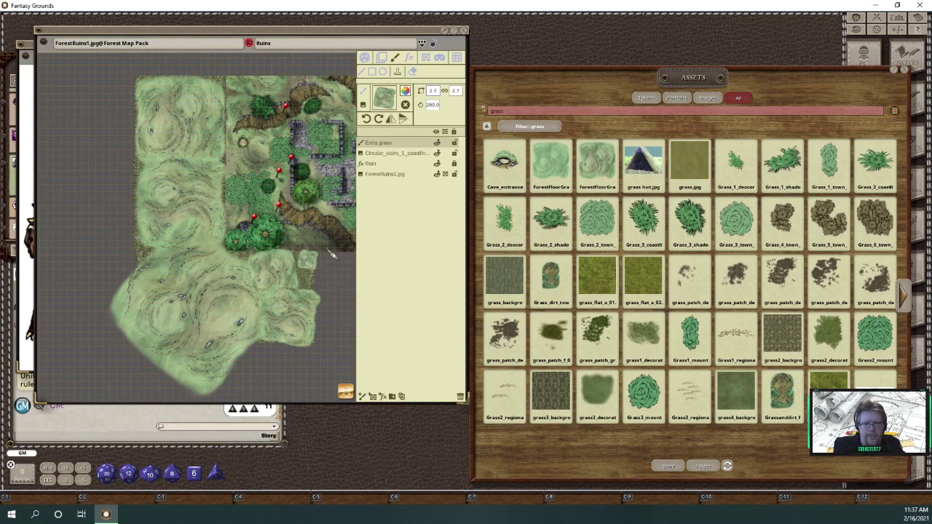
{"action": "left_click", "coordinate": [304, 271]}
{"action": "left_click", "coordinate": [307, 266]}
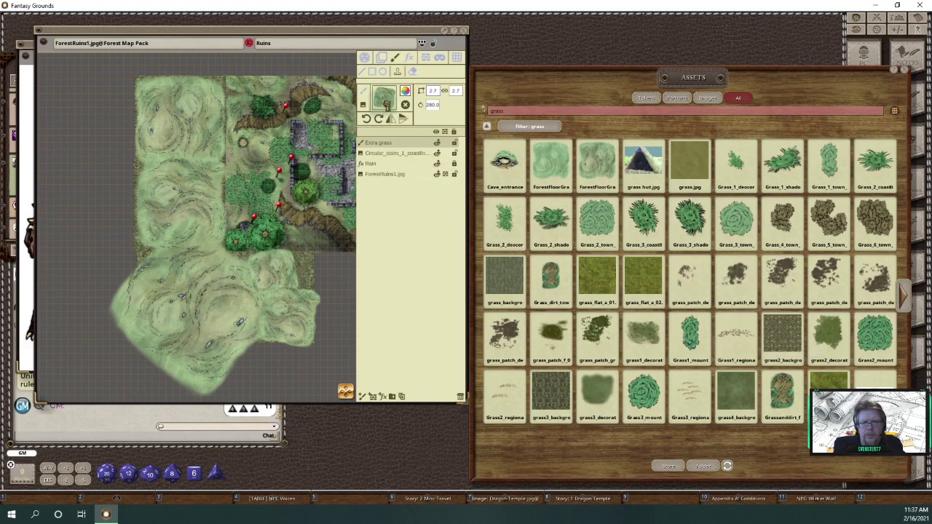
- Load a leafy grass clump as the brush image and stamp it at size 3.0 on the grass strip beneath the map
{"action": "left_click_drag", "start_coordinate": [391, 104], "coordinate": [389, 105]}
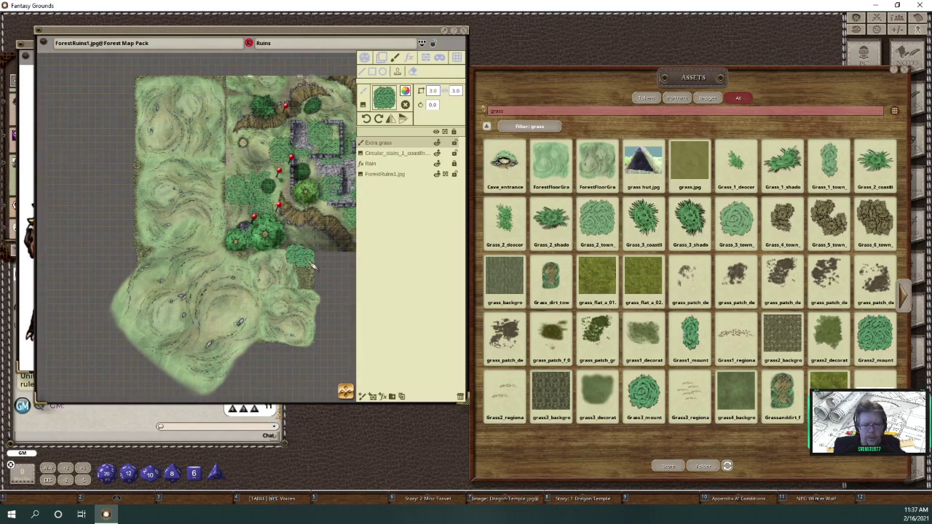
{"action": "scroll", "coordinate": [313, 267], "scroll_direction": "down", "scroll_amount": 1}
{"action": "scroll", "coordinate": [314, 267], "scroll_direction": "up", "scroll_amount": 6}
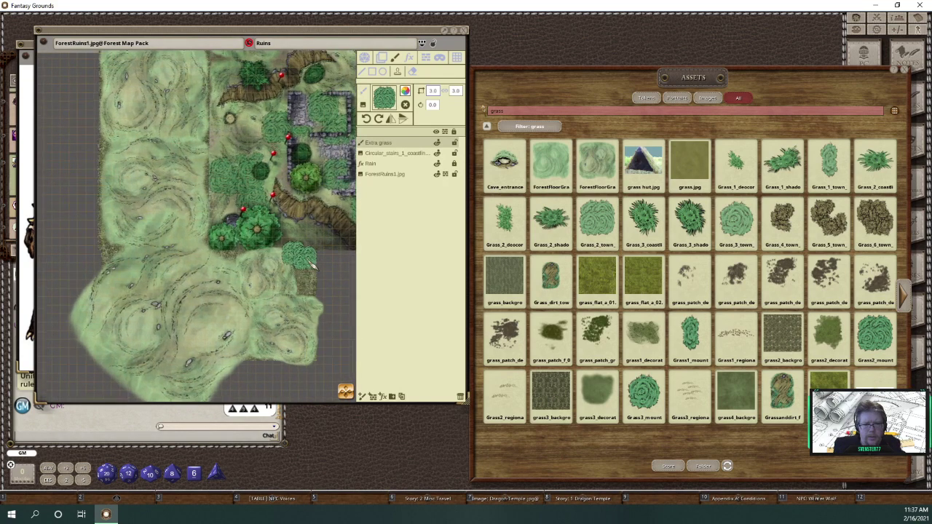
- Reduce the grass clump brush to 2.4, rotate it to 180 degrees and stamp it against the first clump
{"action": "scroll", "coordinate": [314, 266], "scroll_direction": "down", "scroll_amount": 3}
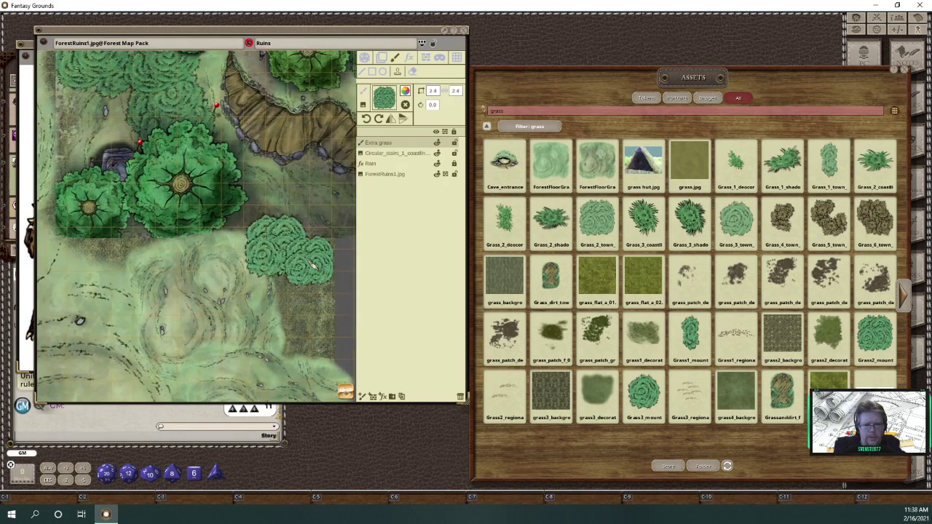
{"action": "left_click", "coordinate": [379, 119]}
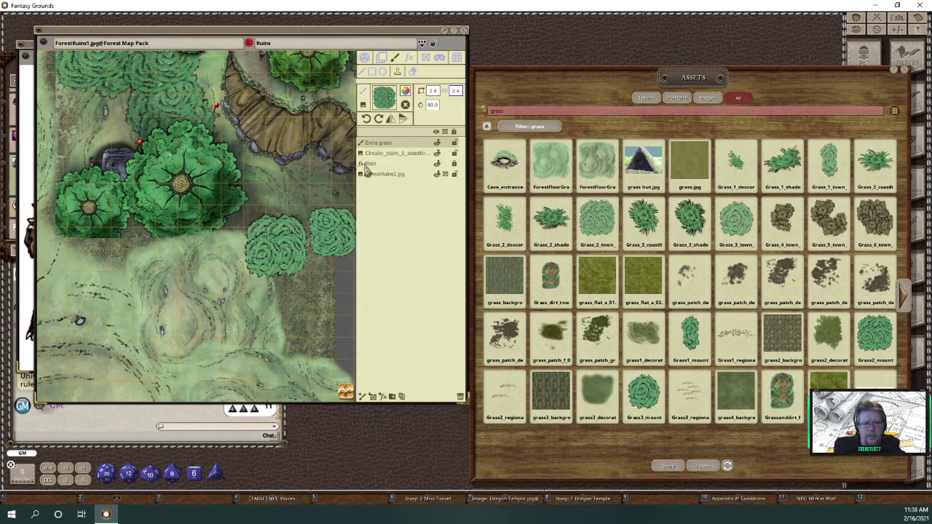
{"action": "left_click", "coordinate": [379, 119]}
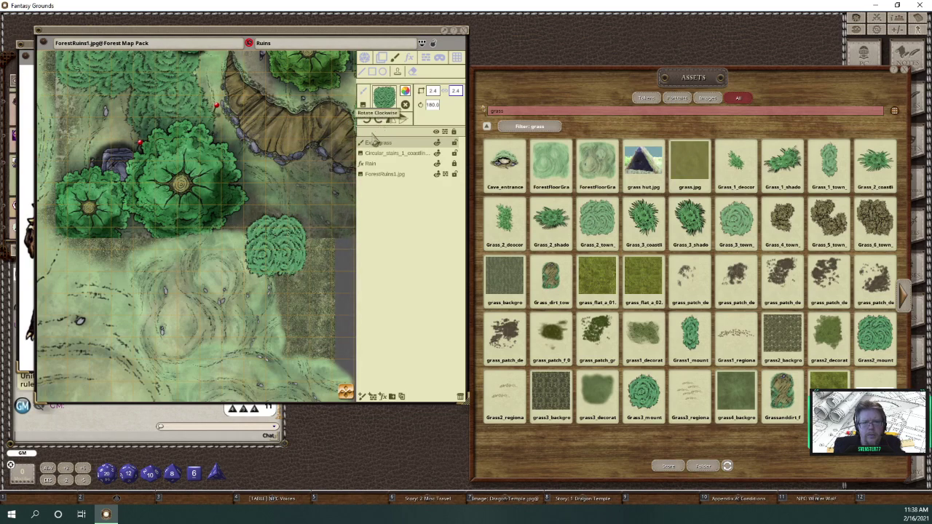
{"action": "left_click", "coordinate": [302, 259]}
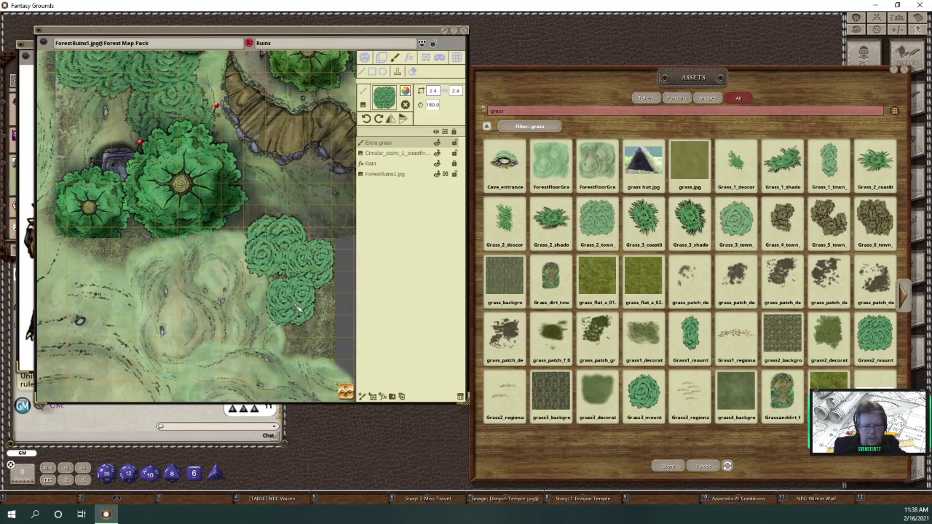
- Rotate the grass clump brush to 205 degrees and add more clumps to the bushes below the map and across its outer left edge
{"action": "key", "text": "shift"}
{"action": "scroll", "coordinate": [299, 309], "scroll_direction": "up", "scroll_amount": 4}
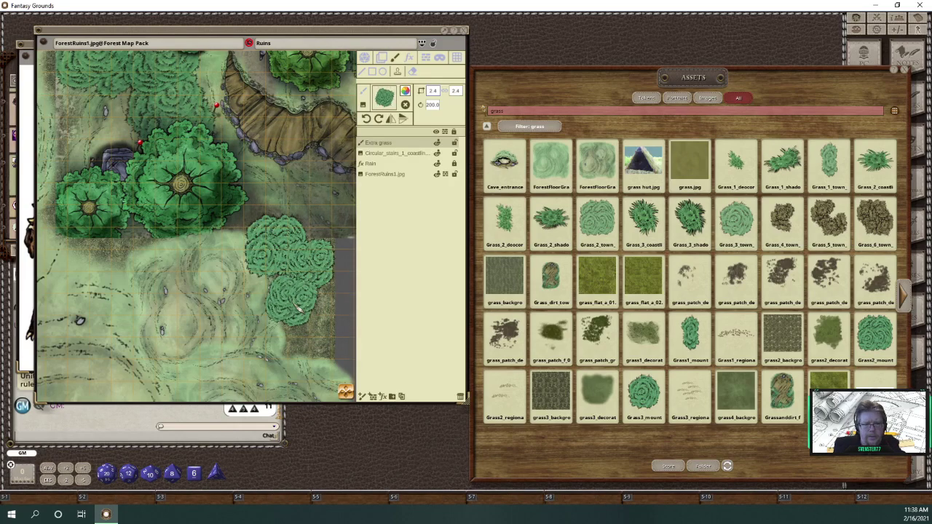
{"action": "left_click", "coordinate": [300, 291], "text": "shift"}
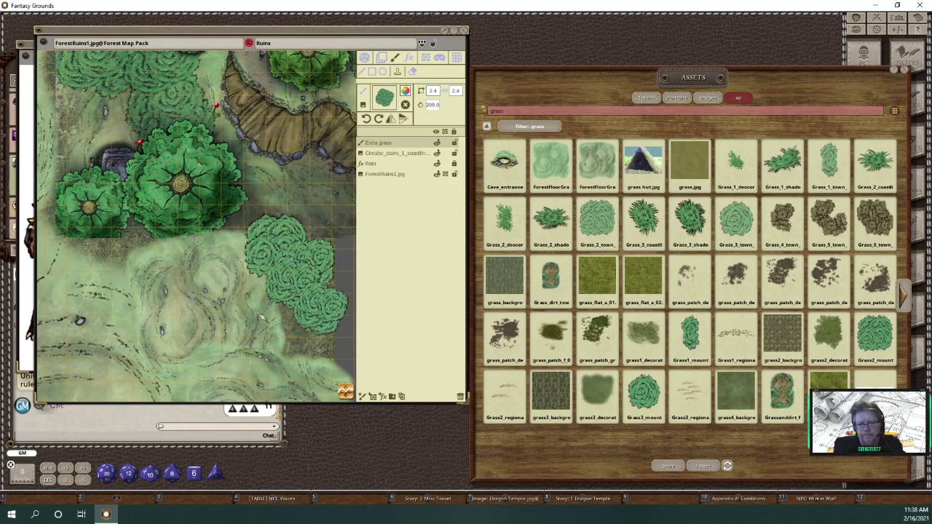
{"action": "scroll", "coordinate": [227, 313], "scroll_direction": "down", "scroll_amount": 2}
{"action": "scroll", "coordinate": [227, 313], "scroll_direction": "down", "scroll_amount": 2}
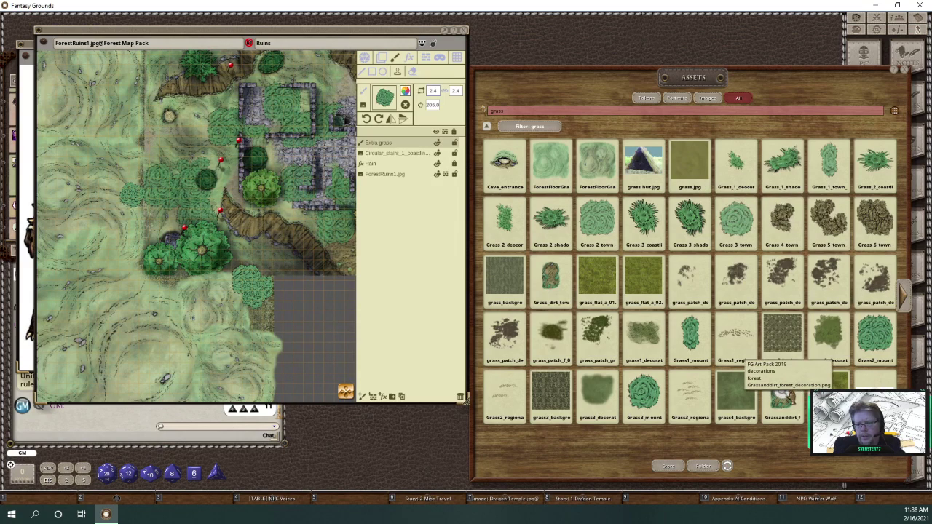
- Load Grassanddirt_forest_decoration from FG Art Pack 2019 as the brush image and set its width to 5 with the proportions locked
{"action": "left_click_drag", "start_coordinate": [385, 99], "coordinate": [384, 100]}
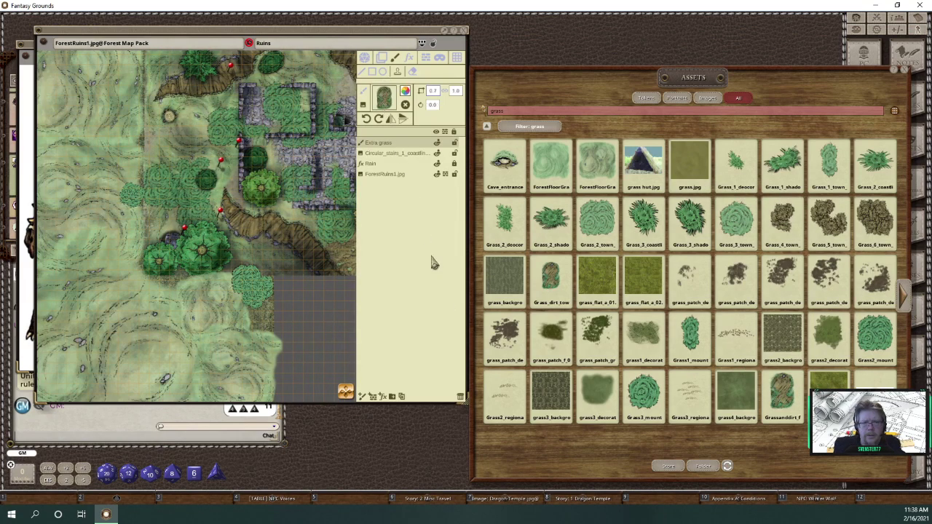
{"action": "left_click", "coordinate": [434, 92]}
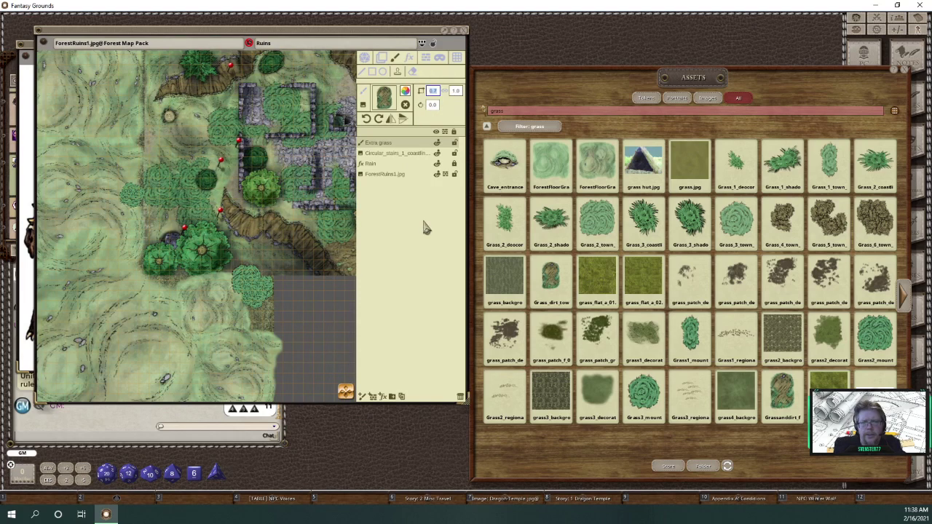
{"action": "left_click", "coordinate": [446, 92]}
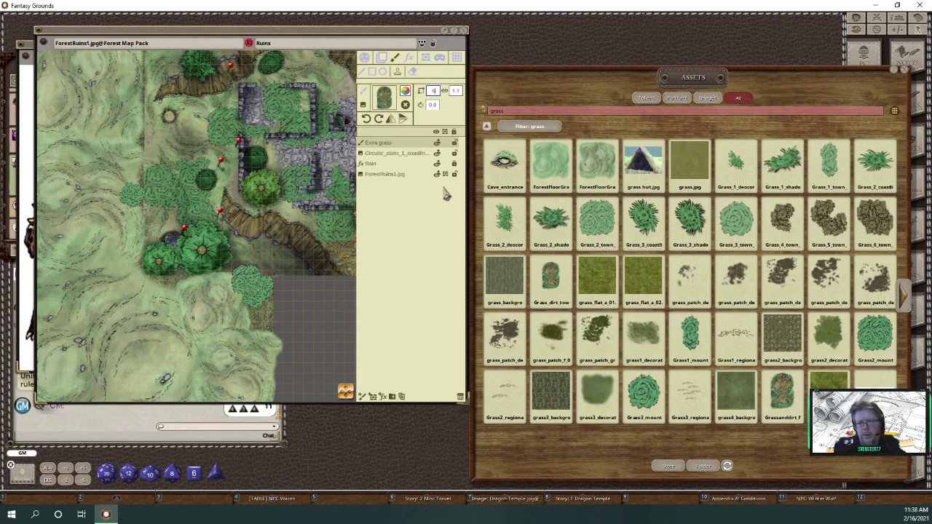
{"action": "key", "text": "Return"}
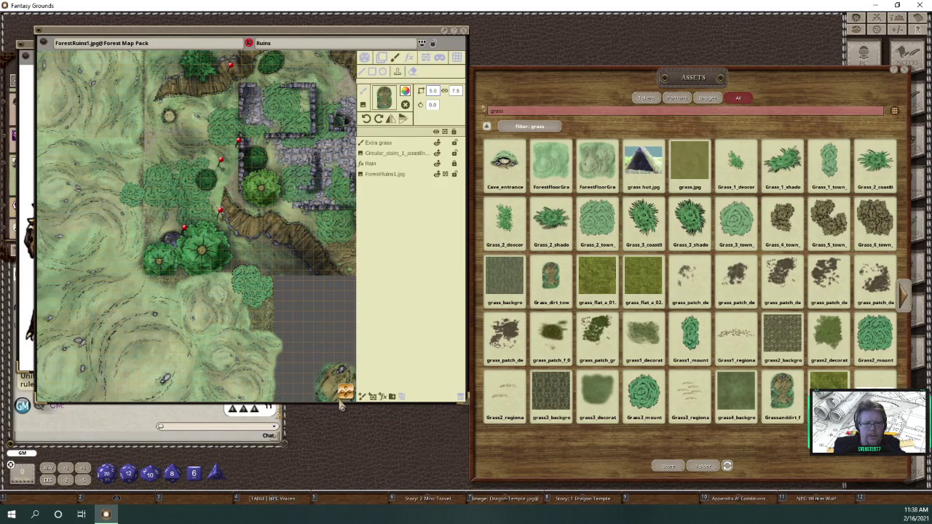
- Rotate the grass and dirt brush to 15 degrees and stamp it on a new painting layer over the forest floor seam southwest of the map
{"action": "mouse_move", "coordinate": [346, 393]}
{"action": "left_mouse_down"}
{"action": "mouse_move", "coordinate": [334, 410]}
{"action": "mouse_move", "coordinate": [331, 402]}
{"action": "left_mouse_up"}
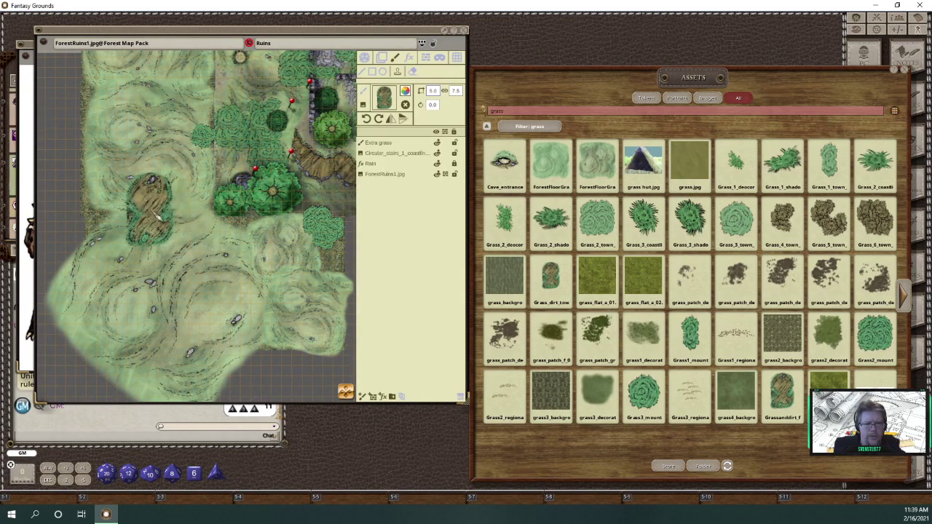
{"action": "scroll", "coordinate": [153, 212], "scroll_direction": "up", "scroll_amount": 1, "text": "shift"}
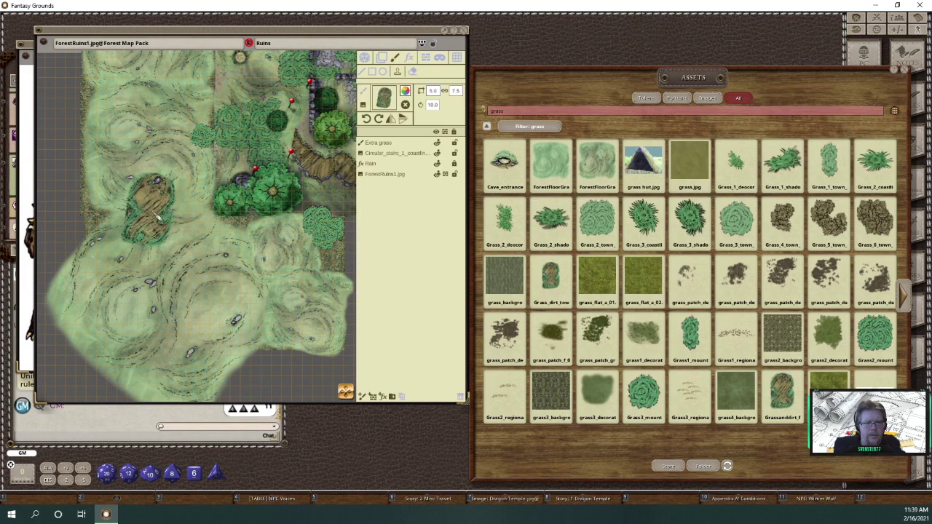
{"action": "scroll", "coordinate": [157, 215], "scroll_direction": "up", "scroll_amount": 1, "text": "shift"}
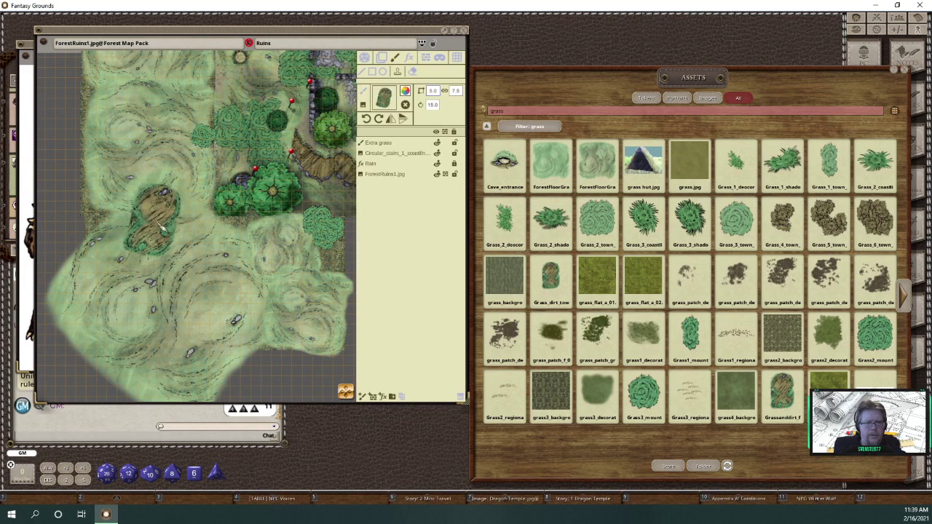
{"action": "left_click", "coordinate": [163, 227]}
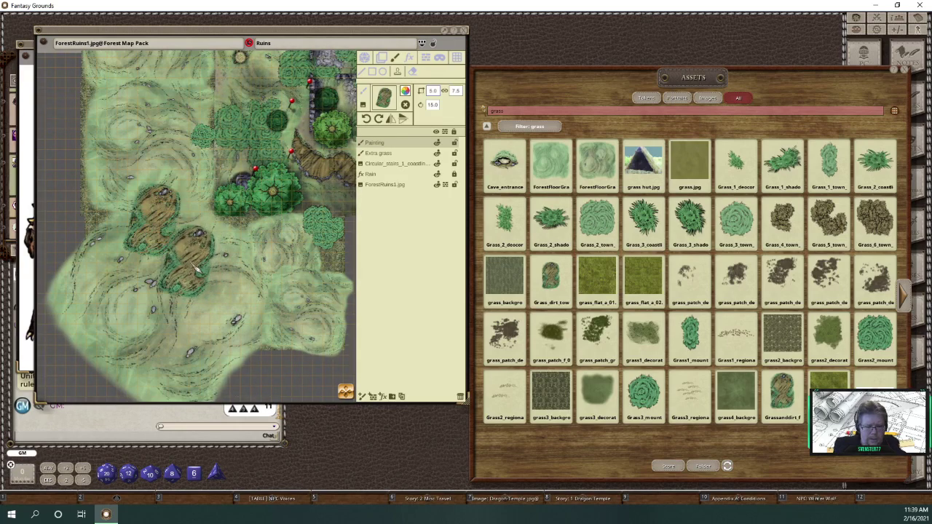
- Reduce the grass and dirt brush to 2.0 by 3.1, rotate it to 285 degrees and stamp it below the grass clumps
{"action": "scroll", "coordinate": [204, 247], "scroll_direction": "up", "scroll_amount": 3}
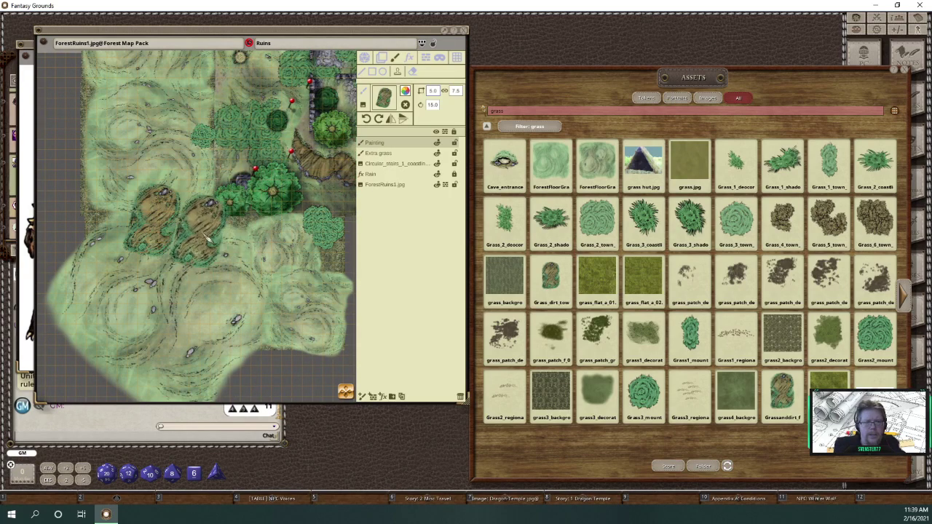
{"action": "scroll", "coordinate": [206, 238], "scroll_direction": "down", "scroll_amount": 8}
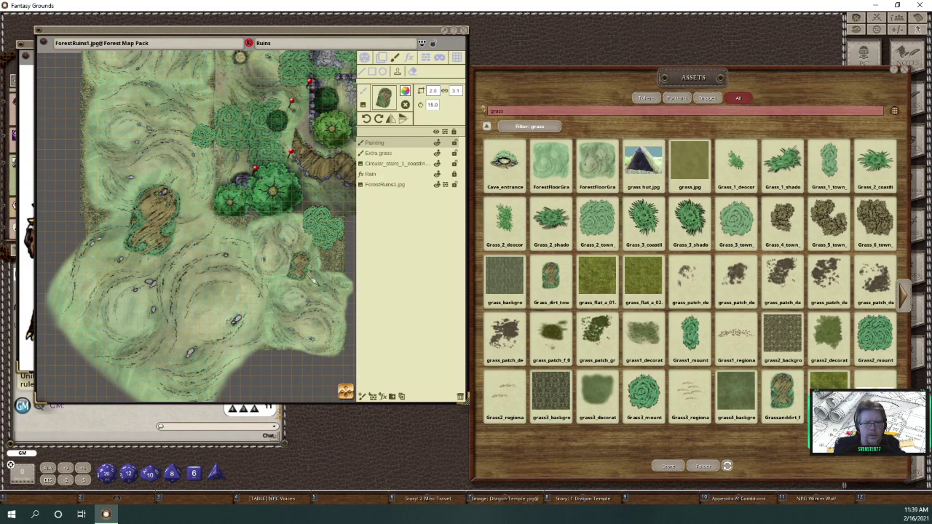
{"action": "scroll", "coordinate": [321, 273], "scroll_direction": "down", "scroll_amount": 1}
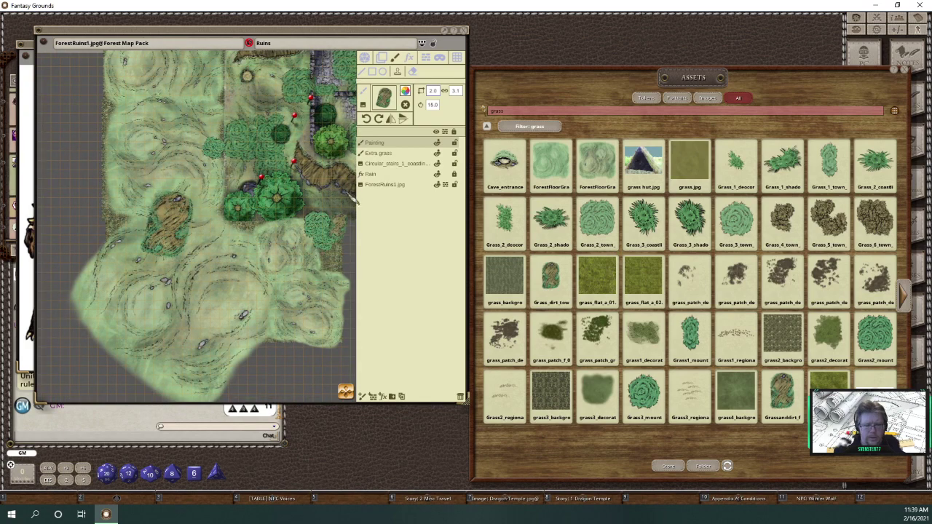
{"action": "left_click", "coordinate": [378, 120]}
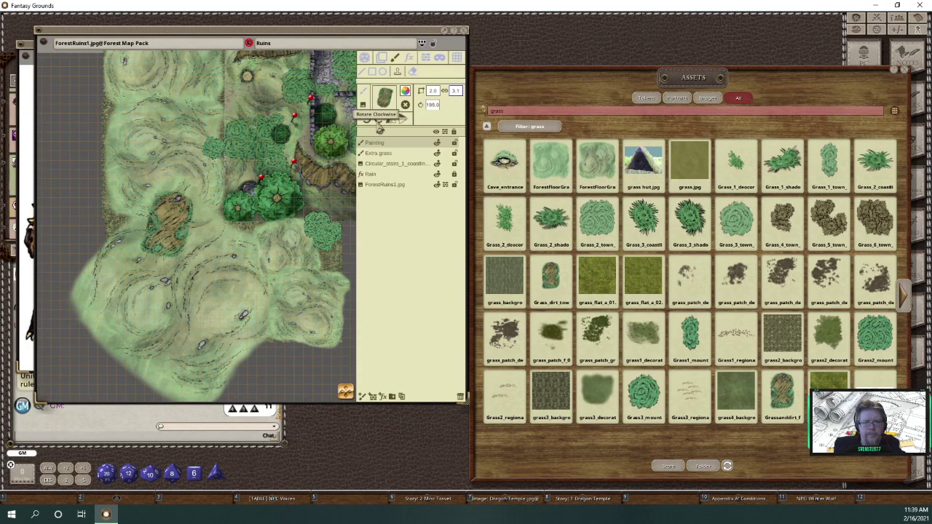
{"action": "left_click", "coordinate": [379, 119]}
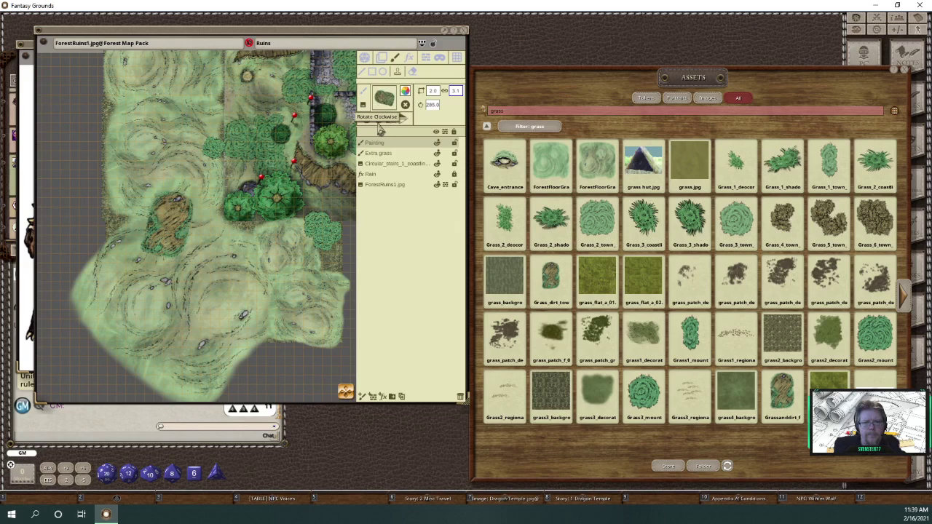
{"action": "left_click", "coordinate": [330, 261]}
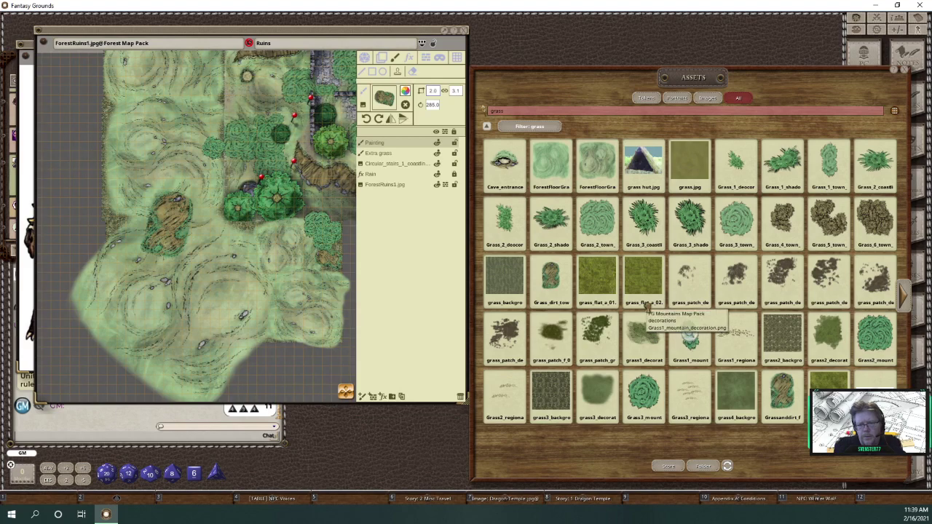
- Load Grass1_mountain_decoration.png from FG Mountains Map Pack as the brush, size it 1.6 by 2.4, rotate it 20 degrees and stamp it at the dirt patch's southeast edge
{"action": "left_click_drag", "start_coordinate": [691, 340], "coordinate": [385, 97]}
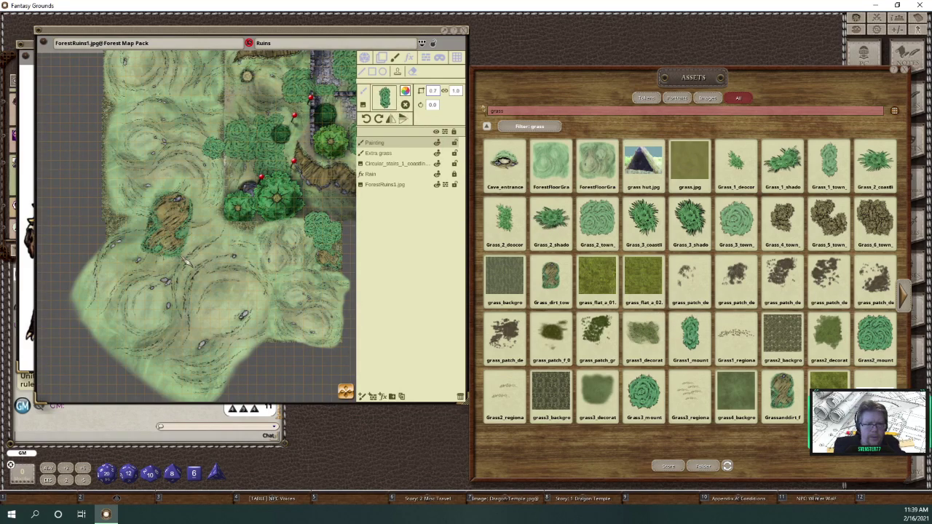
{"action": "scroll", "coordinate": [185, 262], "scroll_direction": "up", "scroll_amount": 8}
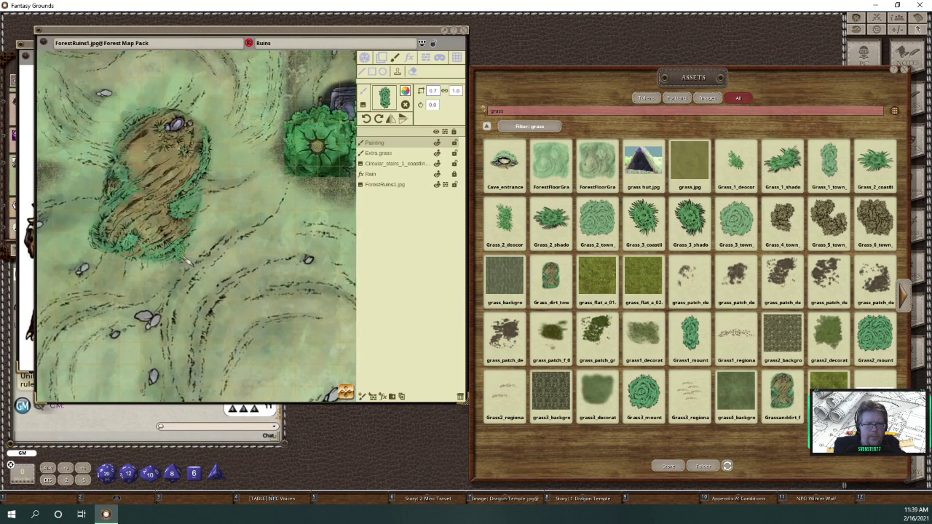
{"action": "left_click", "coordinate": [186, 266]}
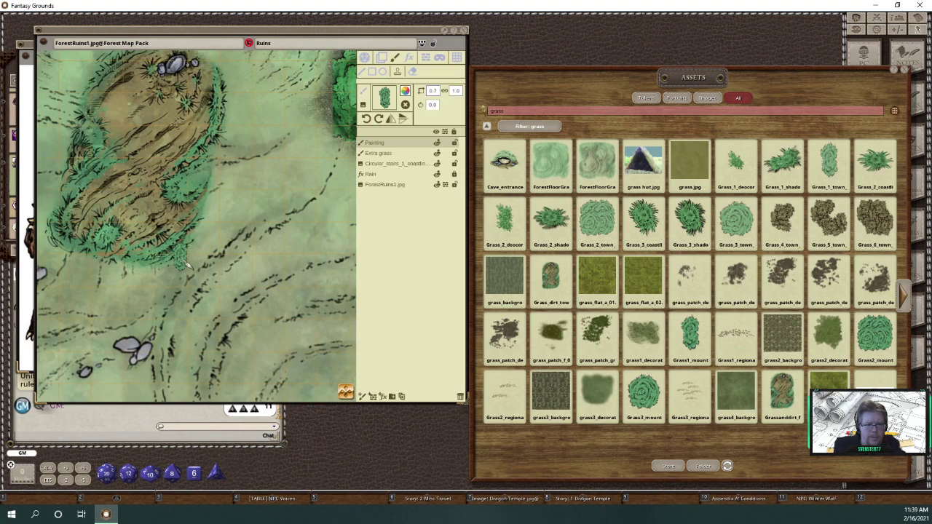
{"action": "mouse_move", "coordinate": [187, 267]}
{"action": "left_mouse_down"}
{"action": "mouse_move", "coordinate": [209, 249]}
{"action": "mouse_move", "coordinate": [205, 195]}
{"action": "mouse_move", "coordinate": [227, 268]}
{"action": "mouse_move", "coordinate": [211, 302]}
{"action": "mouse_move", "coordinate": [248, 320]}
{"action": "left_mouse_up"}
{"action": "scroll", "coordinate": [254, 327], "scroll_direction": "down", "scroll_amount": 2}
{"action": "scroll", "coordinate": [254, 327], "scroll_direction": "down", "scroll_amount": 3}
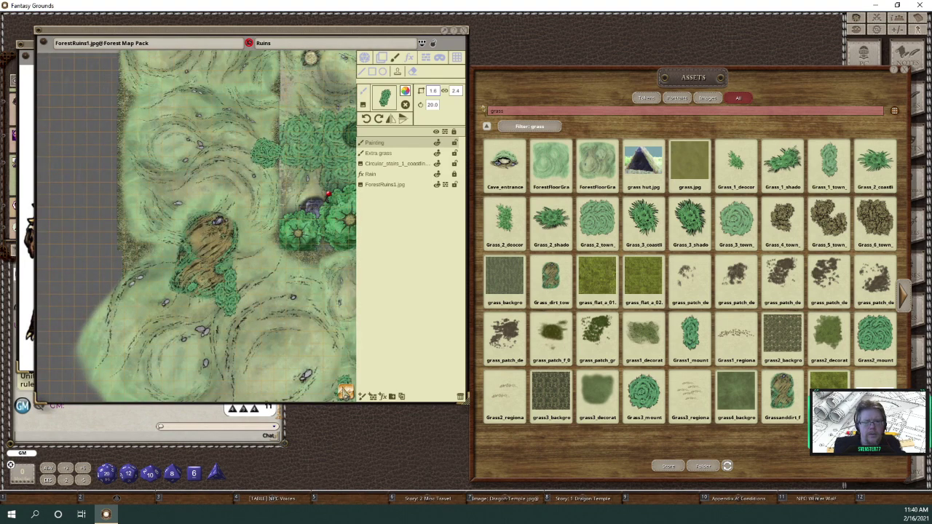
- Stamp a winding line of grass clumps on the northwest forest floor, varying the brush rotation between 20, 30 and 335 degrees
{"action": "left_click_drag", "start_coordinate": [256, 204], "coordinate": [328, 356]}
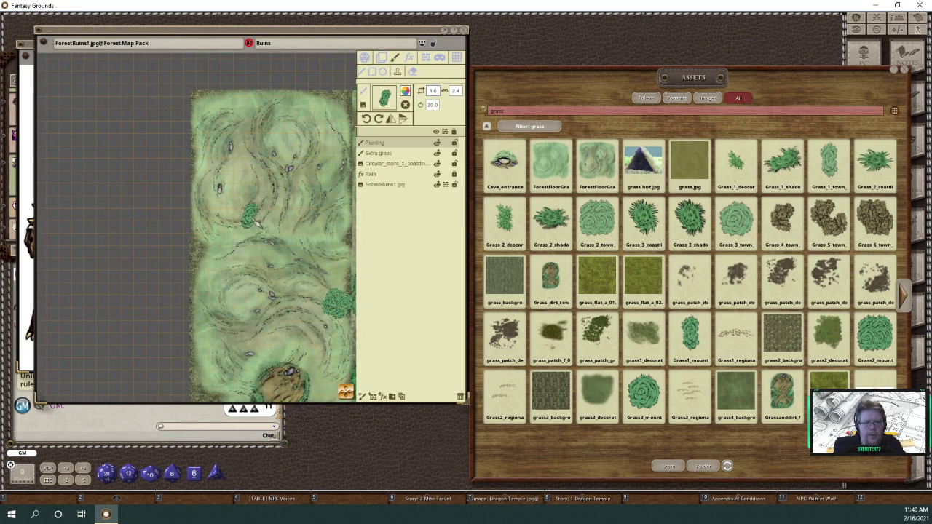
{"action": "scroll", "coordinate": [255, 222], "scroll_direction": "up", "scroll_amount": 1}
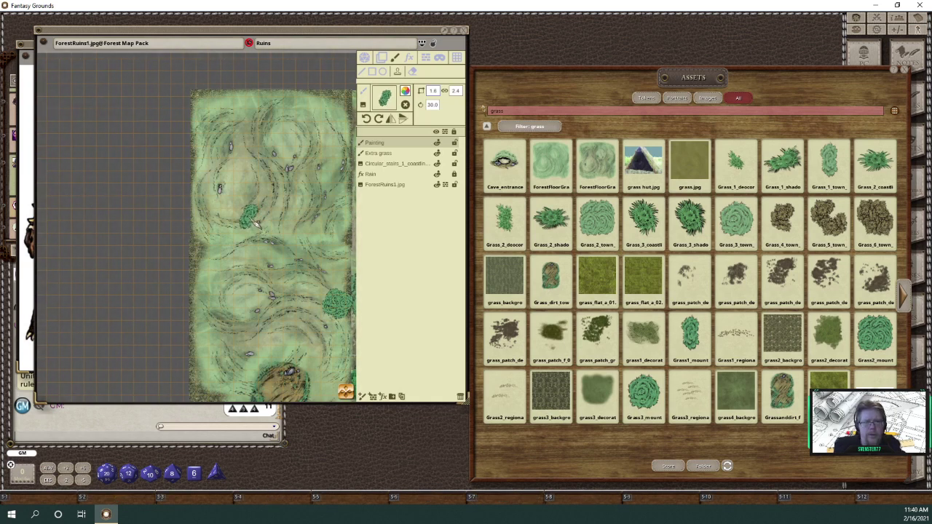
{"action": "left_click_drag", "start_coordinate": [257, 225], "coordinate": [273, 211]}
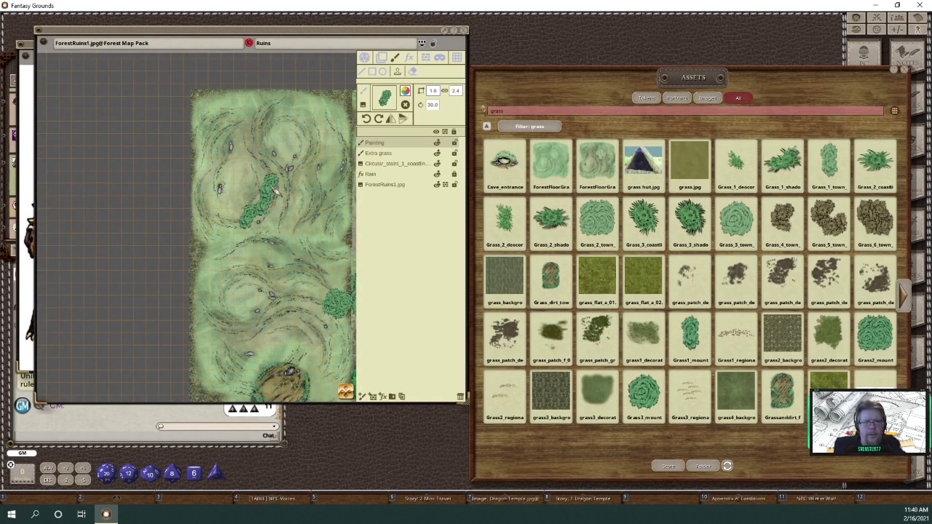
{"action": "scroll", "coordinate": [275, 194], "scroll_direction": "down", "scroll_amount": 1}
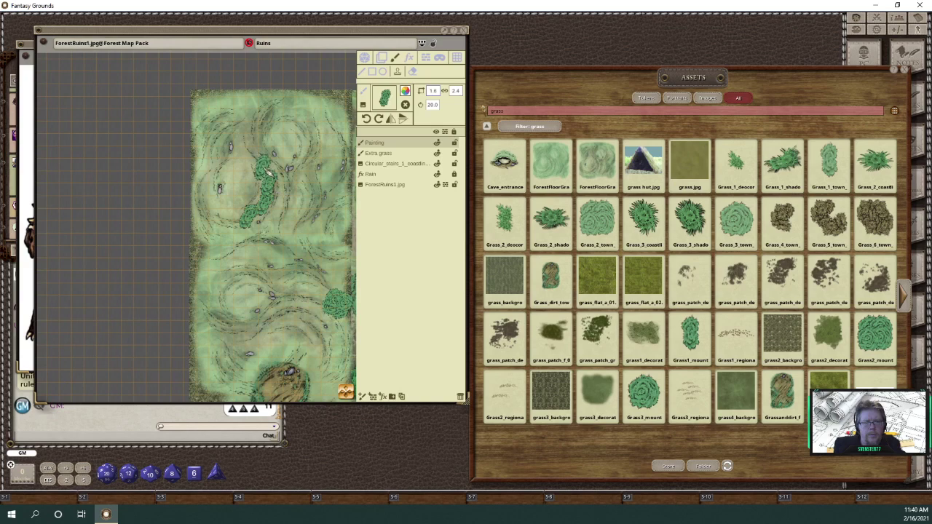
{"action": "scroll", "coordinate": [273, 177], "scroll_direction": "down", "scroll_amount": 8}
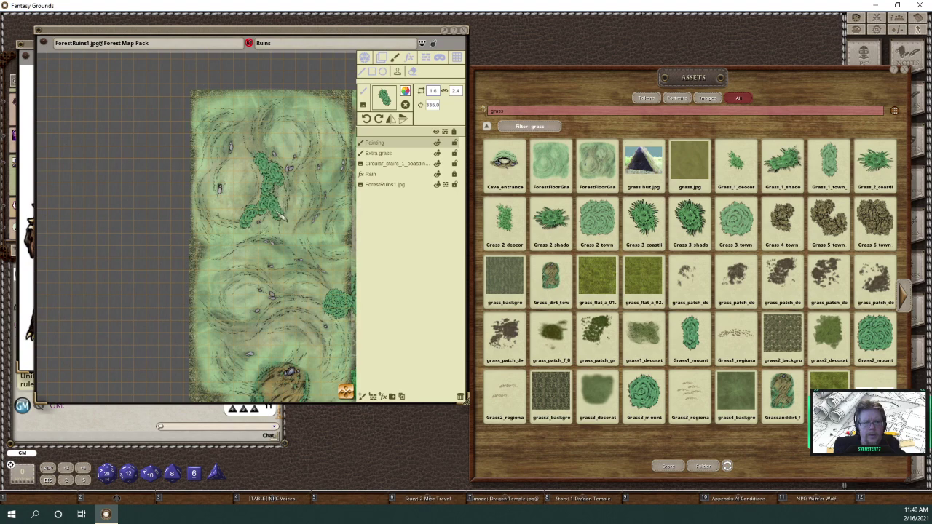
{"action": "scroll", "coordinate": [339, 320], "scroll_direction": "down", "scroll_amount": 1}
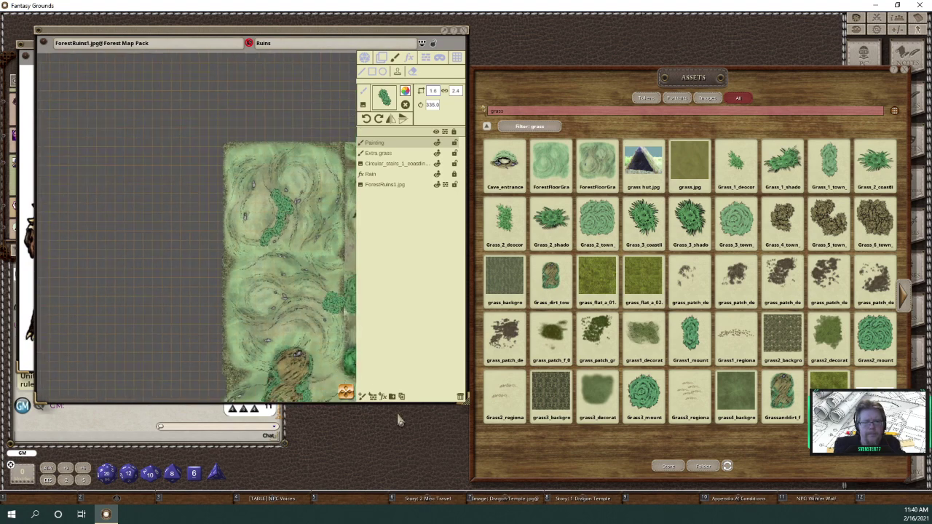
- Load a grass and dirt patch as the brush image, lower its paint color alpha to 129 and set its width to 3.0
{"action": "left_click_drag", "start_coordinate": [347, 395], "coordinate": [360, 406]}
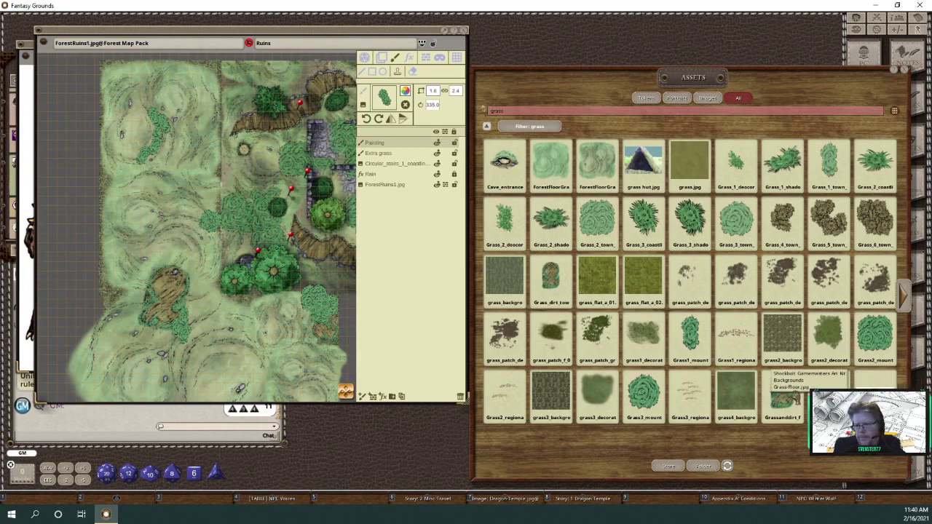
{"action": "mouse_move", "coordinate": [339, 99]}
{"action": "left_mouse_down"}
{"action": "mouse_move", "coordinate": [384, 98]}
{"action": "mouse_move", "coordinate": [390, 107]}
{"action": "left_mouse_up"}
{"action": "left_click", "coordinate": [405, 92]}
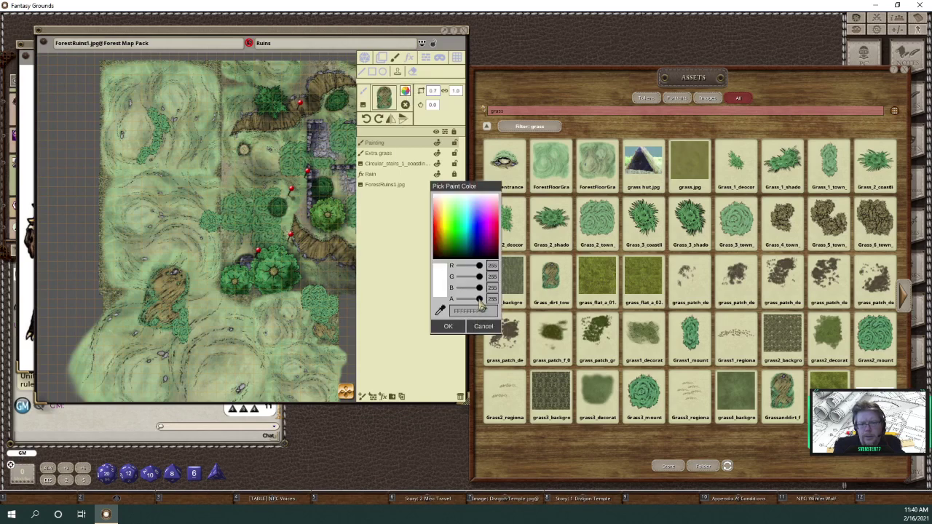
{"action": "left_click_drag", "start_coordinate": [481, 307], "coordinate": [474, 308]}
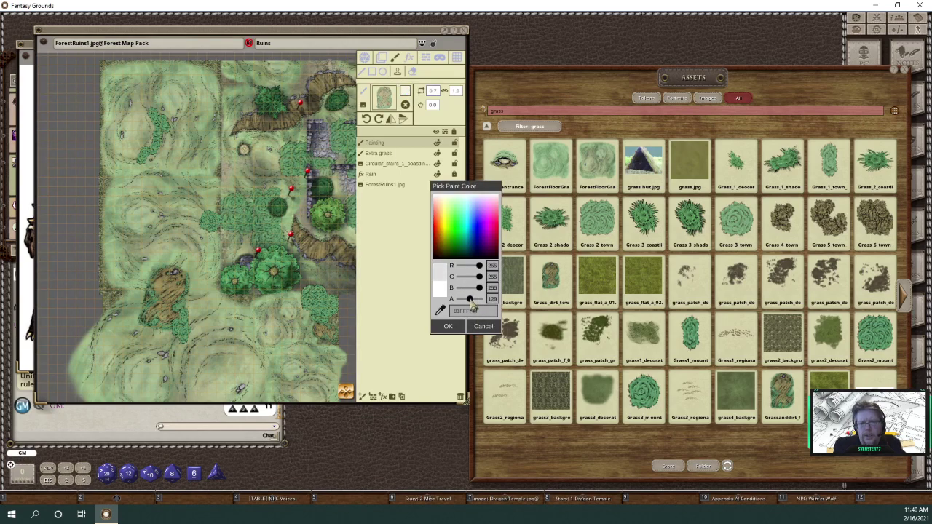
{"action": "left_click", "coordinate": [432, 92]}
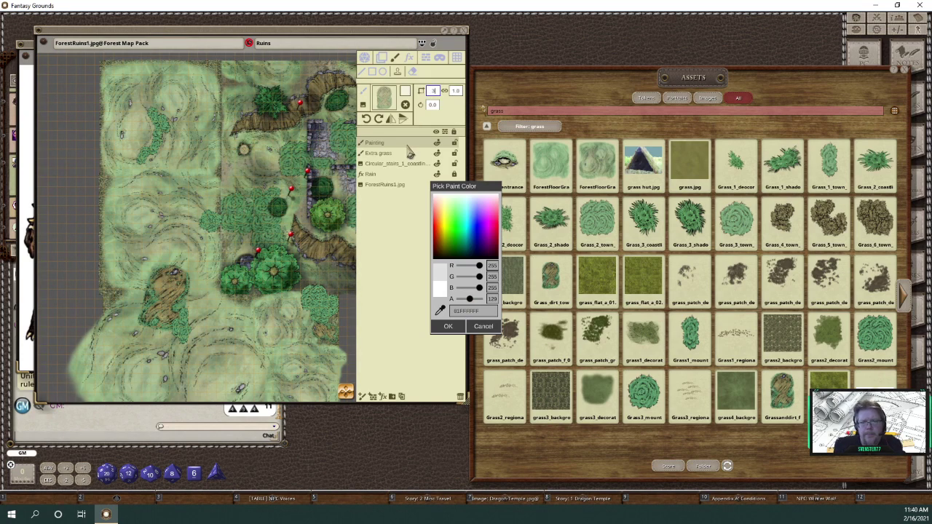
{"action": "left_click", "coordinate": [413, 201]}
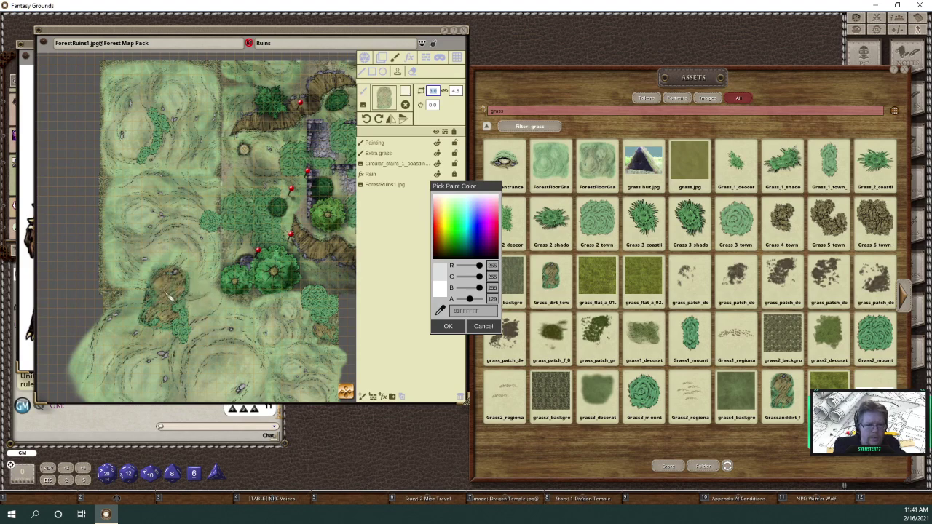
- Stamp the translucent grass and dirt brush over the dirt patch's northern end on a new painting layer, rotating it from 90 to 195 degrees
{"action": "scroll", "coordinate": [161, 294], "scroll_direction": "up", "scroll_amount": 2}
{"action": "scroll", "coordinate": [161, 295], "scroll_direction": "up", "scroll_amount": 1}
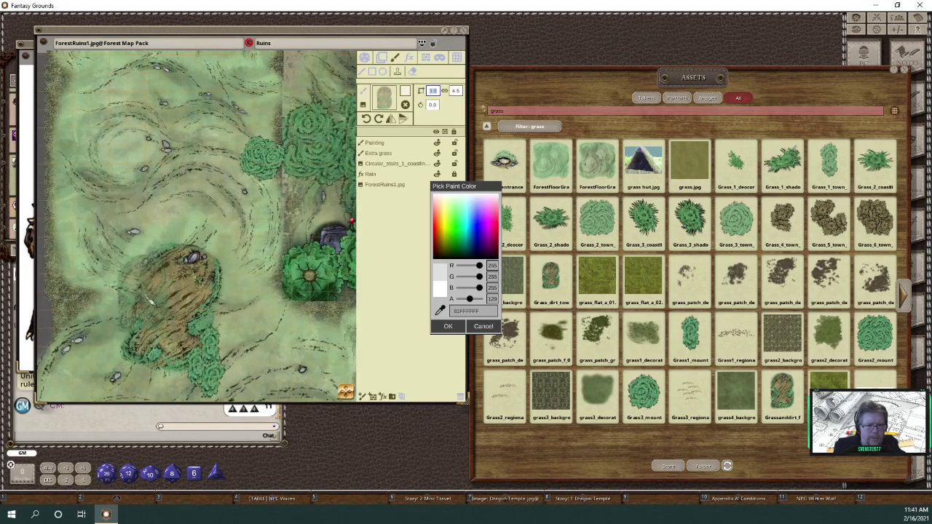
{"action": "left_click", "coordinate": [378, 118]}
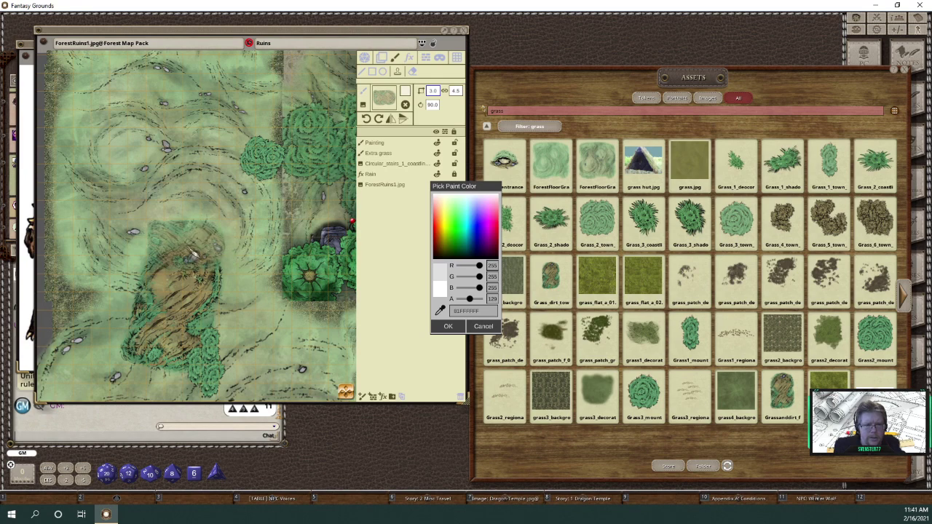
{"action": "left_click", "coordinate": [186, 253]}
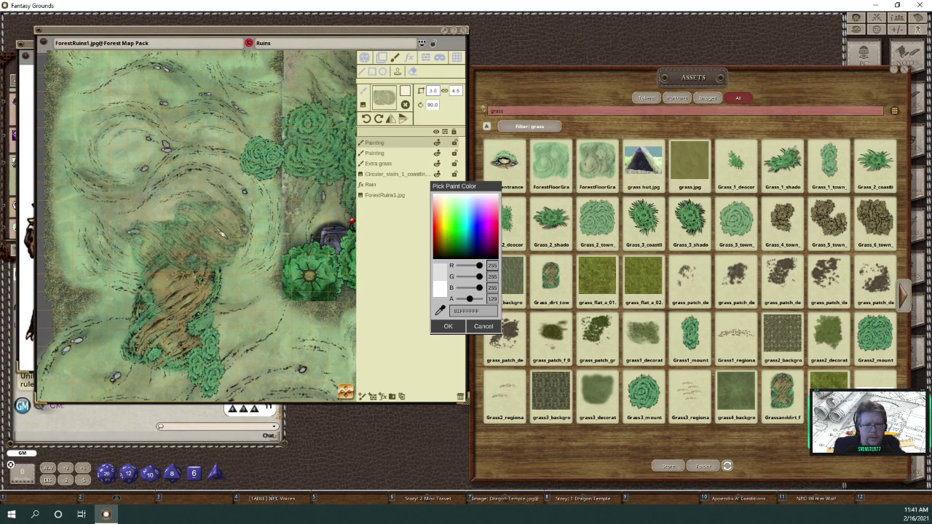
{"action": "mouse_move", "coordinate": [228, 246]}
{"action": "left_mouse_down"}
{"action": "mouse_move", "coordinate": [218, 328]}
{"action": "mouse_move", "coordinate": [167, 321]}
{"action": "mouse_move", "coordinate": [206, 272]}
{"action": "left_mouse_up"}
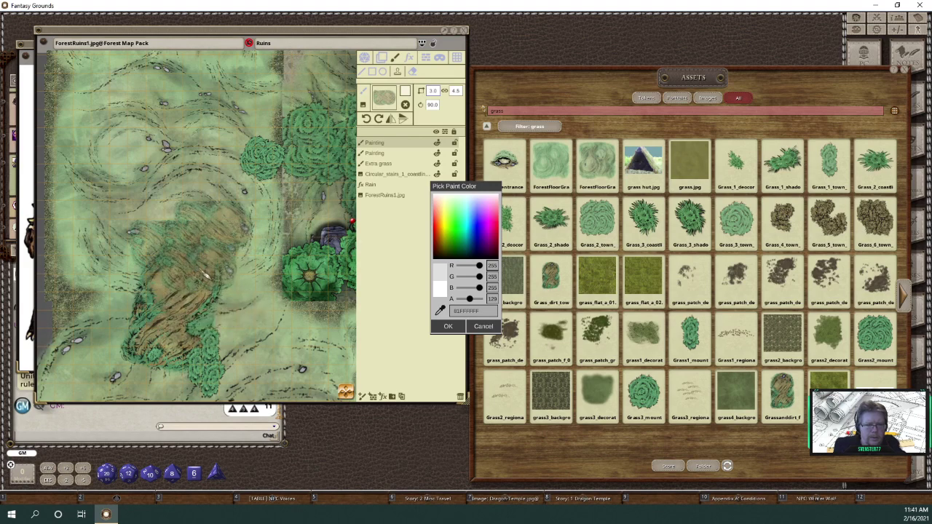
{"action": "scroll", "coordinate": [200, 274], "scroll_direction": "up", "scroll_amount": 2}
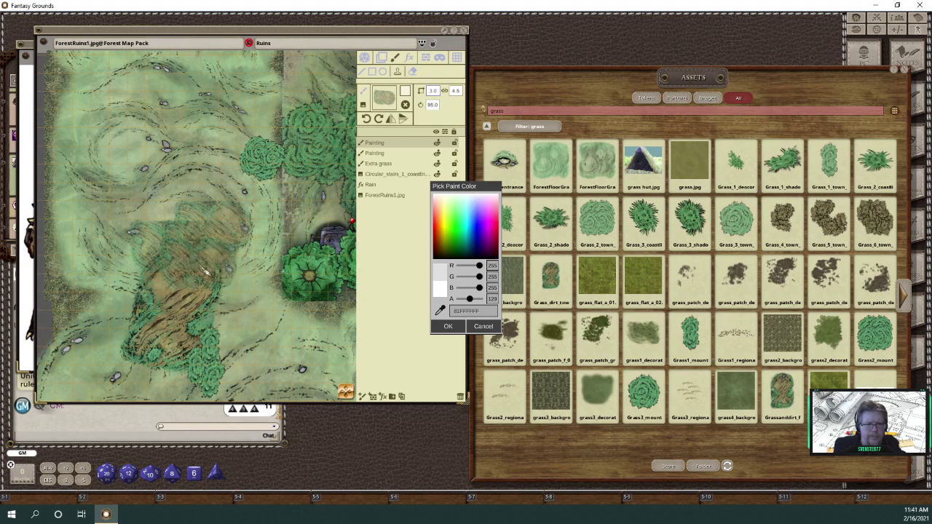
{"action": "scroll", "coordinate": [206, 271], "scroll_direction": "up", "scroll_amount": 17}
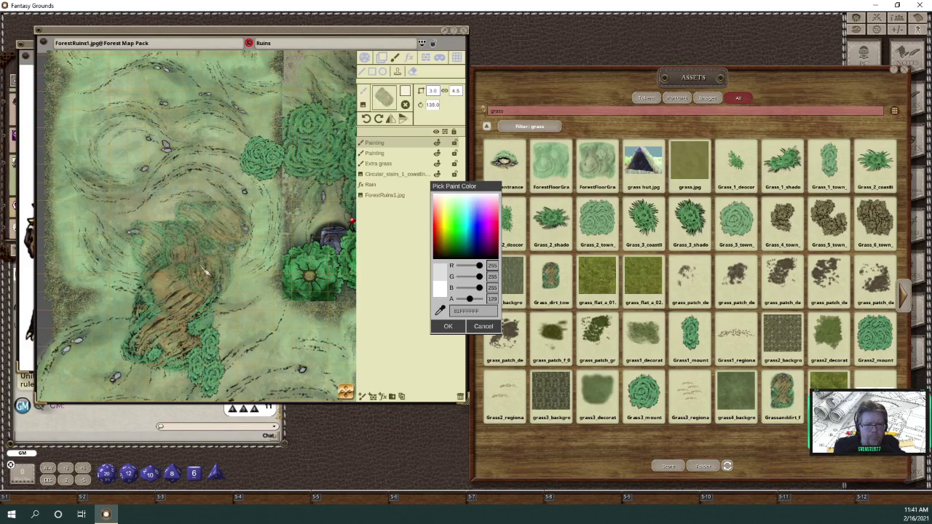
{"action": "scroll", "coordinate": [206, 271], "scroll_direction": "up", "scroll_amount": 2}
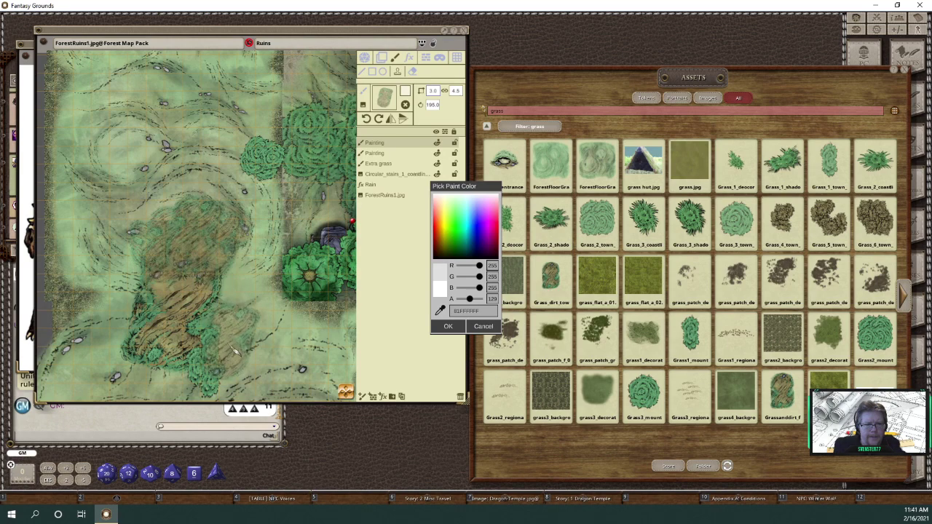
- Cover the southern part of the dirt patch with the translucent grass and dirt brush
{"action": "scroll", "coordinate": [195, 360], "scroll_direction": "down", "scroll_amount": 2}
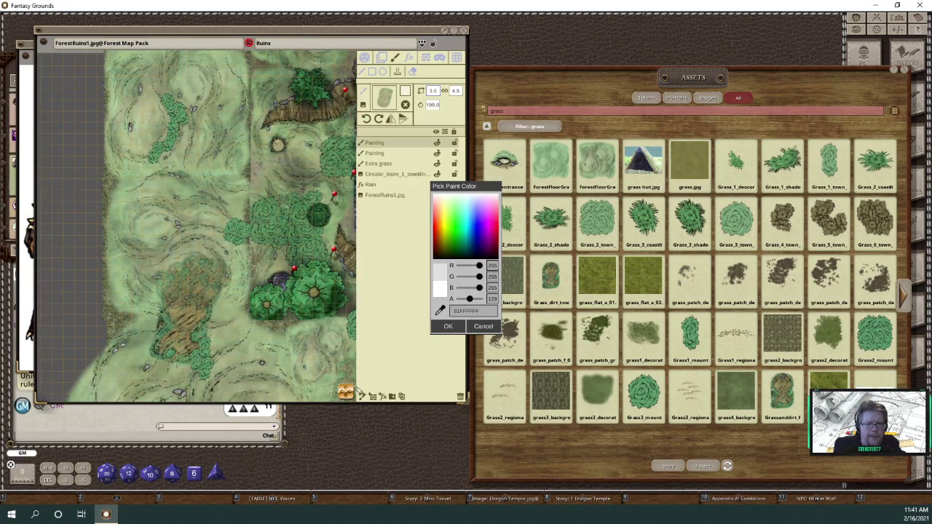
{"action": "scroll", "coordinate": [336, 399], "scroll_direction": "down", "scroll_amount": 1}
{"action": "left_click_drag", "start_coordinate": [337, 405], "coordinate": [340, 403]}
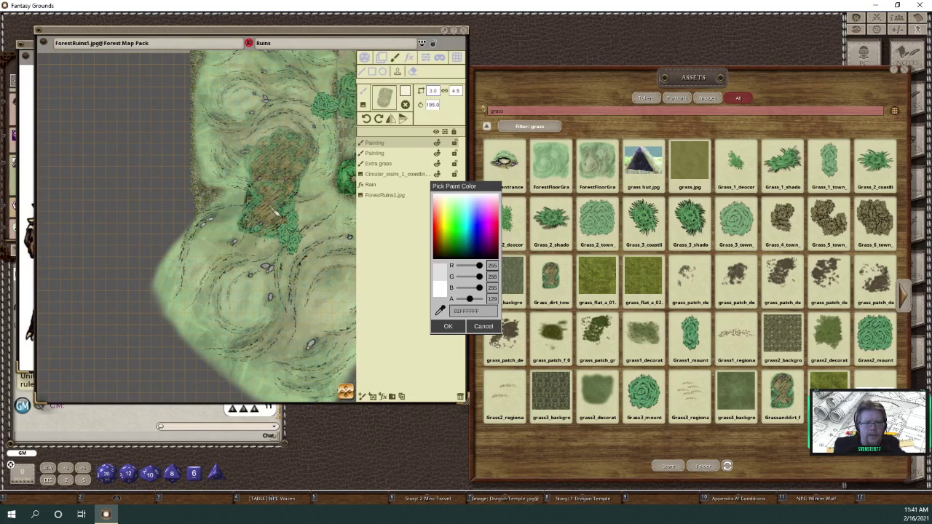
{"action": "mouse_move", "coordinate": [275, 213]}
{"action": "left_mouse_down"}
{"action": "mouse_move", "coordinate": [291, 255]}
{"action": "mouse_move", "coordinate": [247, 241]}
{"action": "mouse_move", "coordinate": [266, 193]}
{"action": "mouse_move", "coordinate": [297, 220]}
{"action": "mouse_move", "coordinate": [288, 211]}
{"action": "mouse_move", "coordinate": [269, 252]}
{"action": "mouse_move", "coordinate": [240, 266]}
{"action": "mouse_move", "coordinate": [250, 288]}
{"action": "left_mouse_up"}
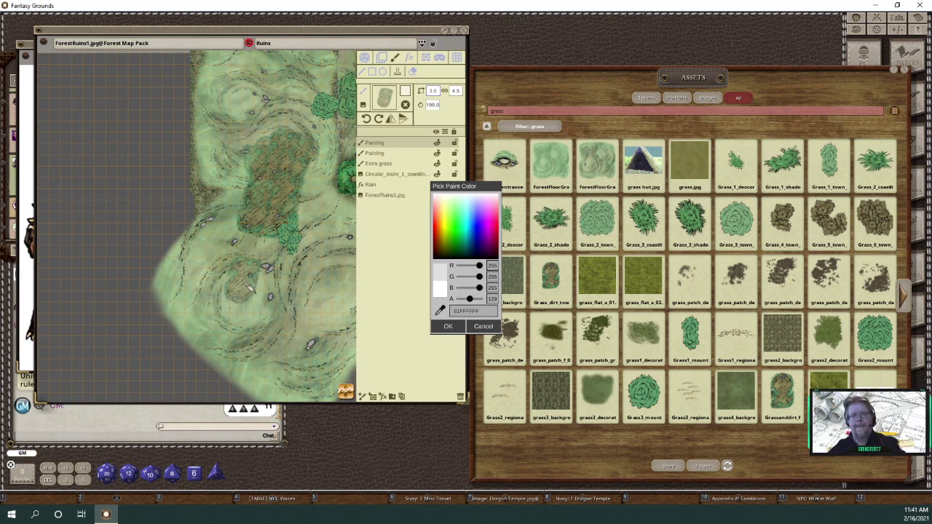
- Undo the last two painting actions and cancel the translucent paint color
{"action": "key", "text": "ctrl+z"}
{"action": "key", "text": "ctrl+z"}
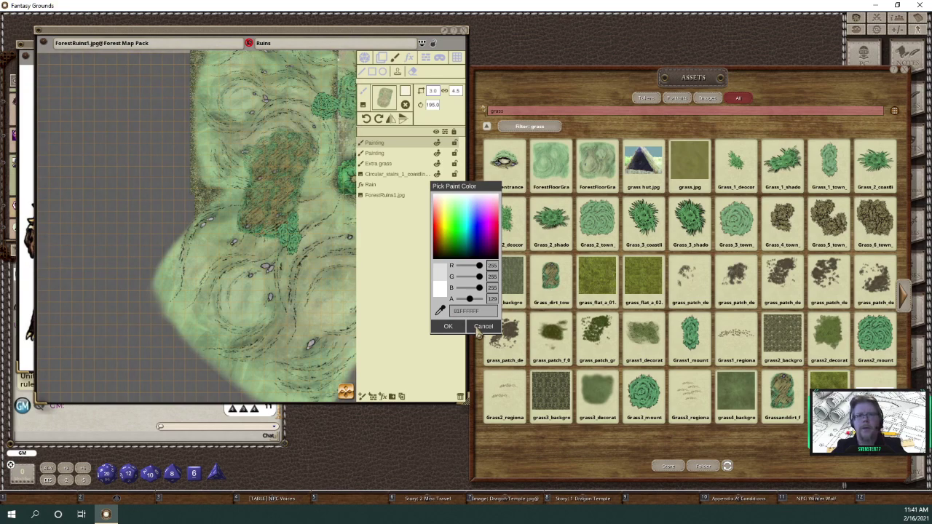
{"action": "left_click", "coordinate": [481, 327]}
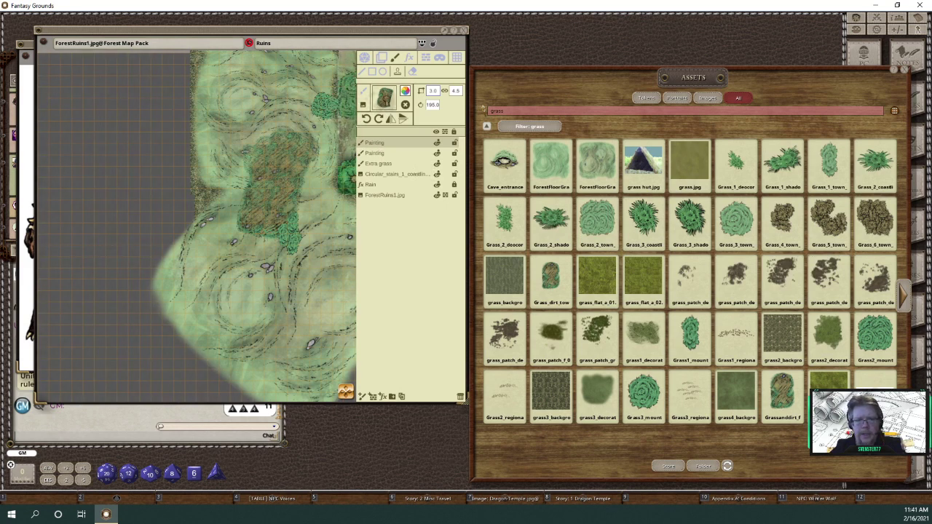
- Load a dark grass patch decoration as the brush image, enlarge it to 4.9 by 4.9 and lower its paint color alpha to 152
{"action": "left_click_drag", "start_coordinate": [829, 274], "coordinate": [384, 97]}
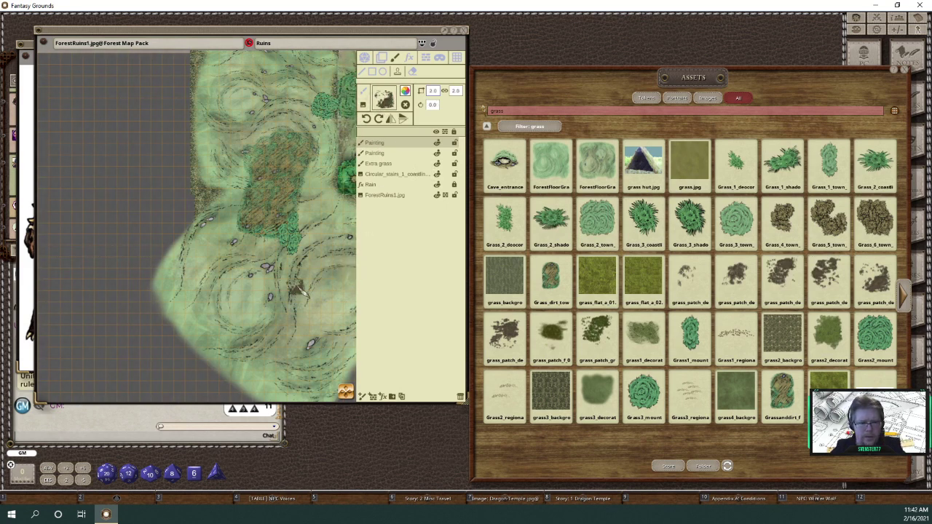
{"action": "scroll", "coordinate": [299, 289], "scroll_direction": "up", "scroll_amount": 4}
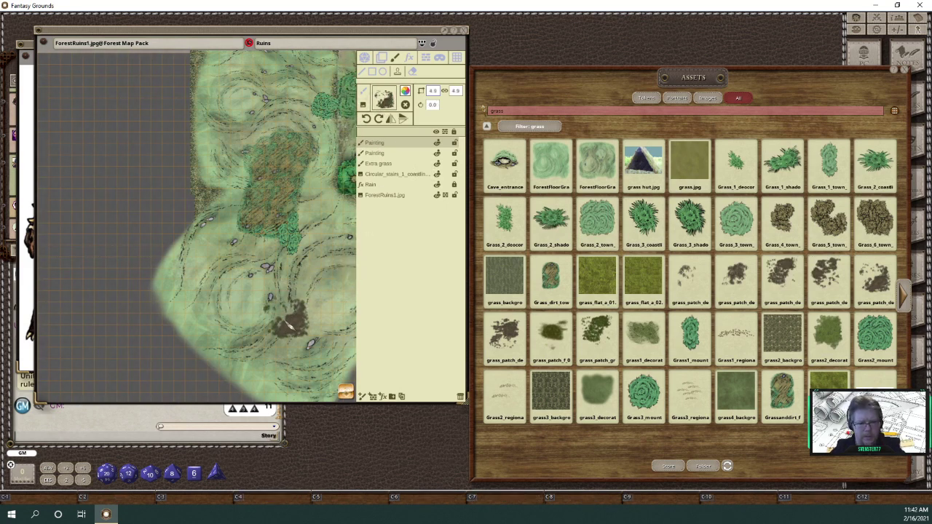
{"action": "left_click", "coordinate": [406, 91]}
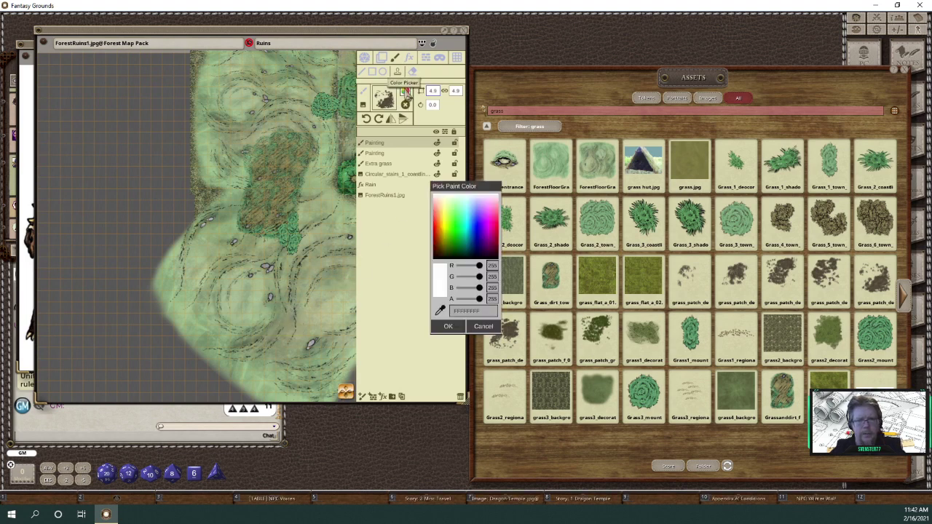
{"action": "left_click_drag", "start_coordinate": [484, 305], "coordinate": [471, 305]}
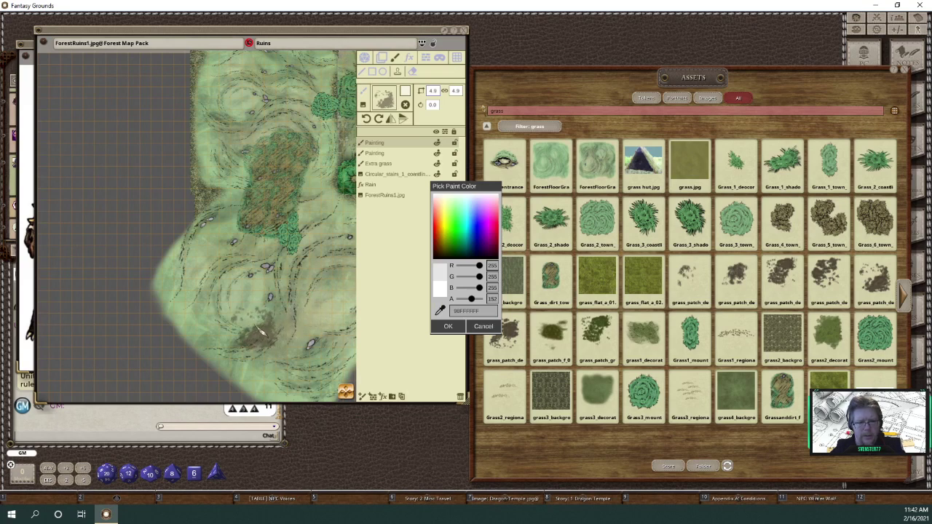
- Stamp the translucent dark grass patch on the southern ground and near the northwestern edge at varied rotations, and cancel the translucent paint color
{"action": "mouse_move", "coordinate": [260, 332]}
{"action": "left_mouse_down"}
{"action": "mouse_move", "coordinate": [277, 299]}
{"action": "mouse_move", "coordinate": [283, 306]}
{"action": "left_mouse_up"}
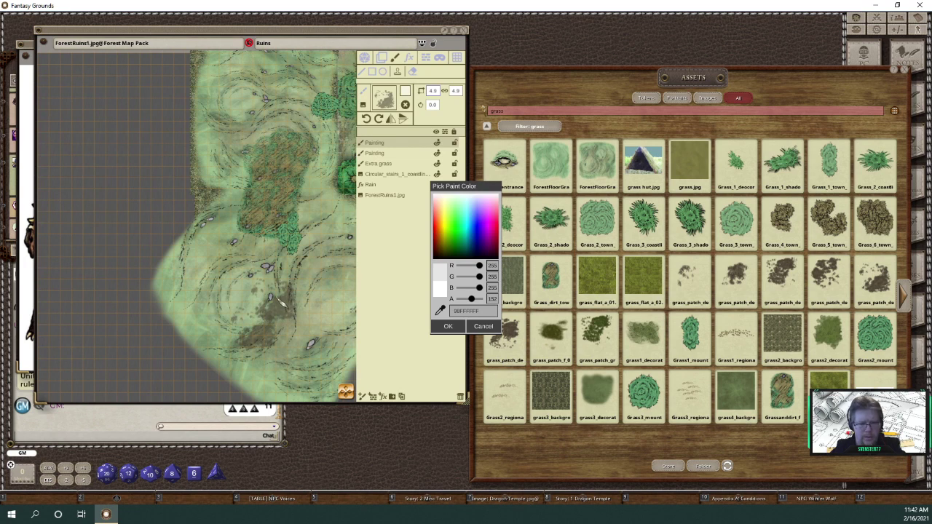
{"action": "scroll", "coordinate": [279, 306], "scroll_direction": "down", "scroll_amount": 1, "text": "shift"}
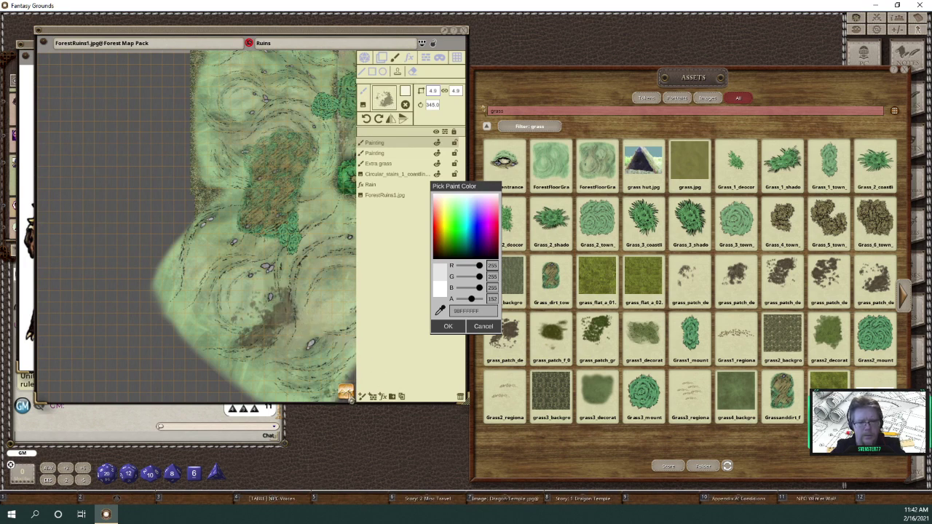
{"action": "left_click_drag", "start_coordinate": [349, 393], "coordinate": [336, 368]}
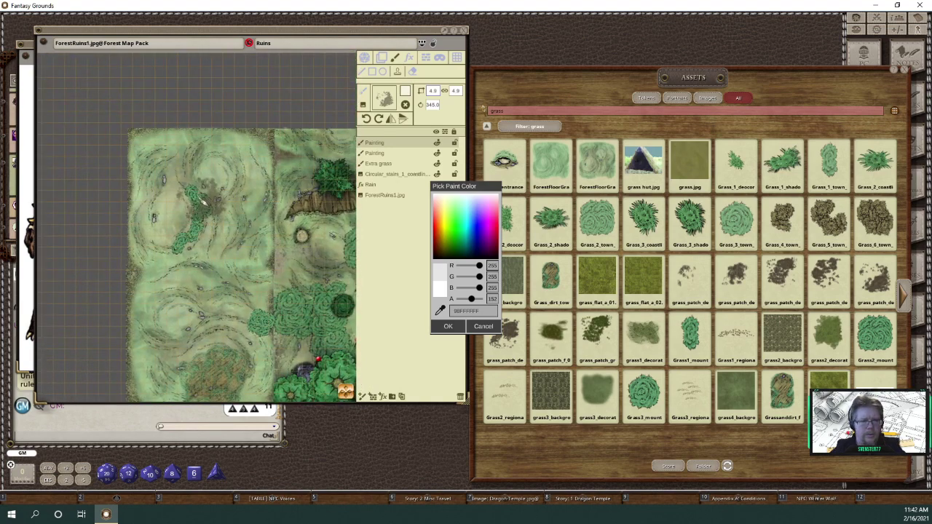
{"action": "scroll", "coordinate": [186, 204], "scroll_direction": "up", "scroll_amount": 4, "text": "shift"}
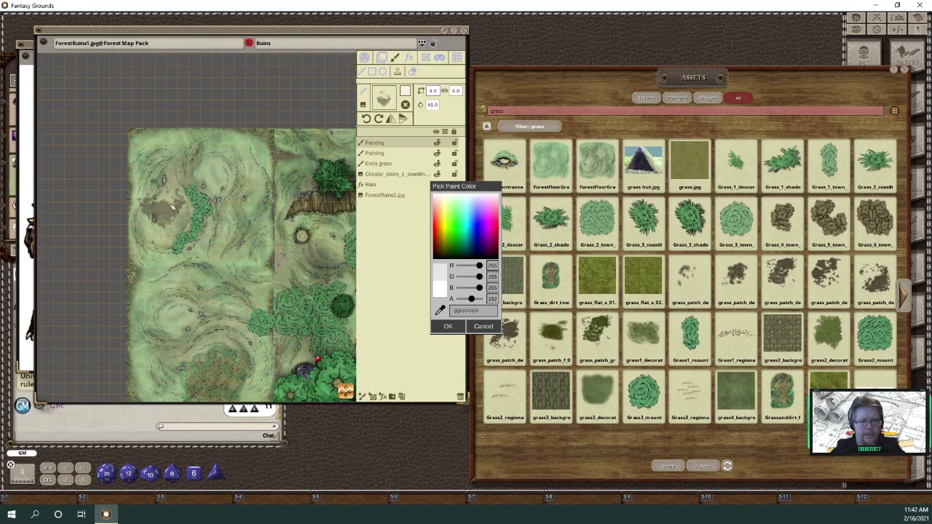
{"action": "scroll", "coordinate": [166, 209], "scroll_direction": "up", "scroll_amount": 9, "text": "shift"}
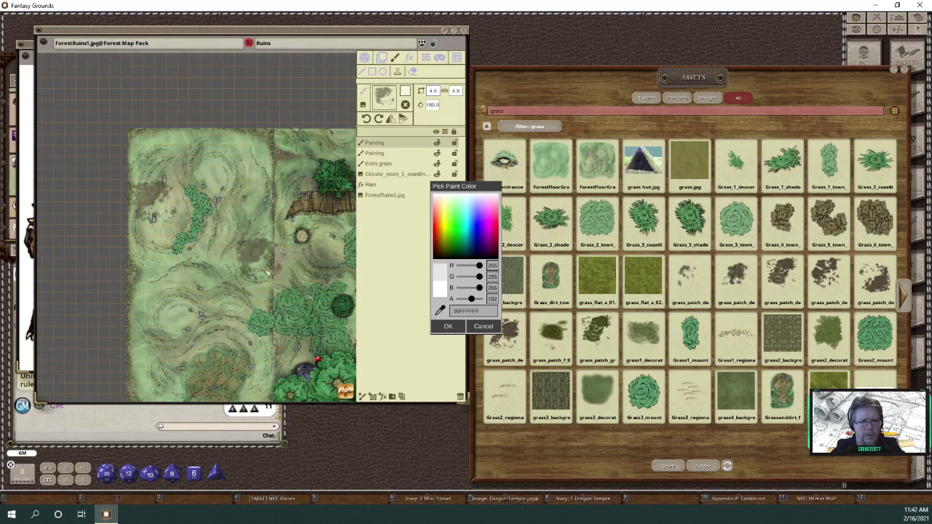
{"action": "scroll", "coordinate": [305, 360], "scroll_direction": "down", "scroll_amount": 3}
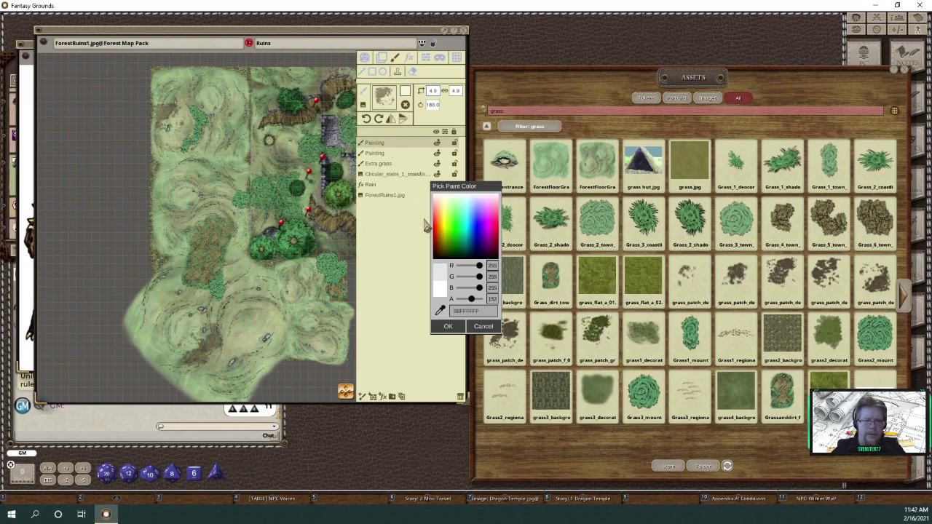
{"action": "left_click", "coordinate": [491, 328]}
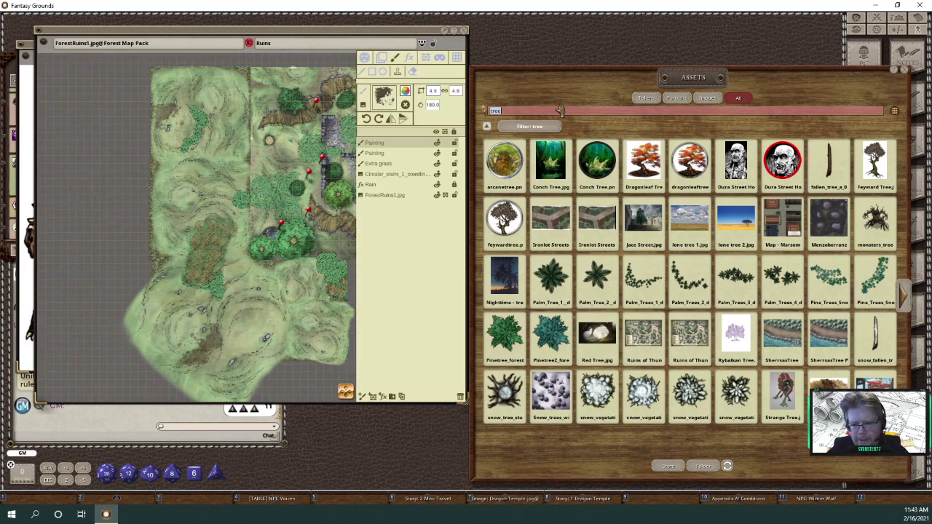
- Load an olive-brown tree from the tree assets as the brush image, enlarge it to 7.8 by 7.8 and stamp it on the southeastern ground
{"action": "left_click", "coordinate": [909, 299]}
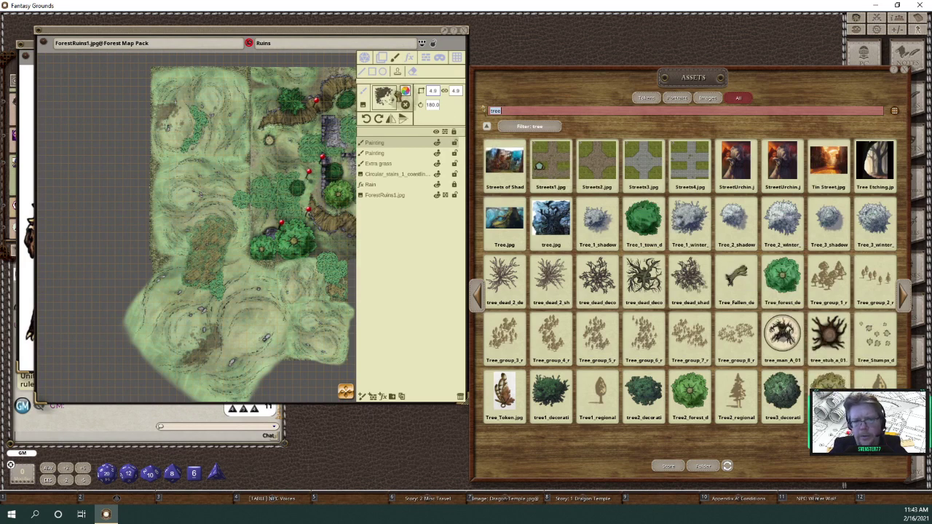
{"action": "left_click_drag", "start_coordinate": [397, 95], "coordinate": [384, 97]}
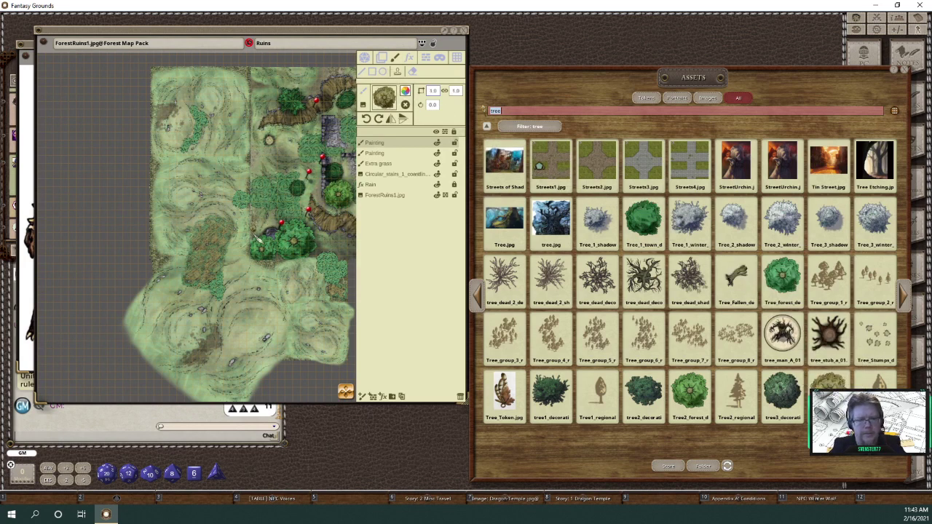
{"action": "left_click", "coordinate": [433, 93]}
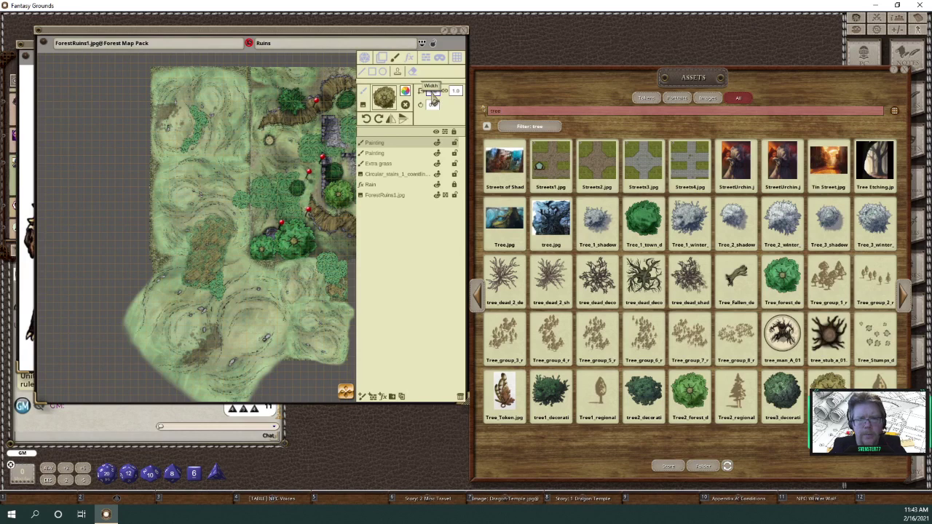
{"action": "type", "text": "5"}
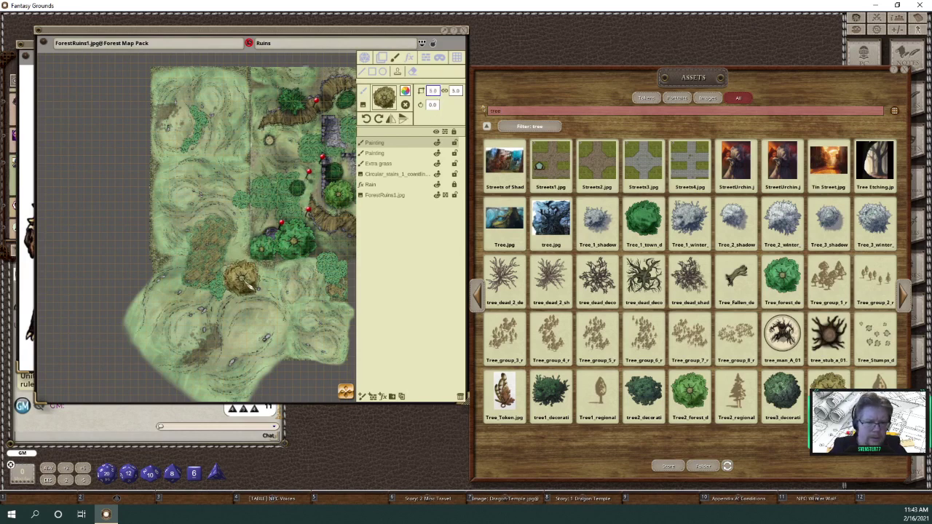
{"action": "scroll", "coordinate": [248, 285], "scroll_direction": "up", "scroll_amount": 5}
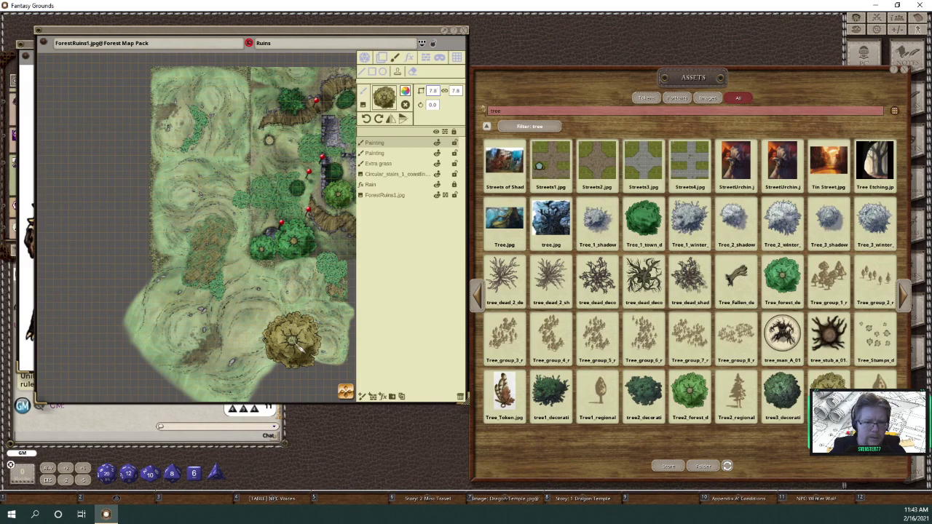
{"action": "left_click", "coordinate": [300, 350]}
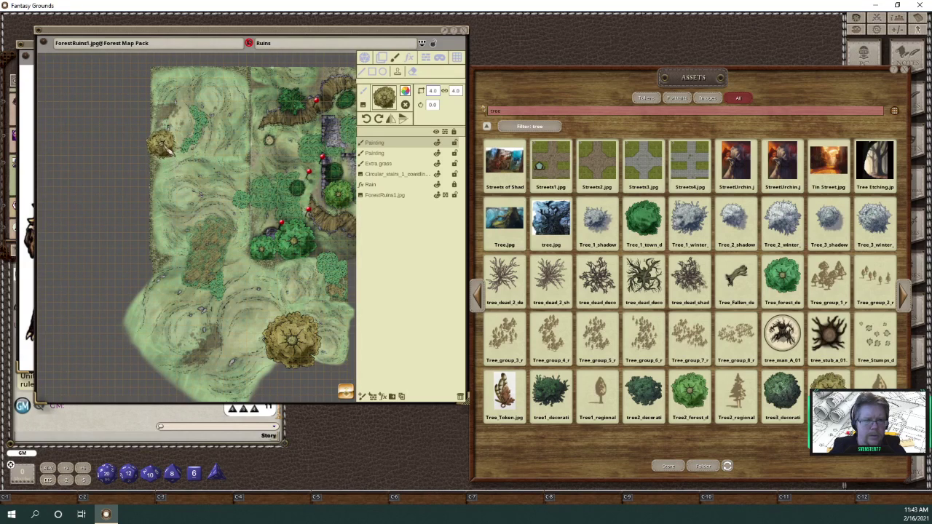
- Stamp a 3.2 by 3.2 olive-brown tree at the map's western edge and a cluster sized 1.6 to 3.2 along the northern edge
{"action": "scroll", "coordinate": [167, 149], "scroll_direction": "down", "scroll_amount": 4}
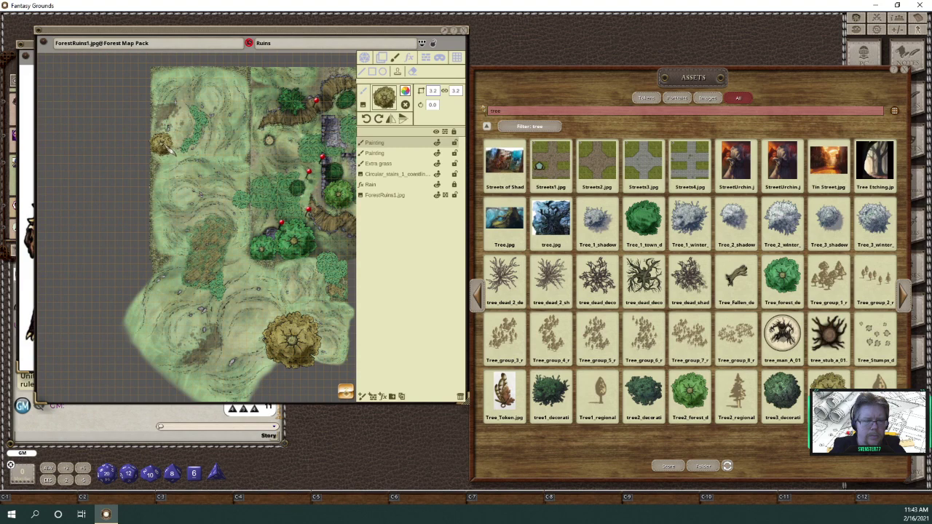
{"action": "left_click", "coordinate": [166, 148]}
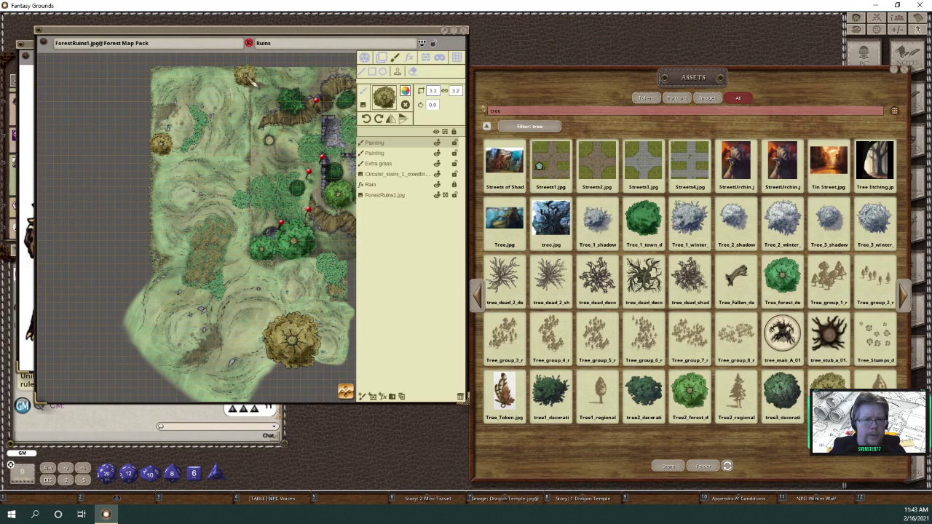
{"action": "scroll", "coordinate": [249, 82], "scroll_direction": "down", "scroll_amount": 2}
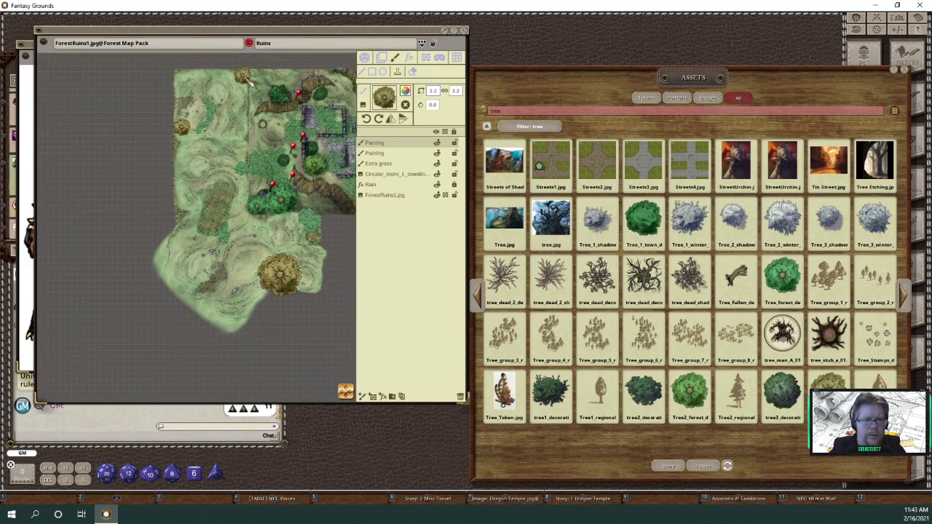
{"action": "scroll", "coordinate": [250, 82], "scroll_direction": "up", "scroll_amount": 2}
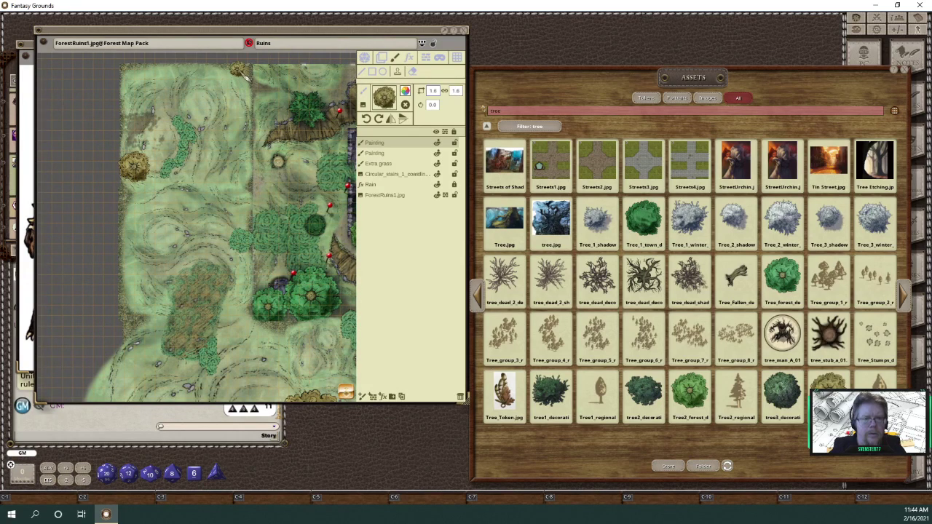
{"action": "scroll", "coordinate": [247, 76], "scroll_direction": "up", "scroll_amount": 3}
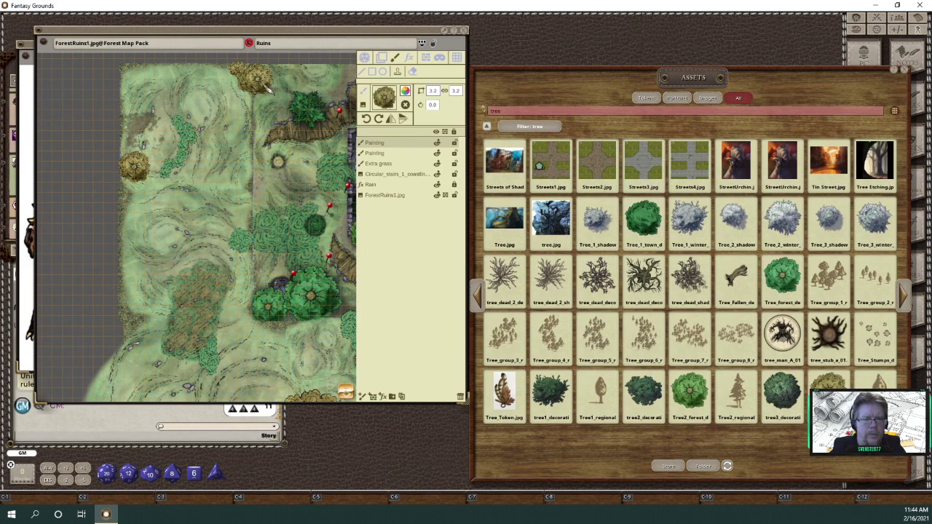
{"action": "scroll", "coordinate": [269, 92], "scroll_direction": "down", "scroll_amount": 2}
{"action": "scroll", "coordinate": [279, 95], "scroll_direction": "down", "scroll_amount": 1}
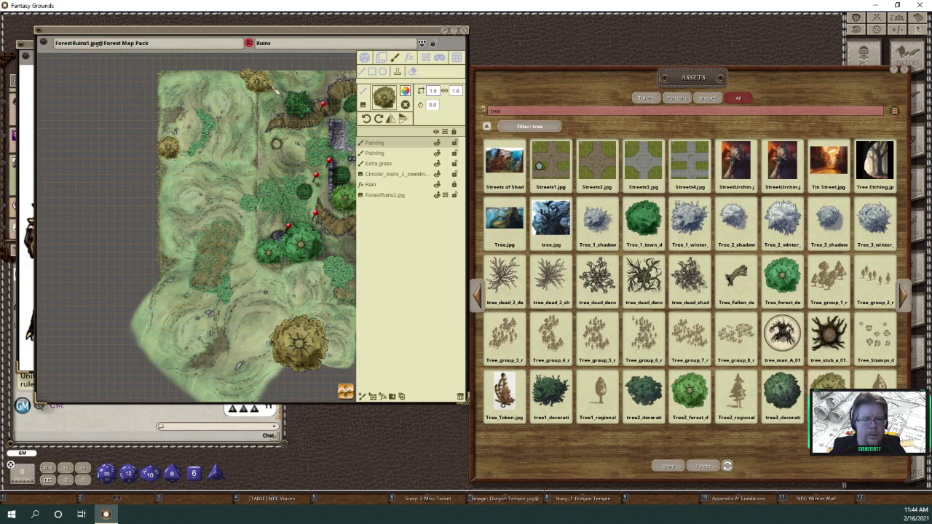
{"action": "scroll", "coordinate": [274, 87], "scroll_direction": "up", "scroll_amount": 2, "text": "ctrl"}
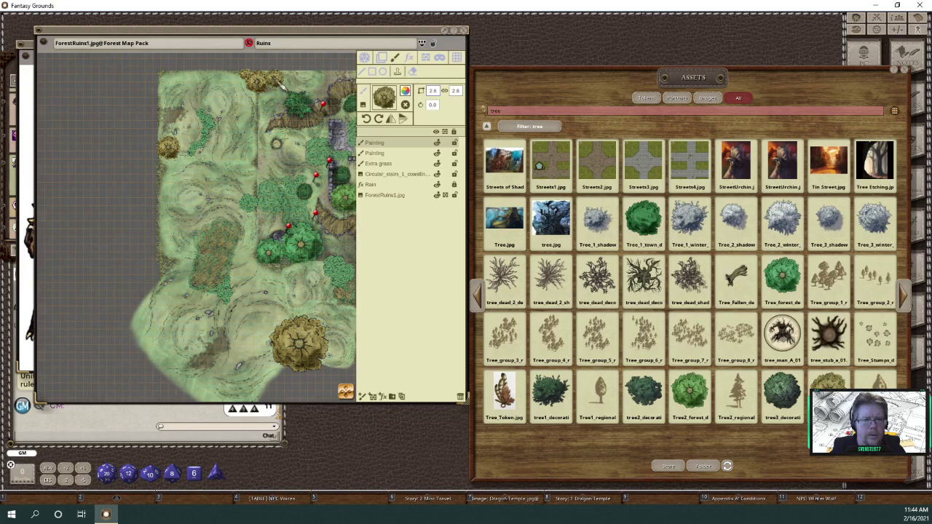
{"action": "scroll", "coordinate": [282, 147], "scroll_direction": "down", "scroll_amount": 1}
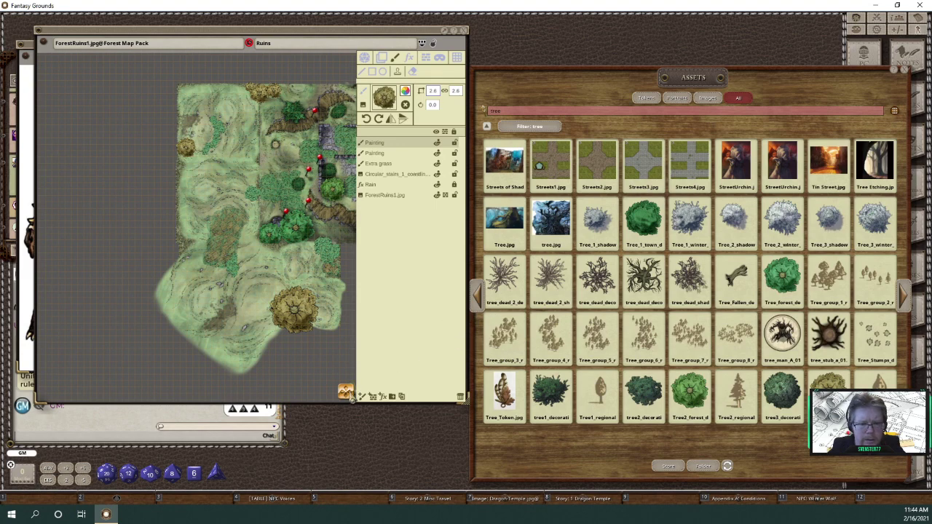
- Load the fallen tree decoration as the brush image, rotate it to 335 degrees and enlarge it to 4.8 by 4.8
{"action": "left_click", "coordinate": [351, 394]}
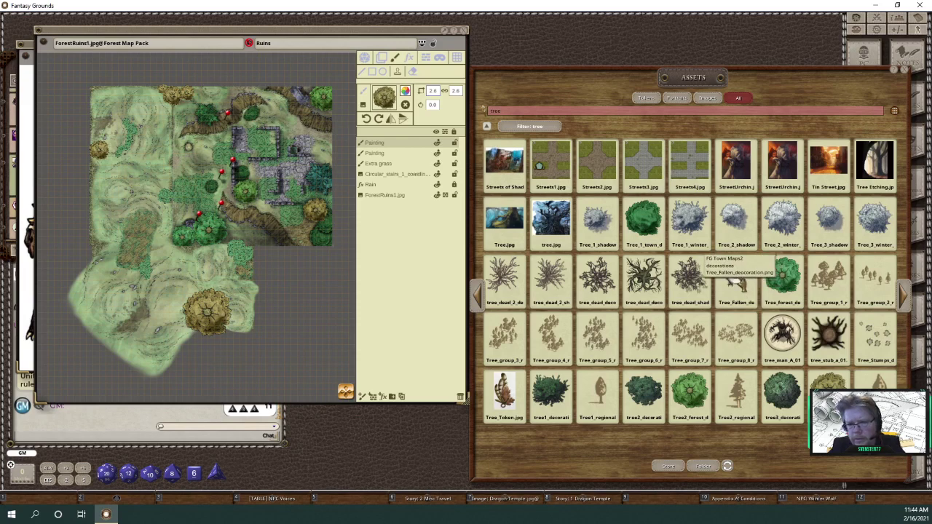
{"action": "mouse_move", "coordinate": [736, 280]}
{"action": "left_mouse_down"}
{"action": "mouse_move", "coordinate": [457, 155]}
{"action": "mouse_move", "coordinate": [386, 109]}
{"action": "mouse_move", "coordinate": [385, 99]}
{"action": "left_mouse_up"}
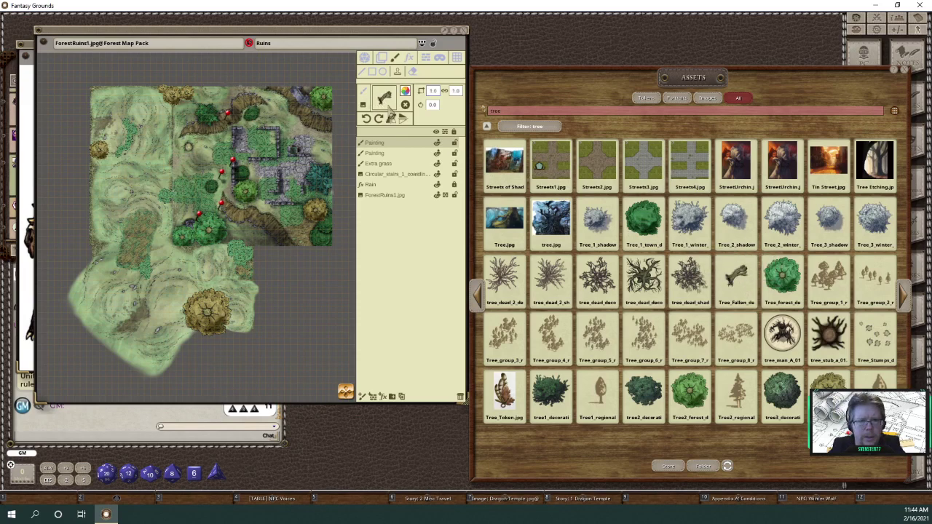
{"action": "scroll", "coordinate": [185, 161], "scroll_direction": "up", "scroll_amount": 5}
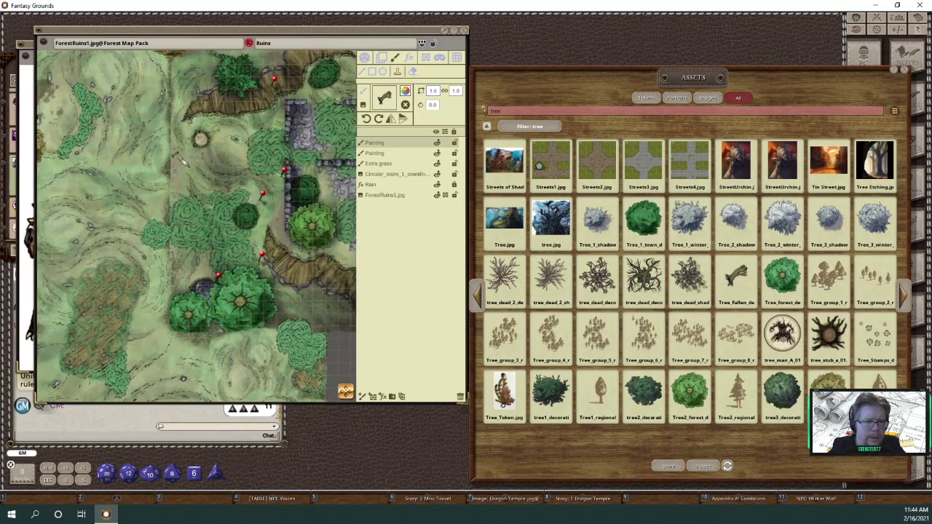
{"action": "scroll", "coordinate": [177, 154], "scroll_direction": "down", "scroll_amount": 5}
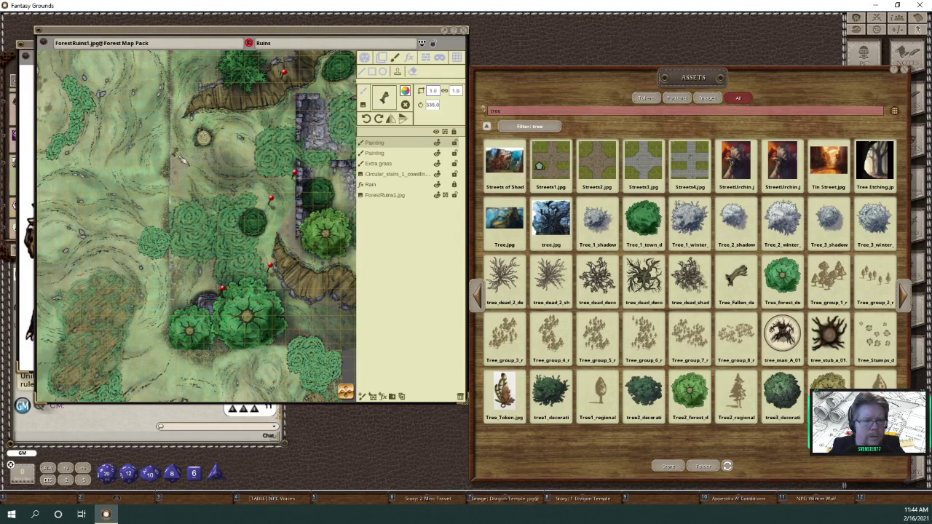
{"action": "scroll", "coordinate": [179, 156], "scroll_direction": "up", "scroll_amount": 6}
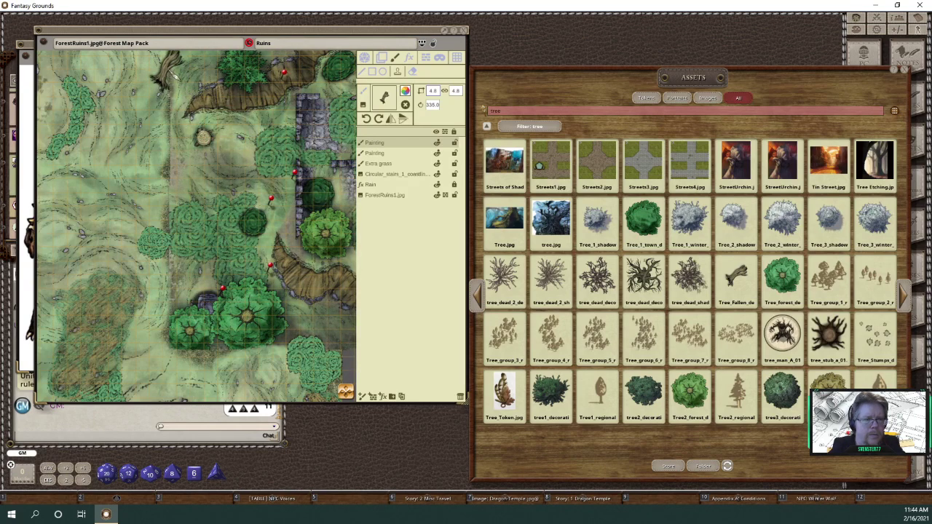
{"action": "scroll", "coordinate": [166, 63], "scroll_direction": "down", "scroll_amount": 3}
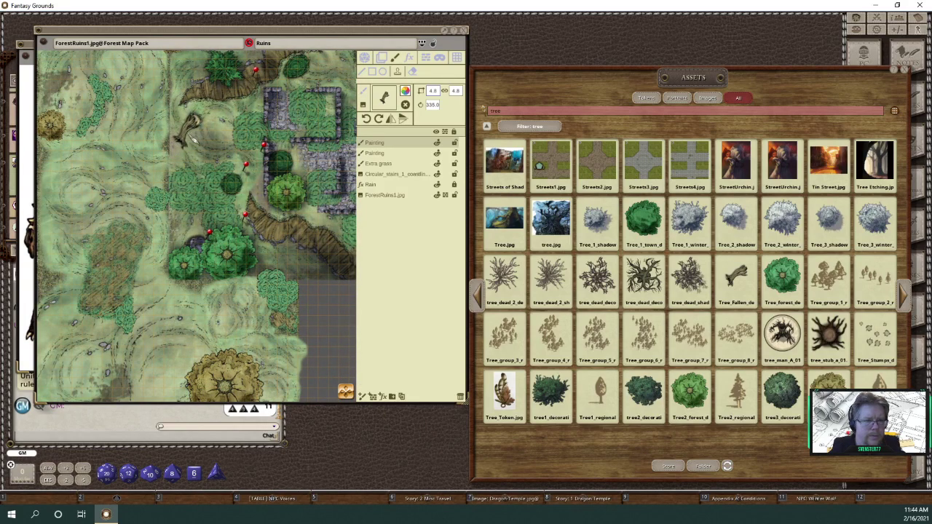
{"action": "scroll", "coordinate": [175, 123], "scroll_direction": "down", "scroll_amount": 1}
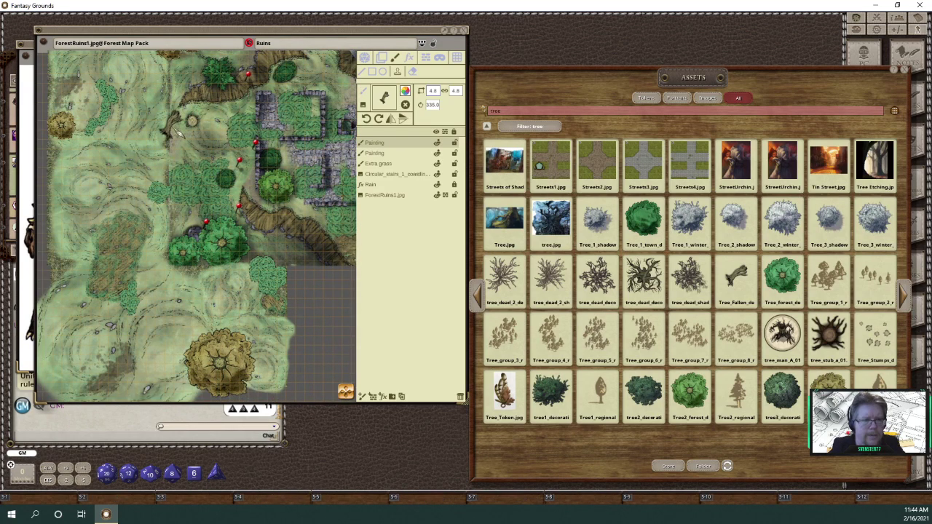
- Rotate the fallen tree to 190 degrees at size 4.8 by 4.8 and stamp it on the seam beside the round stump
{"action": "scroll", "coordinate": [182, 134], "scroll_direction": "up", "scroll_amount": 5}
{"action": "scroll", "coordinate": [182, 132], "scroll_direction": "up", "scroll_amount": 14}
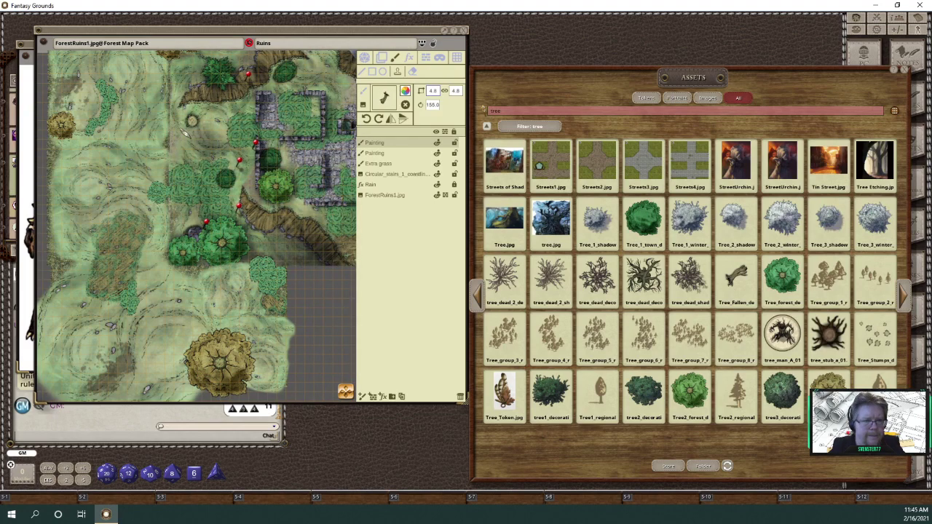
{"action": "scroll", "coordinate": [185, 133], "scroll_direction": "up", "scroll_amount": 3}
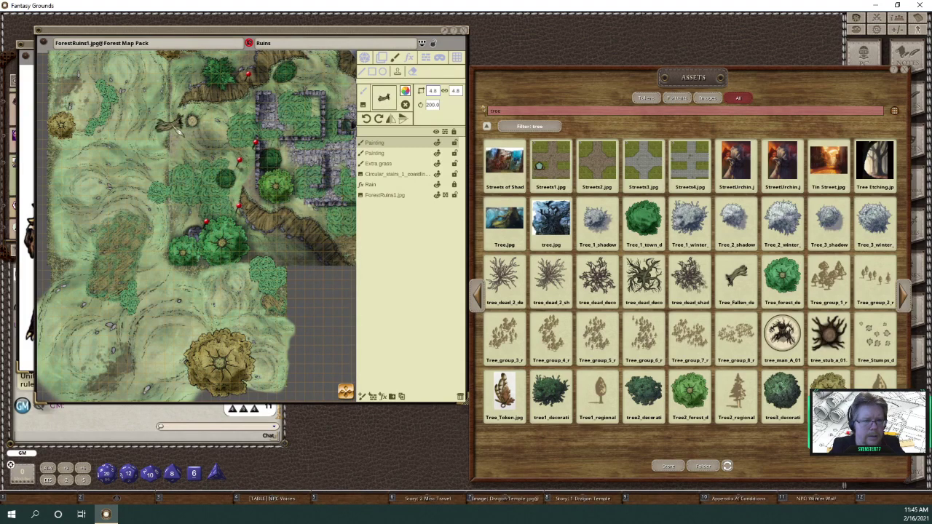
{"action": "key", "text": "ctrl"}
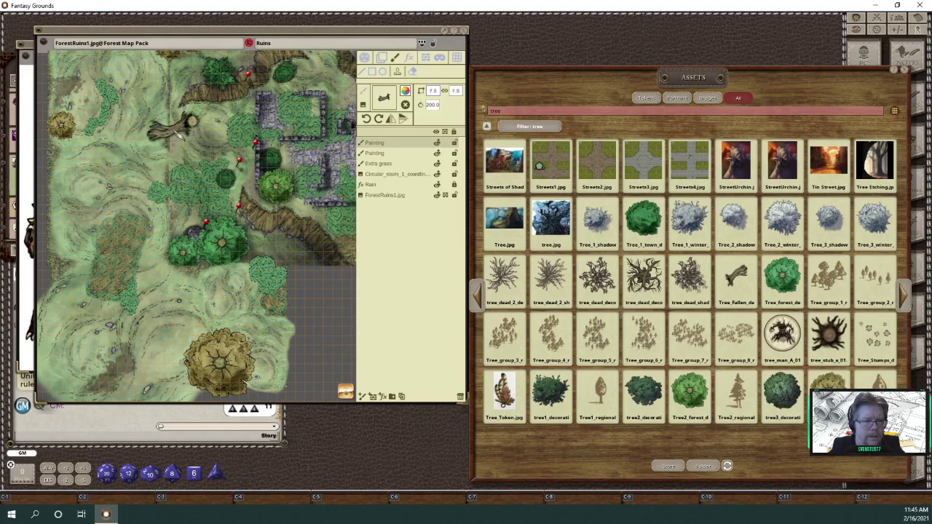
{"action": "scroll", "coordinate": [182, 130], "scroll_direction": "down", "scroll_amount": 1}
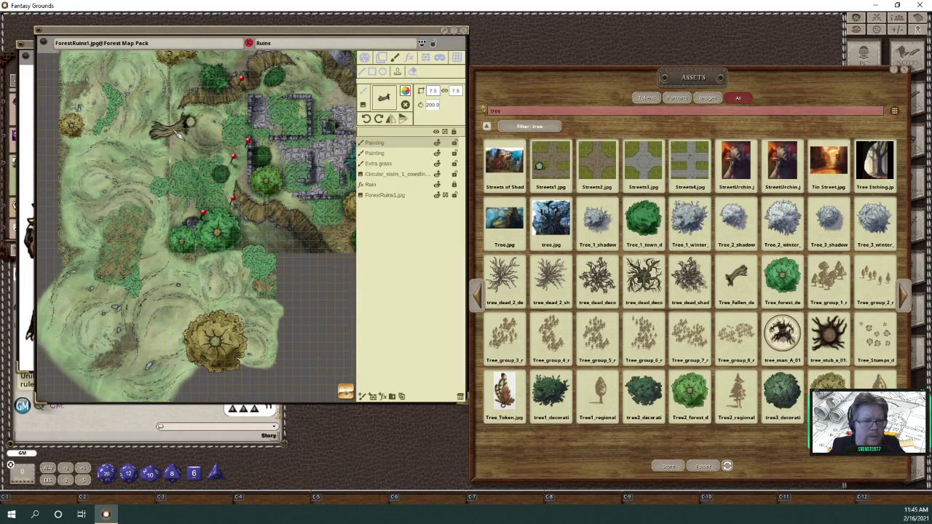
{"action": "scroll", "coordinate": [182, 132], "scroll_direction": "down", "scroll_amount": 3}
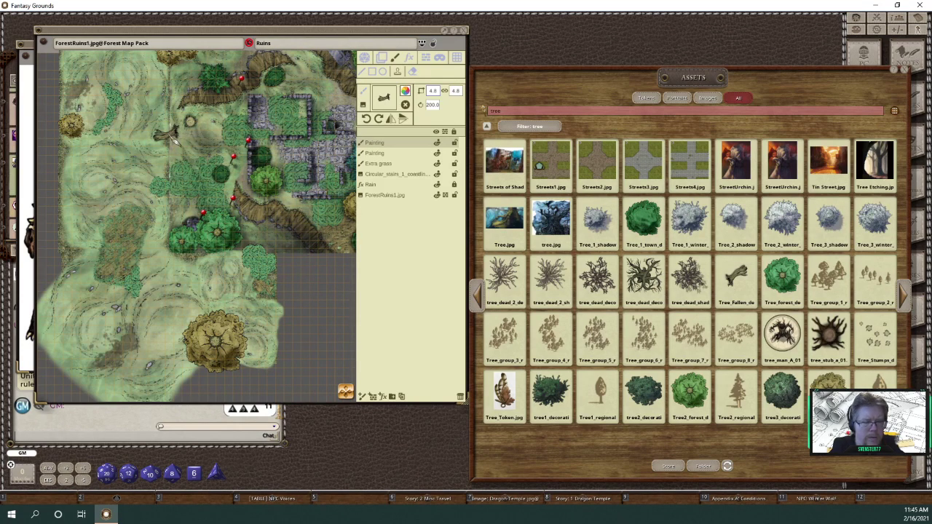
{"action": "scroll", "coordinate": [173, 138], "scroll_direction": "down", "scroll_amount": 1}
{"action": "left_click", "coordinate": [174, 139]}
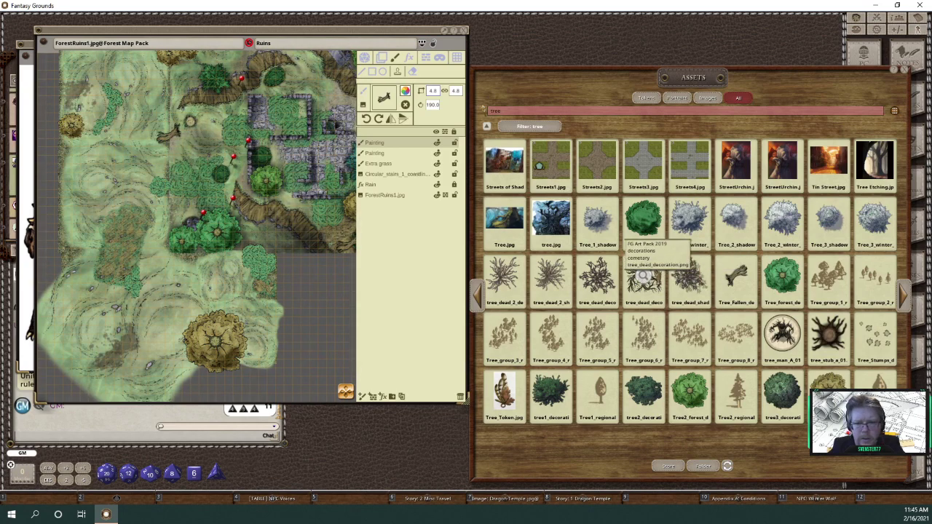
- Load a dead tree decoration as the brush image, size it 3.0 by 3.0 and stamp it on the northwestern ground, southwestern dirt patch and southeastern grass
{"action": "left_click_drag", "start_coordinate": [615, 248], "coordinate": [383, 102]}
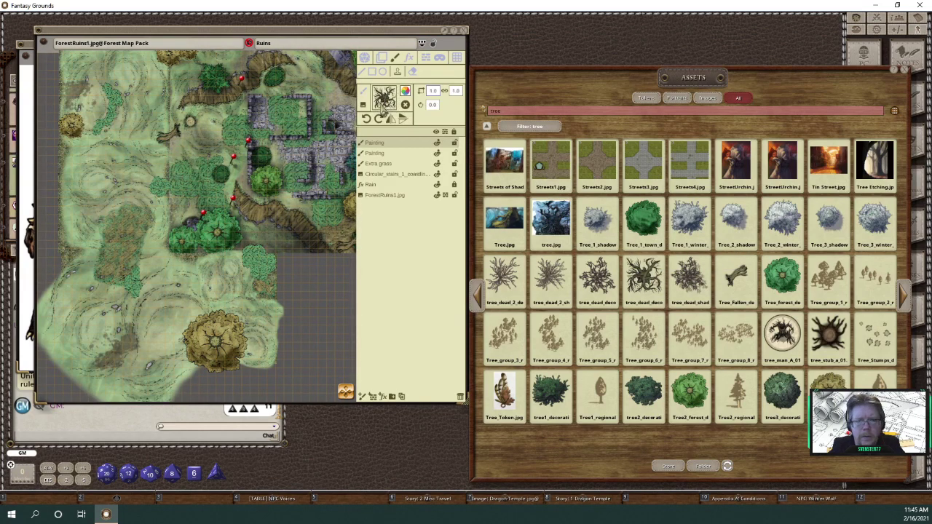
{"action": "left_click", "coordinate": [432, 92]}
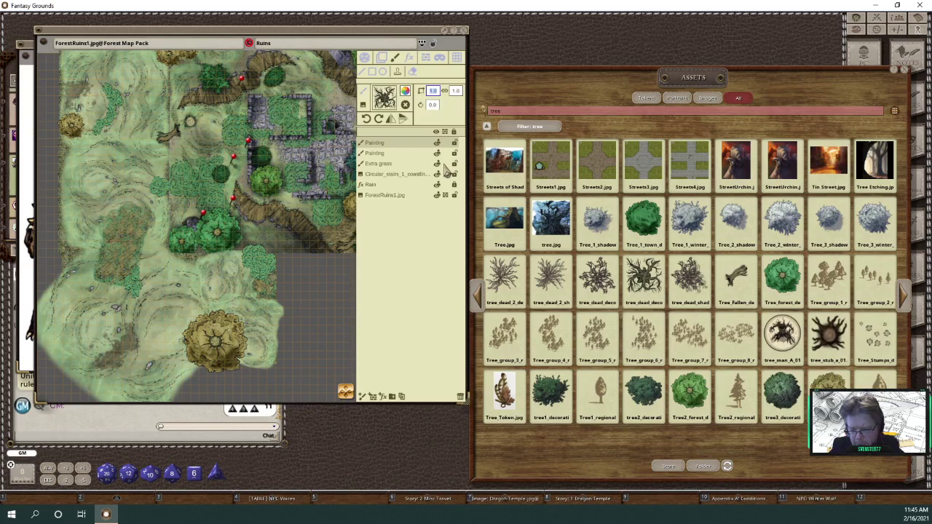
{"action": "type", "text": "3"}
{"action": "key", "text": "Return"}
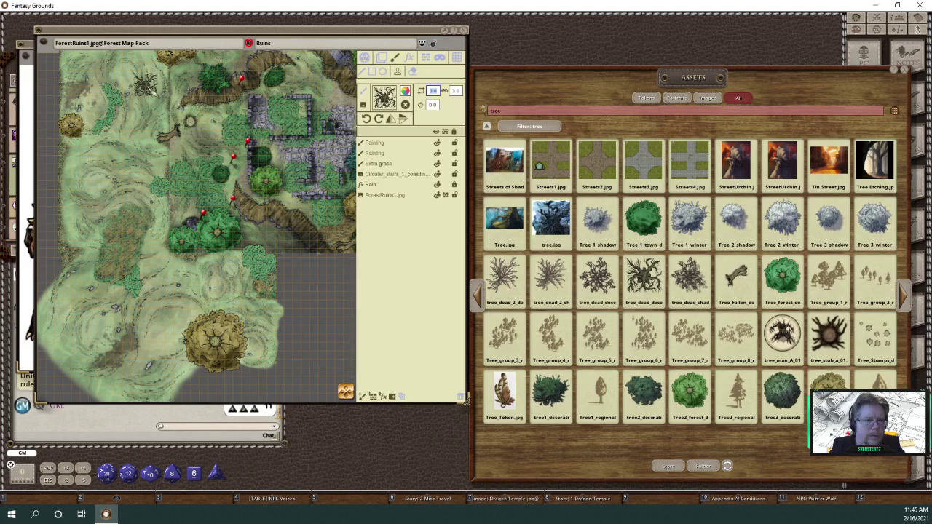
{"action": "left_click", "coordinate": [146, 77]}
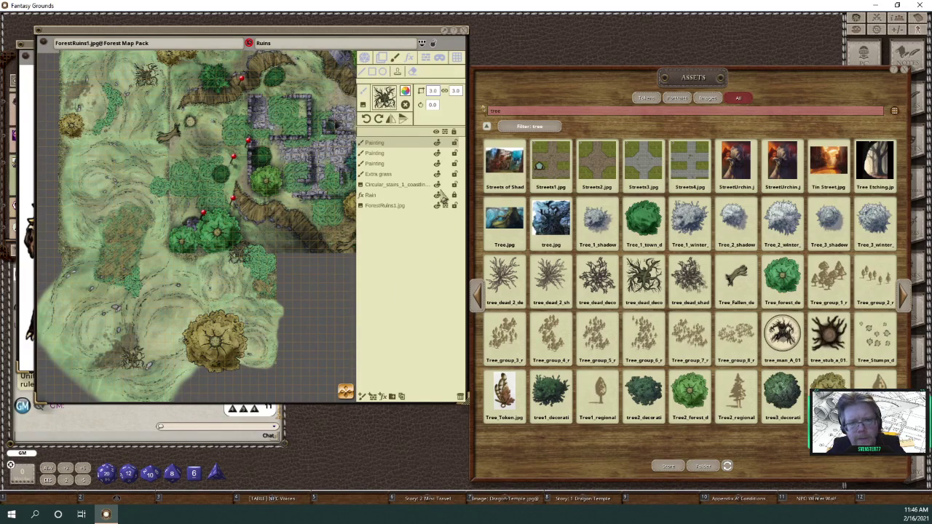
- Delete the existing Rain effect layer from the Ruins map
{"action": "left_click", "coordinate": [409, 59]}
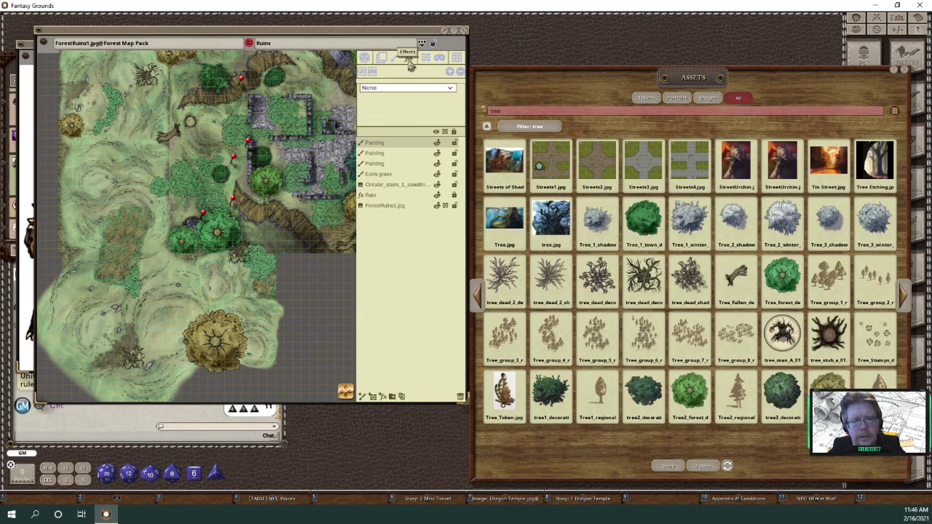
{"action": "left_click", "coordinate": [381, 57]}
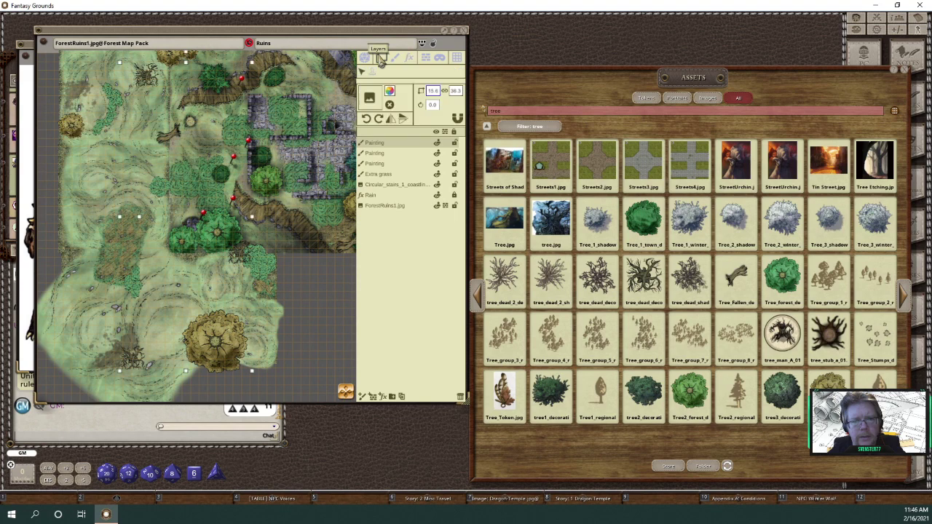
{"action": "left_click", "coordinate": [375, 197]}
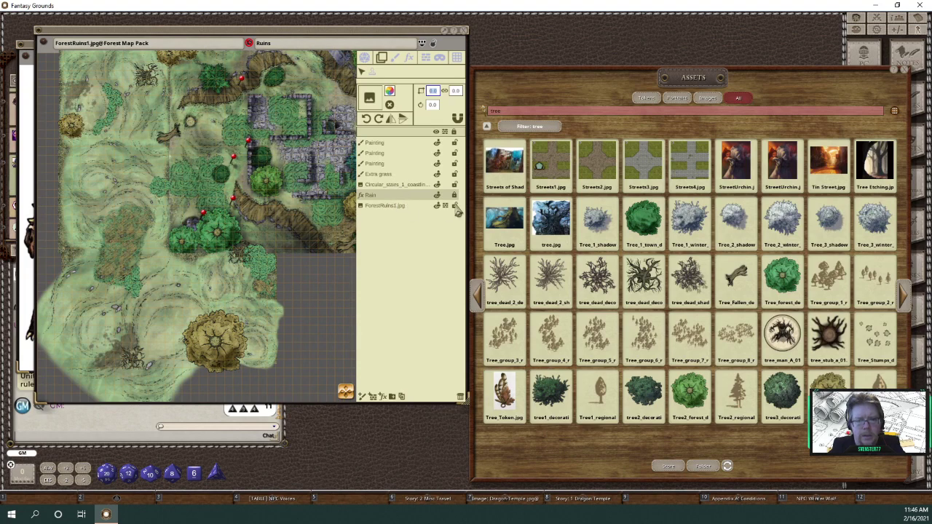
{"action": "left_click", "coordinate": [460, 398]}
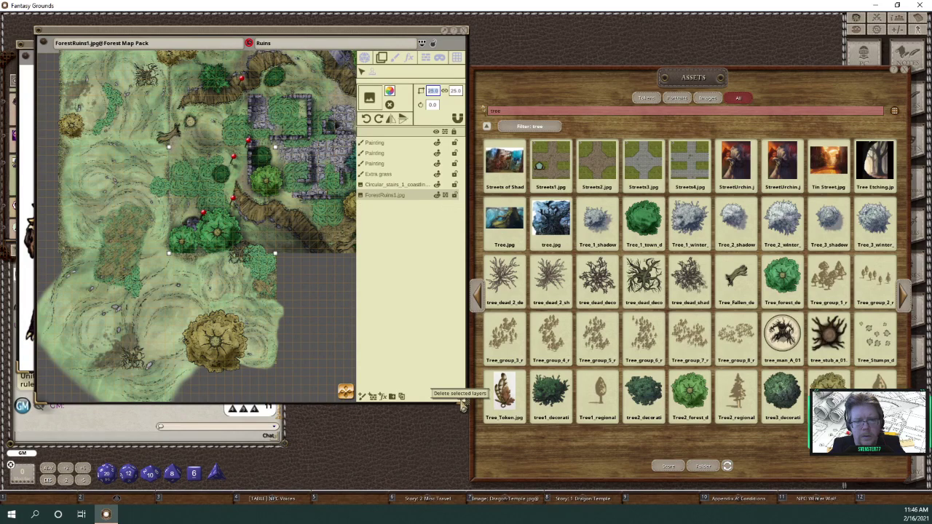
- Add a new effect layer above the paintings, set it to Rain and adjust it to amount 100, intensity 11 and direction 30
{"action": "left_click", "coordinate": [410, 57]}
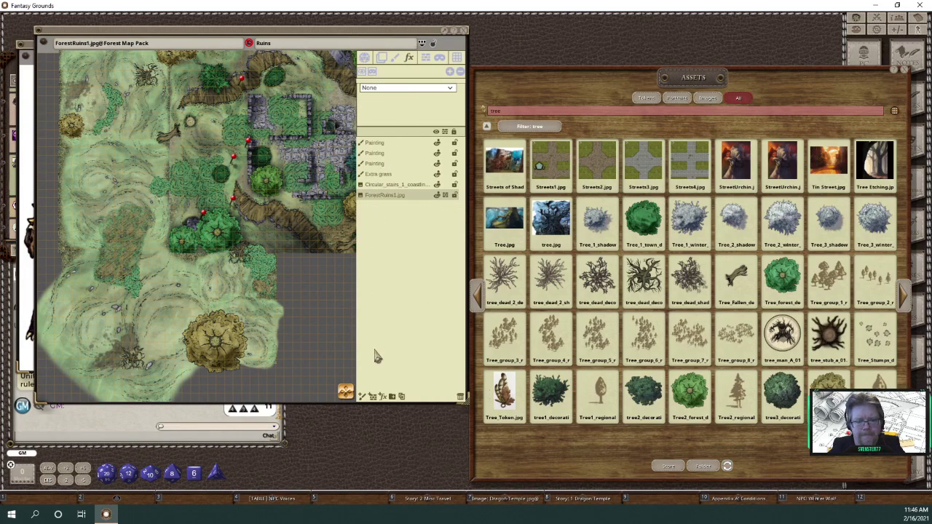
{"action": "left_click", "coordinate": [381, 397]}
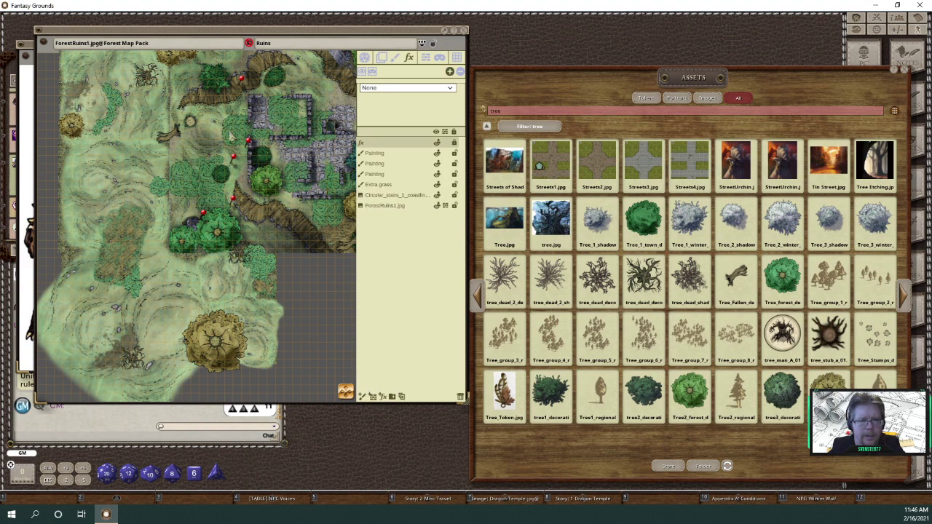
{"action": "left_click", "coordinate": [410, 88]}
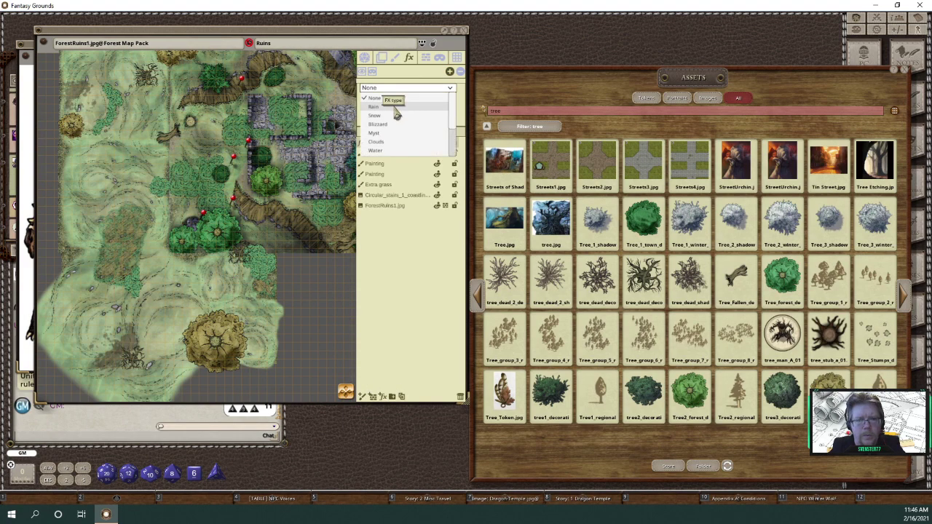
{"action": "left_click", "coordinate": [397, 98]}
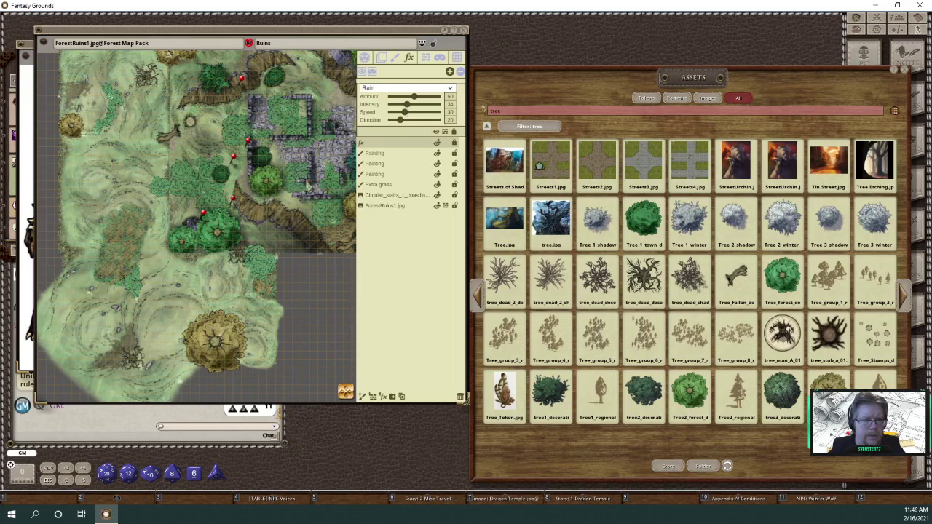
{"action": "scroll", "coordinate": [258, 210], "scroll_direction": "up", "scroll_amount": 3}
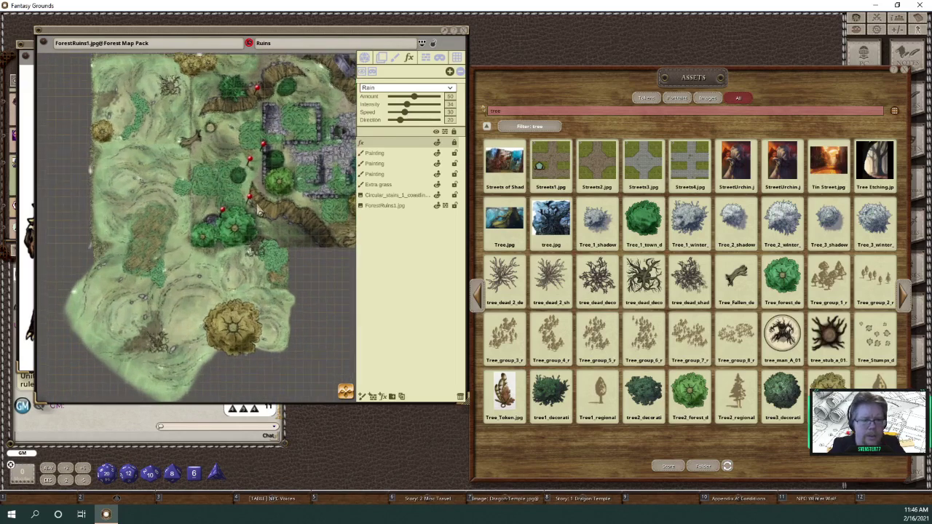
{"action": "scroll", "coordinate": [258, 209], "scroll_direction": "up", "scroll_amount": 2}
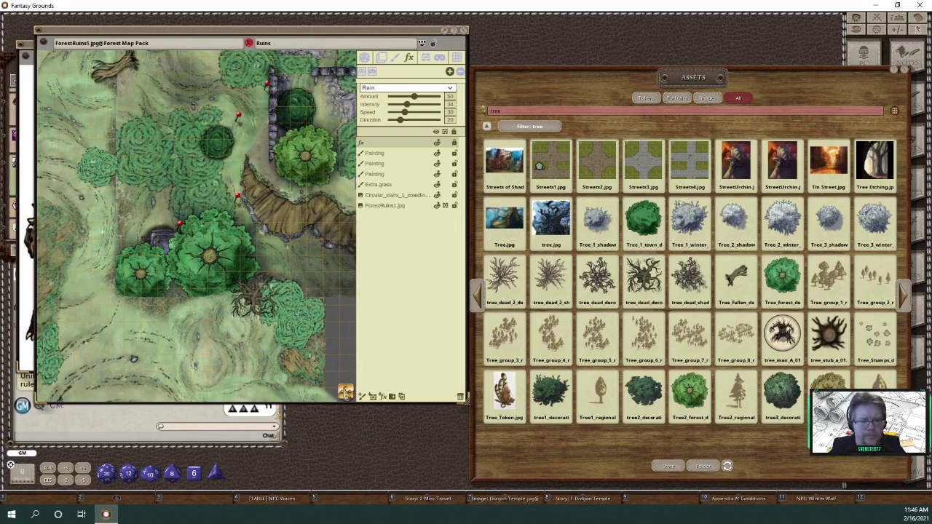
{"action": "left_click_drag", "start_coordinate": [308, 331], "coordinate": [324, 360]}
{"action": "left_click_drag", "start_coordinate": [257, 239], "coordinate": [295, 306]}
{"action": "left_click_drag", "start_coordinate": [257, 239], "coordinate": [295, 306]}
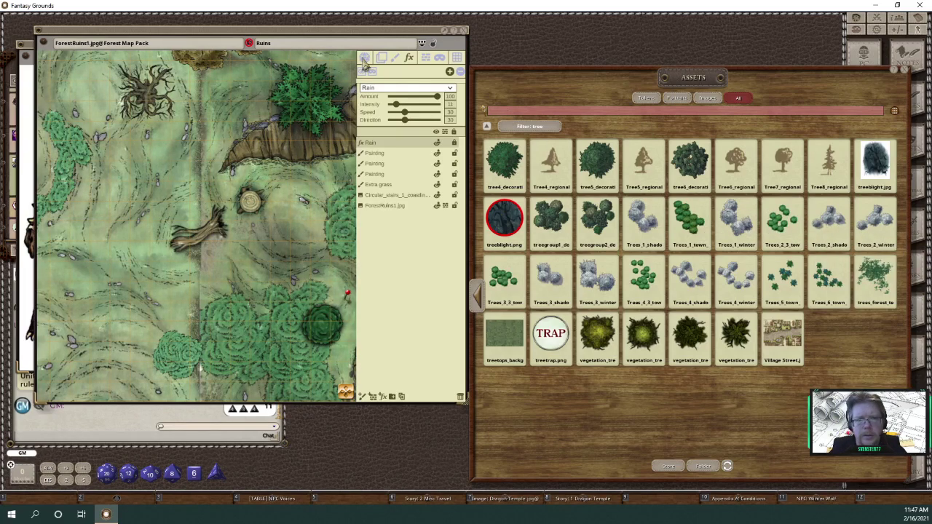
- Search the assets for grass and load ForestFloorGrass_background_decoration_8x8.png as the stamp image for map layers
{"action": "left_click", "coordinate": [393, 185]}
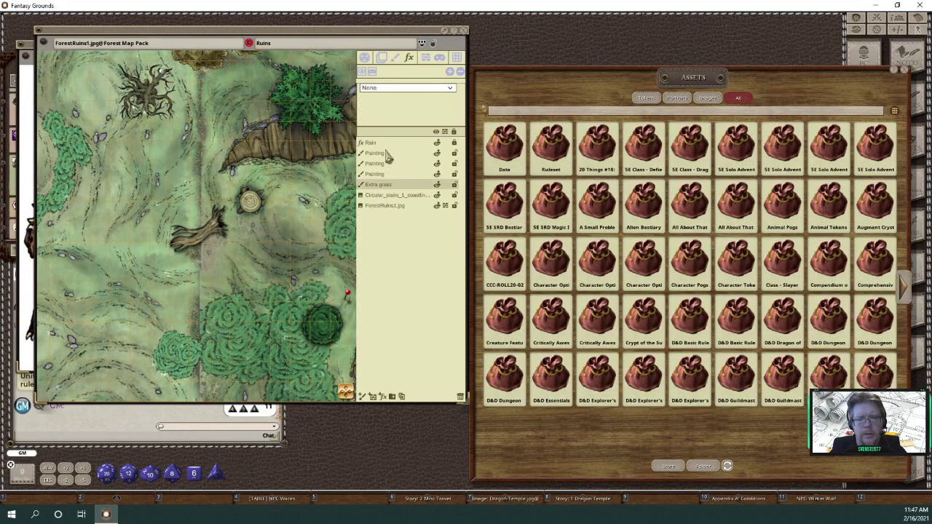
{"action": "left_click", "coordinate": [382, 58]}
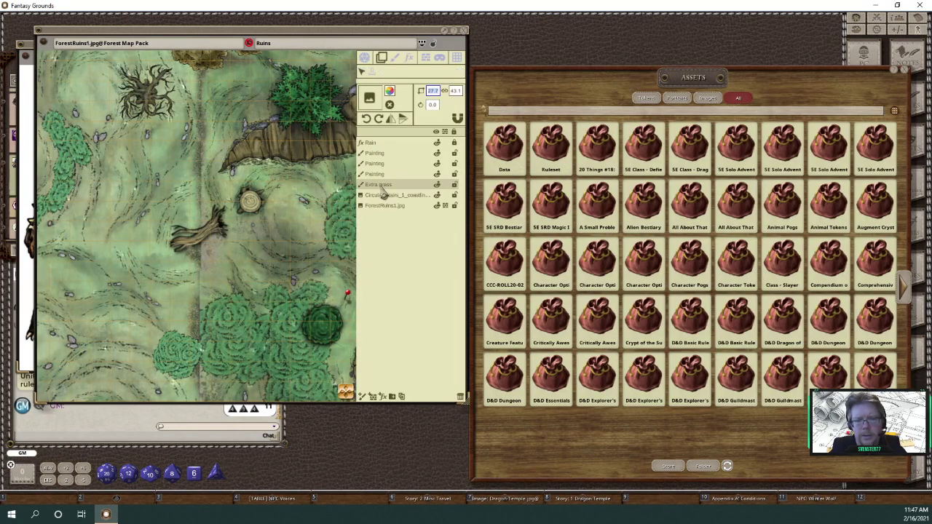
{"action": "left_click", "coordinate": [566, 113]}
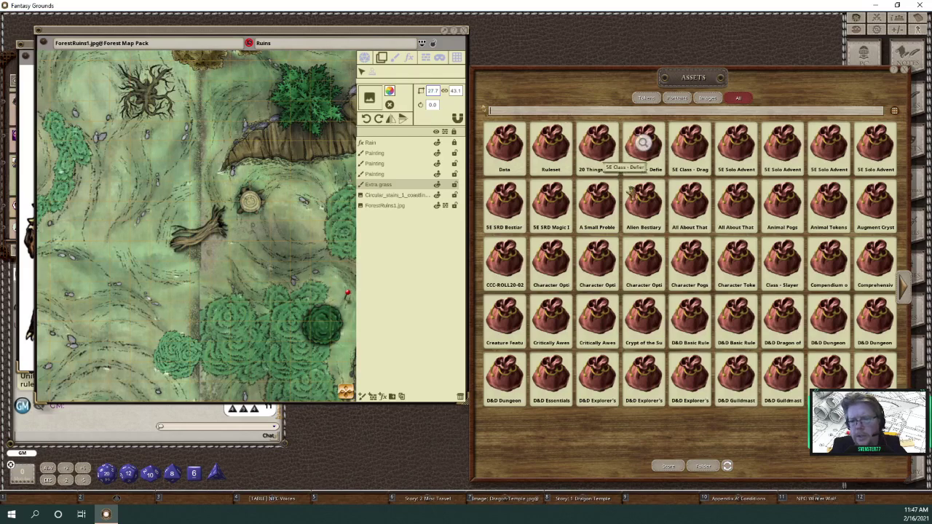
{"action": "type", "text": "grass"}
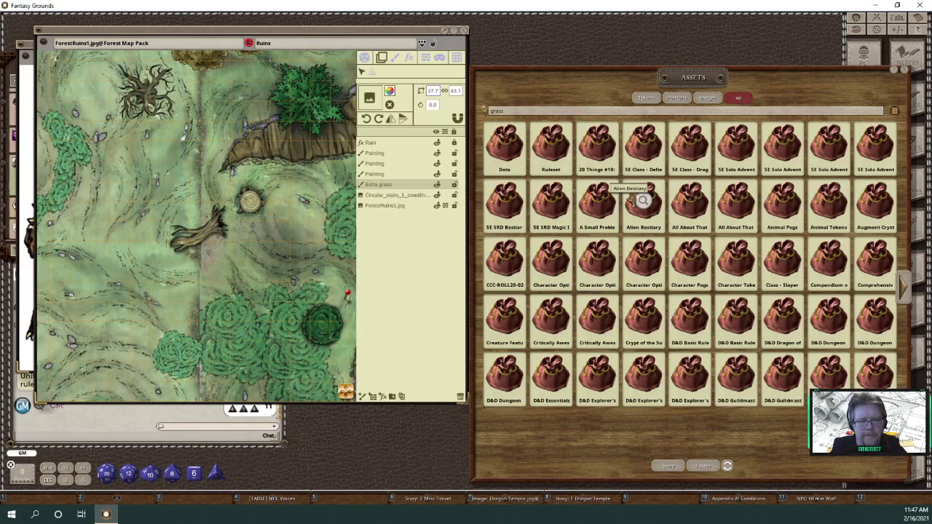
{"action": "key", "text": "Return"}
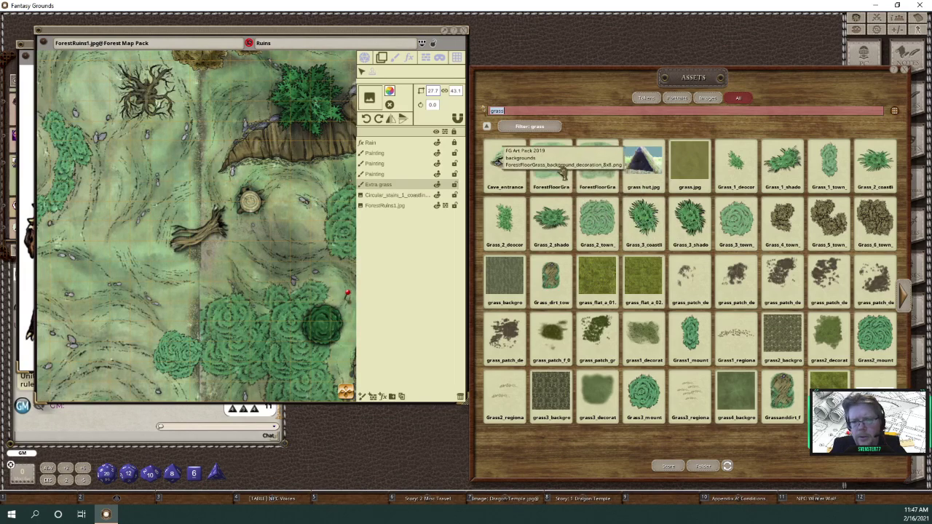
{"action": "left_click_drag", "start_coordinate": [385, 100], "coordinate": [372, 101]}
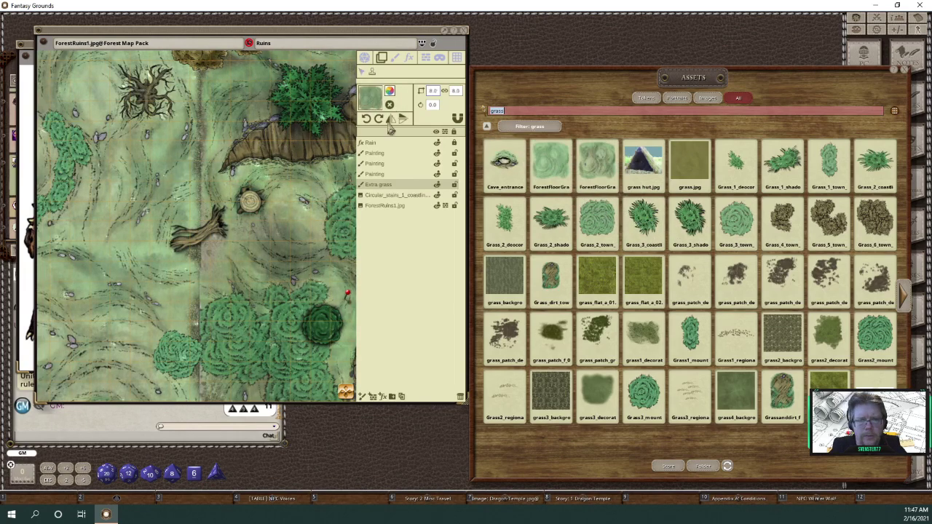
- Unlink the forest floor stamp's proportions, size it 4.0 wide by 2.0 high and rotate it to 90 degrees with the Rain layer selected
{"action": "left_click", "coordinate": [432, 92]}
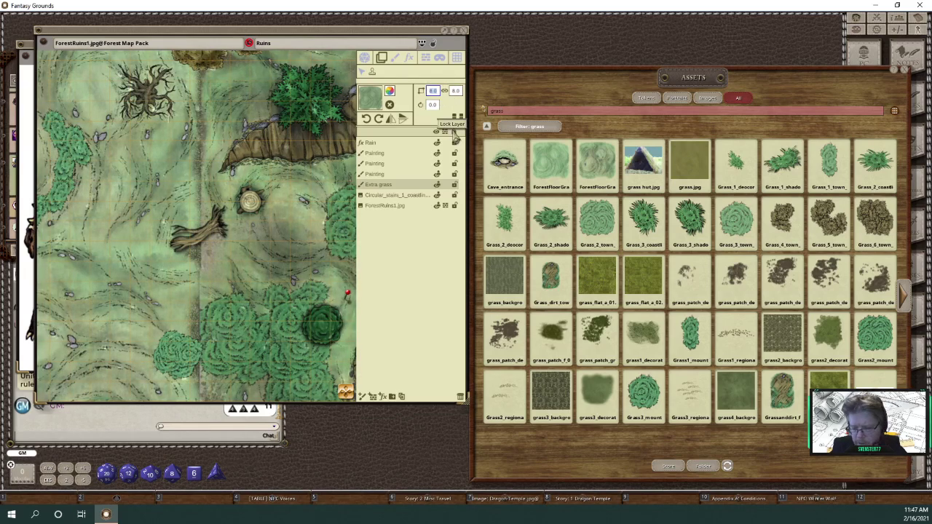
{"action": "left_click", "coordinate": [445, 91]}
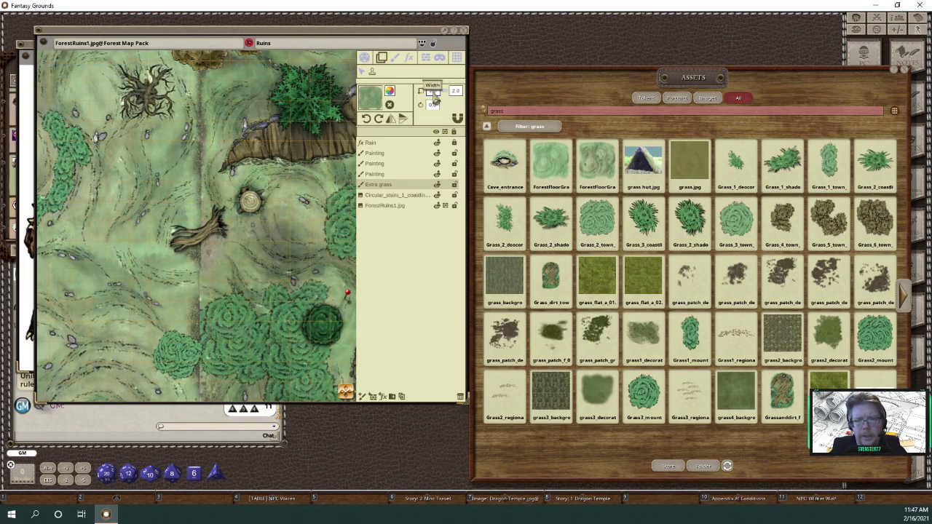
{"action": "left_click", "coordinate": [433, 91]}
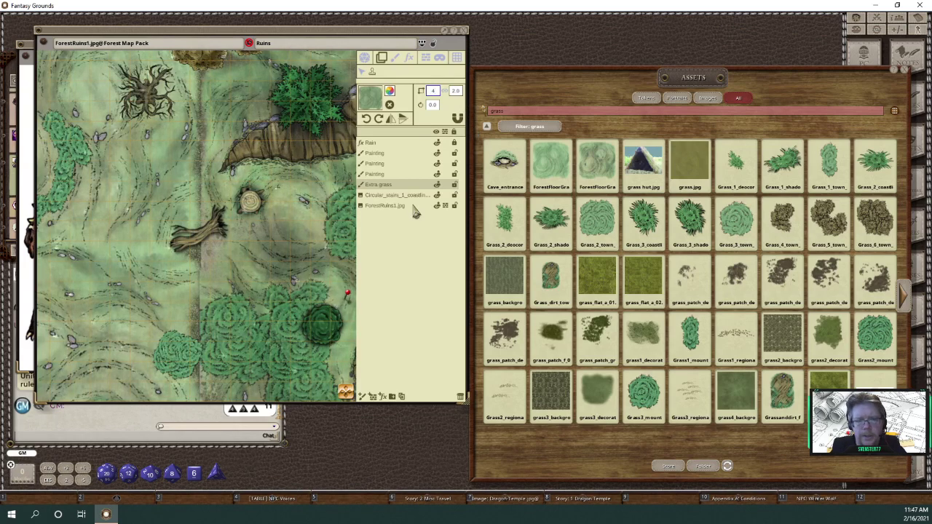
{"action": "left_click", "coordinate": [418, 146]}
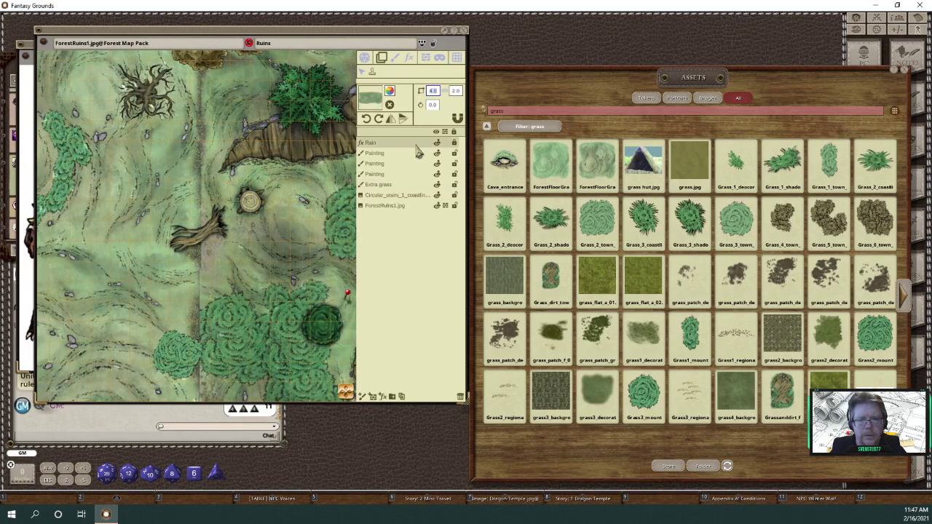
{"action": "left_click", "coordinate": [379, 119]}
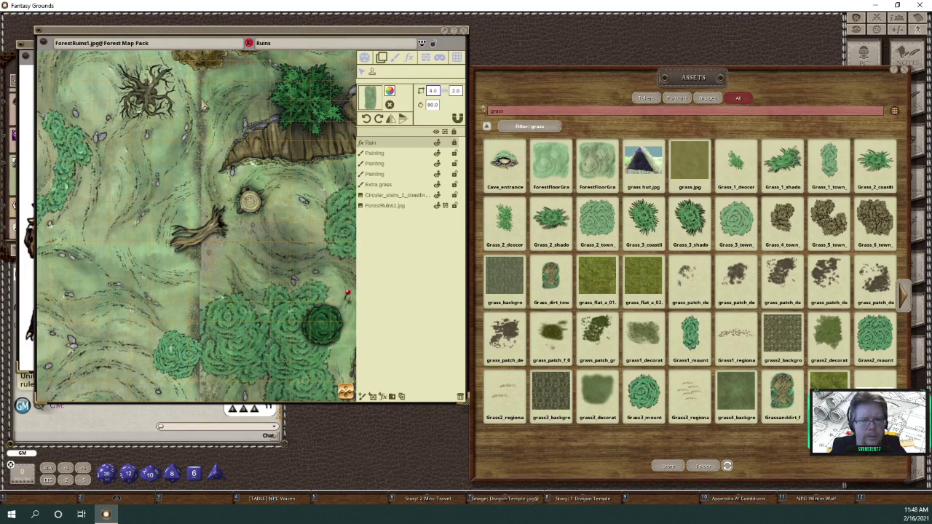
- Make the forest floor strip semi-transparent and stamp it repeatedly down the vertical ground seam, from the northern edge past the fallen tree to the grass patch
{"action": "left_click", "coordinate": [390, 91]}
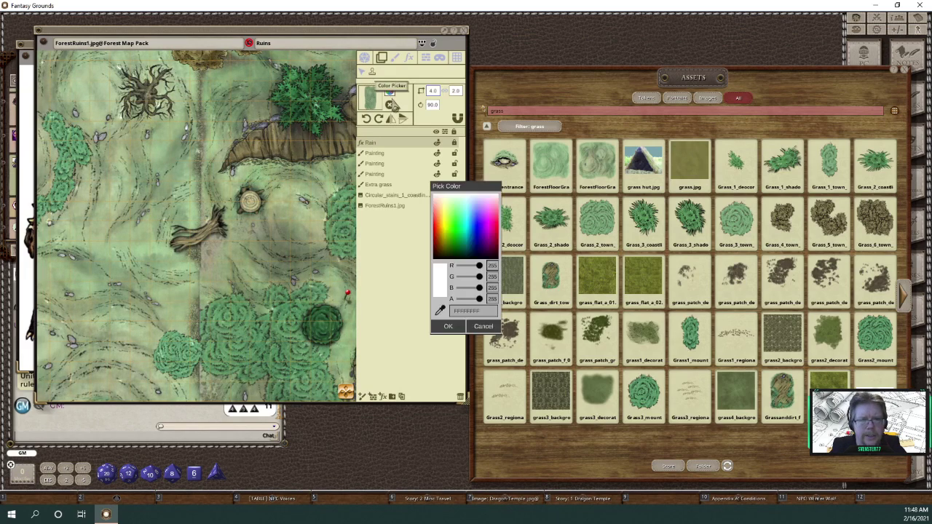
{"action": "left_click_drag", "start_coordinate": [478, 300], "coordinate": [469, 301]}
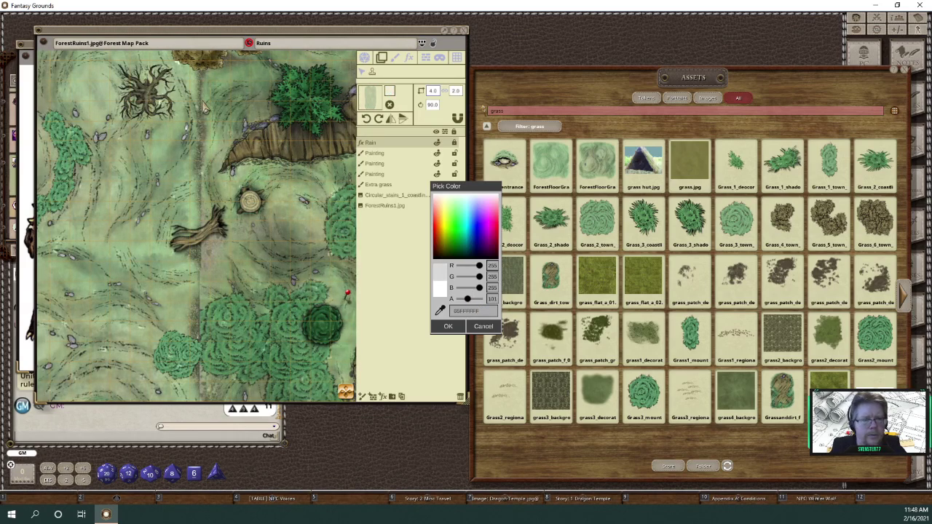
{"action": "left_click", "coordinate": [203, 104]}
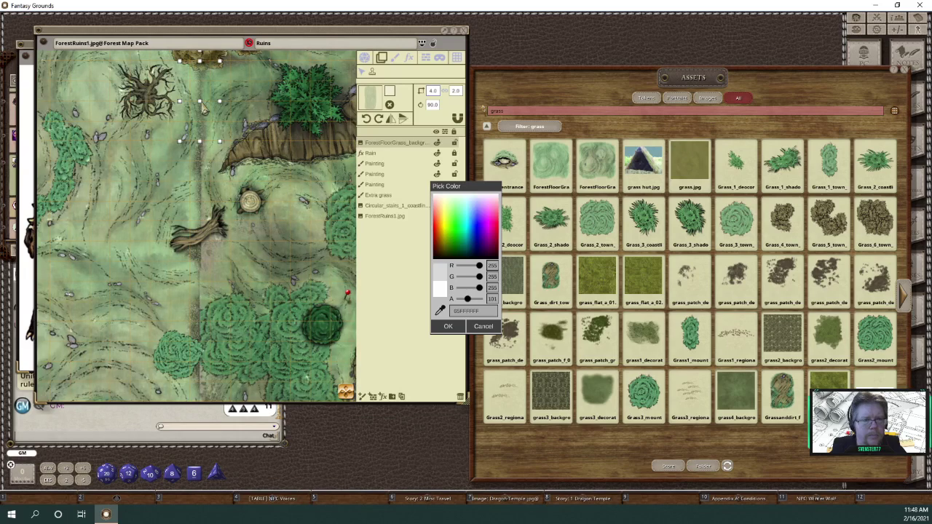
{"action": "left_click", "coordinate": [204, 124]}
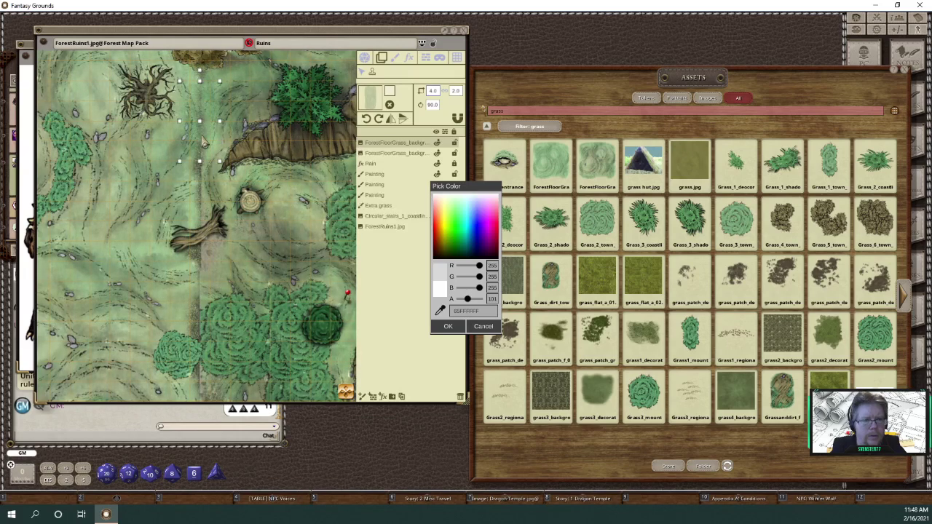
{"action": "left_click", "coordinate": [203, 153]}
{"action": "left_click", "coordinate": [204, 172]}
{"action": "left_click", "coordinate": [204, 193]}
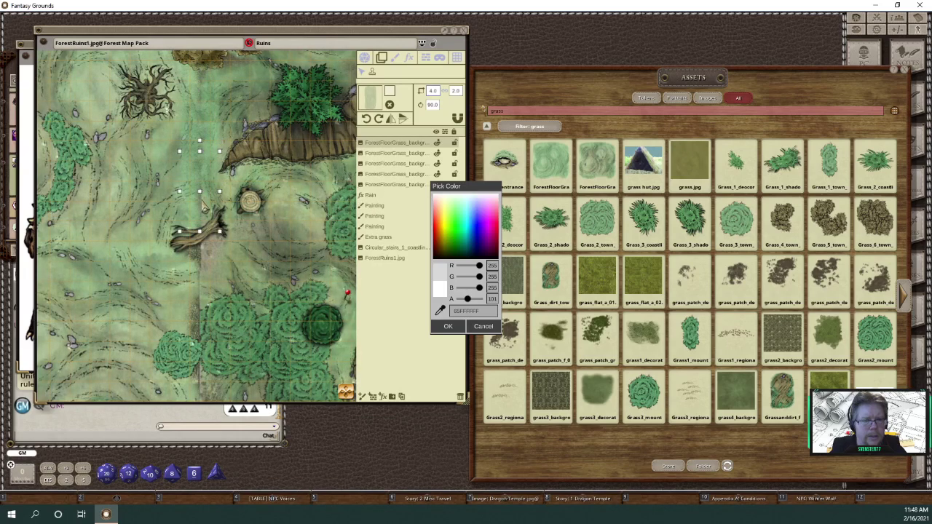
{"action": "left_click", "coordinate": [203, 209]}
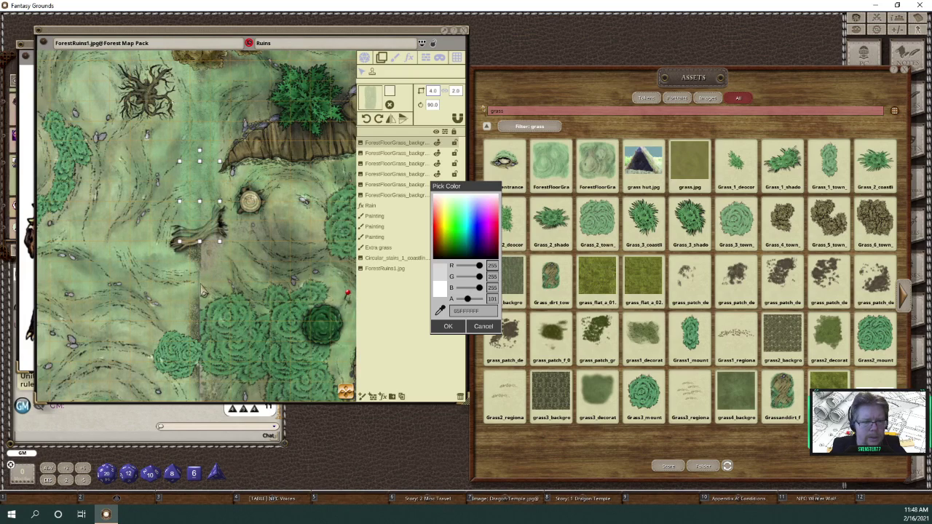
{"action": "left_click", "coordinate": [203, 280]}
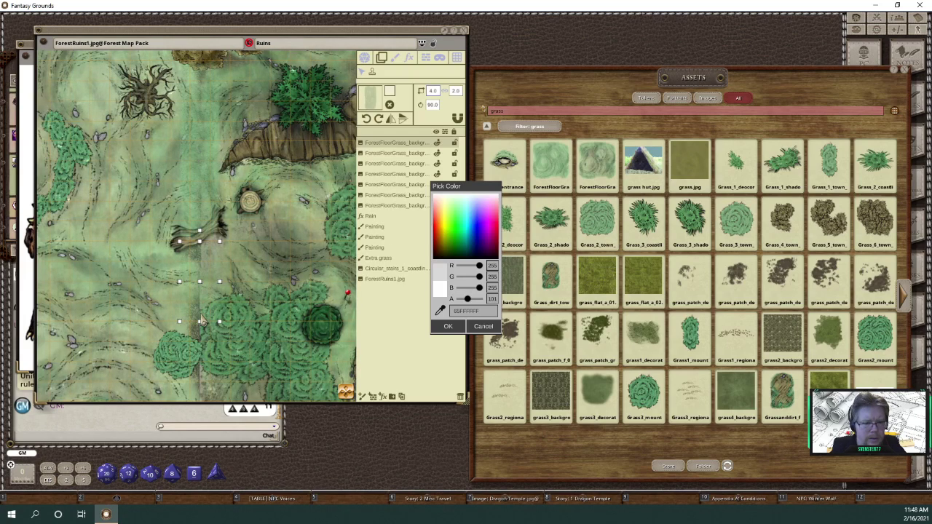
{"action": "left_click", "coordinate": [201, 315]}
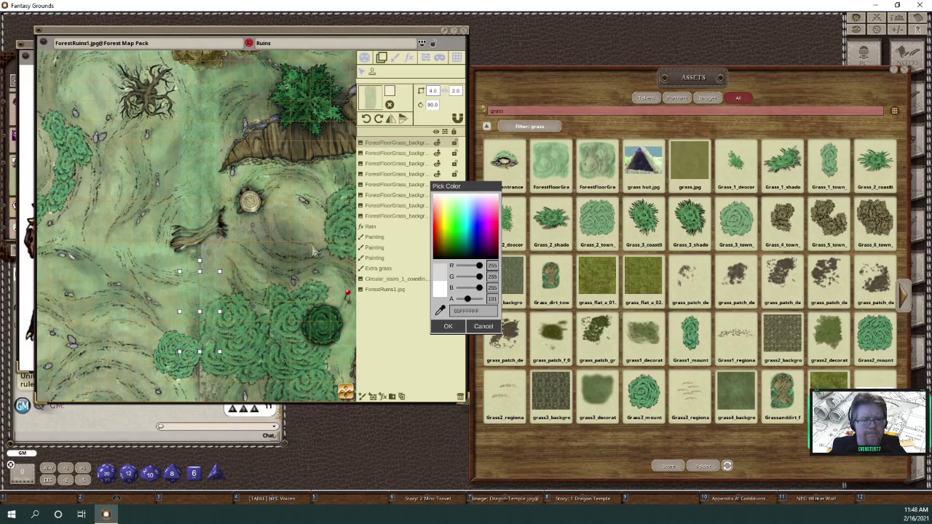
{"action": "scroll", "coordinate": [313, 251], "scroll_direction": "down", "scroll_amount": 4}
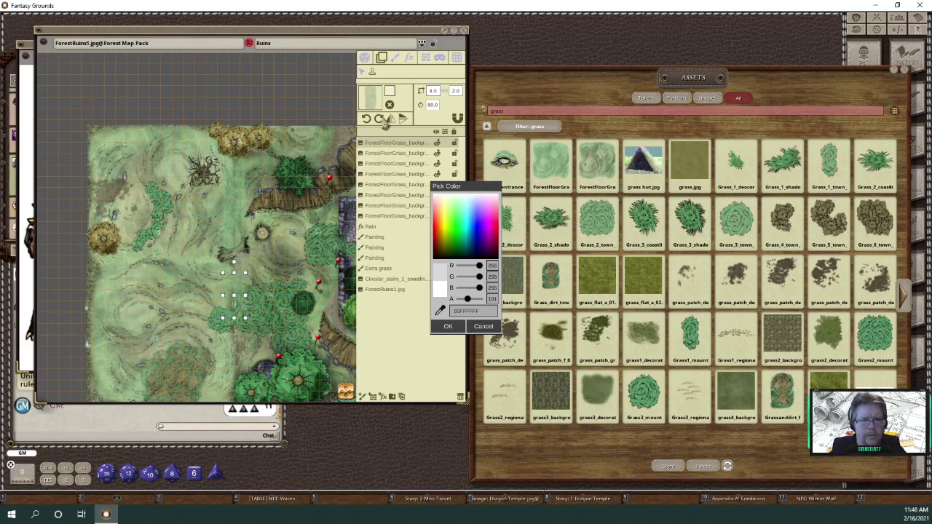
- Rotate the forest floor stamp to 135 degrees and stamp it down the vertical seam, from east of the bare tree to the southern green trees
{"action": "scroll", "coordinate": [254, 180], "scroll_direction": "up", "scroll_amount": 3}
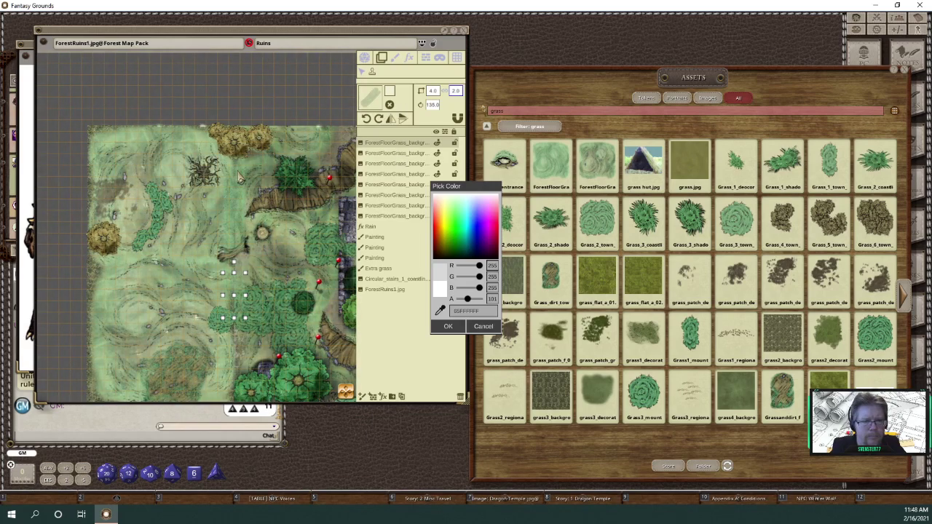
{"action": "left_click", "coordinate": [237, 207]}
{"action": "left_click", "coordinate": [228, 240]}
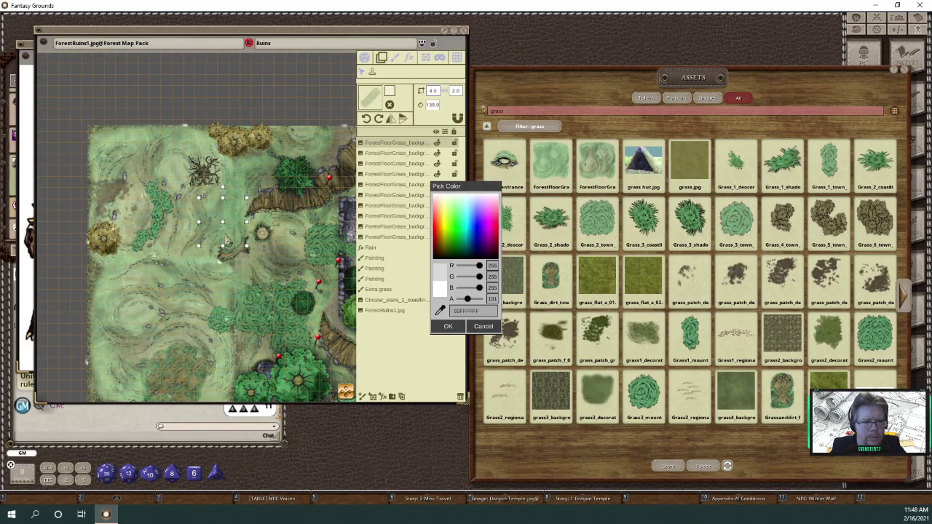
{"action": "left_click", "coordinate": [230, 253]}
{"action": "left_click", "coordinate": [245, 274]}
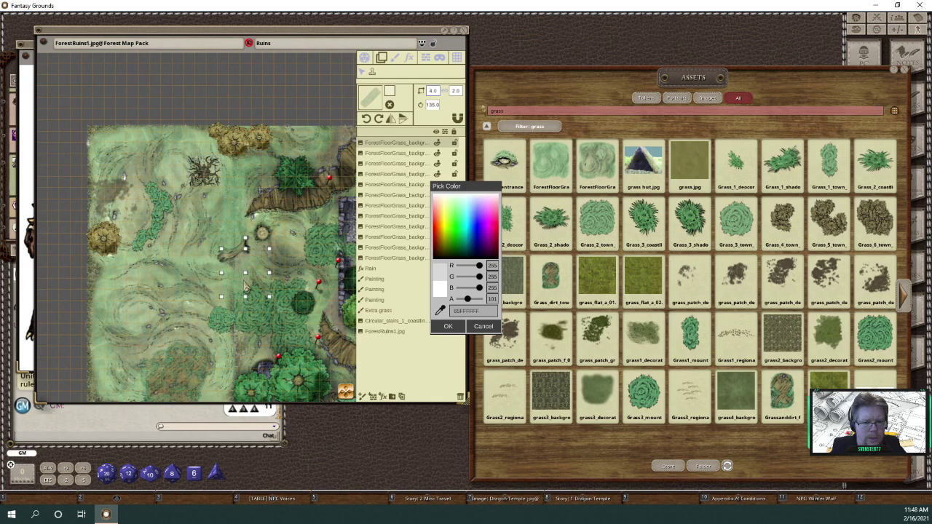
{"action": "left_click", "coordinate": [222, 290]}
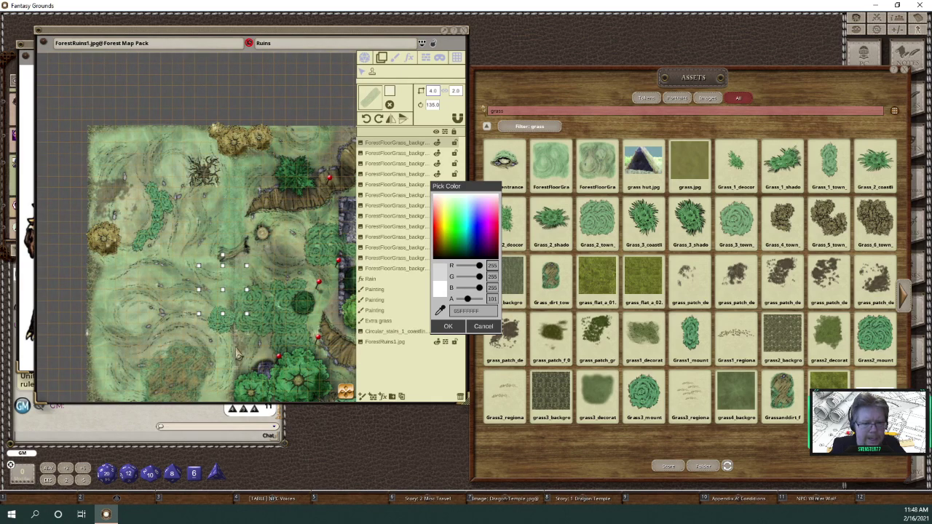
{"action": "left_click", "coordinate": [239, 325]}
{"action": "left_click", "coordinate": [234, 366]}
{"action": "left_click", "coordinate": [245, 383]}
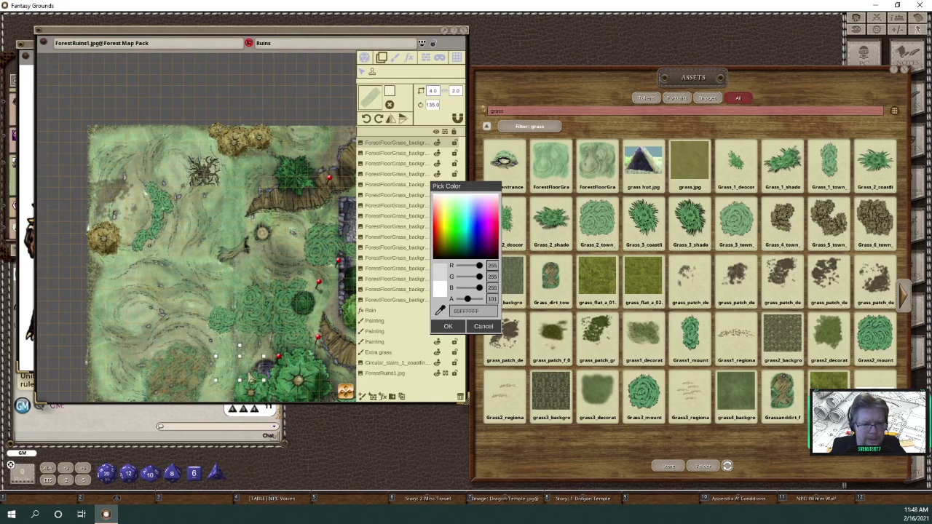
- Set the forest floor stamp's width to 1.0, stamp two small patches over the seam just south of the fallen log, and accept the stamp colour
{"action": "scroll", "coordinate": [268, 298], "scroll_direction": "up", "scroll_amount": 5}
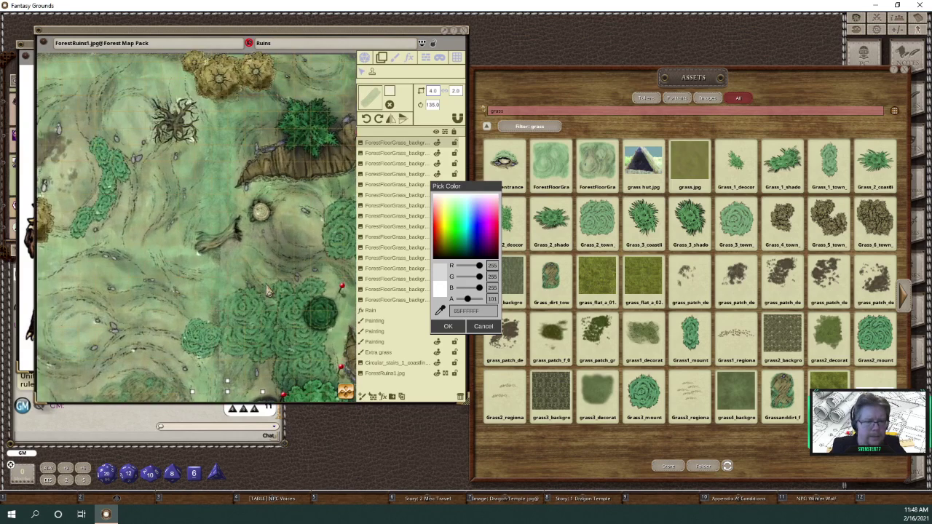
{"action": "scroll", "coordinate": [267, 292], "scroll_direction": "up", "scroll_amount": 1}
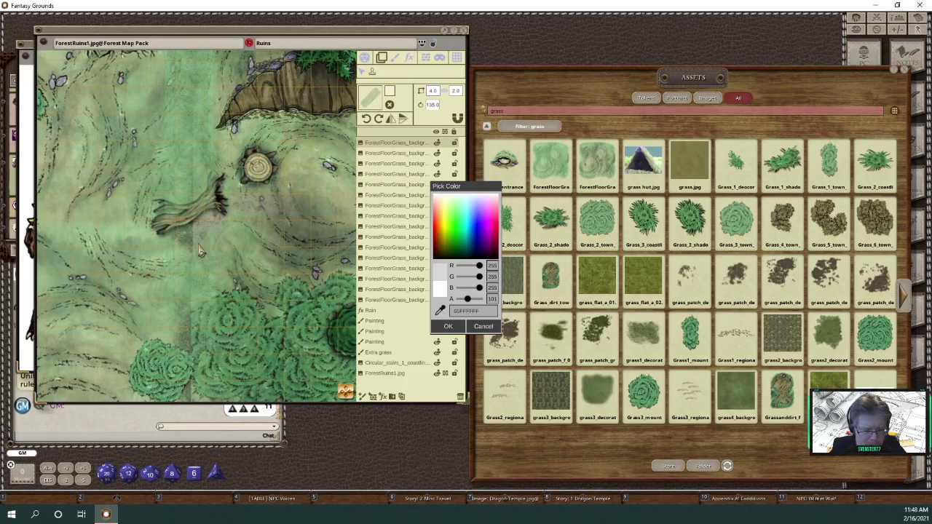
{"action": "scroll", "coordinate": [200, 250], "scroll_direction": "down", "scroll_amount": 1}
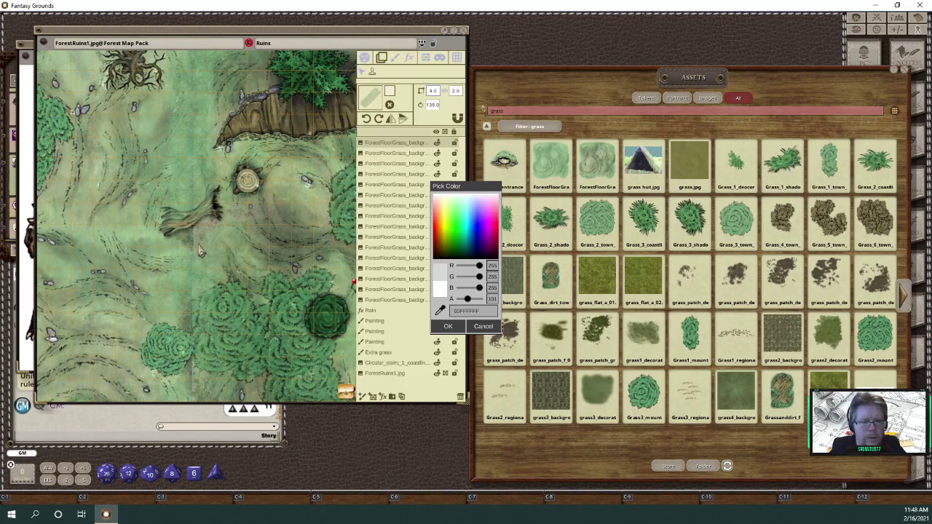
{"action": "scroll", "coordinate": [200, 250], "scroll_direction": "down", "scroll_amount": 1}
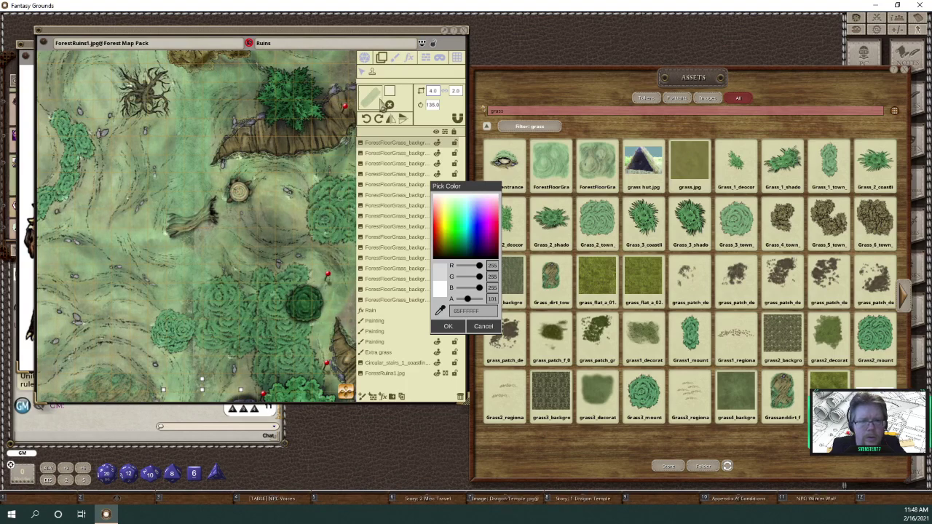
{"action": "left_click", "coordinate": [432, 91]}
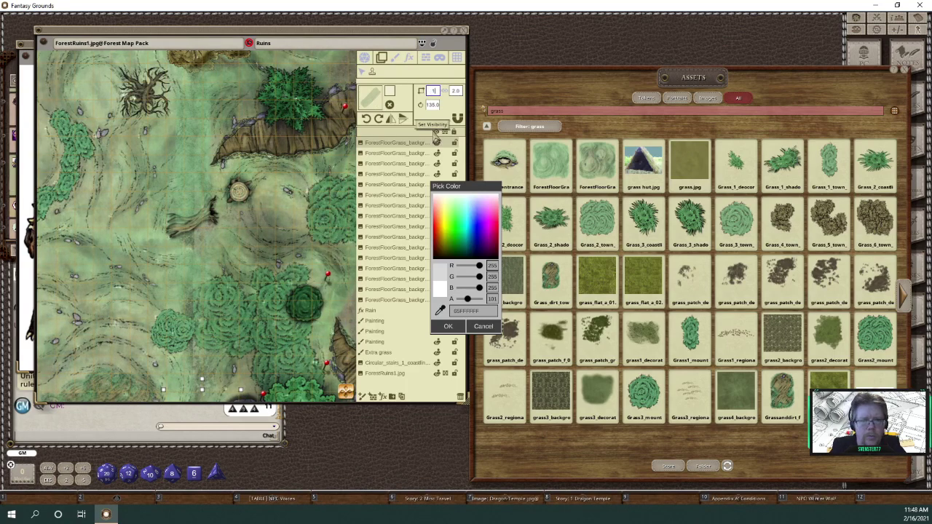
{"action": "key", "text": "Return"}
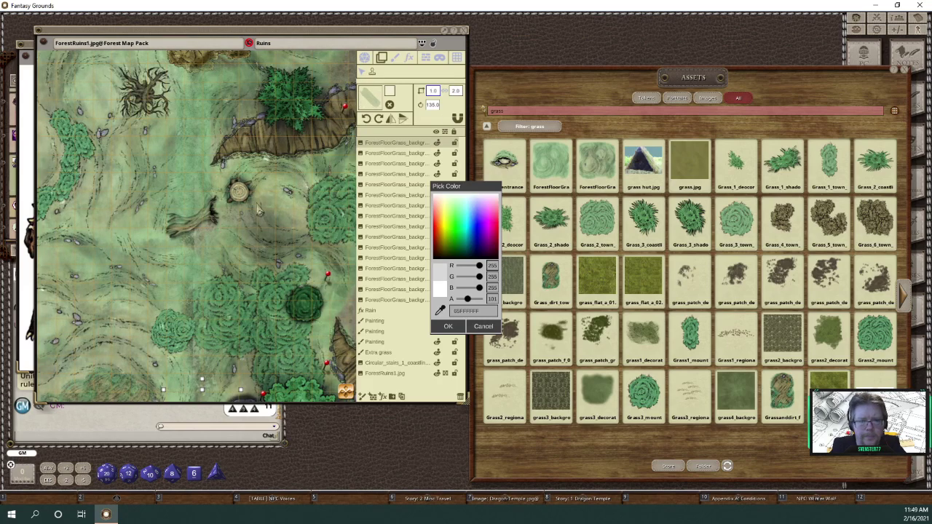
{"action": "scroll", "coordinate": [202, 253], "scroll_direction": "up", "scroll_amount": 5}
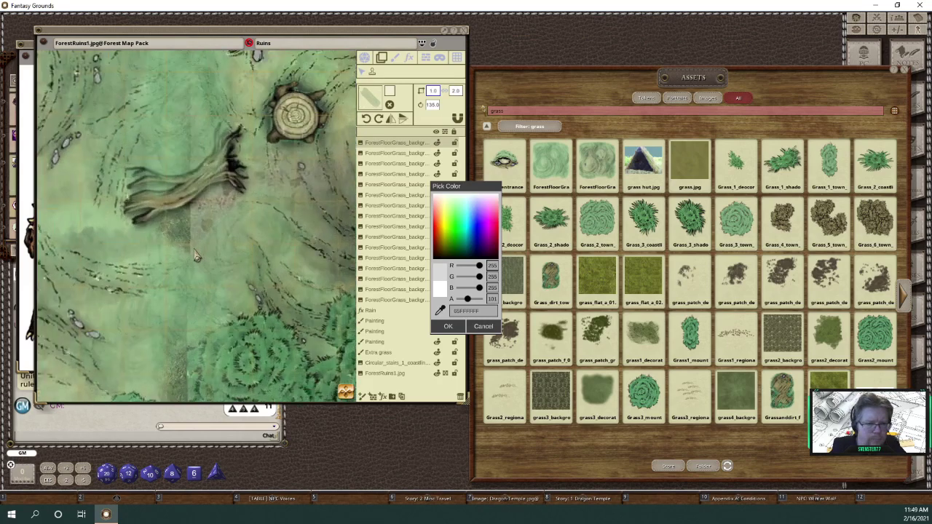
{"action": "left_click", "coordinate": [191, 211]}
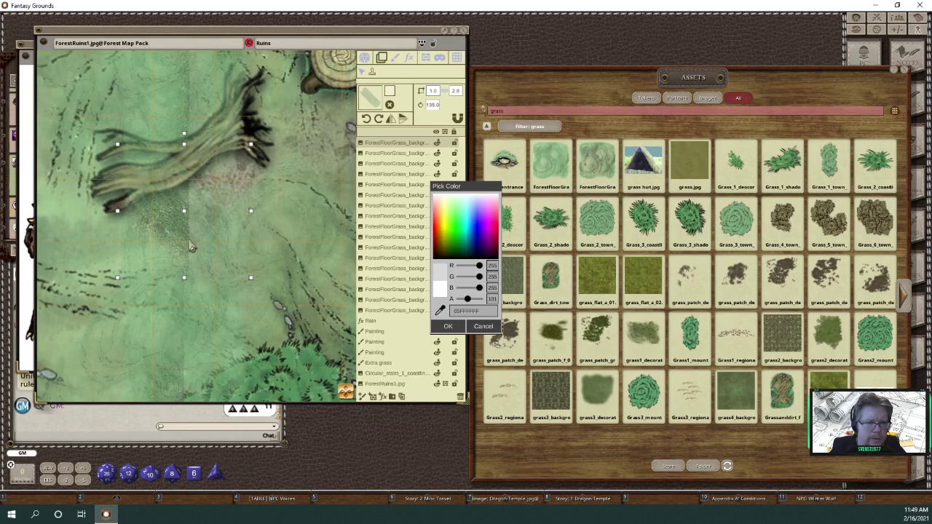
{"action": "left_click", "coordinate": [194, 299]}
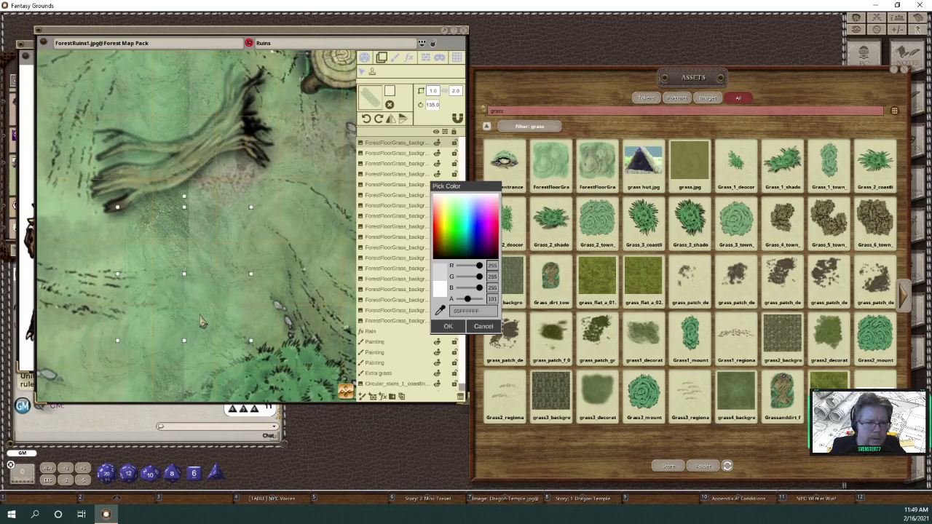
{"action": "scroll", "coordinate": [202, 322], "scroll_direction": "down", "scroll_amount": 5}
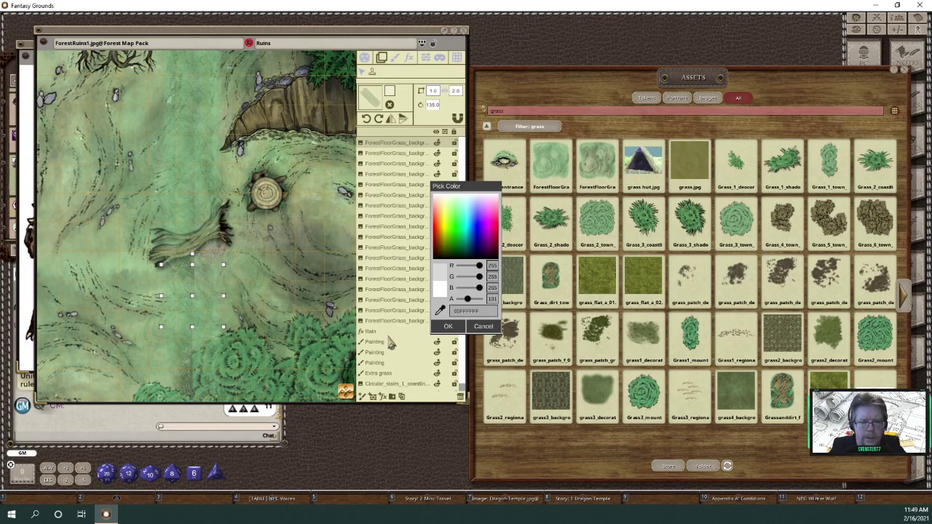
{"action": "left_click", "coordinate": [450, 326]}
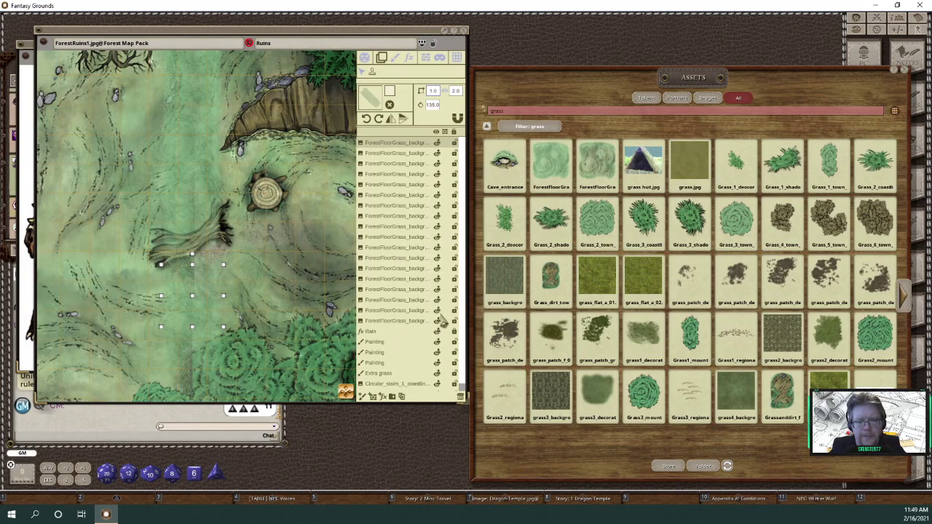
- Group all the ForestFloorGrass layers in a new folder and place the collapsed folder below the paintings, directly above the Extra grass layer
{"action": "left_click", "coordinate": [393, 399]}
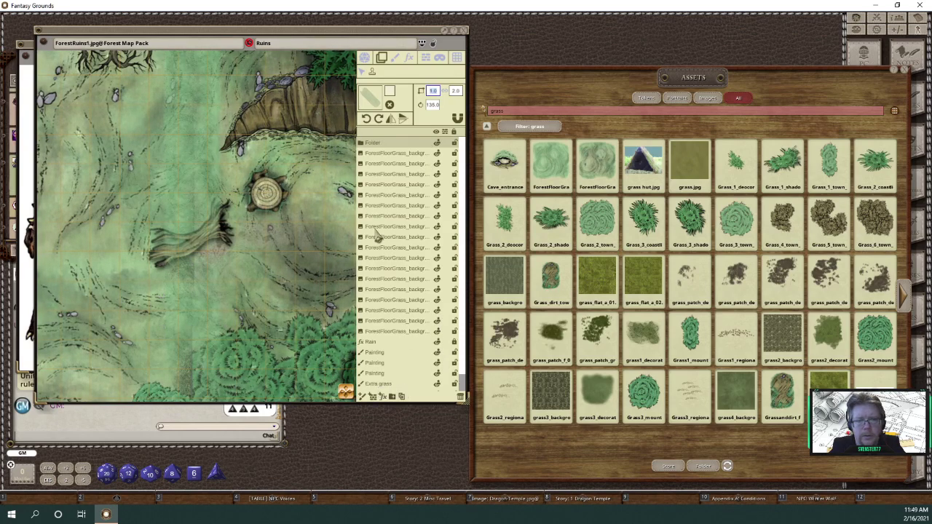
{"action": "left_click", "coordinate": [364, 156]}
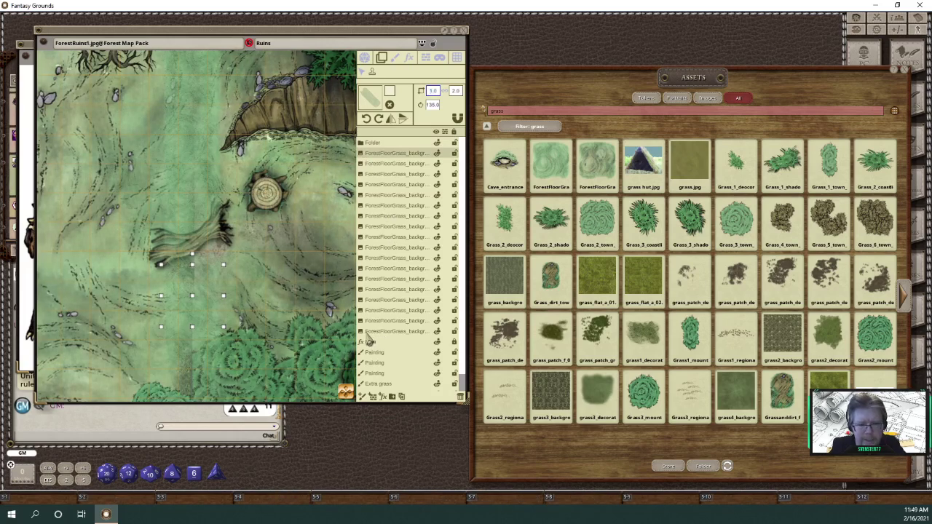
{"action": "left_click", "coordinate": [367, 333], "text": "shift"}
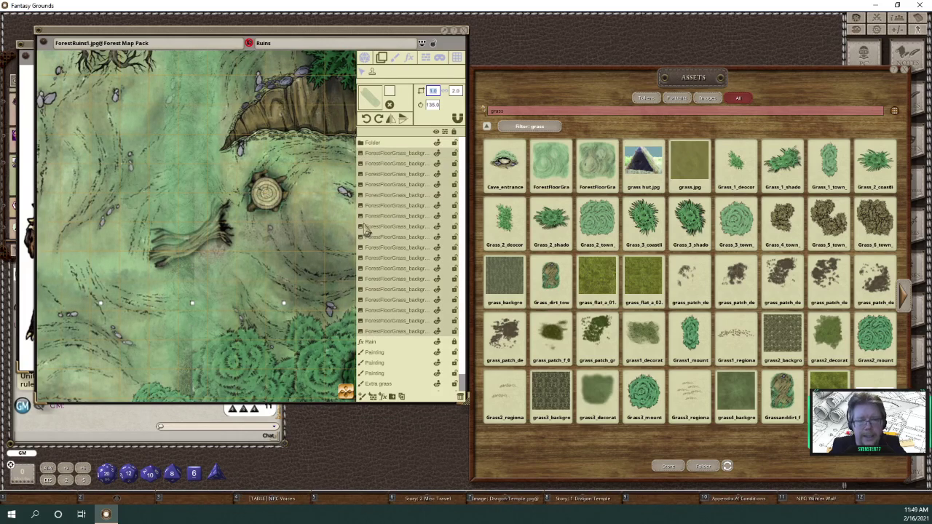
{"action": "left_click_drag", "start_coordinate": [366, 230], "coordinate": [371, 143]}
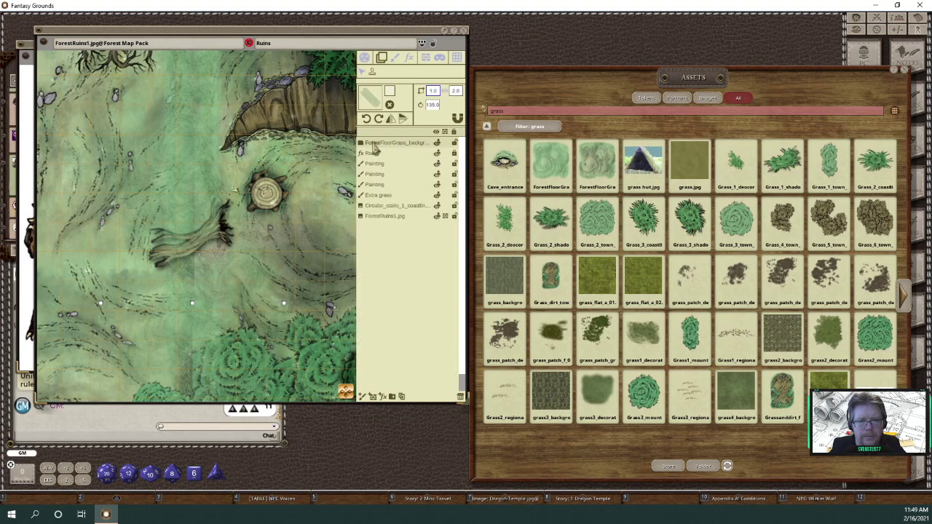
{"action": "left_click", "coordinate": [373, 146]}
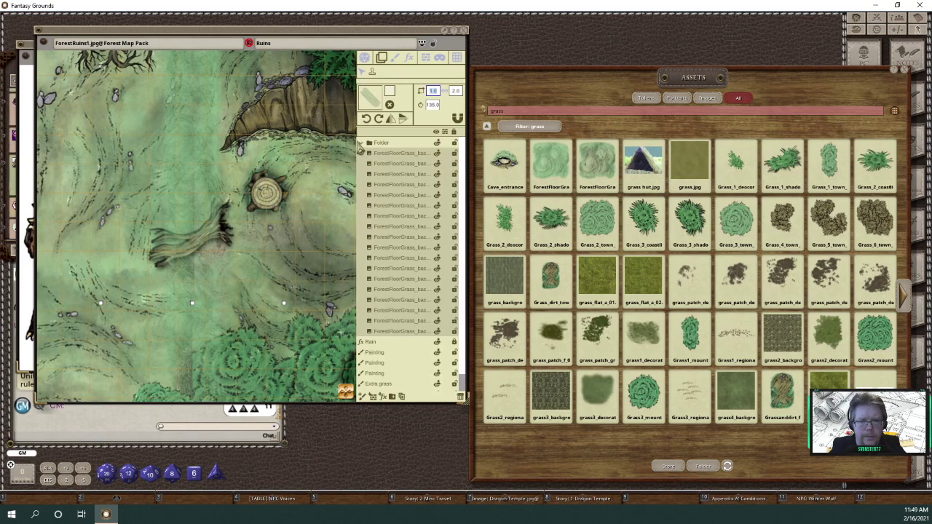
{"action": "left_click", "coordinate": [361, 144]}
{"action": "left_click_drag", "start_coordinate": [372, 144], "coordinate": [379, 191]}
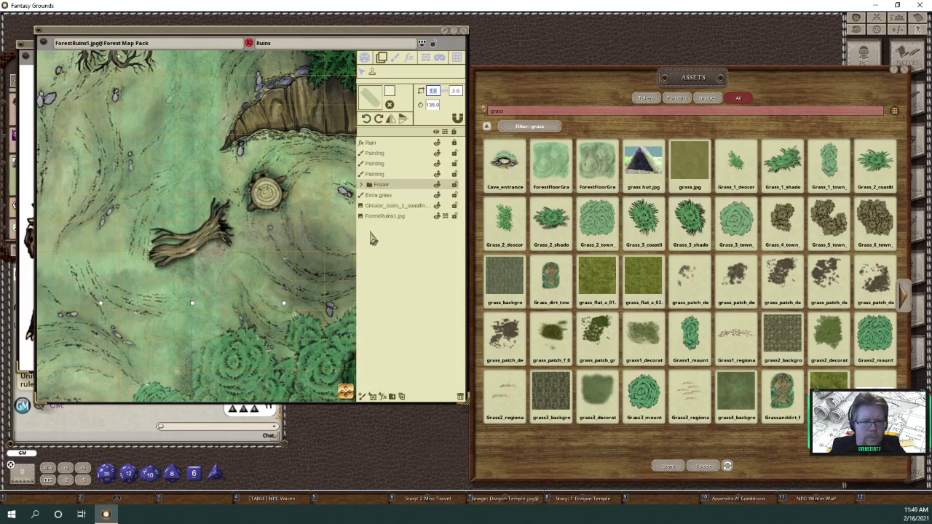
- Stamp one more small forest floor patch on the open ground north of the large brown tree, with the folder as target
{"action": "scroll", "coordinate": [231, 252], "scroll_direction": "down", "scroll_amount": 3}
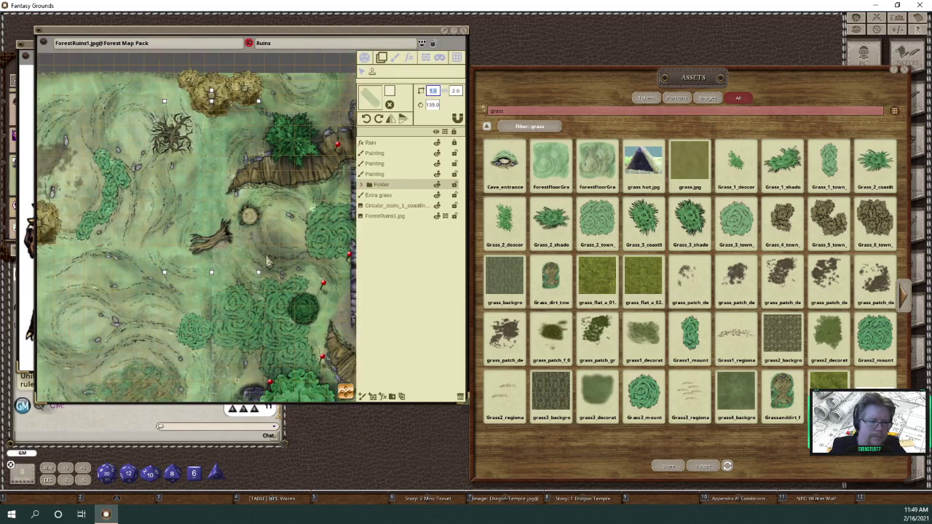
{"action": "left_click_drag", "start_coordinate": [228, 399], "coordinate": [236, 307]}
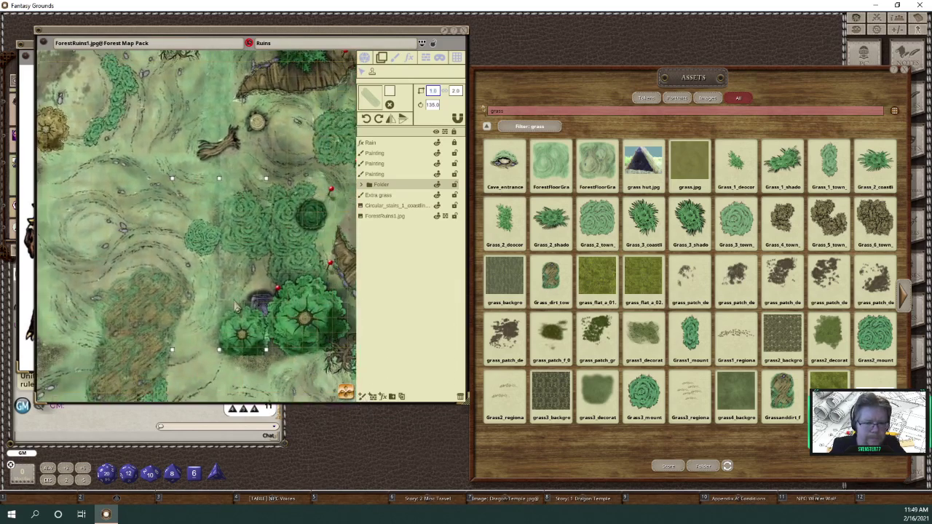
{"action": "scroll", "coordinate": [235, 307], "scroll_direction": "up", "scroll_amount": 4}
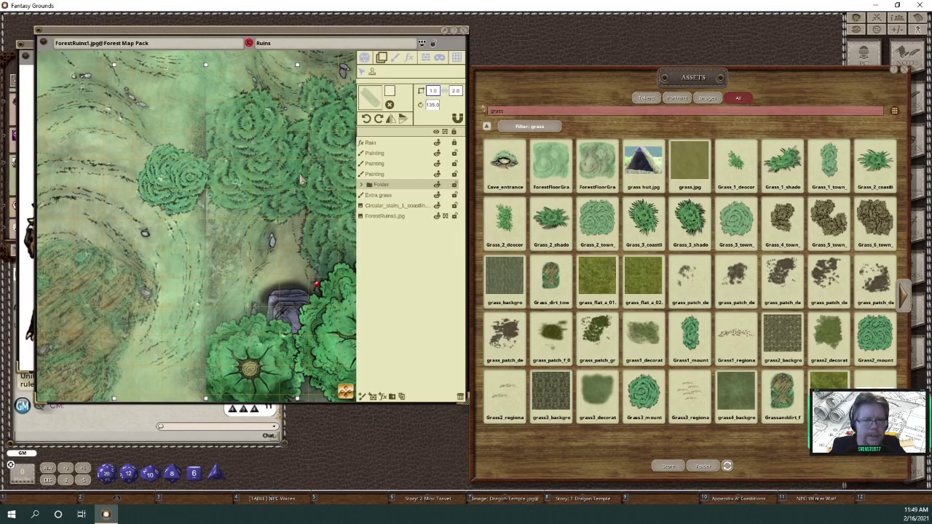
{"action": "scroll", "coordinate": [273, 233], "scroll_direction": "down", "scroll_amount": 3}
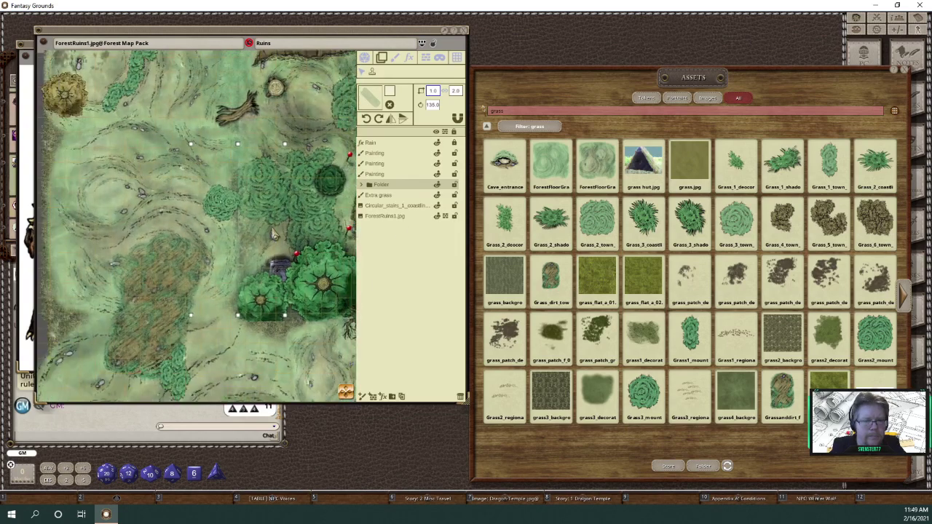
{"action": "scroll", "coordinate": [273, 233], "scroll_direction": "down", "scroll_amount": 3}
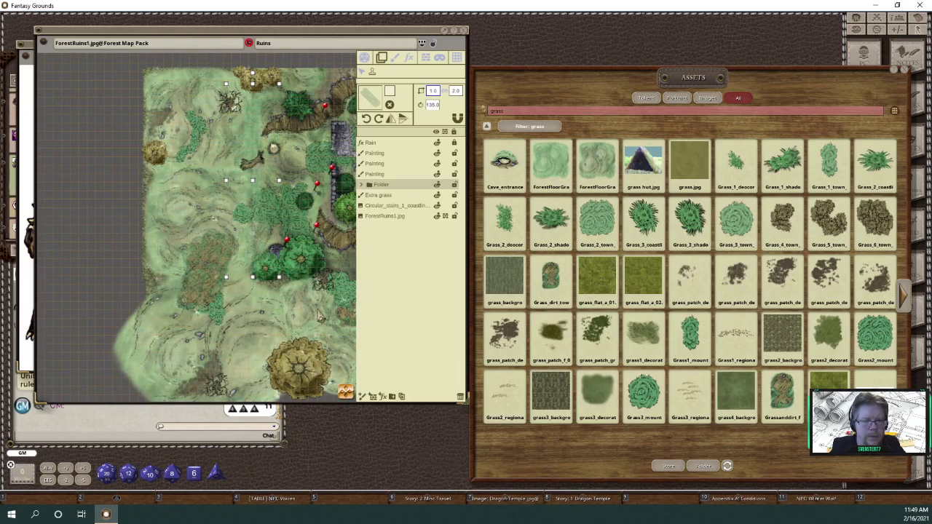
{"action": "left_click", "coordinate": [318, 314]}
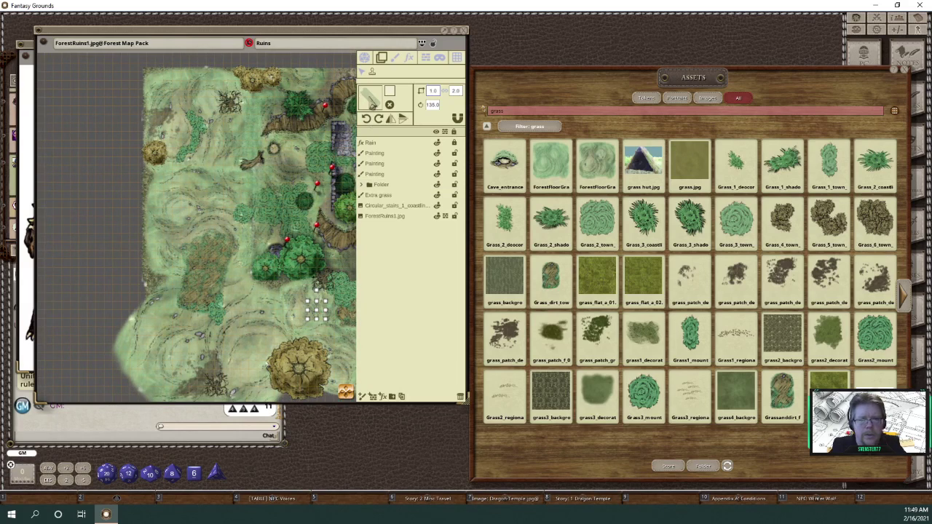
- Leave layer editing for the token mode, lock the Ruins map and close it
{"action": "left_click", "coordinate": [365, 58]}
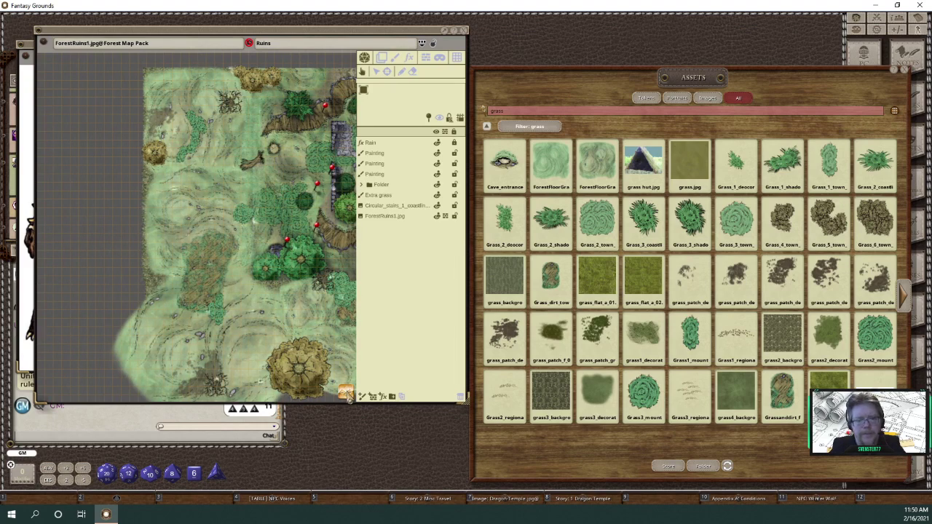
{"action": "left_click_drag", "start_coordinate": [346, 393], "coordinate": [359, 392]}
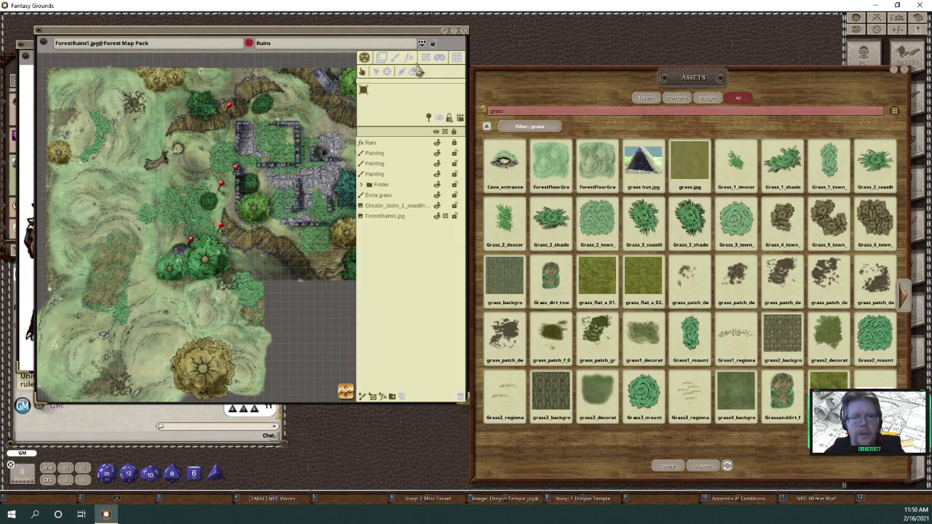
{"action": "left_click", "coordinate": [432, 43]}
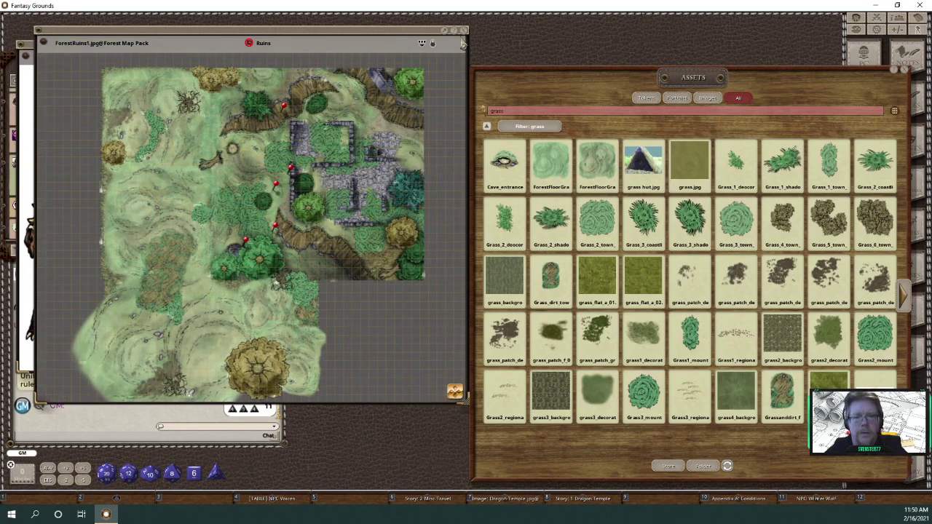
{"action": "left_click", "coordinate": [464, 32]}
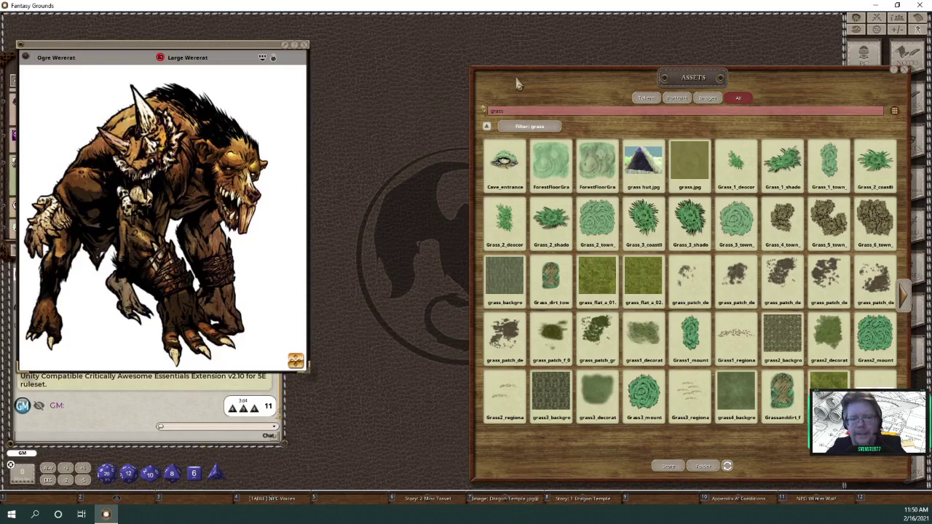
- Close the Assets window and the Large Wererat image to clear the tabletop
{"action": "left_click_drag", "start_coordinate": [707, 73], "coordinate": [625, 58]}
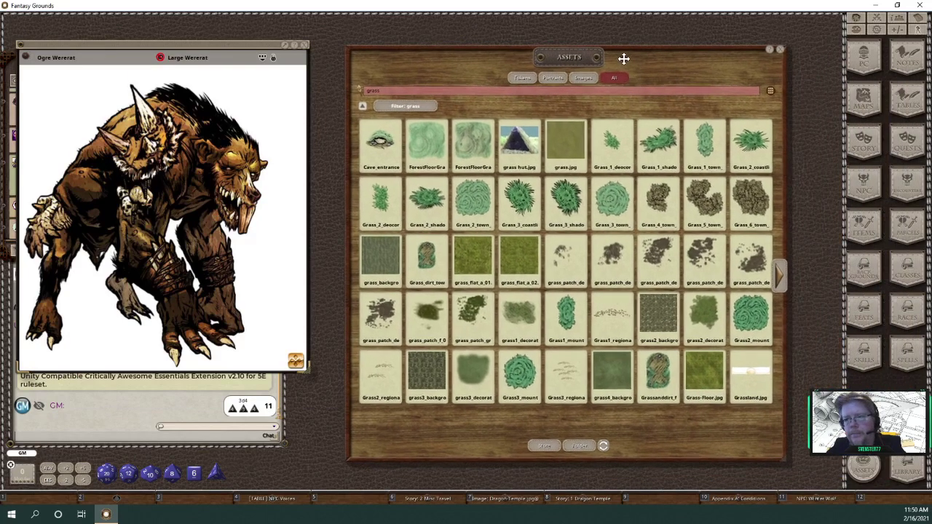
{"action": "left_click", "coordinate": [778, 51]}
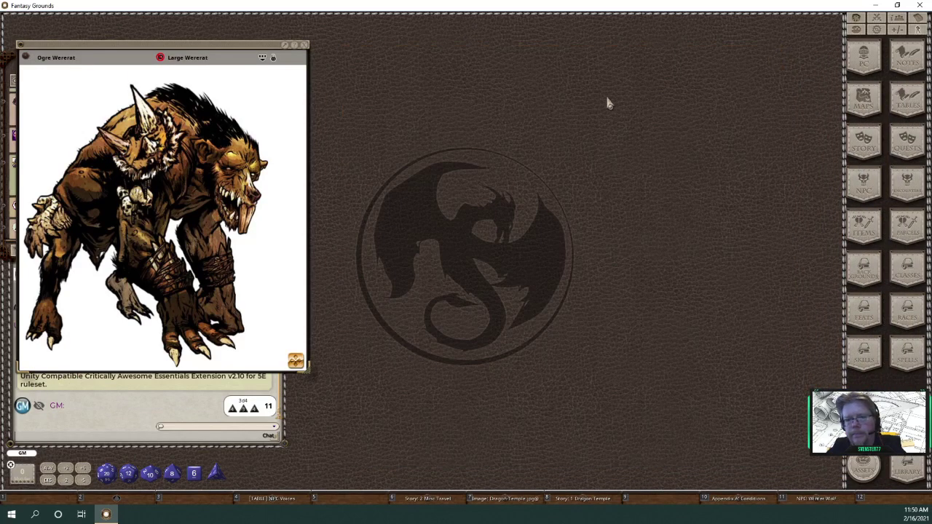
{"action": "left_click_drag", "start_coordinate": [216, 52], "coordinate": [497, 50]}
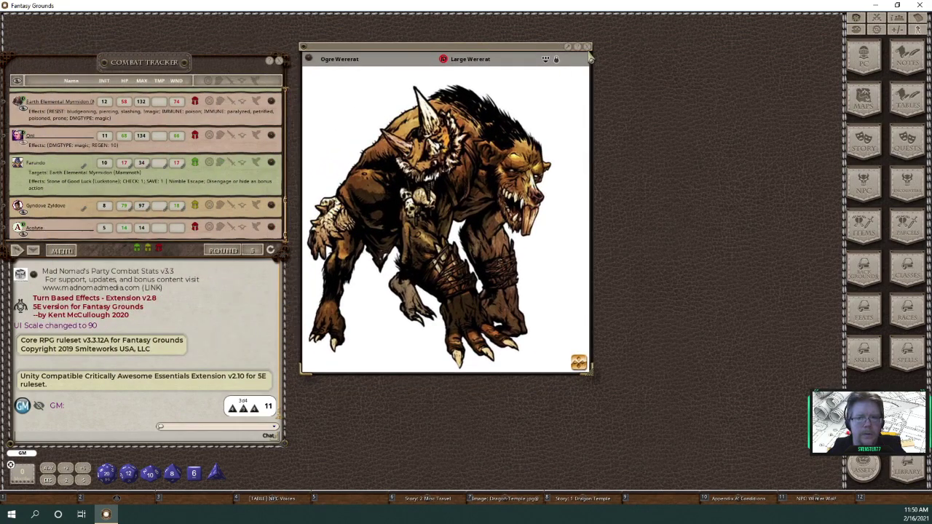
{"action": "left_click", "coordinate": [588, 48]}
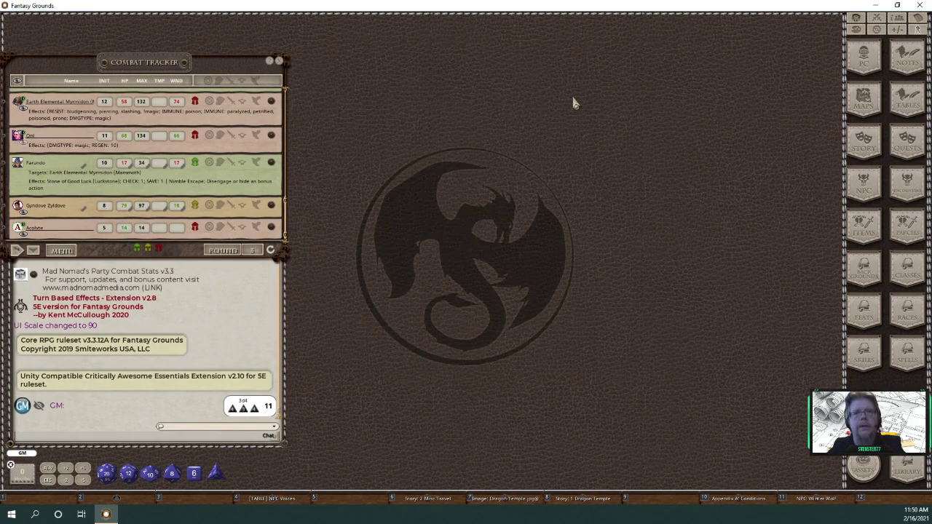